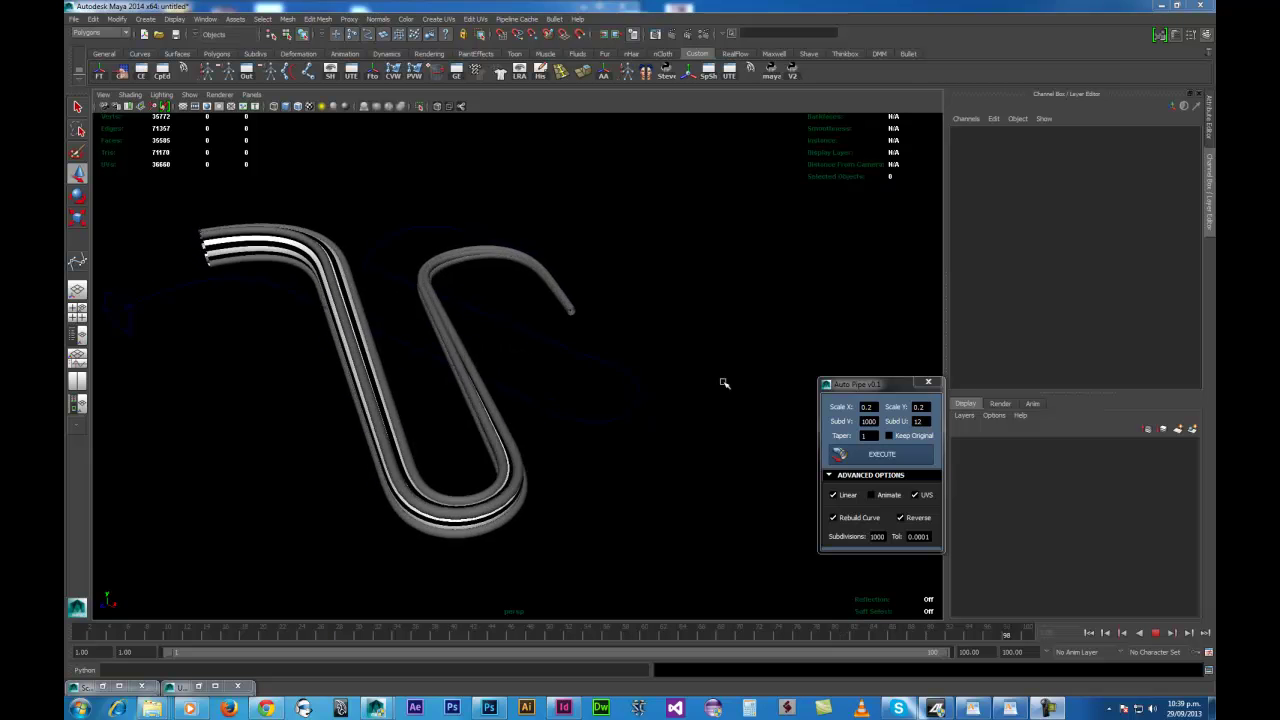
Examine the twisted pipe, its bezier curve and its Ext Length and Ext Twist attributes, and play back the pipe animation
click(1156, 634)
drag(575, 405, 592, 463)
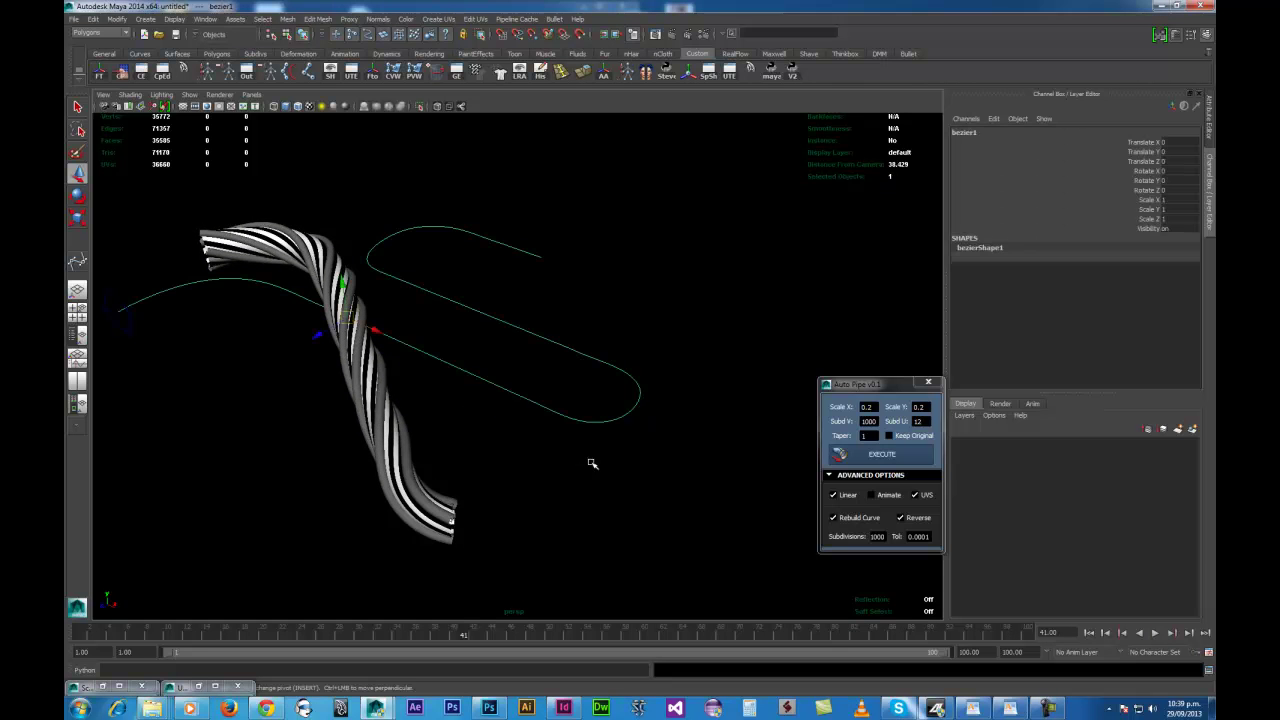
alt+right_drag(613, 464, 561, 467)
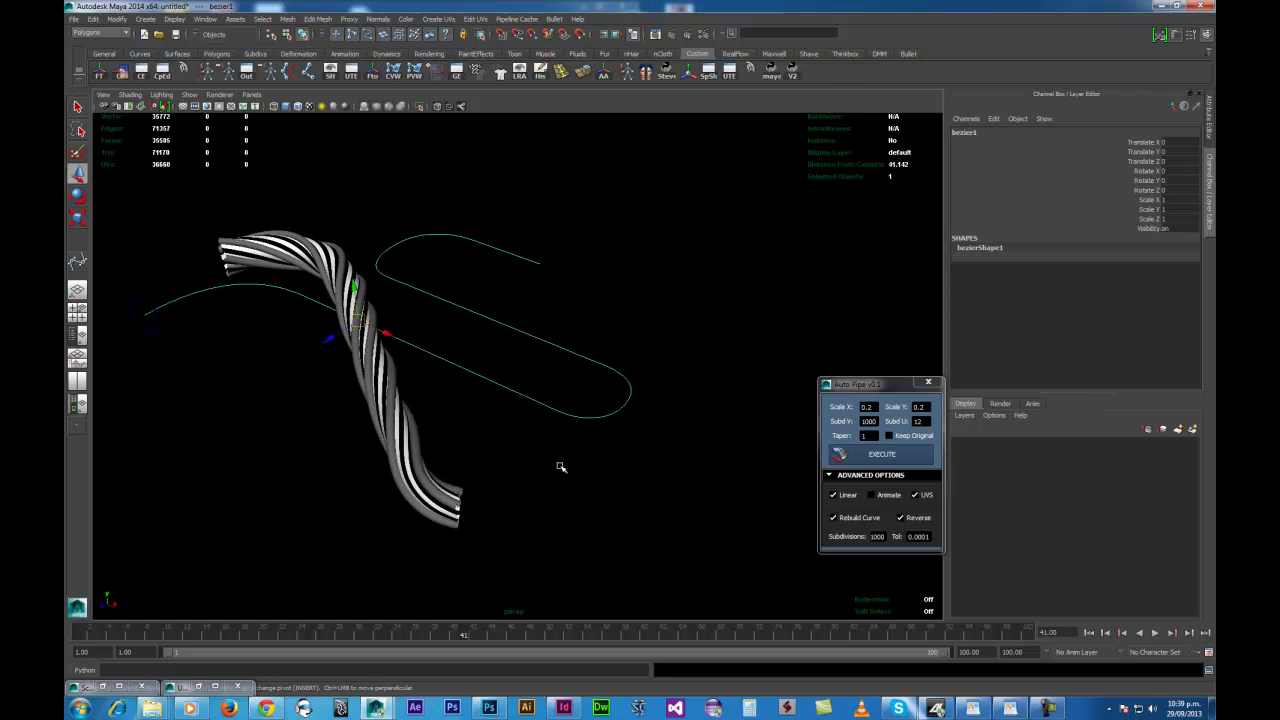
click(381, 371)
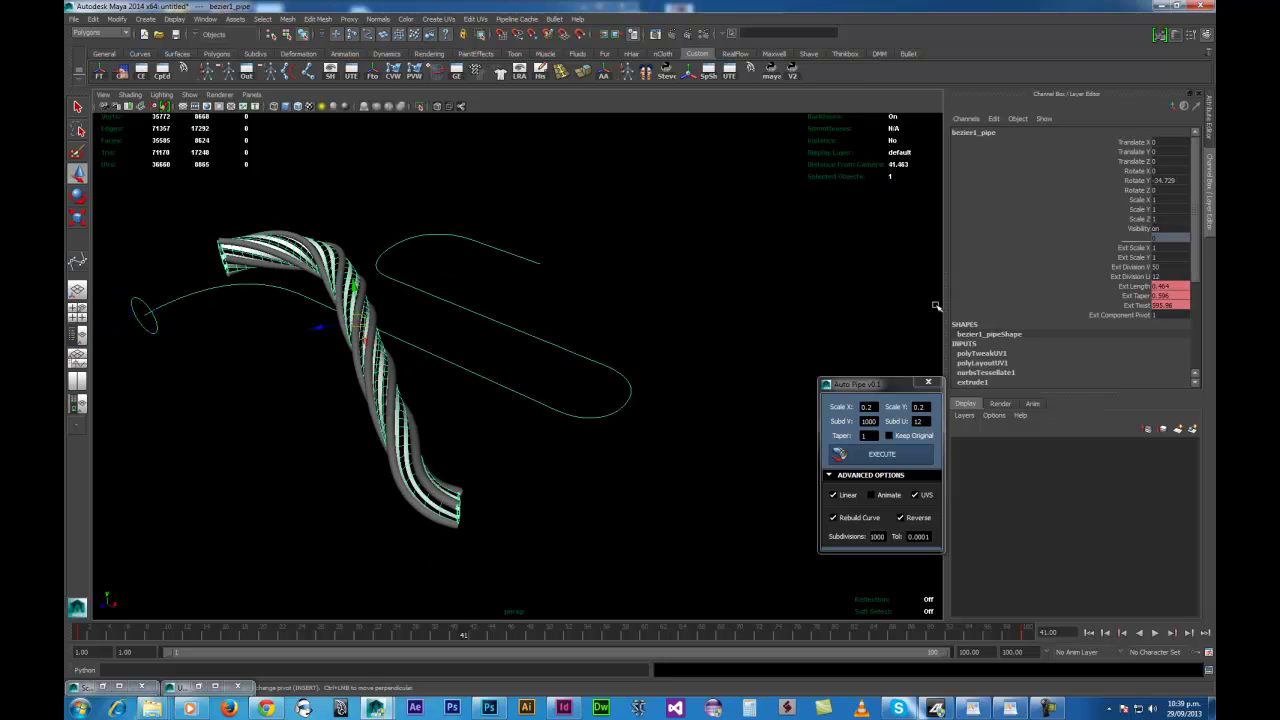
drag(463, 344, 469, 388)
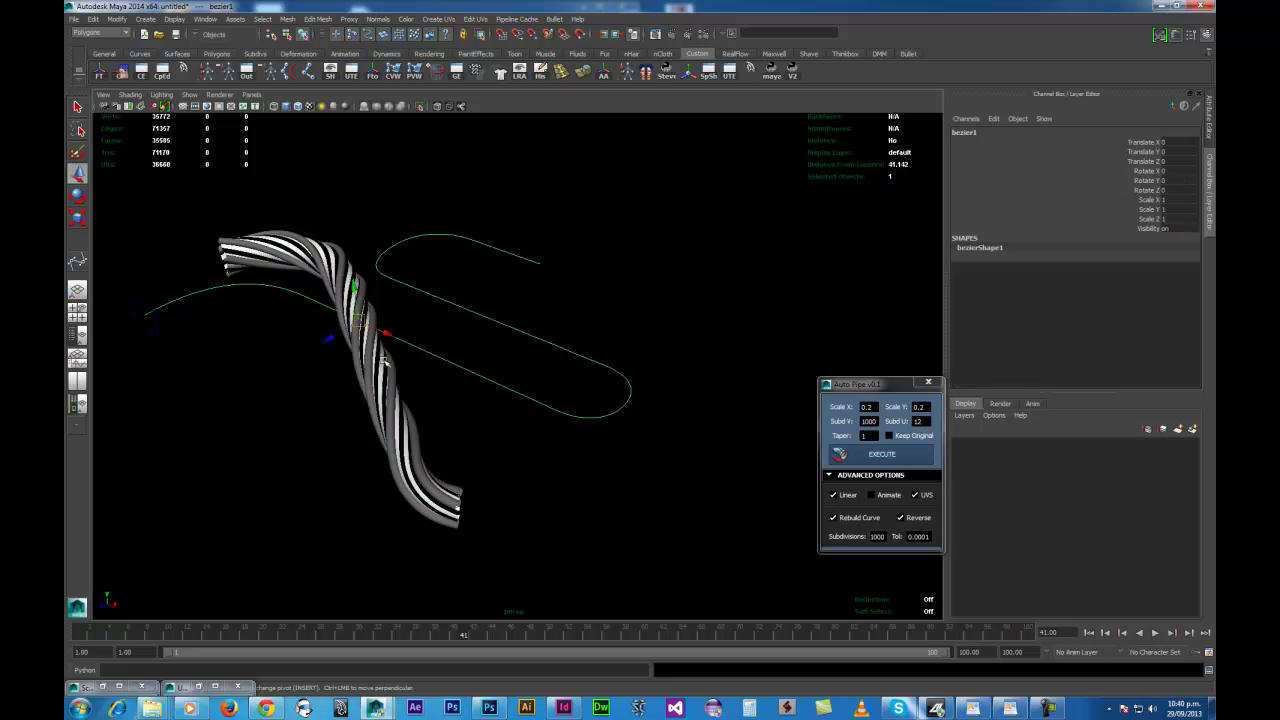
click(383, 362)
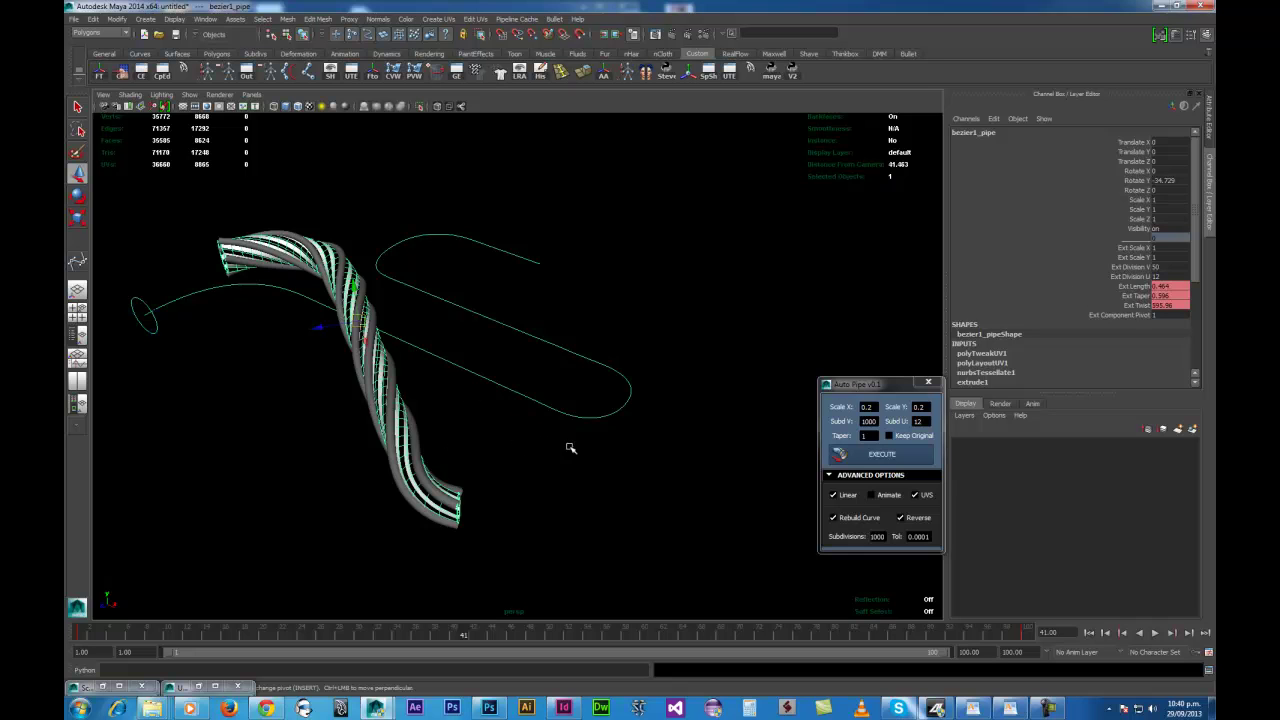
click(1140, 287)
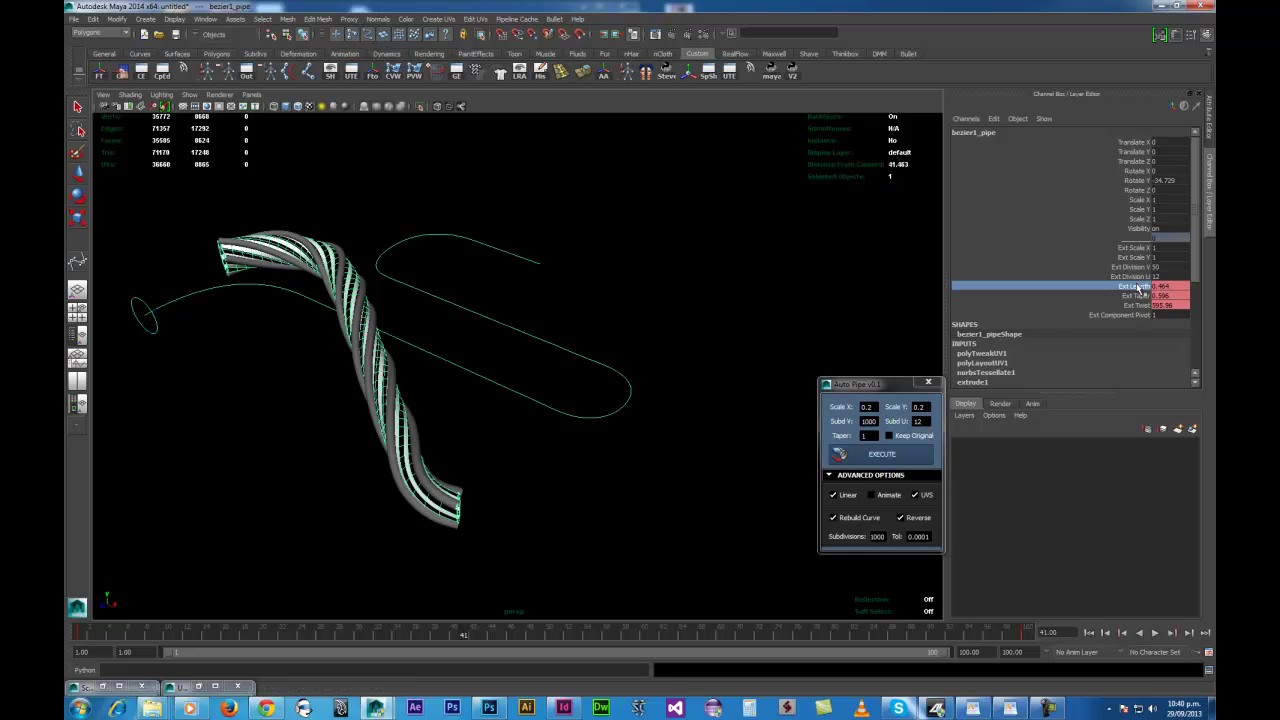
click(1118, 305)
click(720, 284)
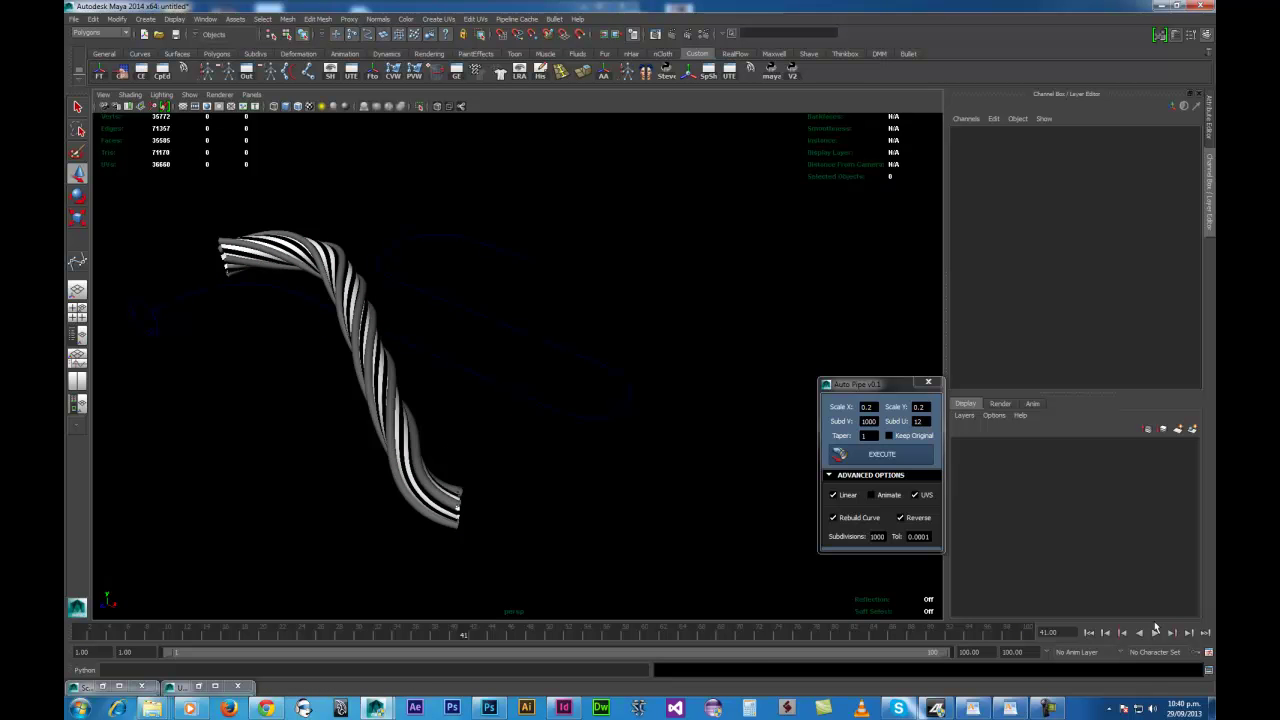
click(1155, 633)
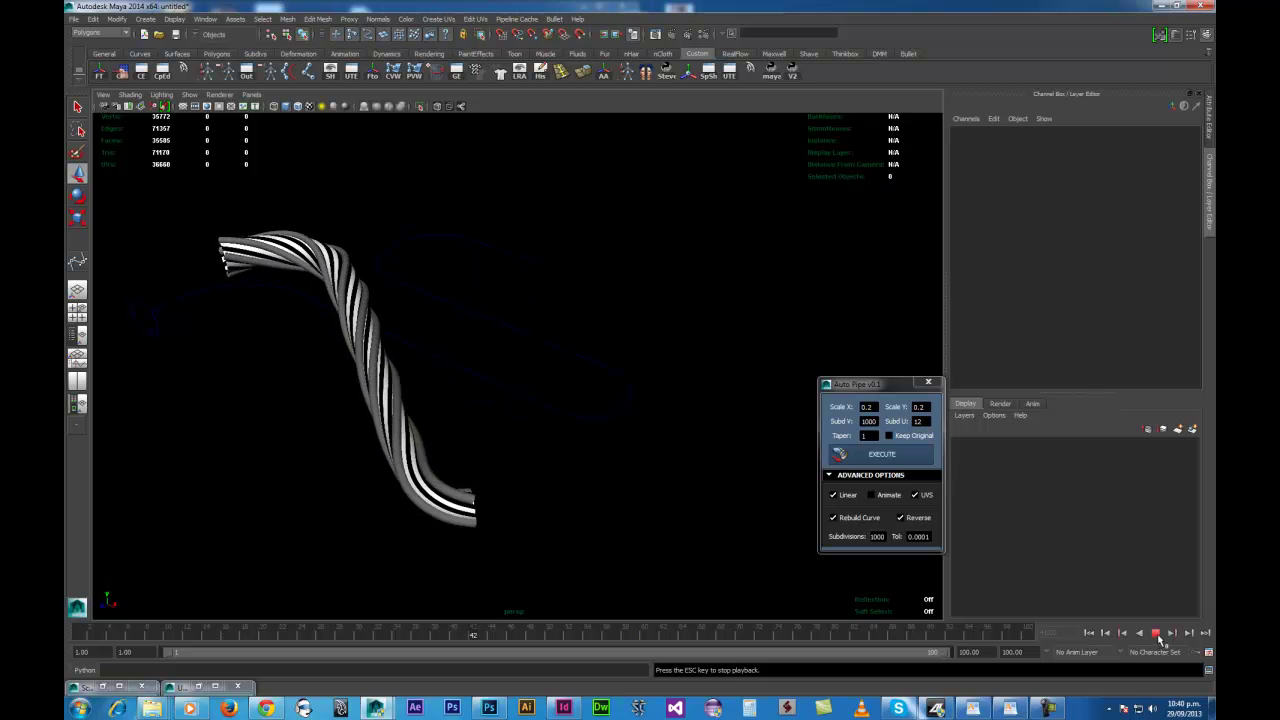
key(Escape)
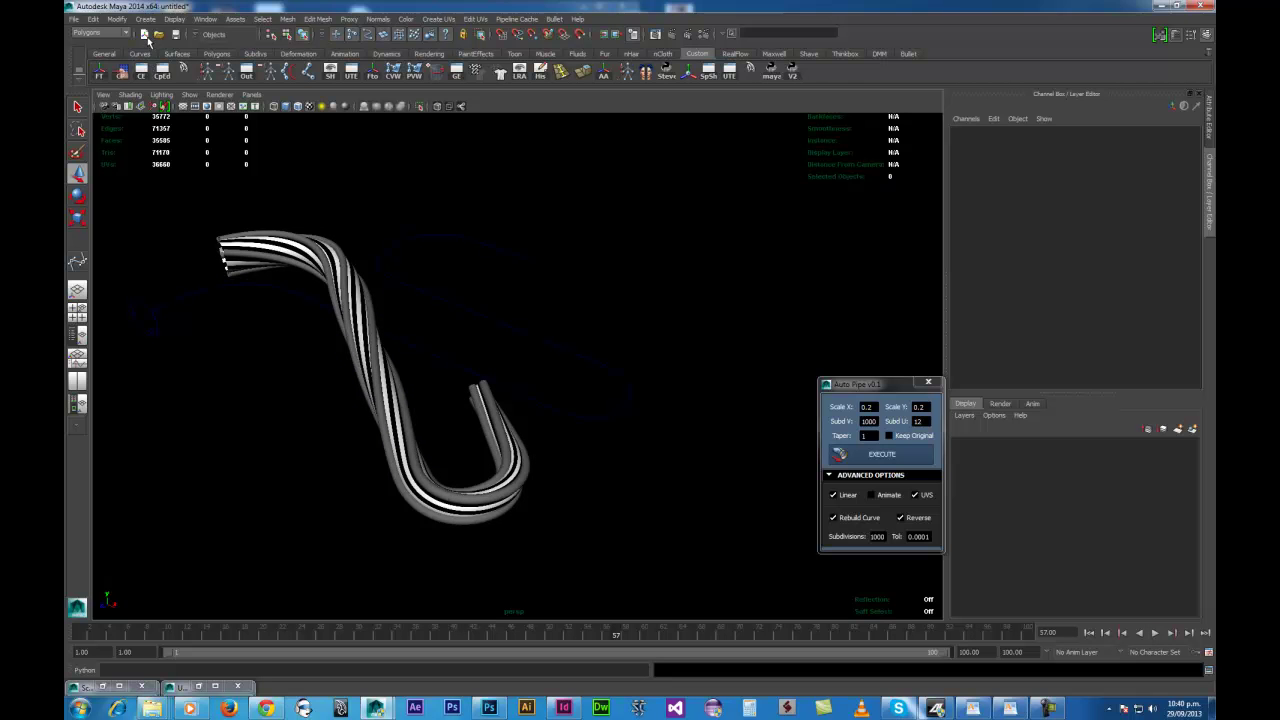
Start a new empty scene in place of the twisted pipe scene
click(145, 35)
click(645, 354)
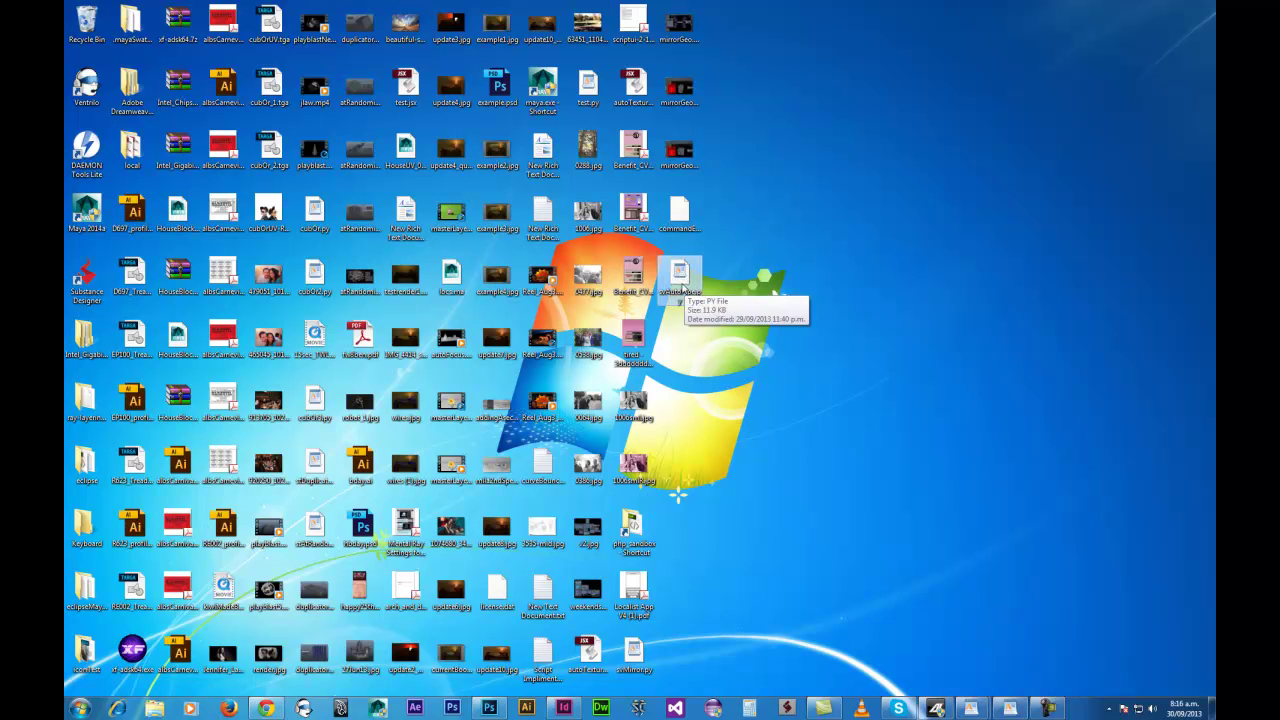
Copy svAutoPipe.py from the desktop into the Documents\maya\2014-x64\scripts folder and launch Maya
right_click(684, 289)
click(724, 440)
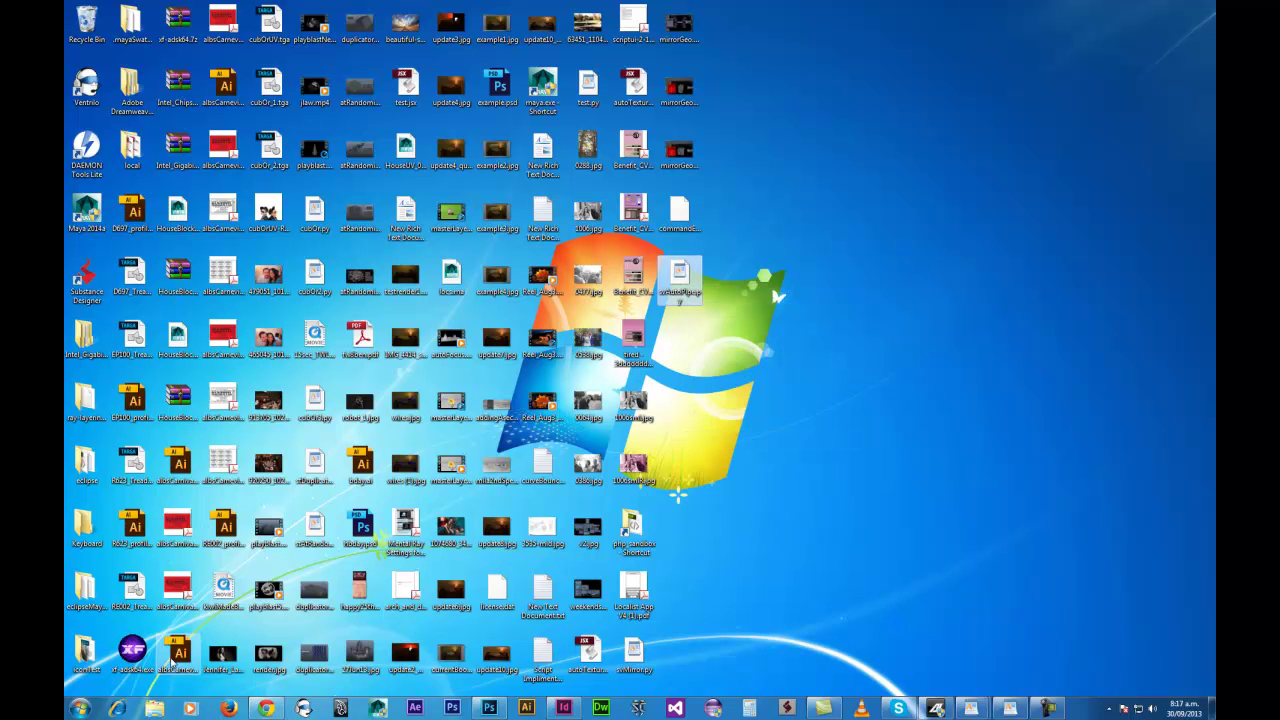
click(82, 707)
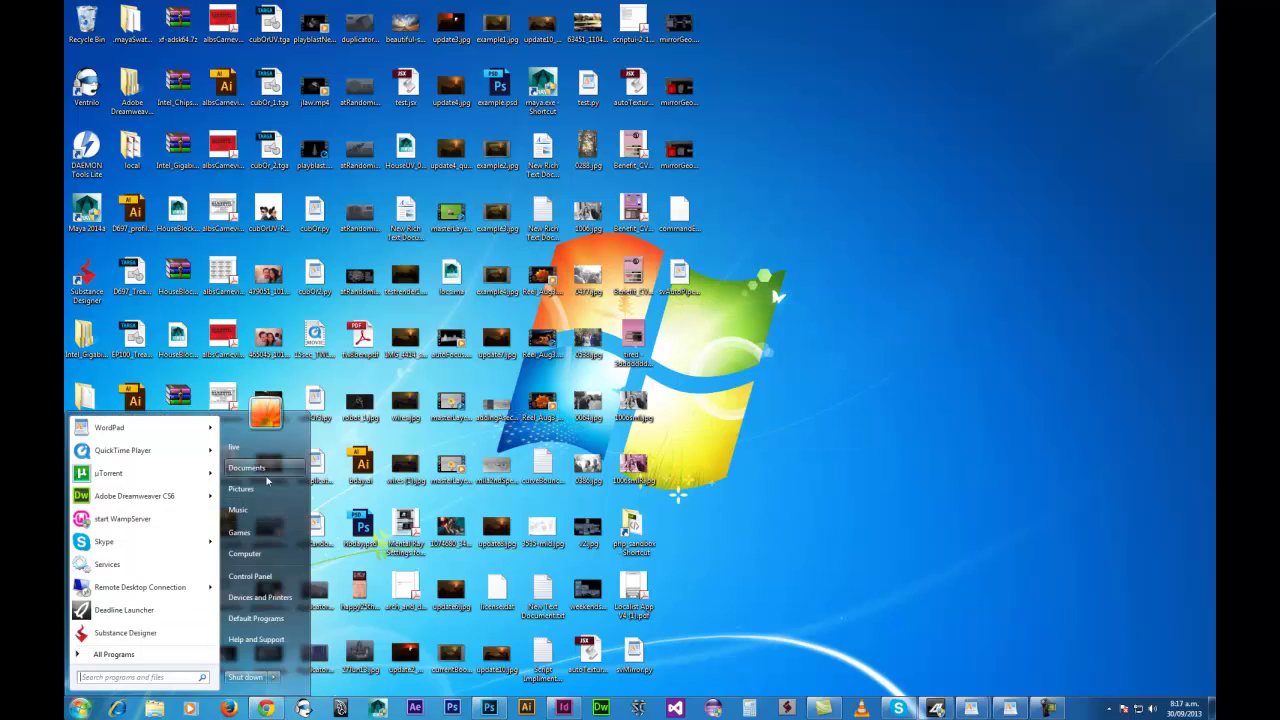
click(262, 470)
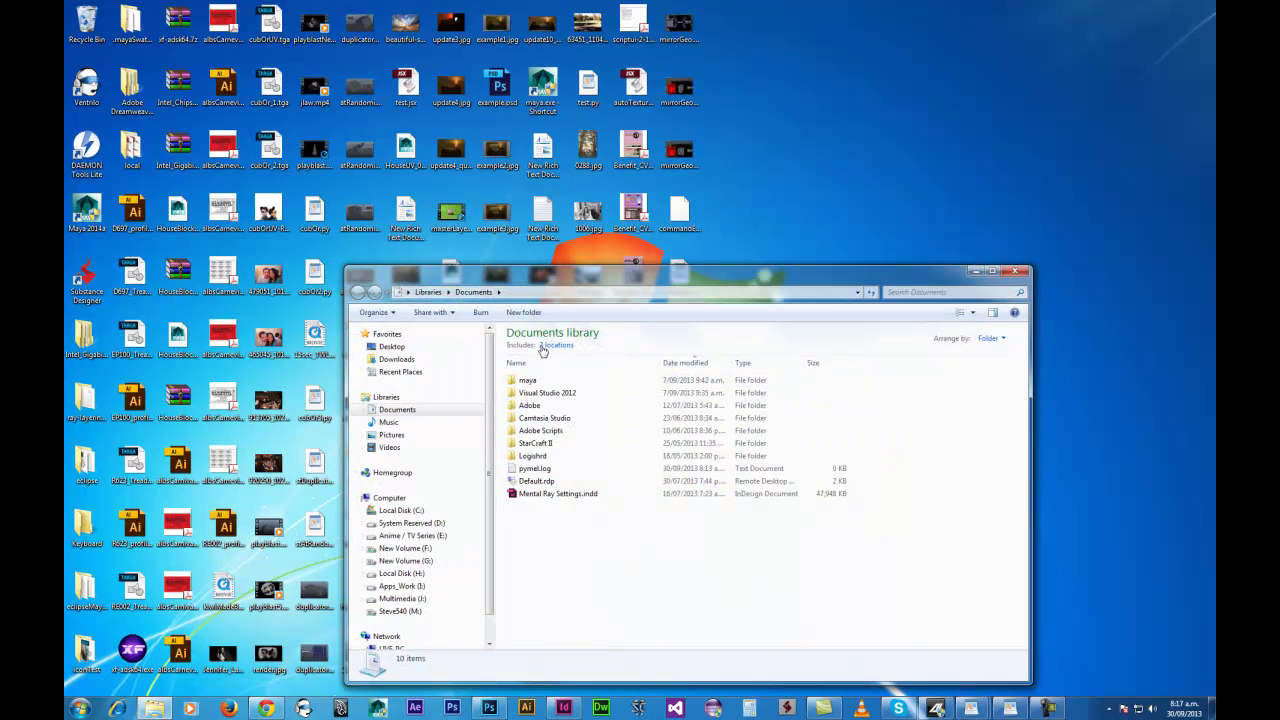
double_click(540, 383)
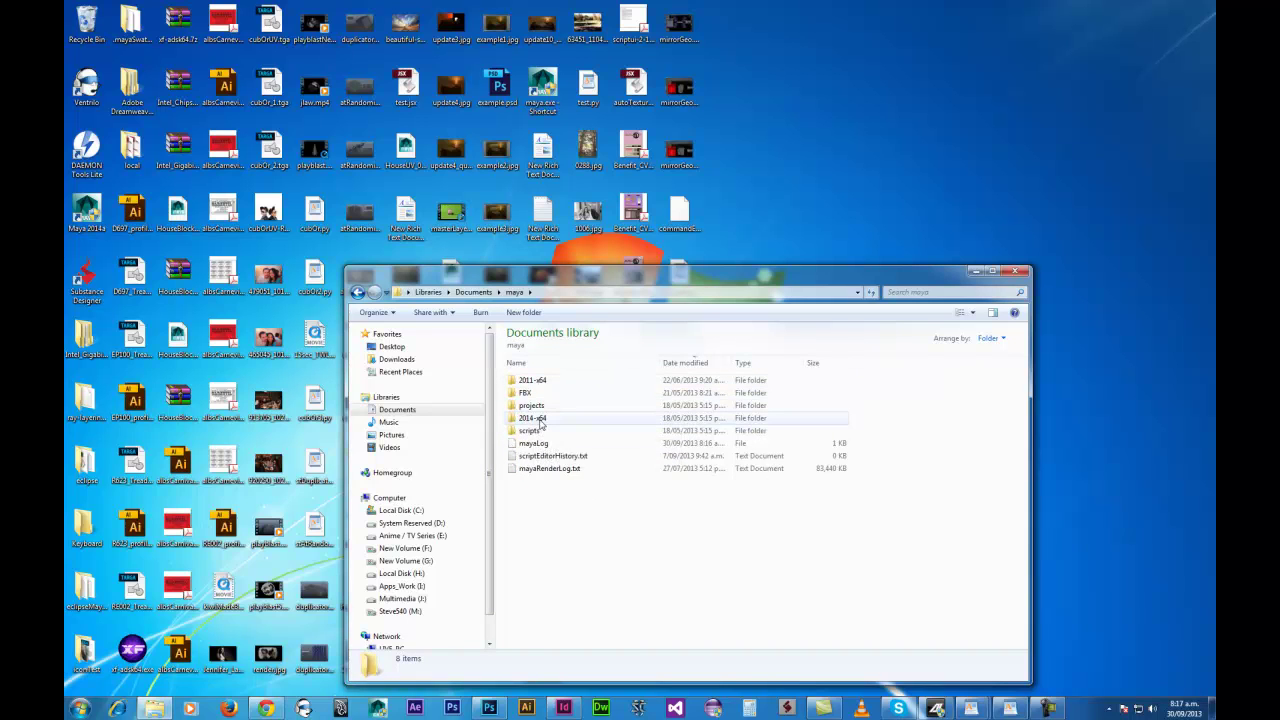
double_click(540, 418)
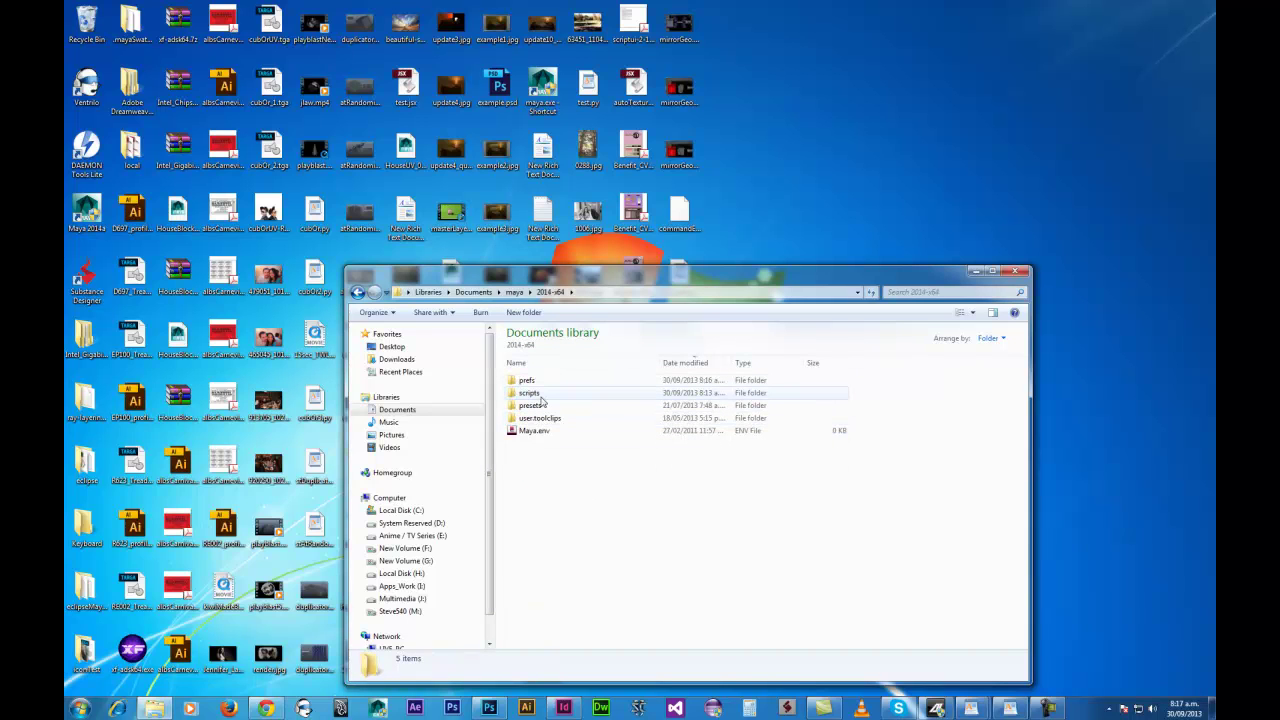
double_click(538, 395)
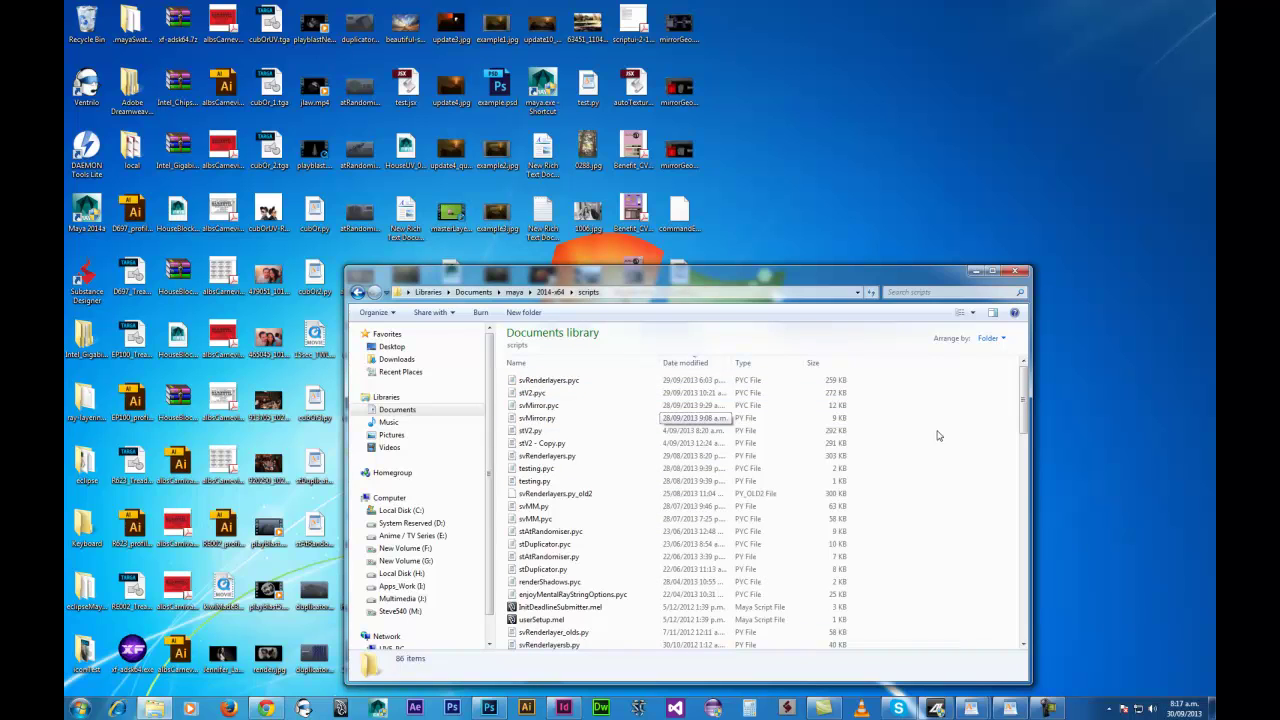
key(ctrl+v)
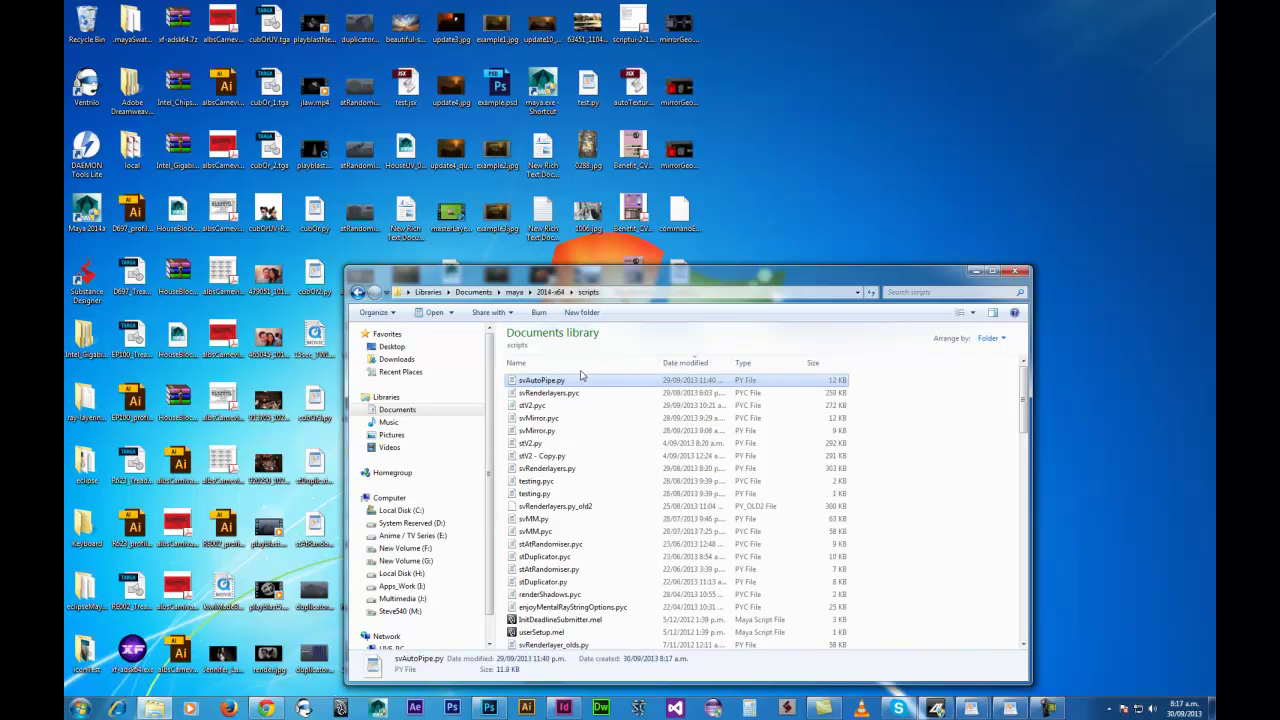
click(376, 710)
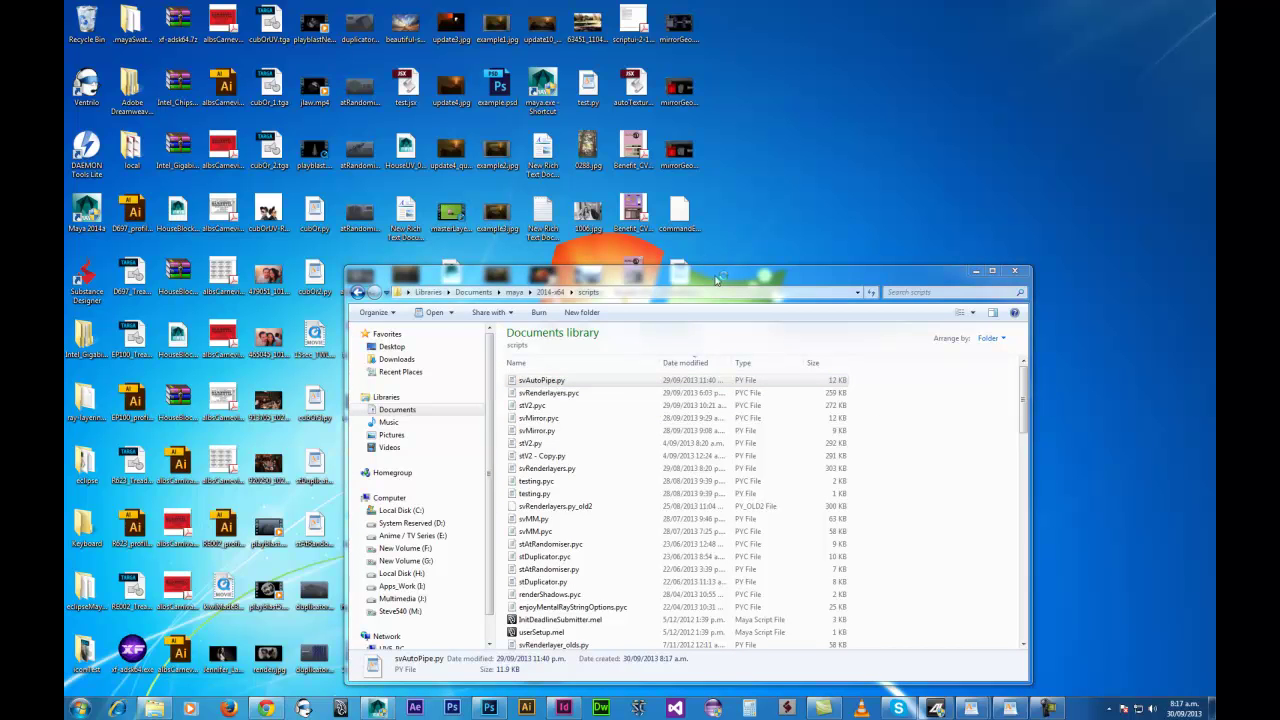
Open svAutoPipe.py and copy the two AutoPipe usage lines, "import svAutoPipe as svAutoPipe" and "svAutoPipe.autoPipes()"
double_click(541, 380)
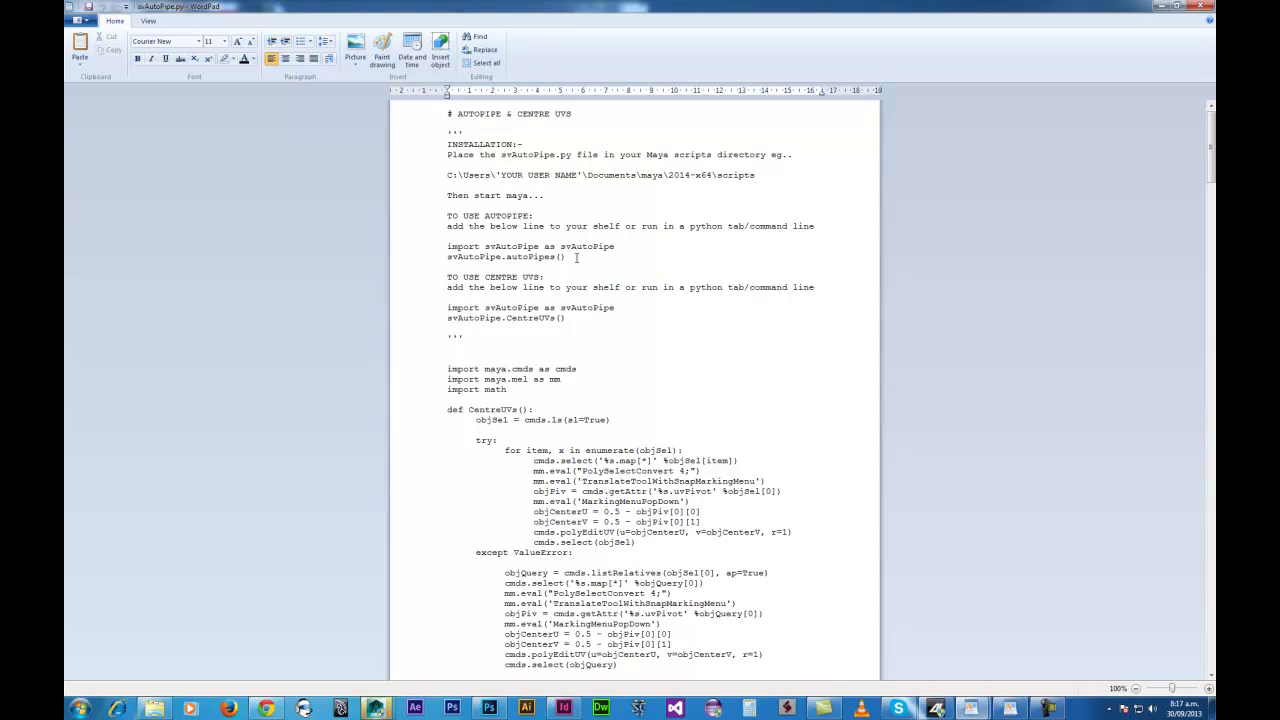
drag(474, 338, 399, 92)
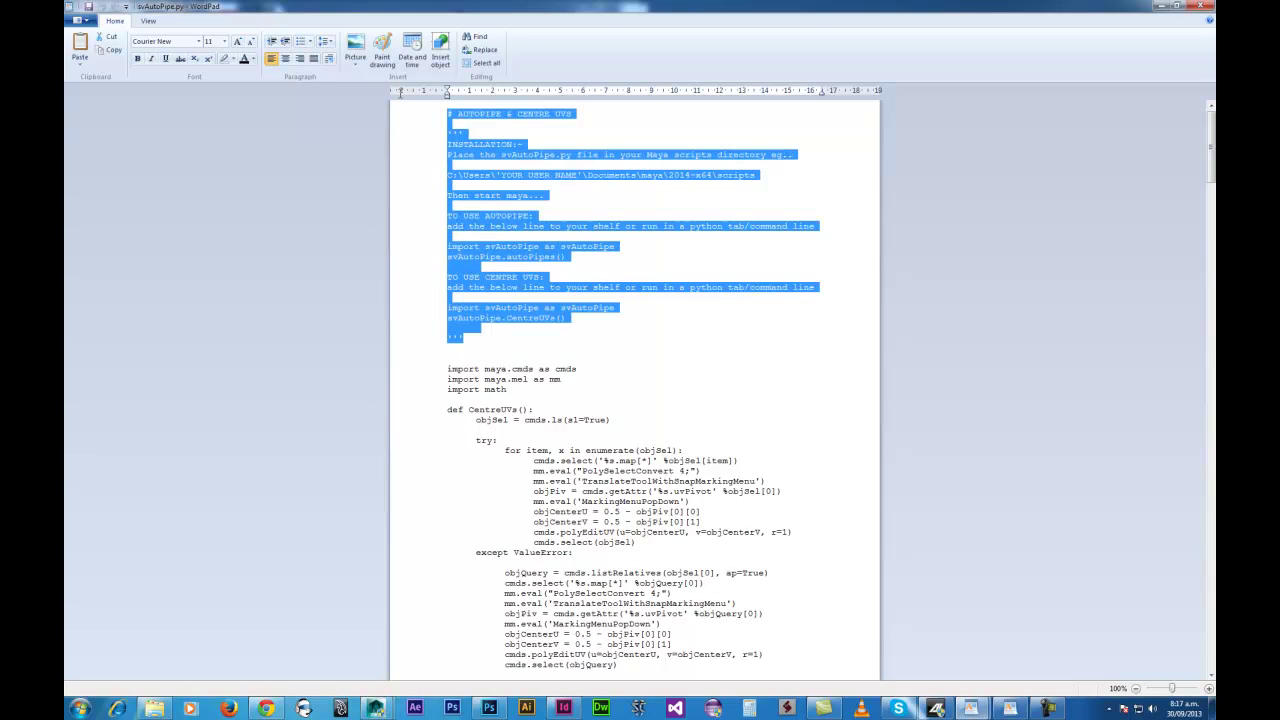
click(542, 271)
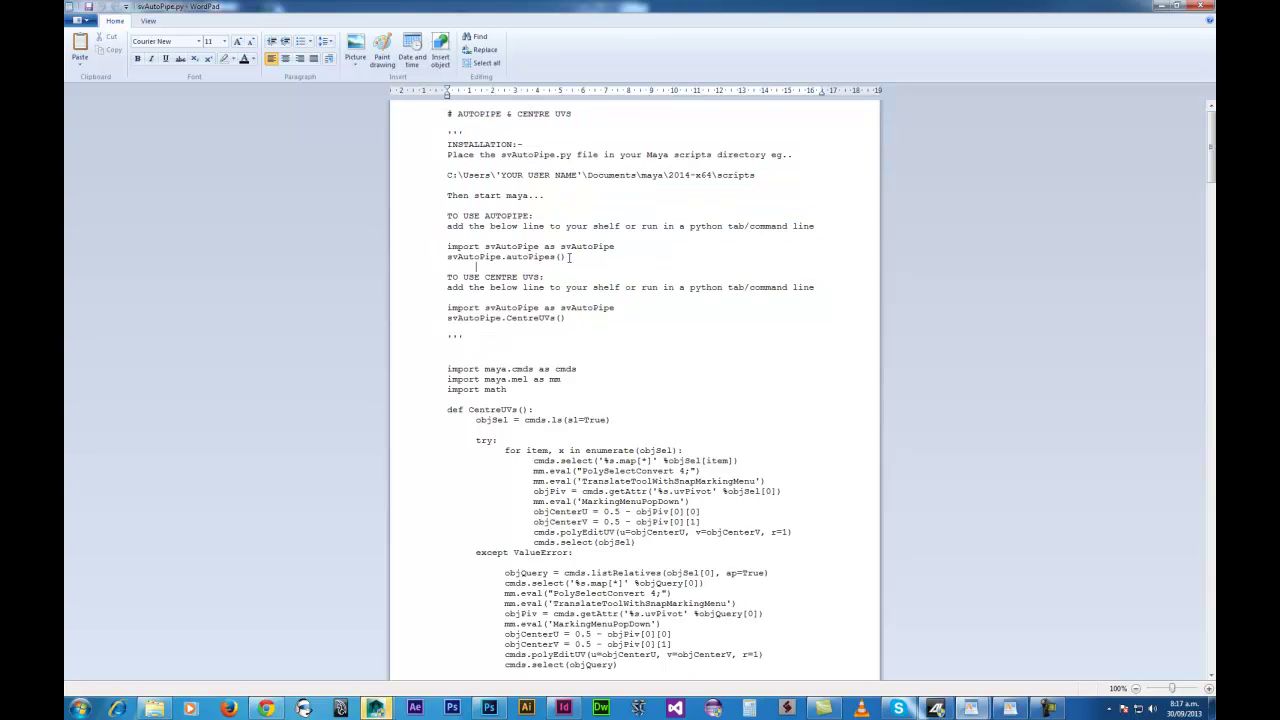
drag(570, 257, 447, 246)
key(ctrl+c)
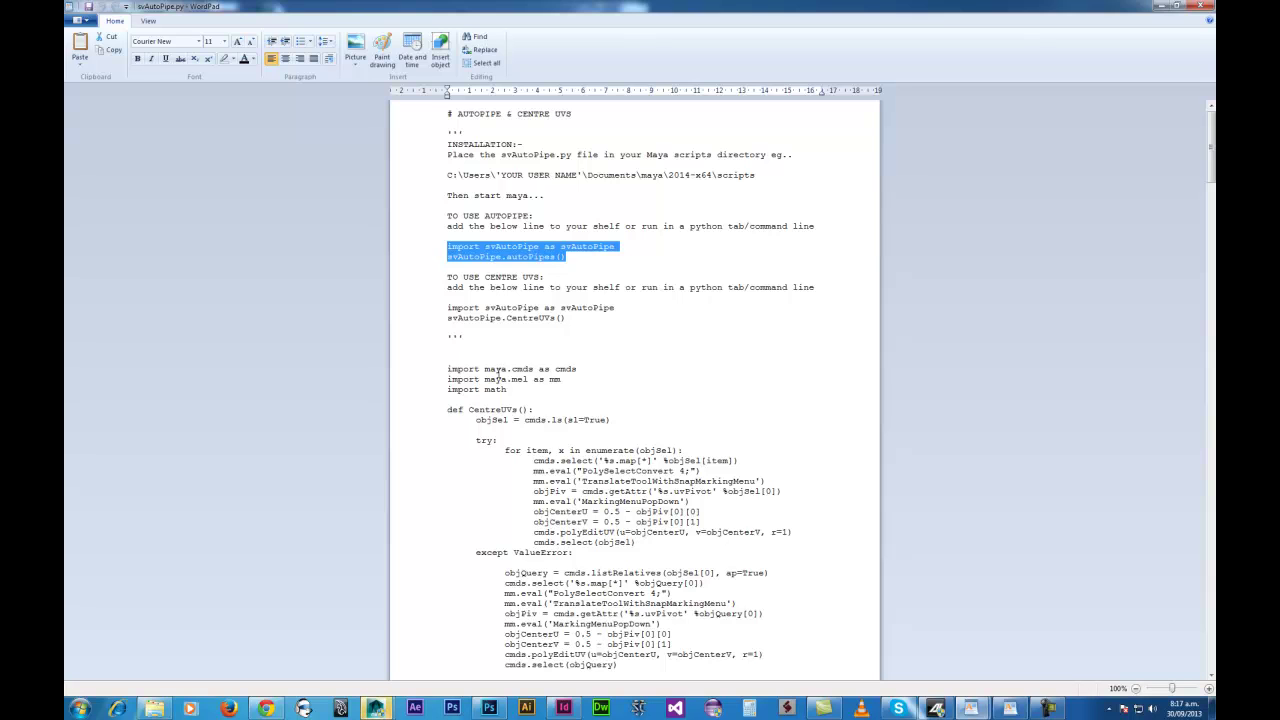
Switch to Maya and paste the copied AutoPipe lines into a new Python tab in the Script Editor
mouse_move(376, 708)
click(434, 654)
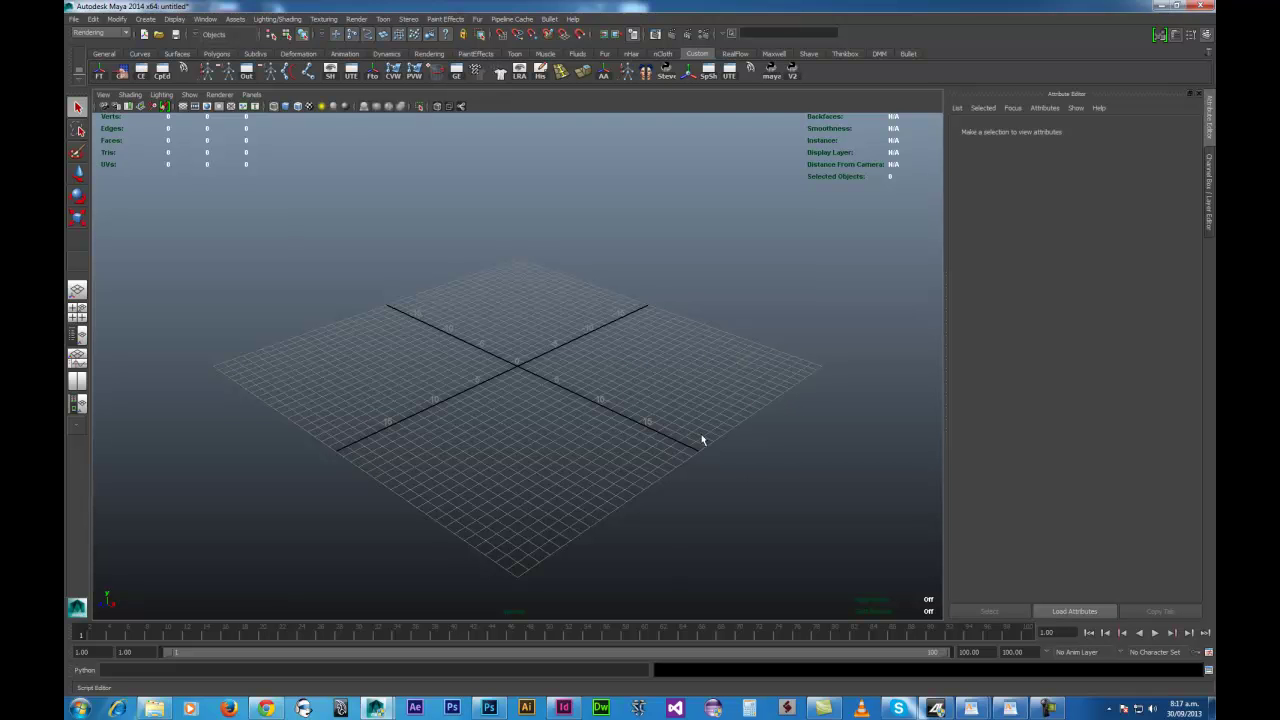
key(ctrl+e)
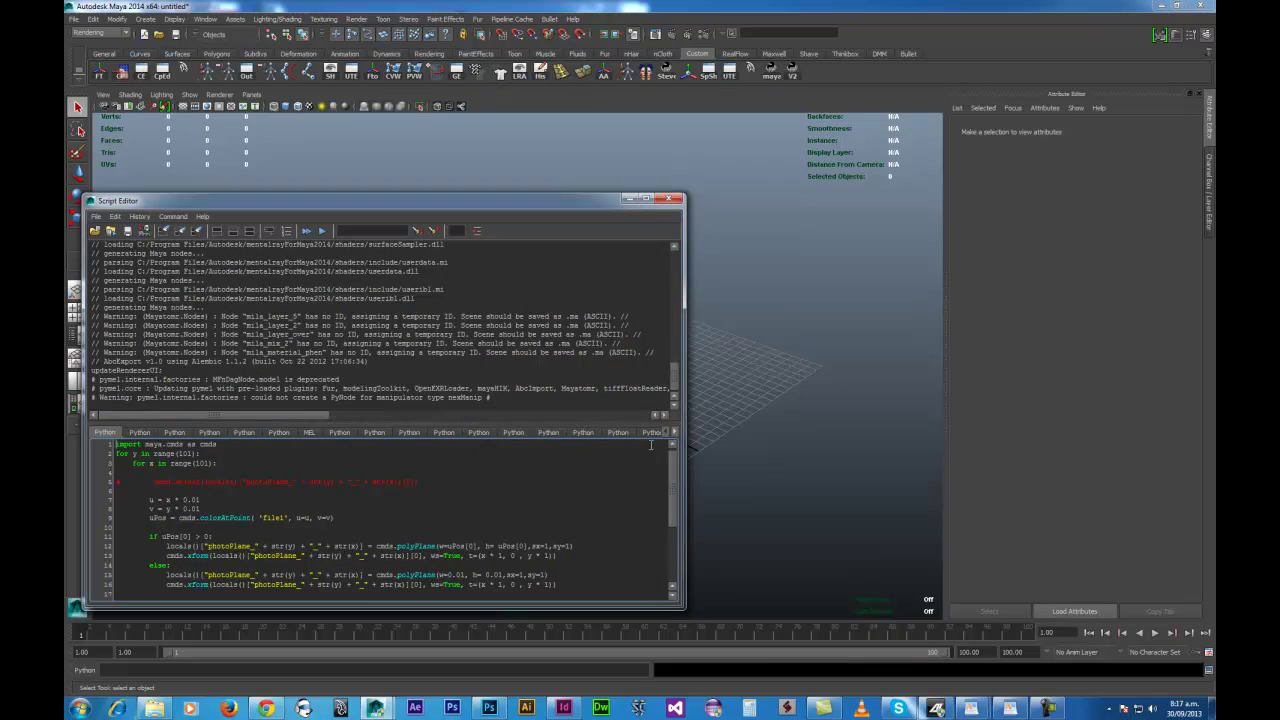
click(673, 433)
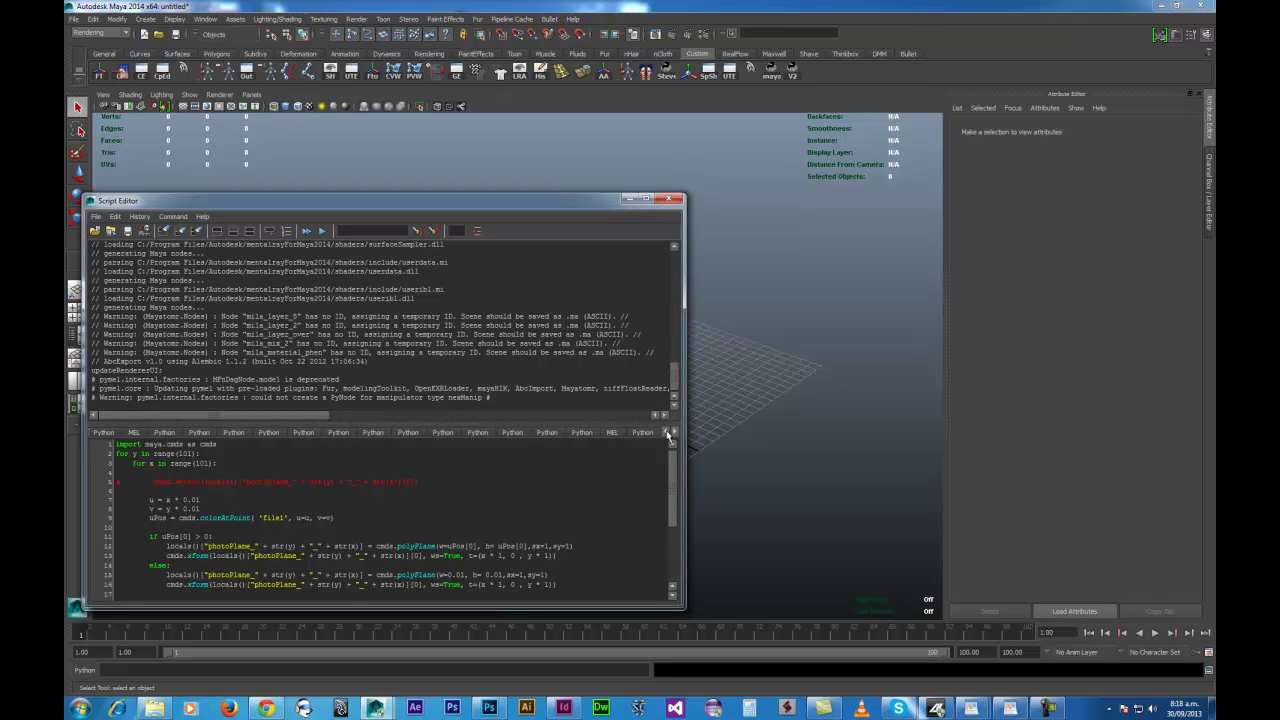
click(668, 433)
click(668, 433)
right_drag(619, 478, 627, 446)
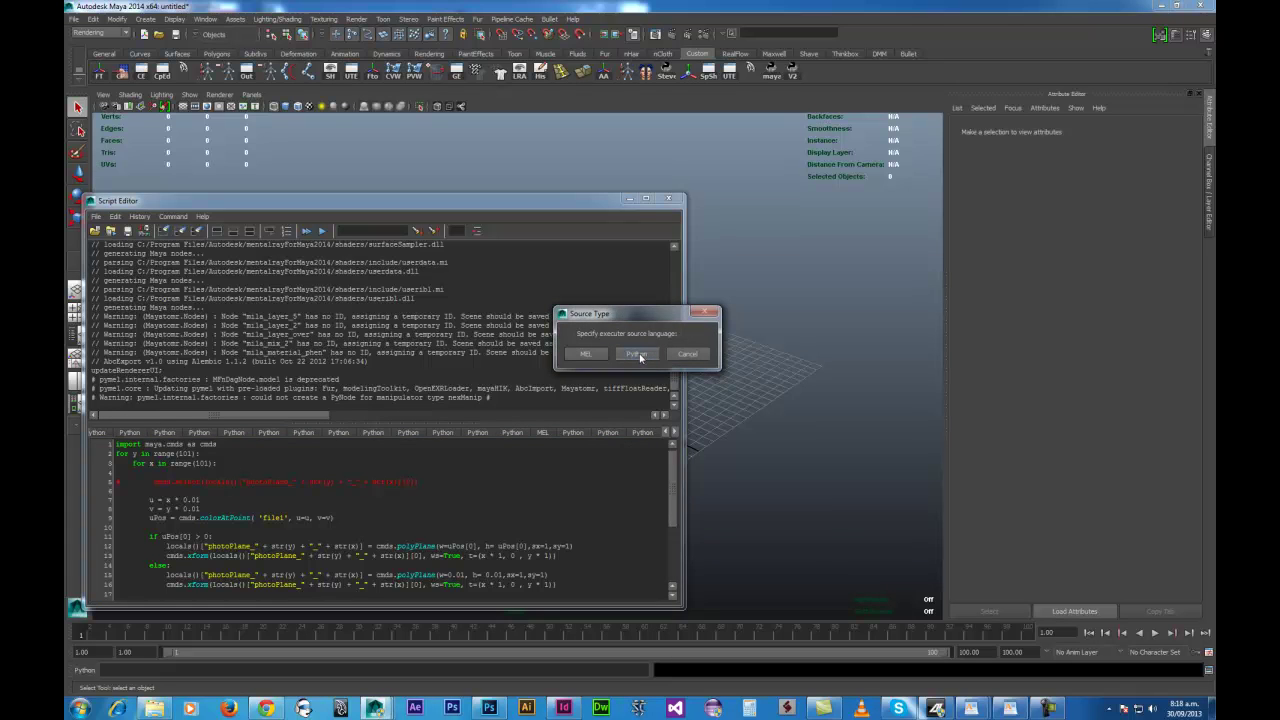
click(640, 356)
key(ctrl+v)
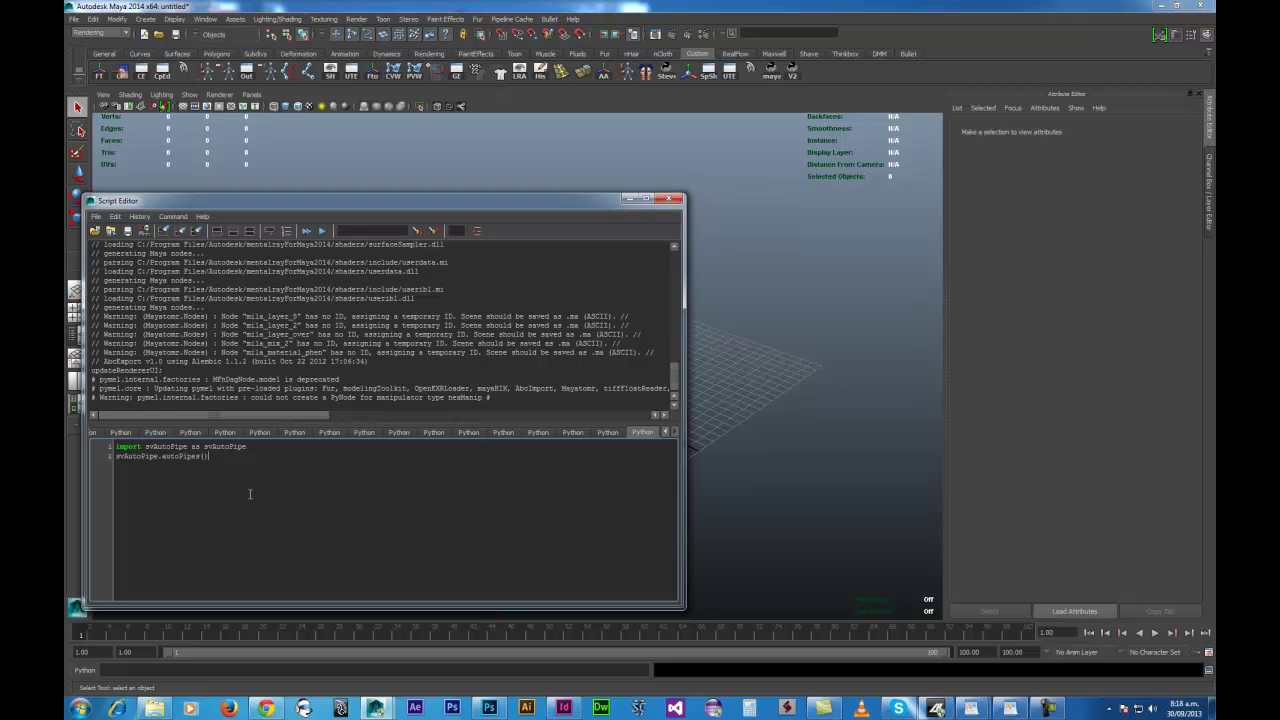
Run both selected AutoPipe lines in the Script Editor and close the Auto Pipe tool window
triple_click(179, 449)
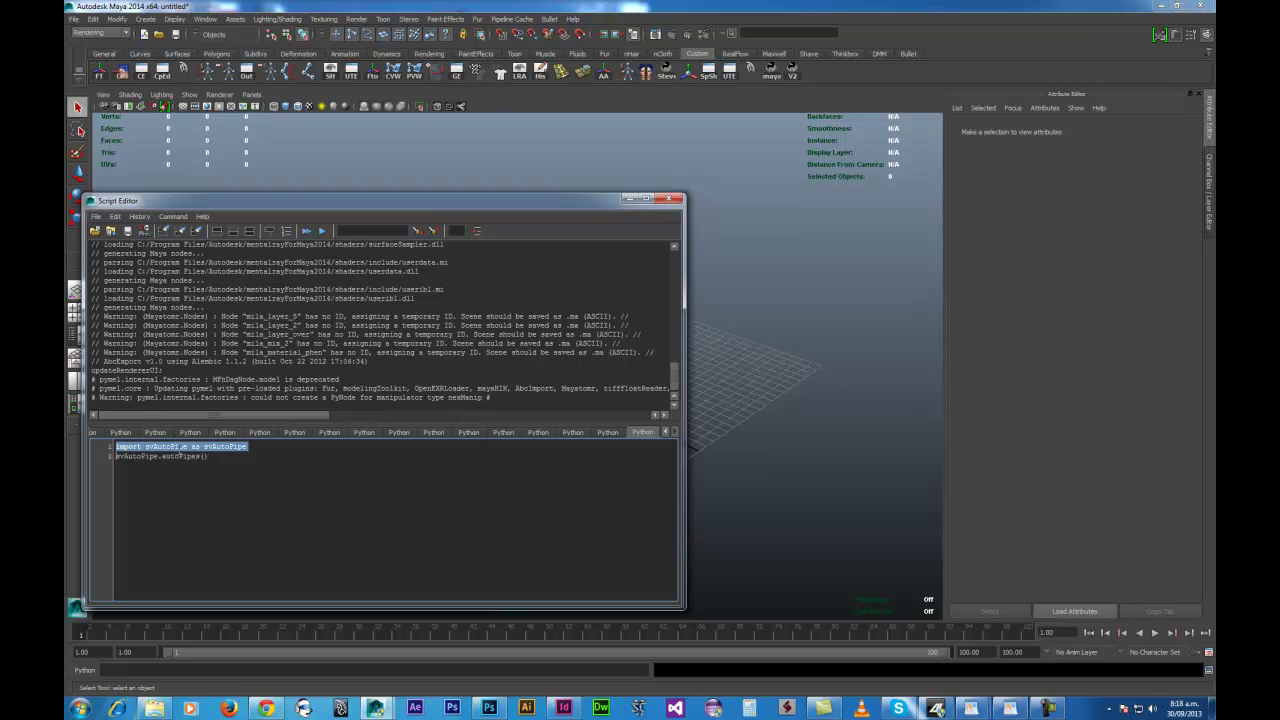
click(223, 460)
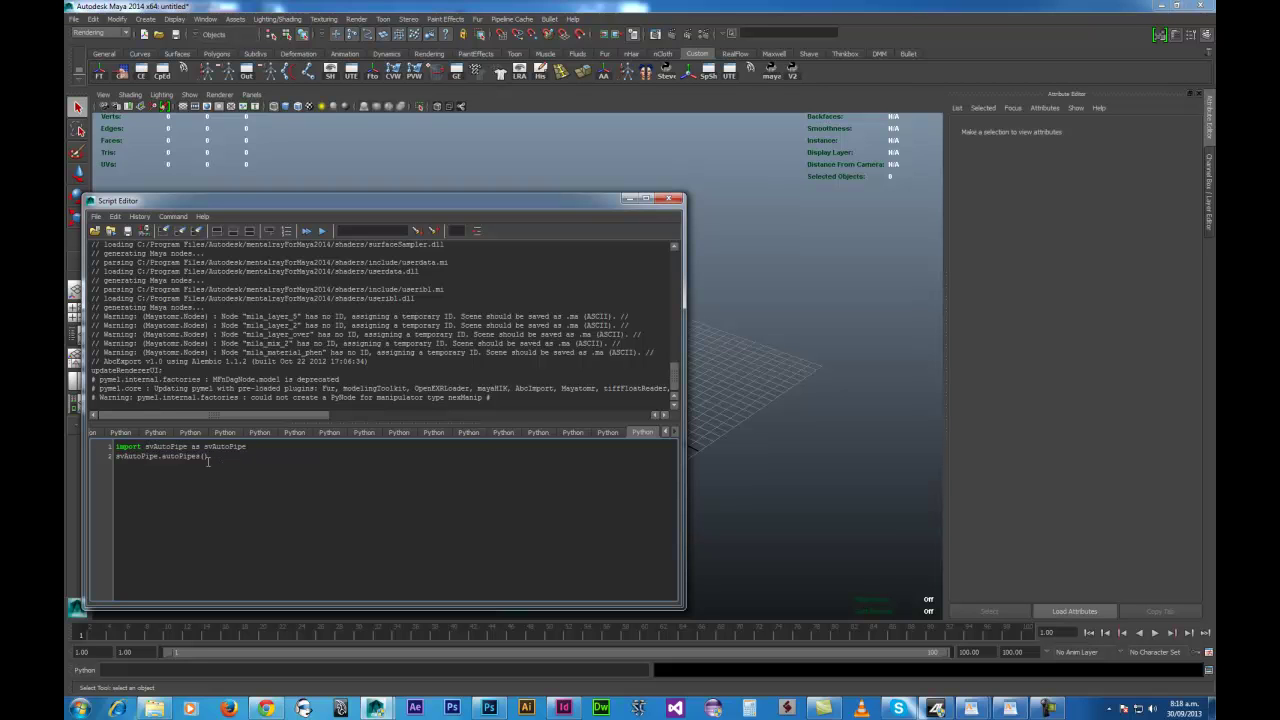
triple_click(208, 460)
click(249, 475)
drag(232, 471, 195, 416)
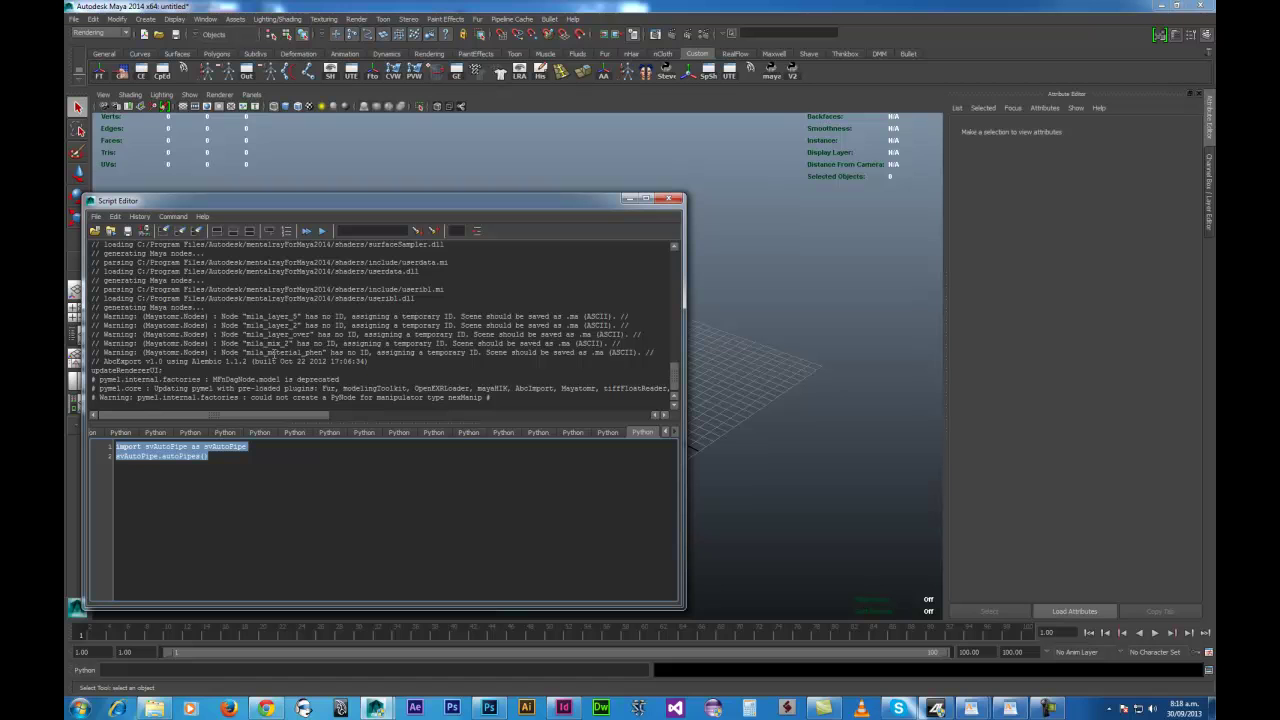
key(ctrl+Return)
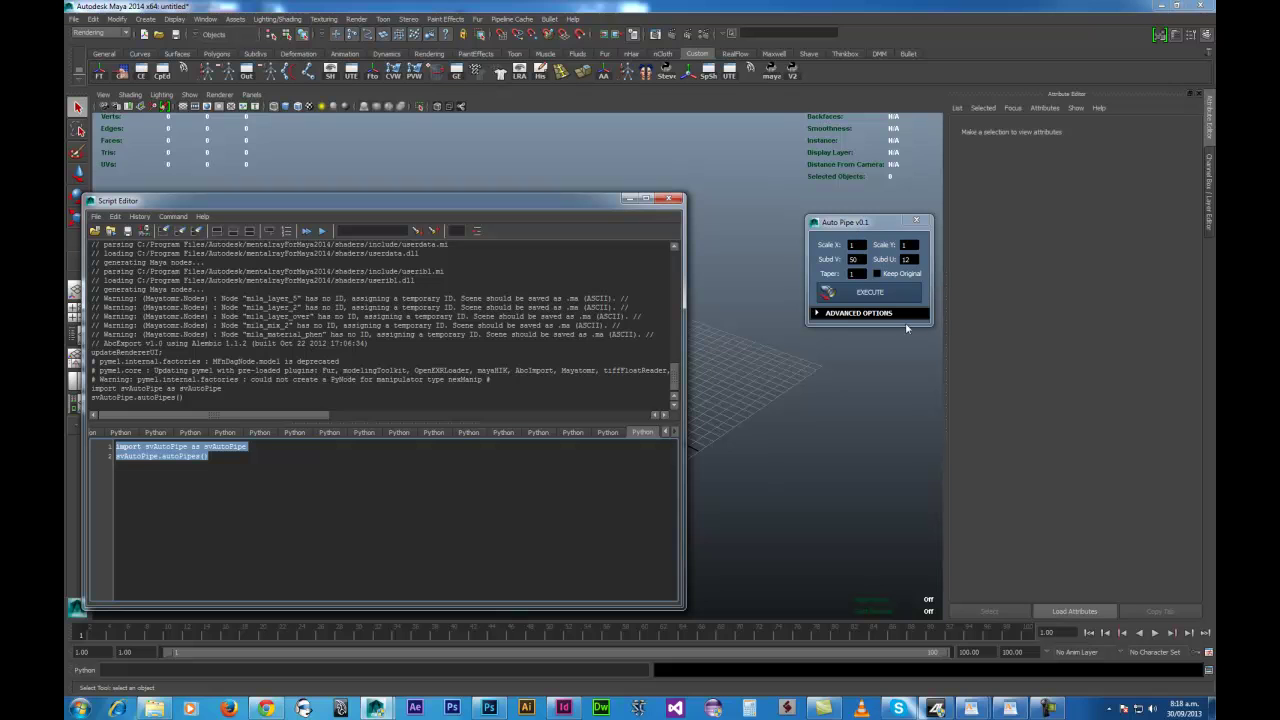
click(917, 220)
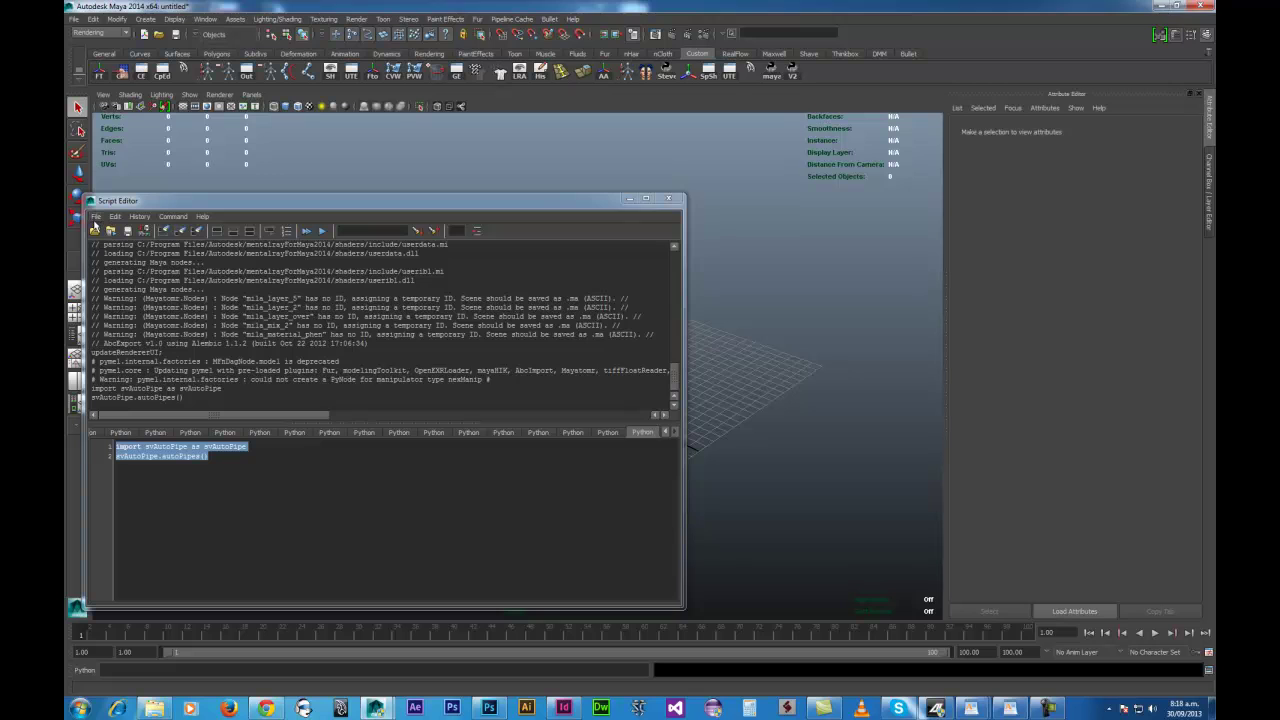
Save the selected script to the Custom shelf as an item named AutoPipe
click(93, 226)
click(97, 216)
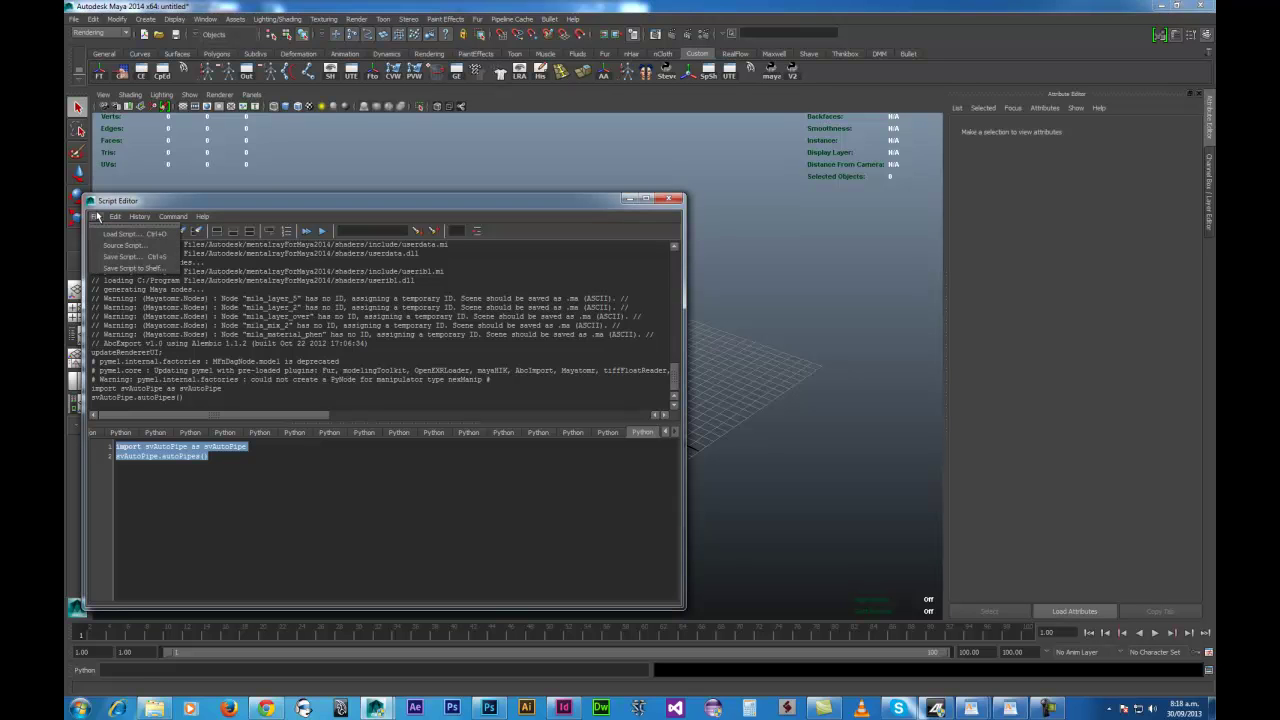
click(145, 270)
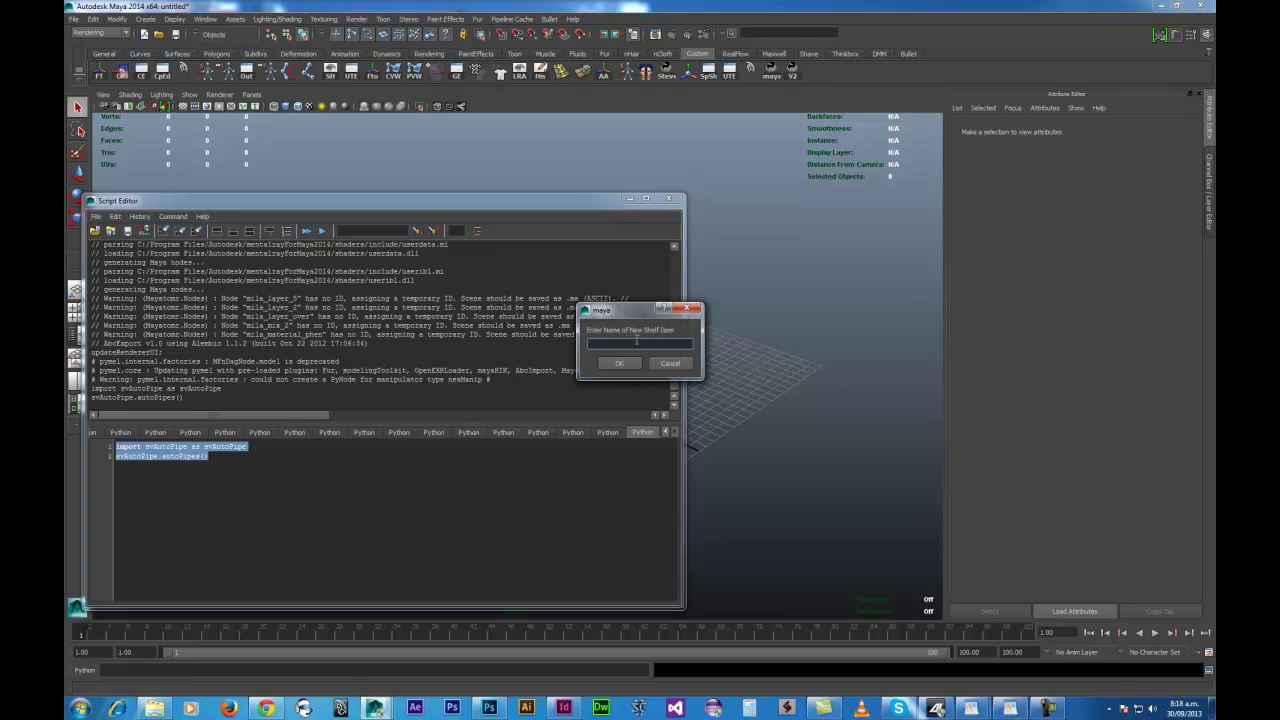
text(AutoPipe)
key(Return)
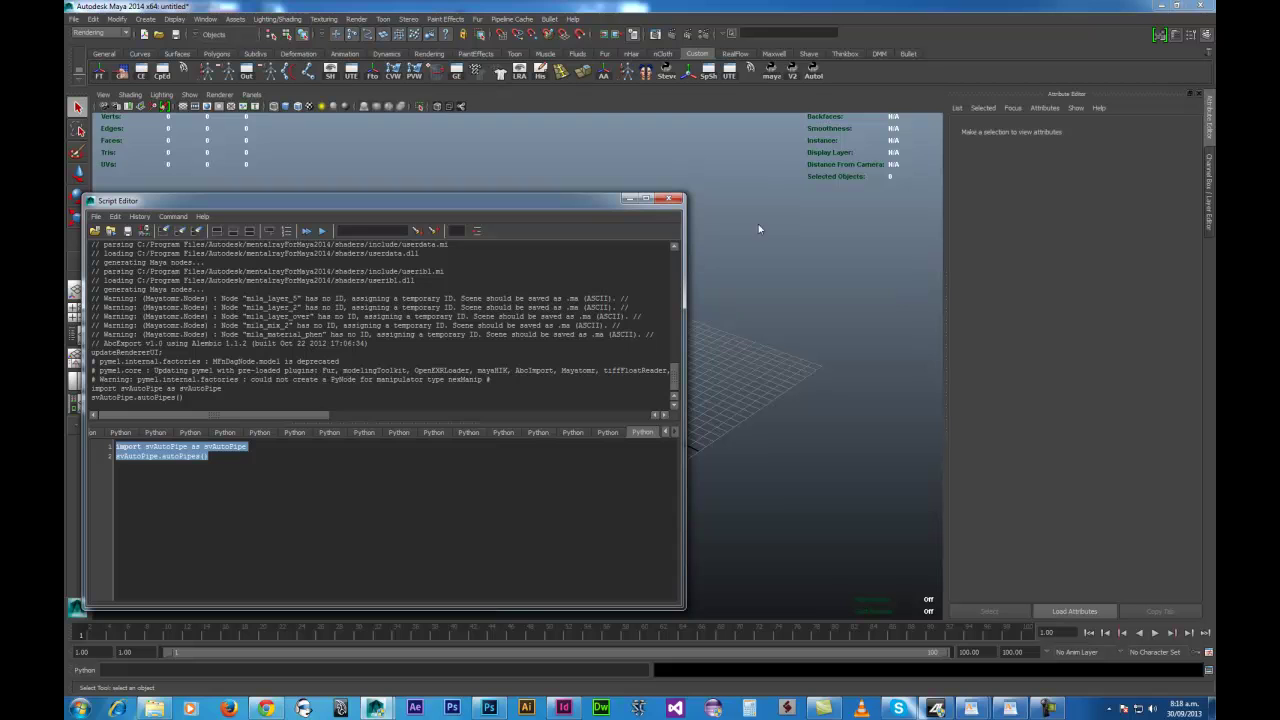
Launch Auto Pipe from its Custom shelf item and switch the viewport to the top view
click(813, 75)
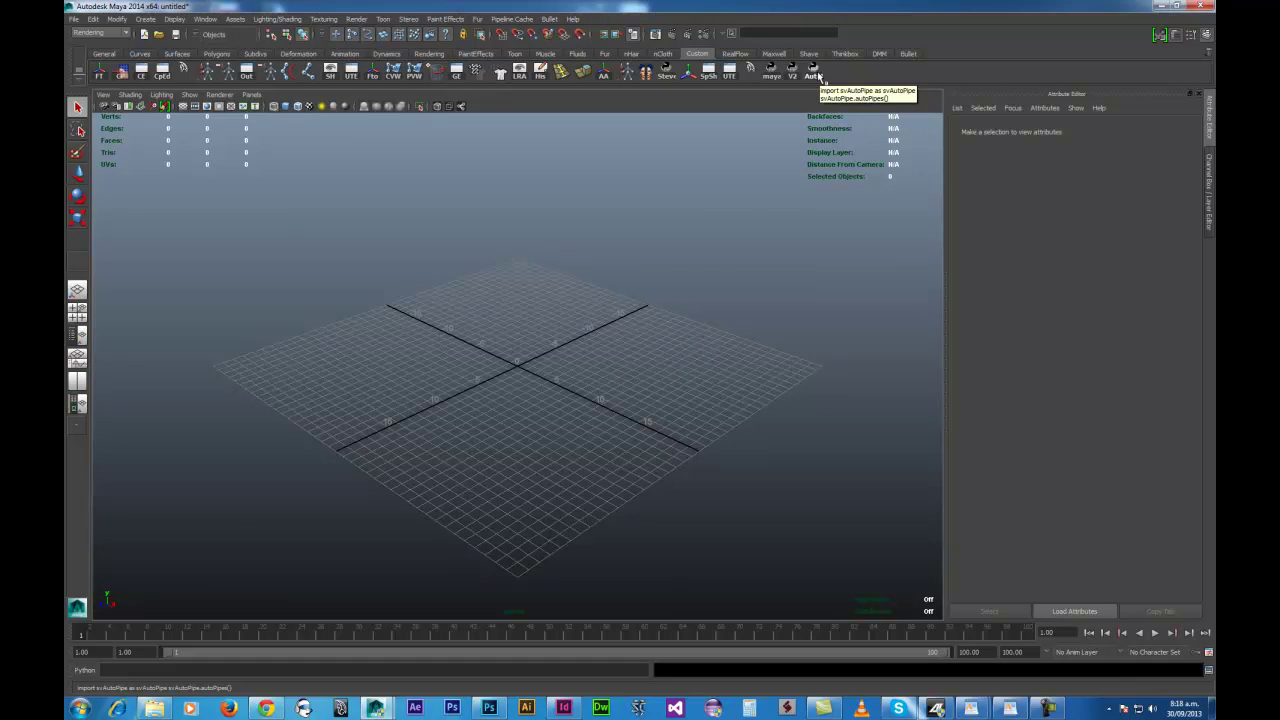
click(817, 71)
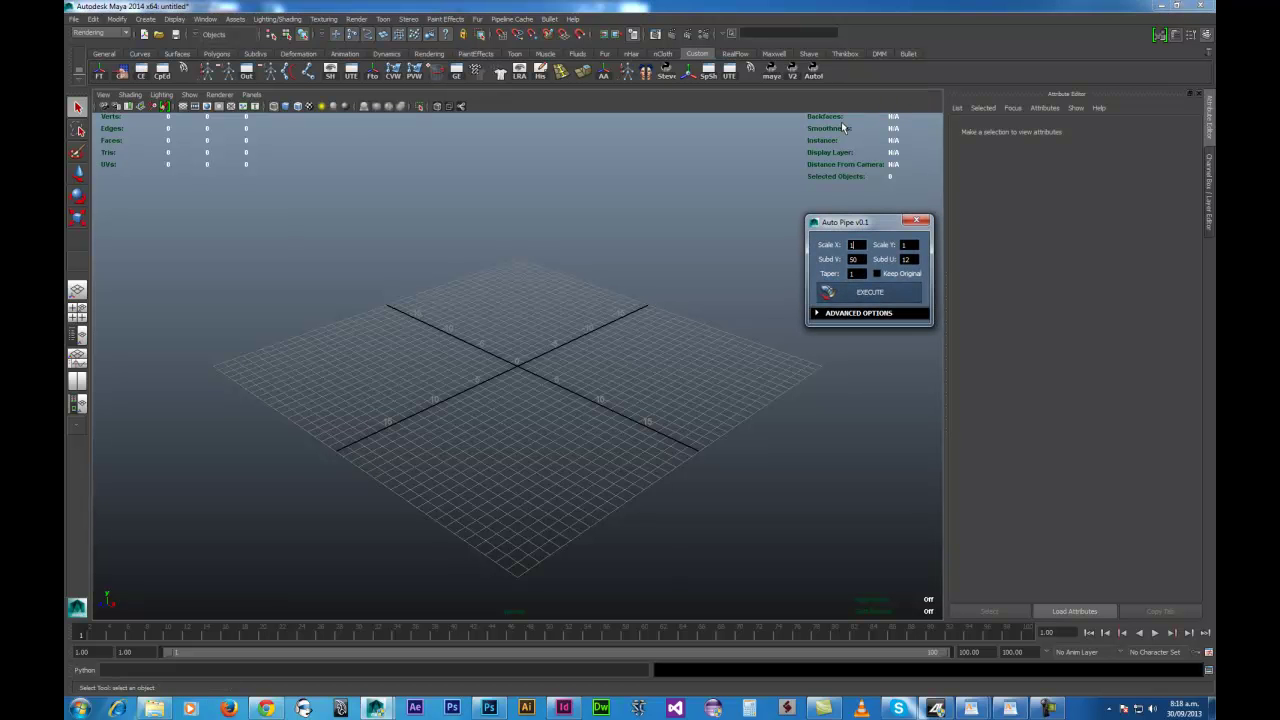
alt+drag(445, 344, 592, 416)
alt+right_drag(566, 397, 586, 380)
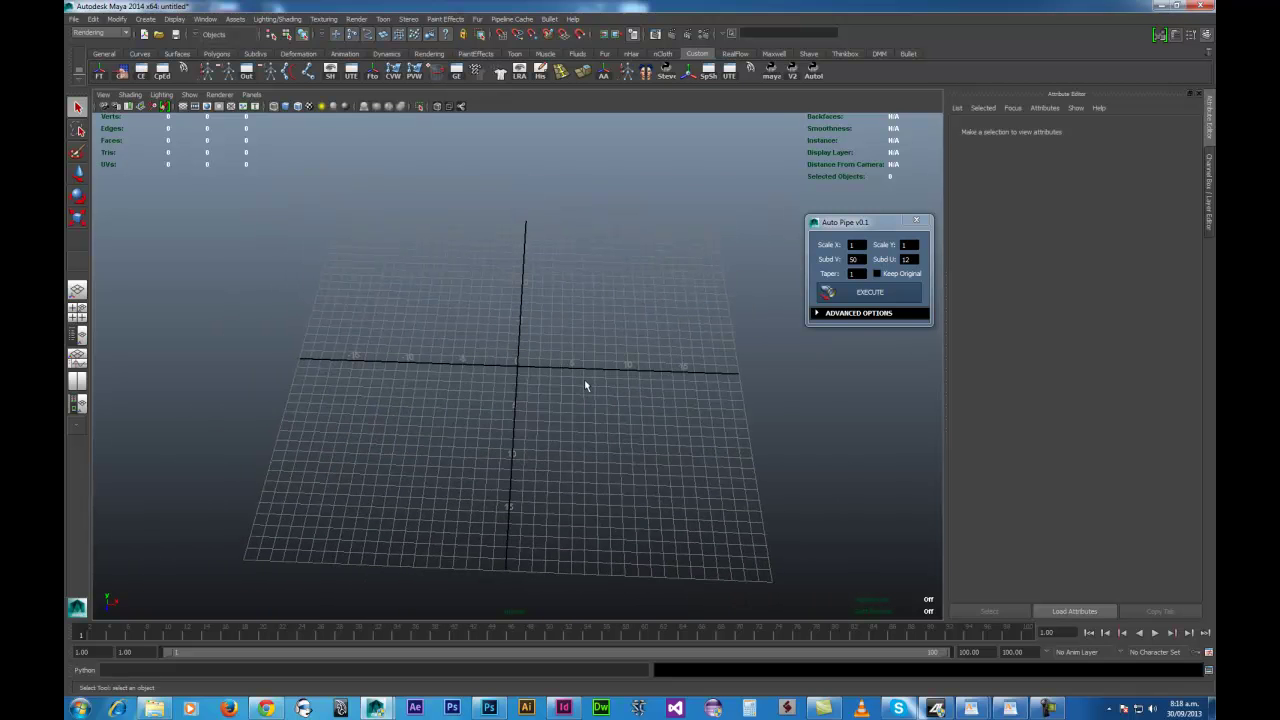
key(space)
click(530, 382)
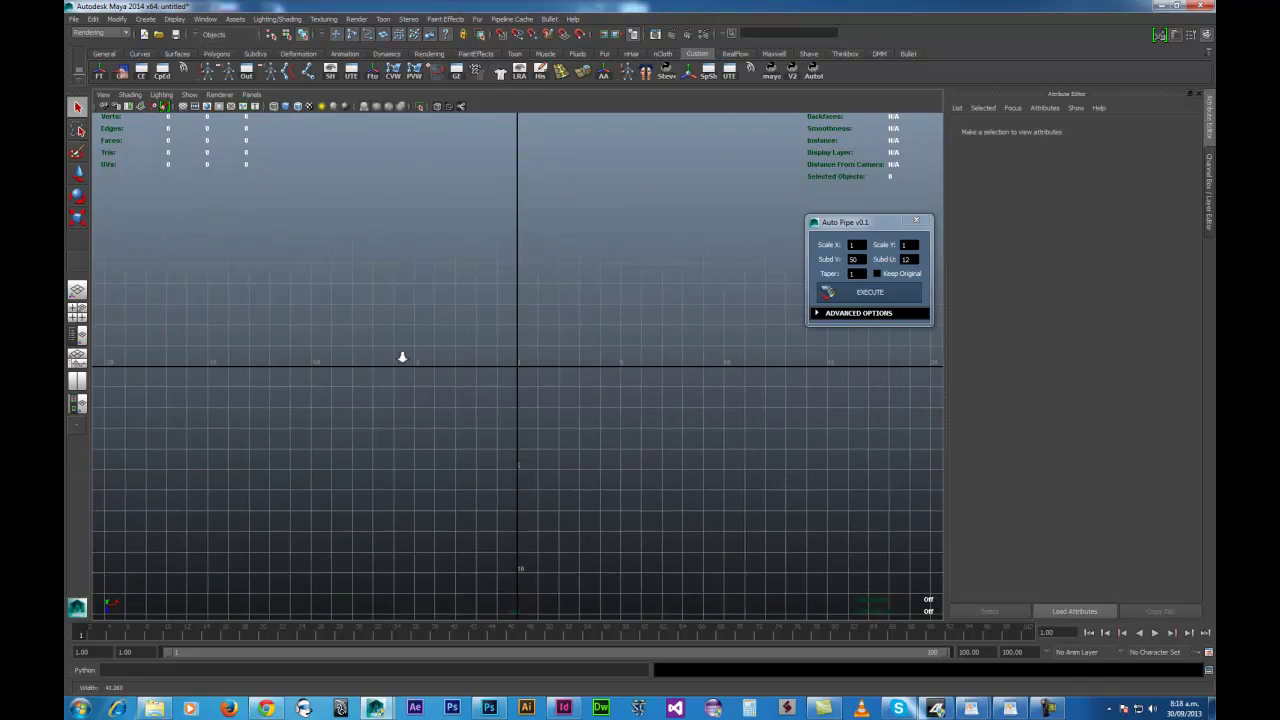
Start a Bezier curve with the Bezier Curve Tool, snapping a C-shaped bend to the grid on the negative X side
click(145, 19)
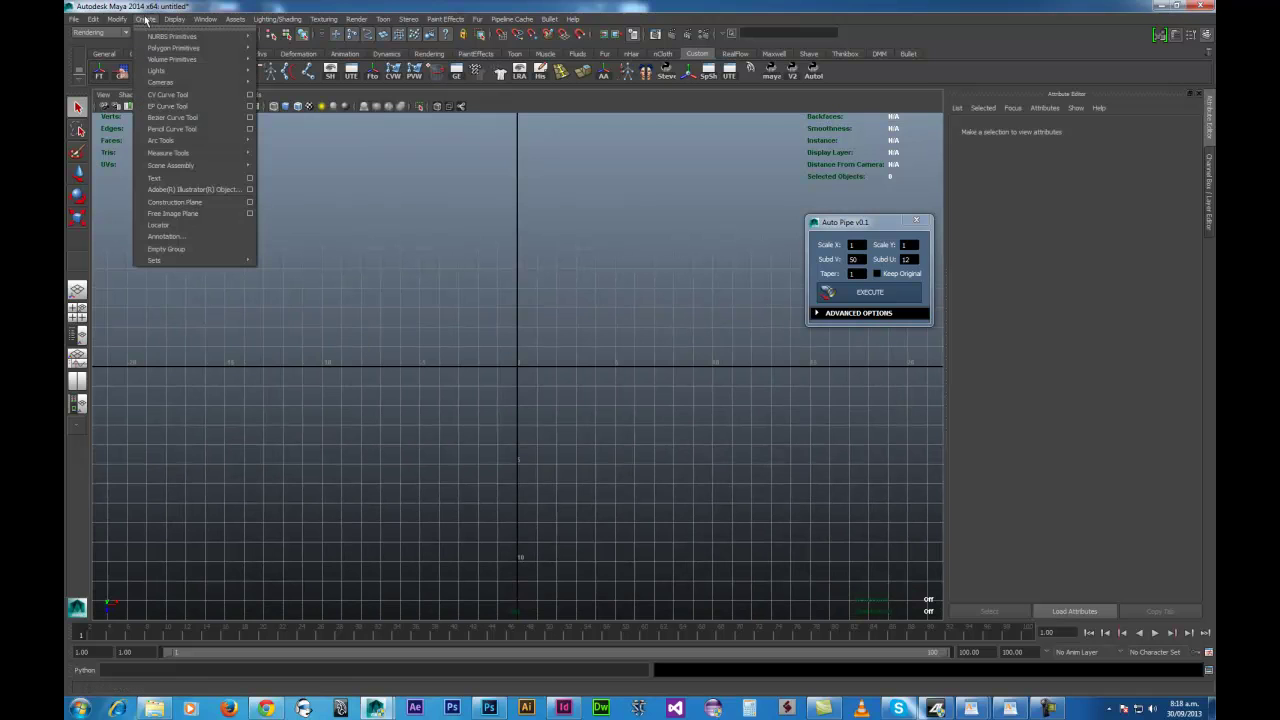
click(181, 121)
alt+middle_drag(501, 350, 556, 360)
click(490, 435)
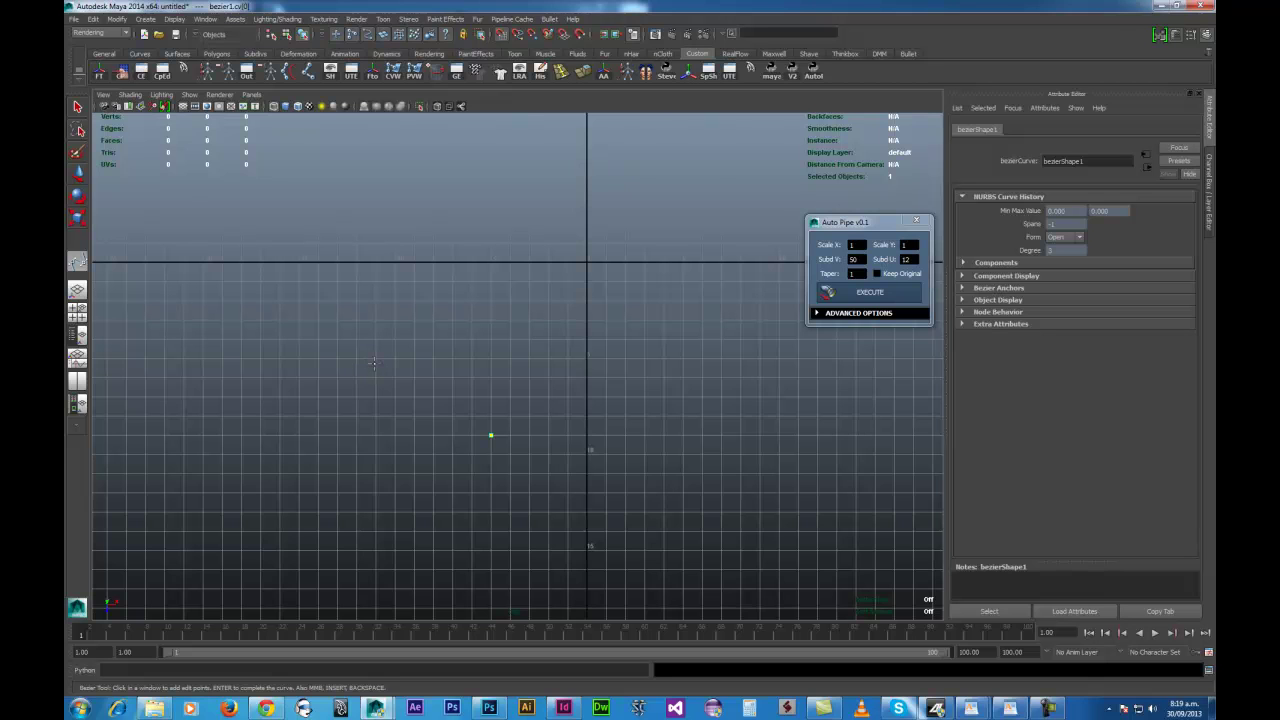
drag(373, 360, 367, 285)
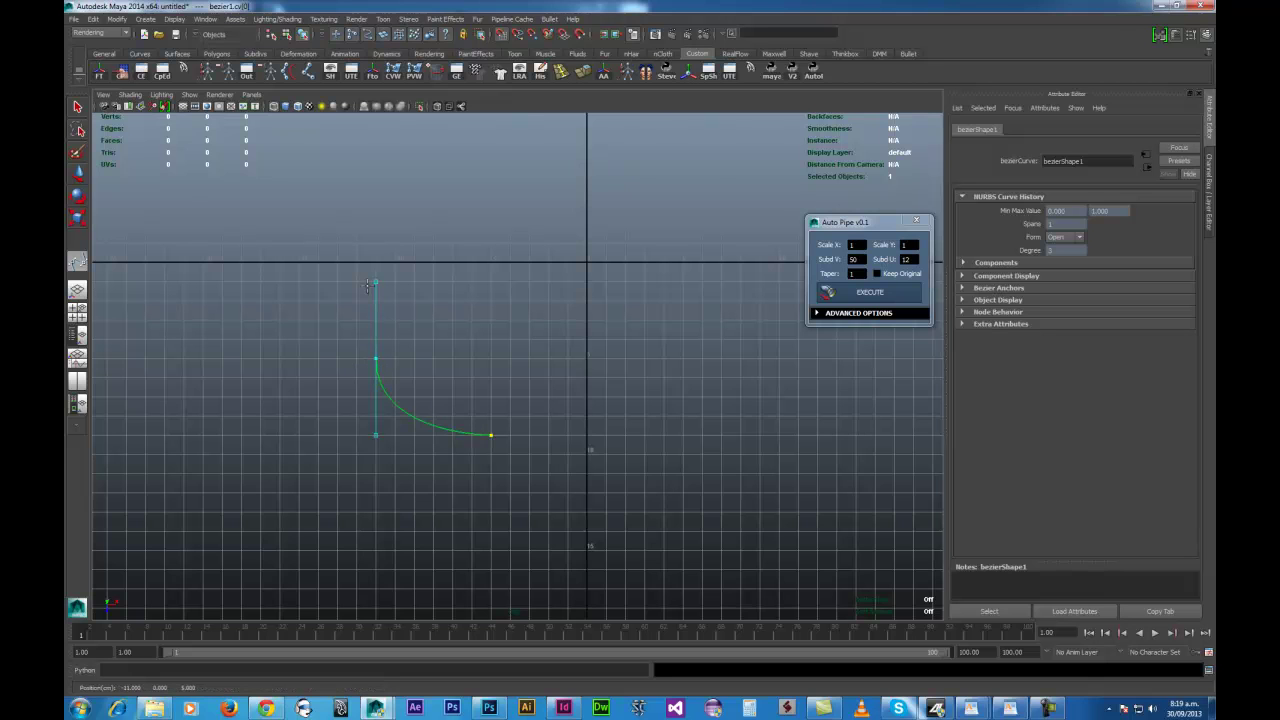
click(491, 281)
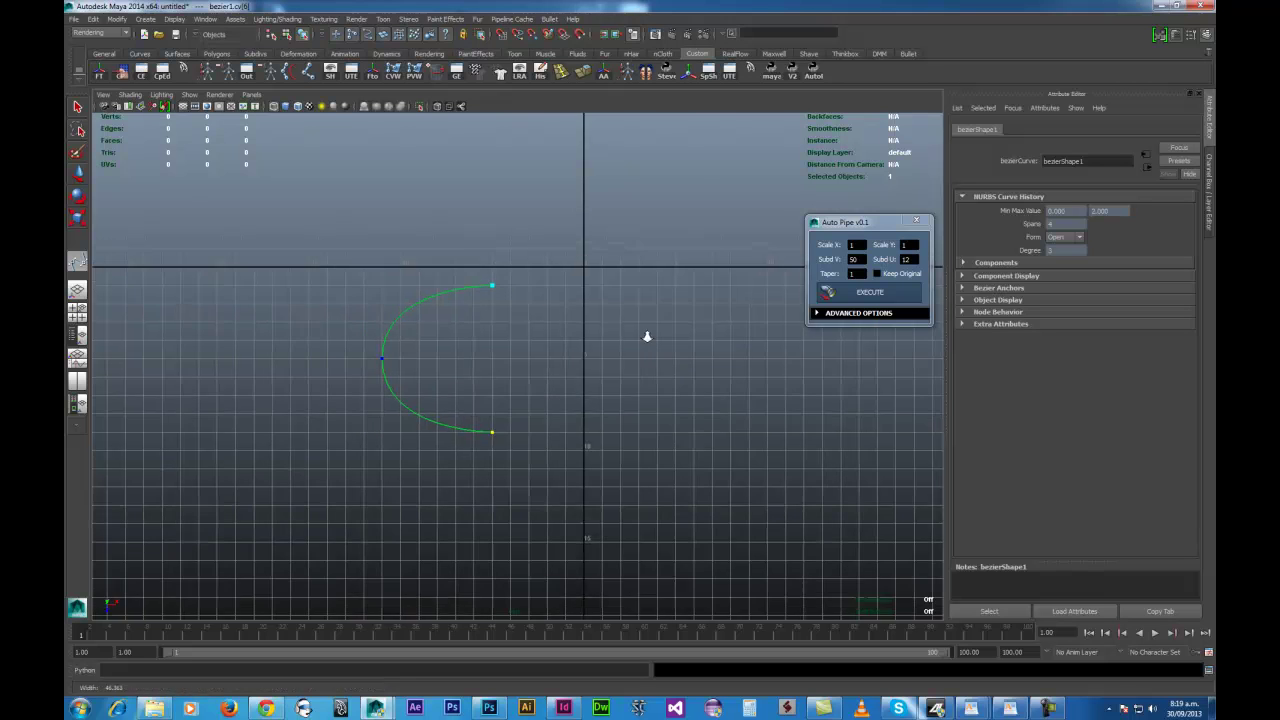
Extend the Bezier curve with a long straight run, a tight U-turn around X = 15 and a parallel straight run back
alt+middle_drag(646, 334, 470, 387)
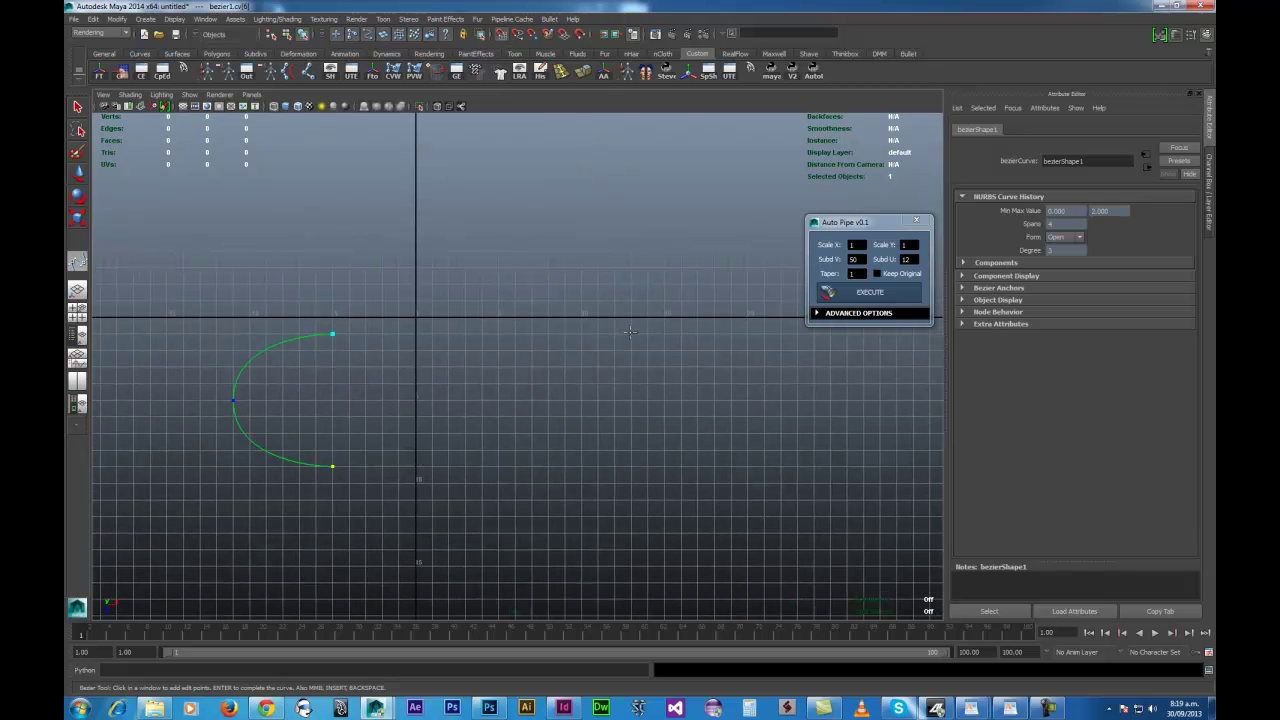
click(631, 334)
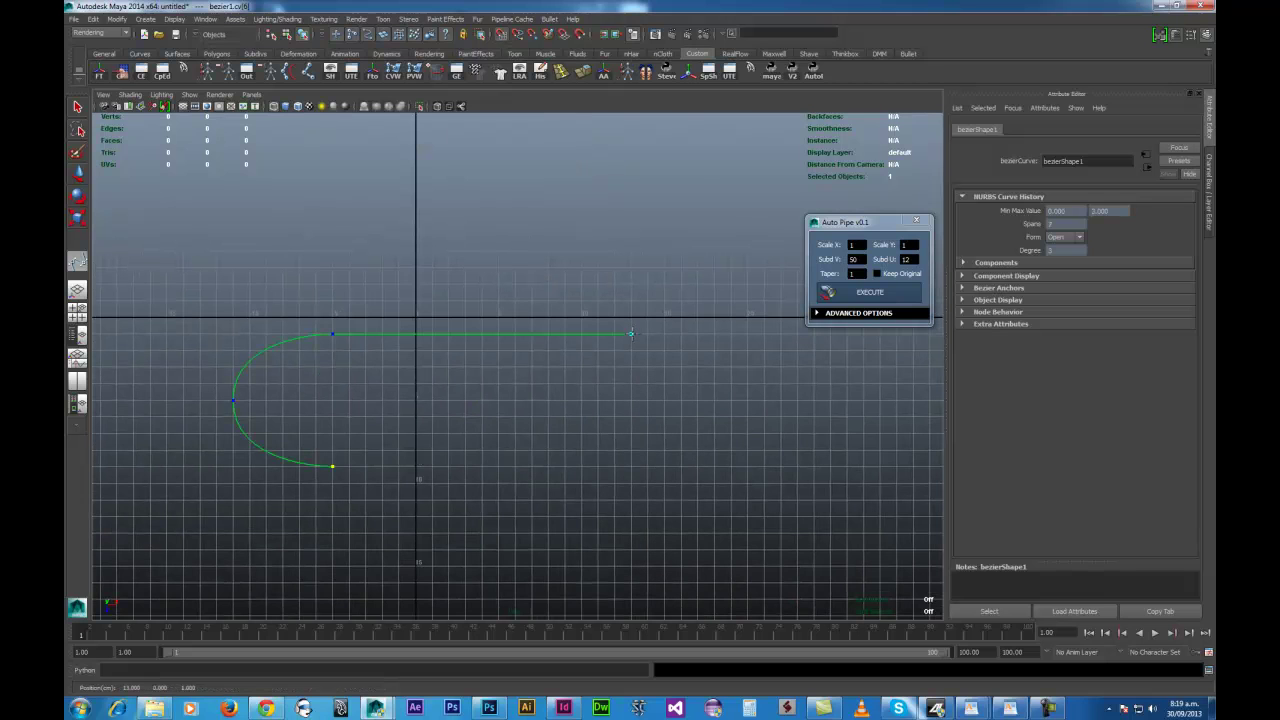
drag(646, 333, 664, 333)
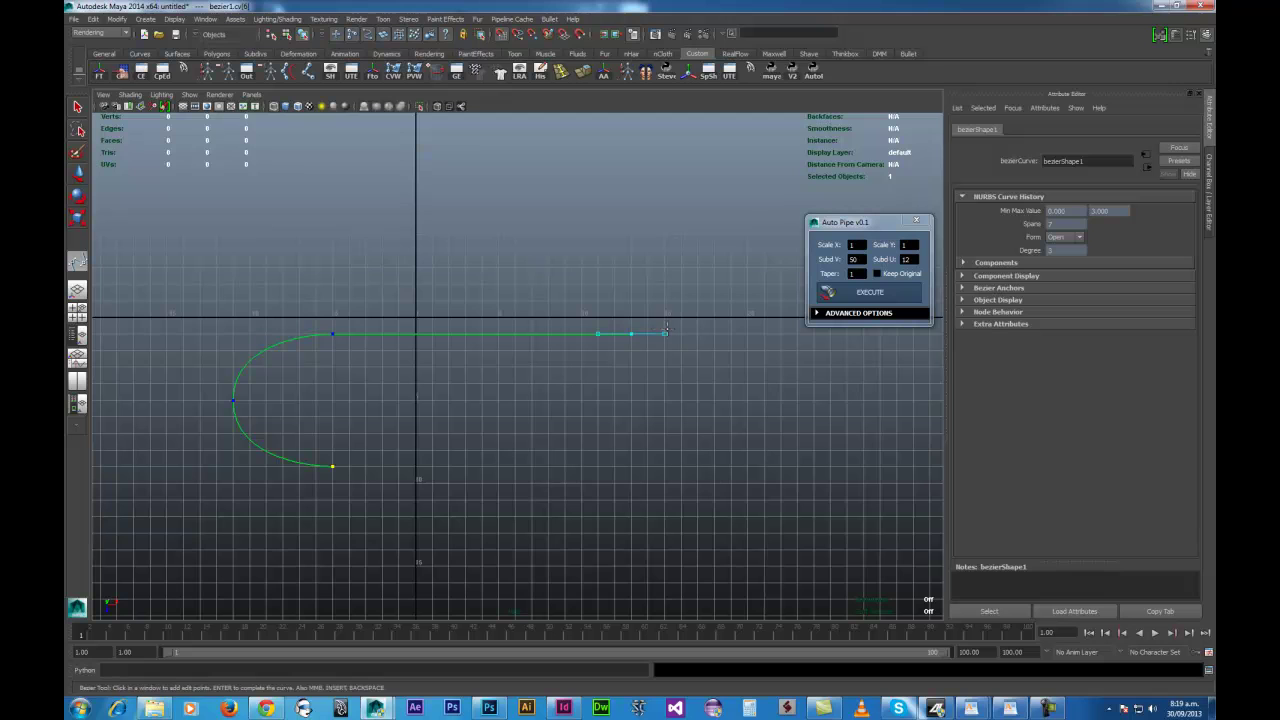
click(663, 299)
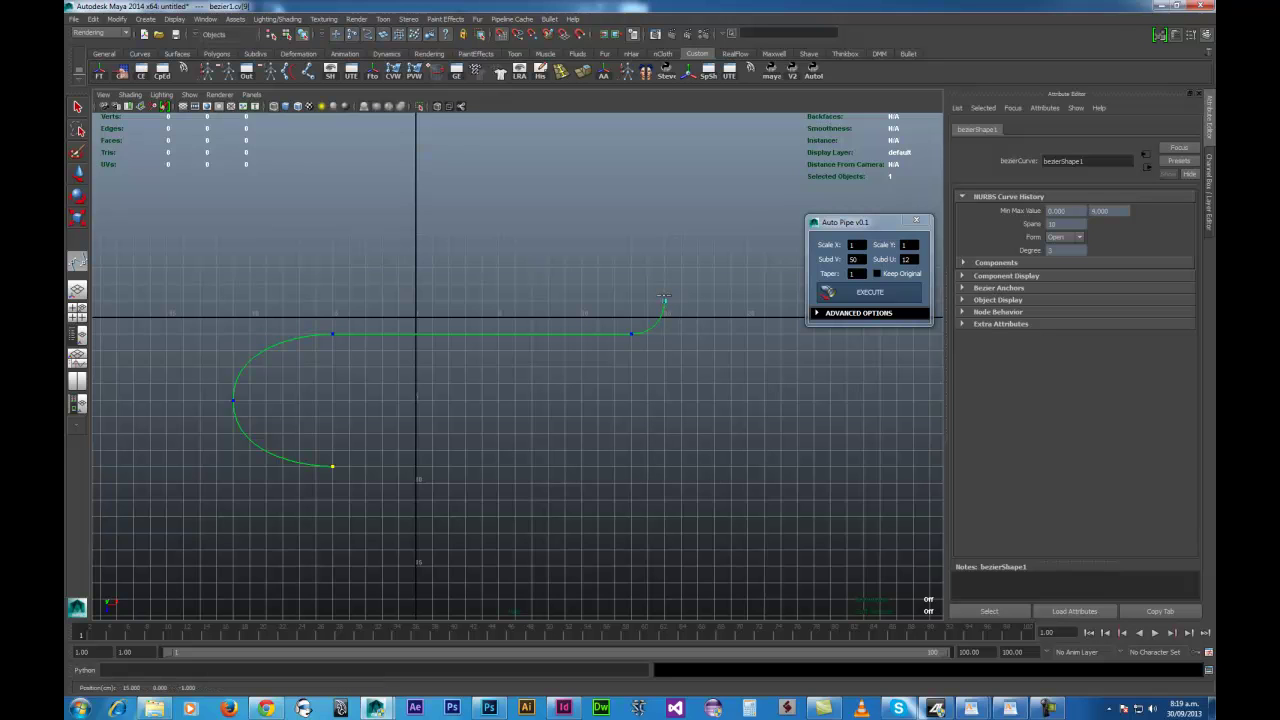
key(ctrl+z)
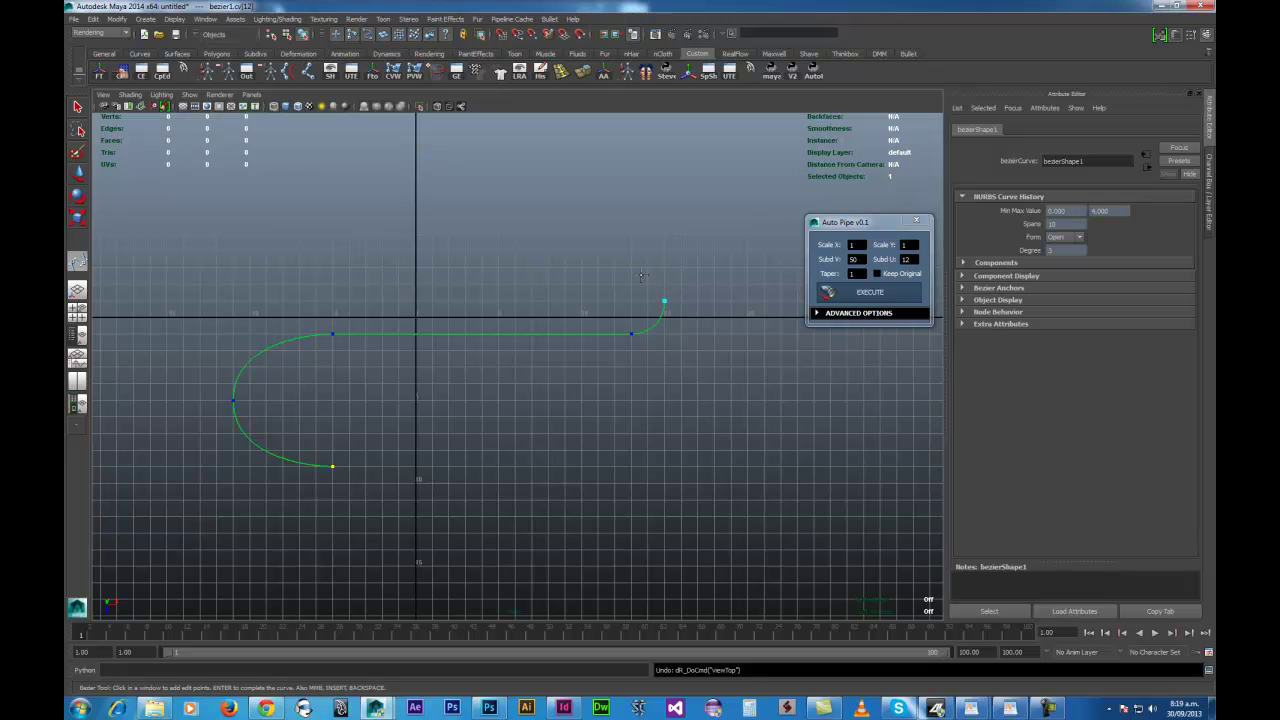
drag(631, 267, 597, 266)
drag(350, 267, 316, 266)
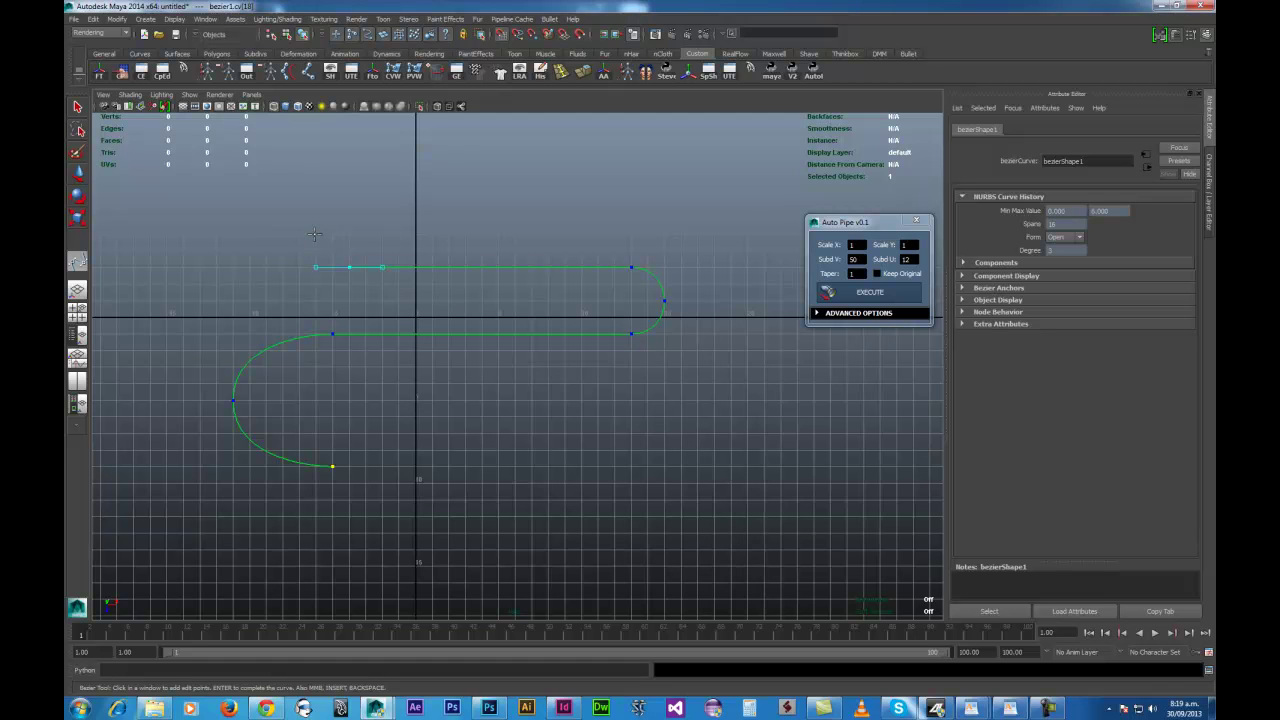
Add smaller freehand S-bends at the end of the Bezier curve and complete it
drag(315, 234, 323, 219)
drag(440, 224, 367, 167)
key(Return)
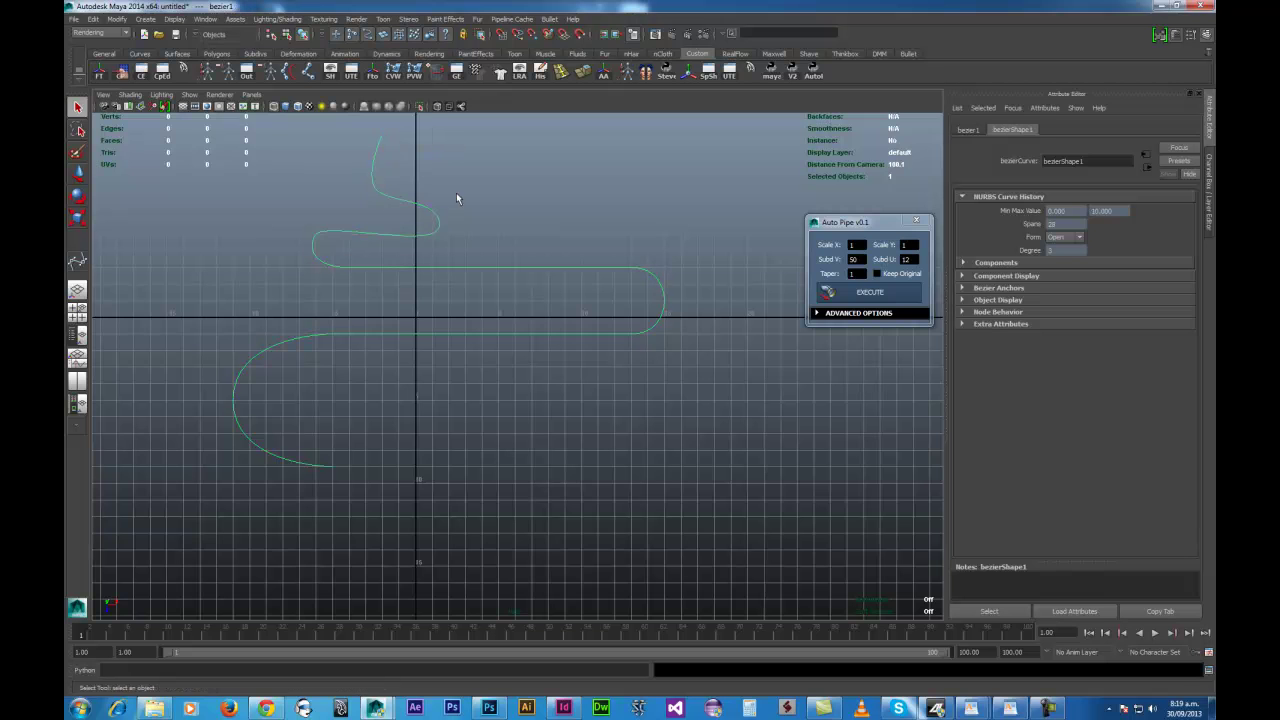
Generate a pipe from the selected curve in Auto Pipe with Scale 1, Subd V 50, Subd U 12 and Rebuild Curve off
scroll(516, 315, up, 1)
alt+right_drag(516, 315, 471, 306)
alt+middle_drag(516, 417, 574, 454)
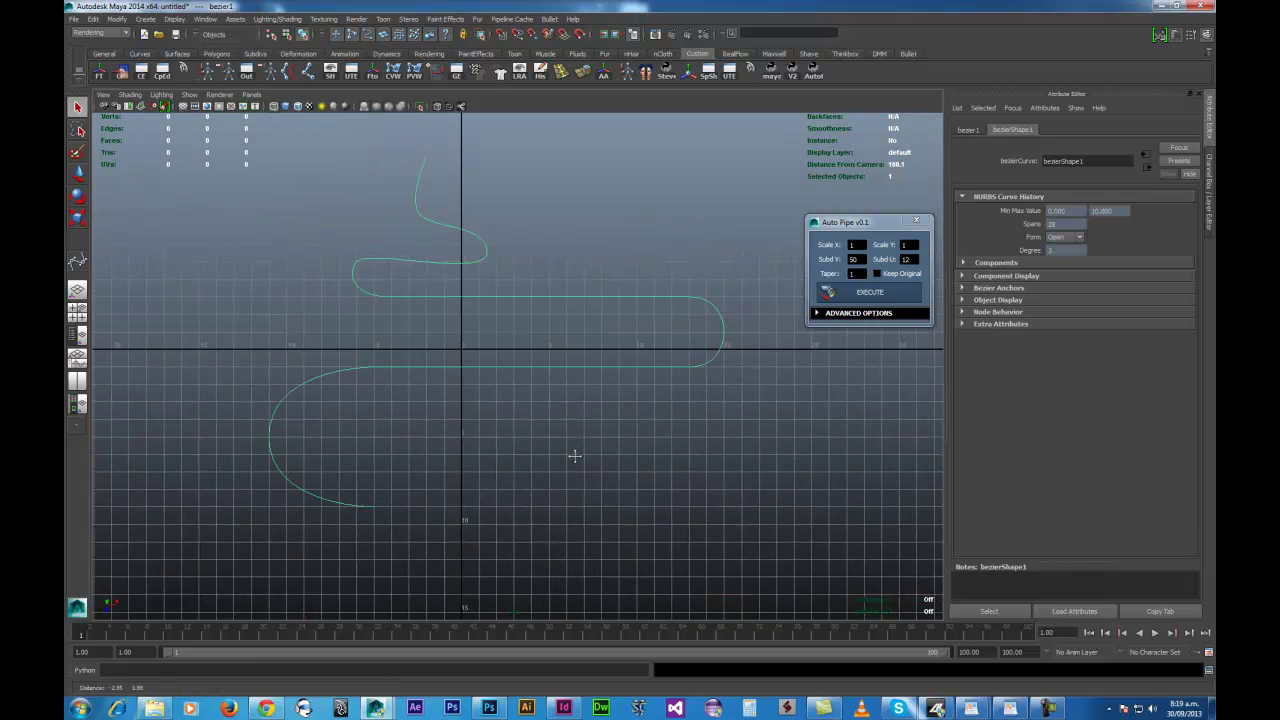
alt+right_drag(662, 449, 636, 447)
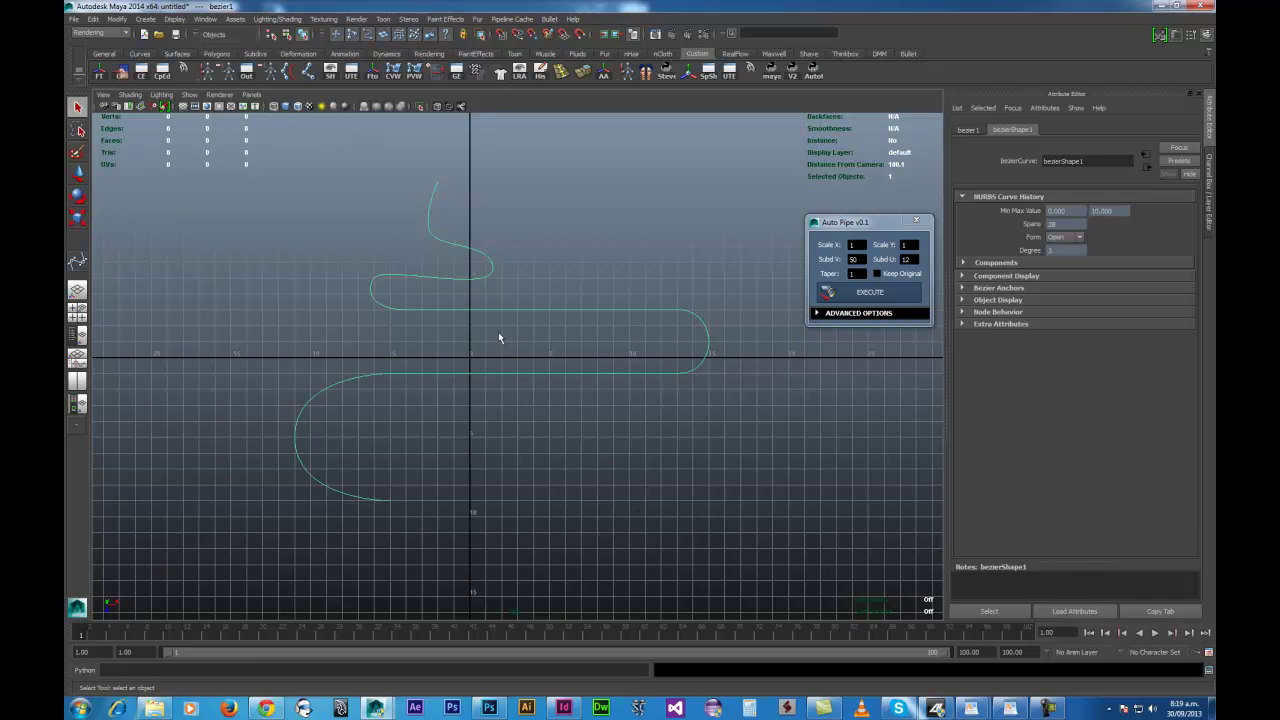
drag(487, 356, 544, 426)
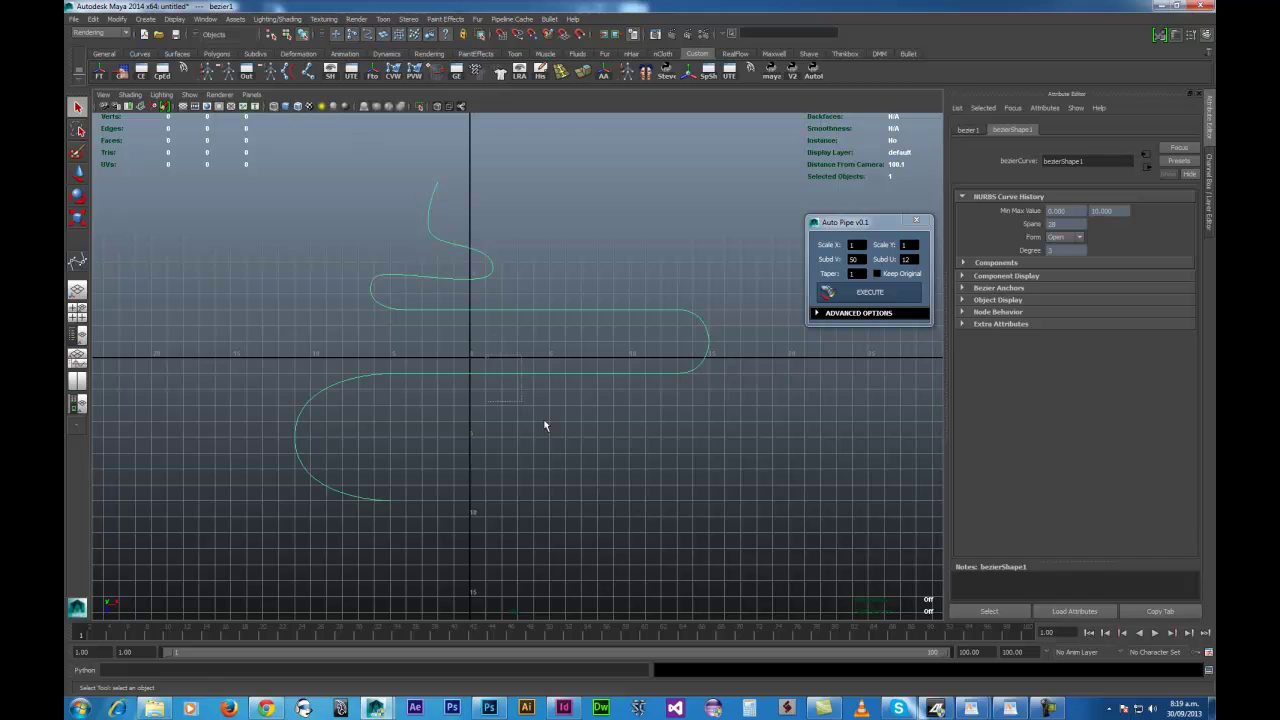
click(850, 315)
click(848, 357)
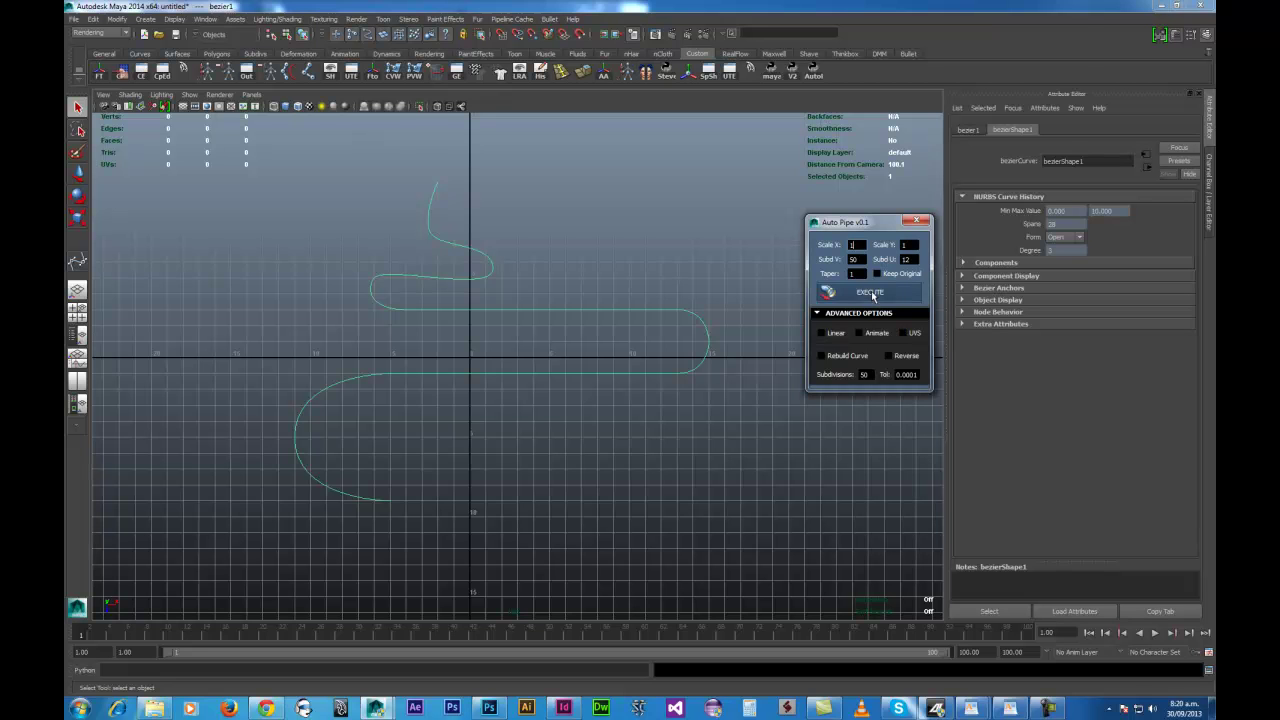
click(872, 295)
click(872, 315)
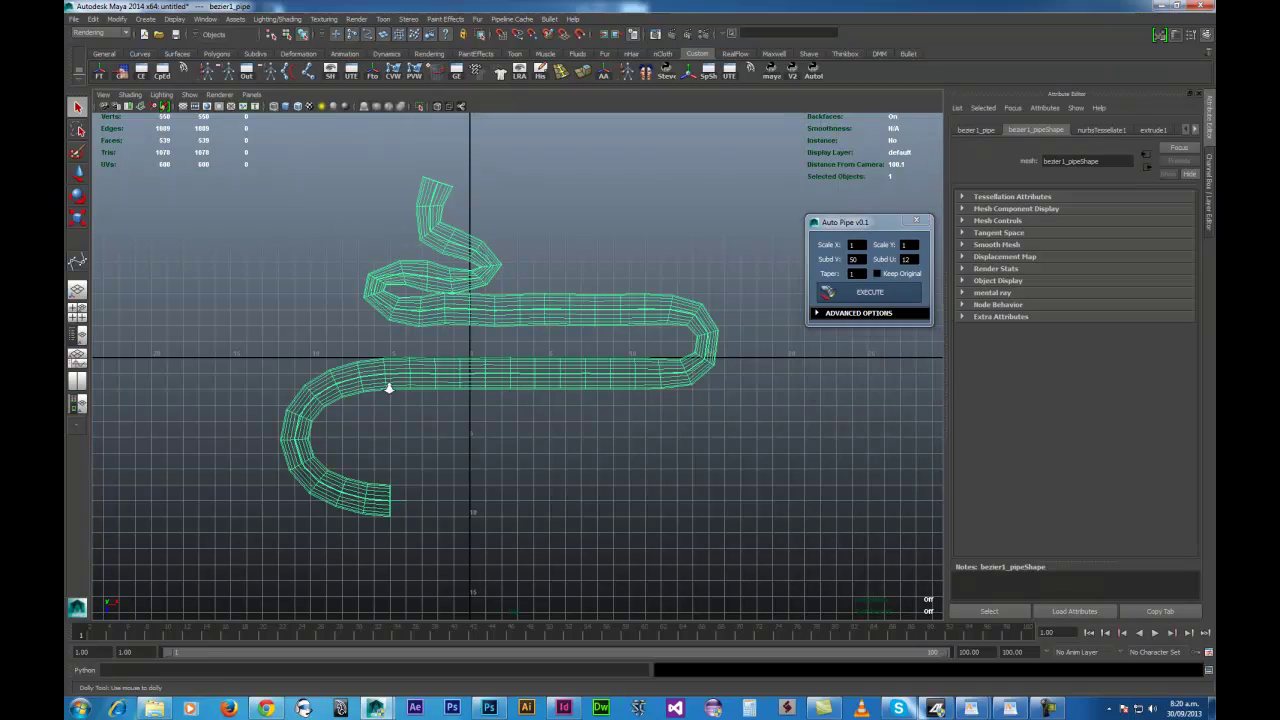
Turn on the pipe's smooth mesh preview and examine the edge spacing along its bends and straight runs
alt+right_drag(389, 388, 580, 460)
alt+middle_drag(376, 429, 362, 329)
alt+right_drag(555, 405, 479, 392)
alt+middle_drag(472, 370, 454, 440)
alt+right_drag(540, 418, 420, 398)
key(3)
alt+middle_drag(327, 378, 261, 330)
alt+right_drag(261, 330, 374, 433)
alt+middle_drag(374, 433, 495, 431)
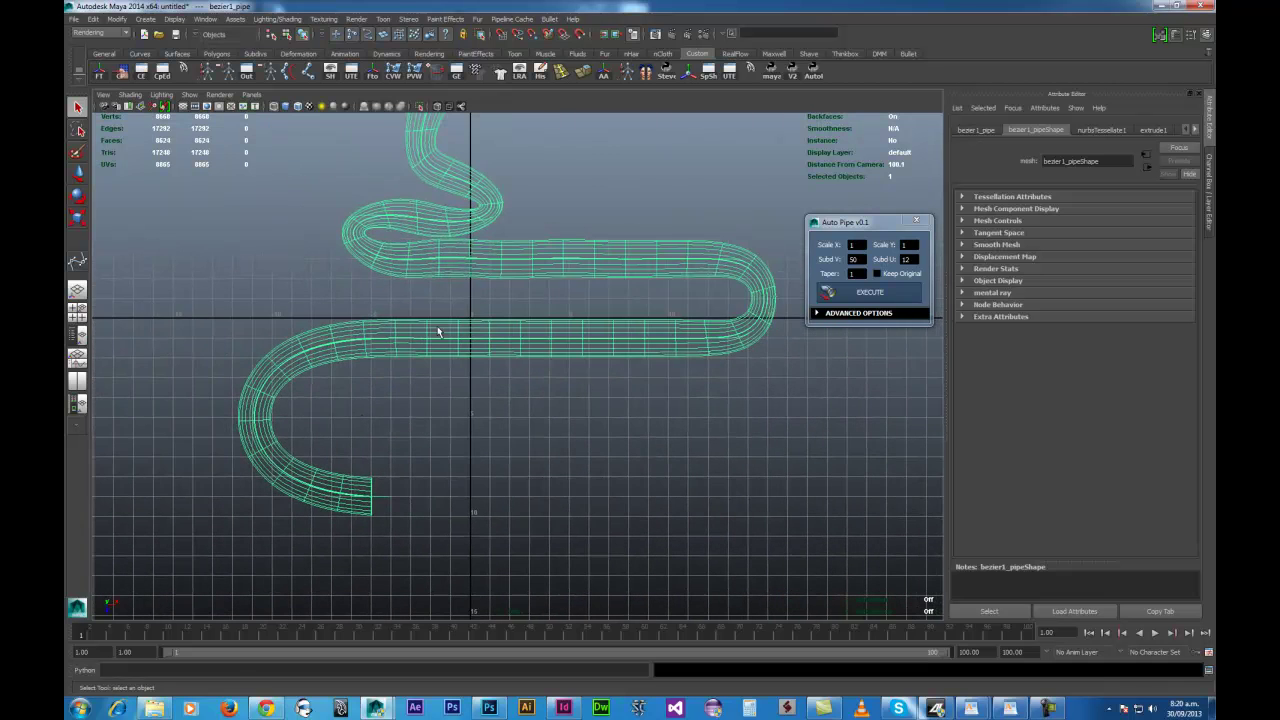
alt+middle_drag(598, 382, 209, 437)
alt+right_drag(209, 437, 349, 402)
alt+middle_drag(240, 321, 506, 367)
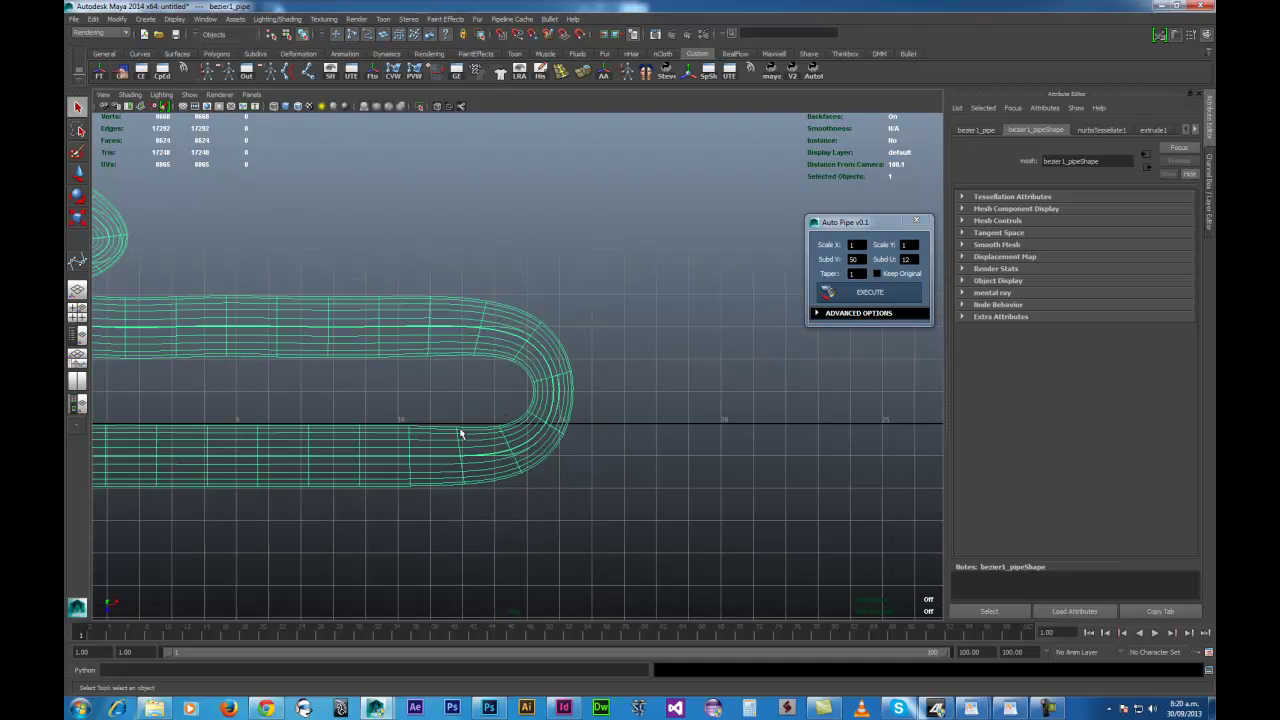
mouse_move(494, 402)
alt+mouse_down()
mouse_move(553, 411)
mouse_move(508, 406)
alt+mouse_up()
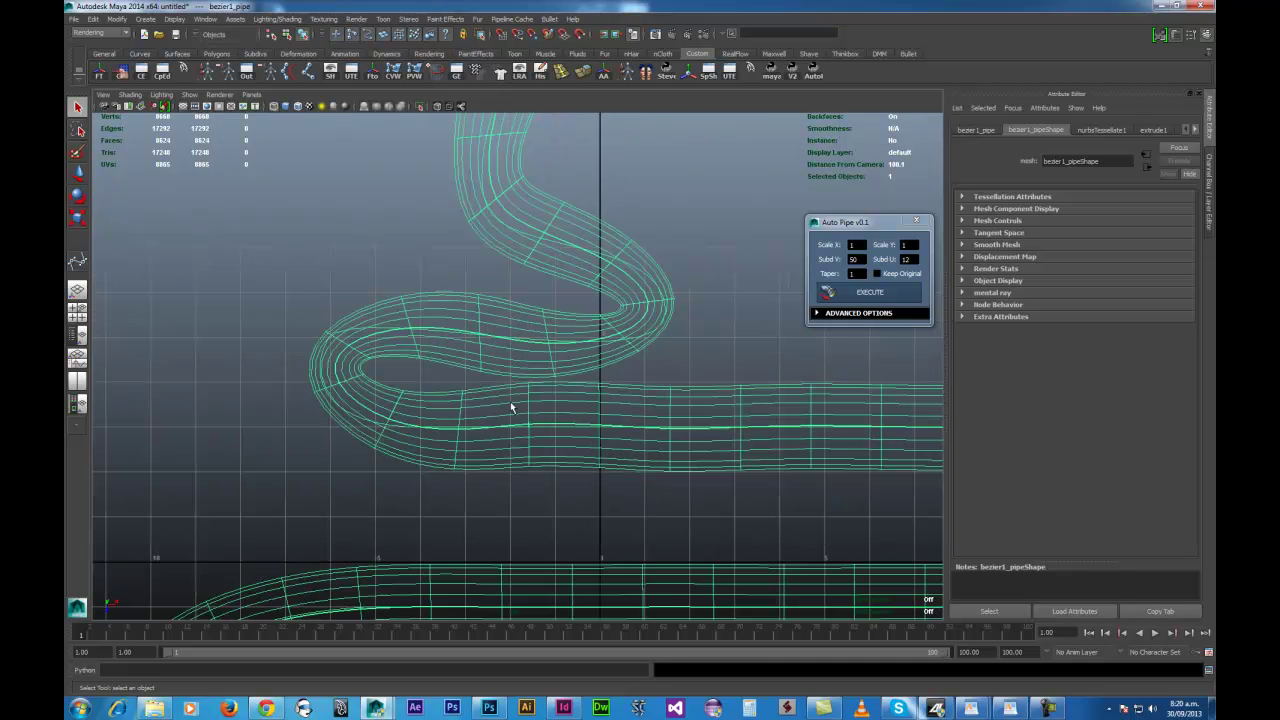
alt+drag(432, 327, 449, 470)
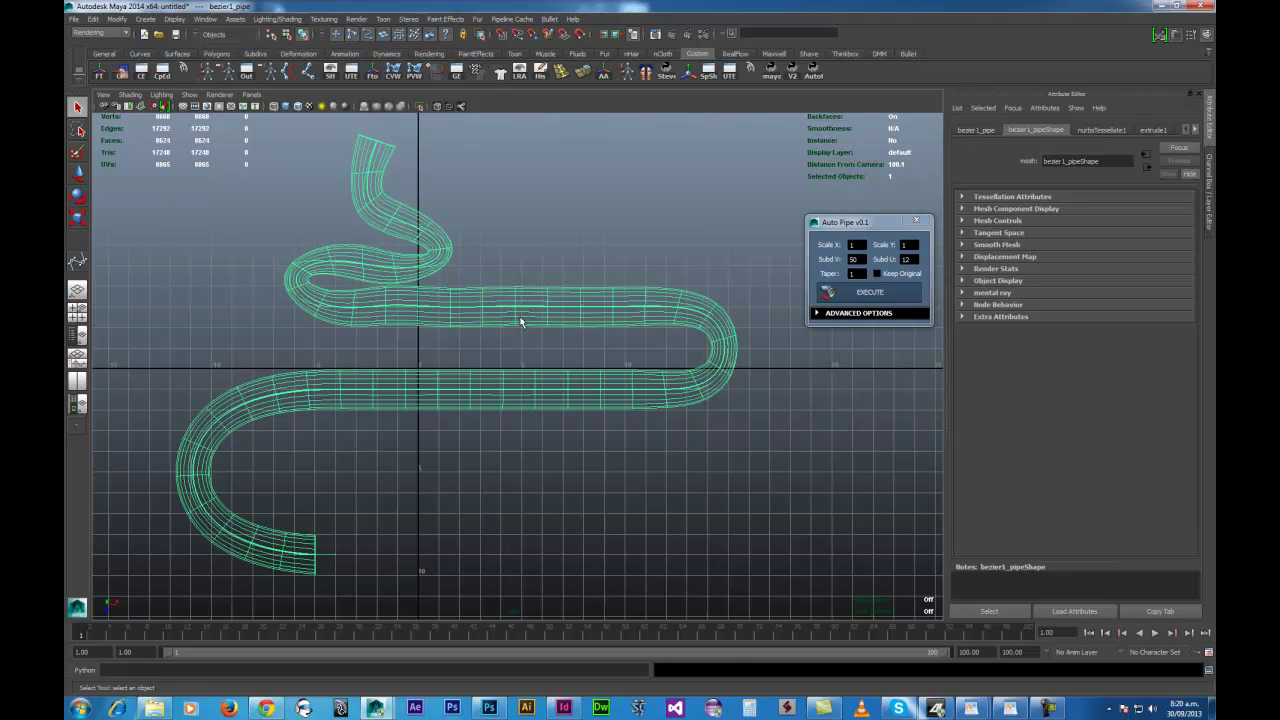
Undo the pipe creation and enable Rebuild Curve in Auto Pipe's advanced options
key(ctrl+z)
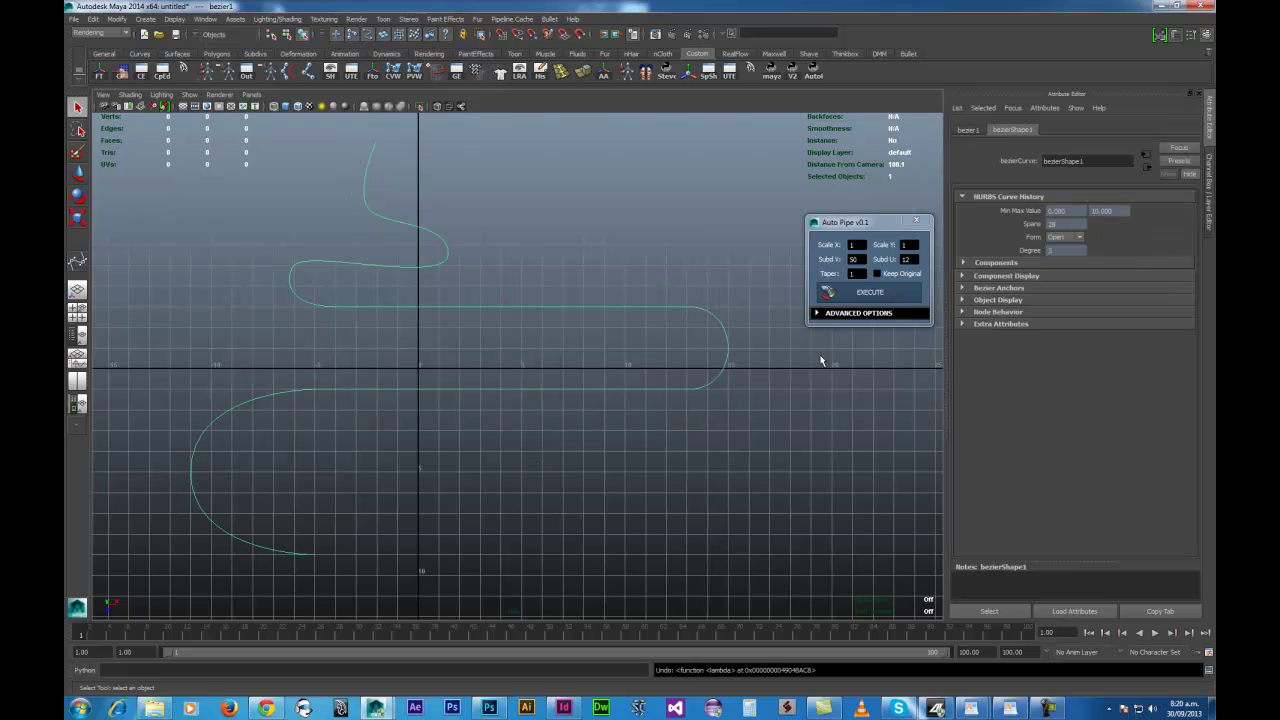
click(846, 313)
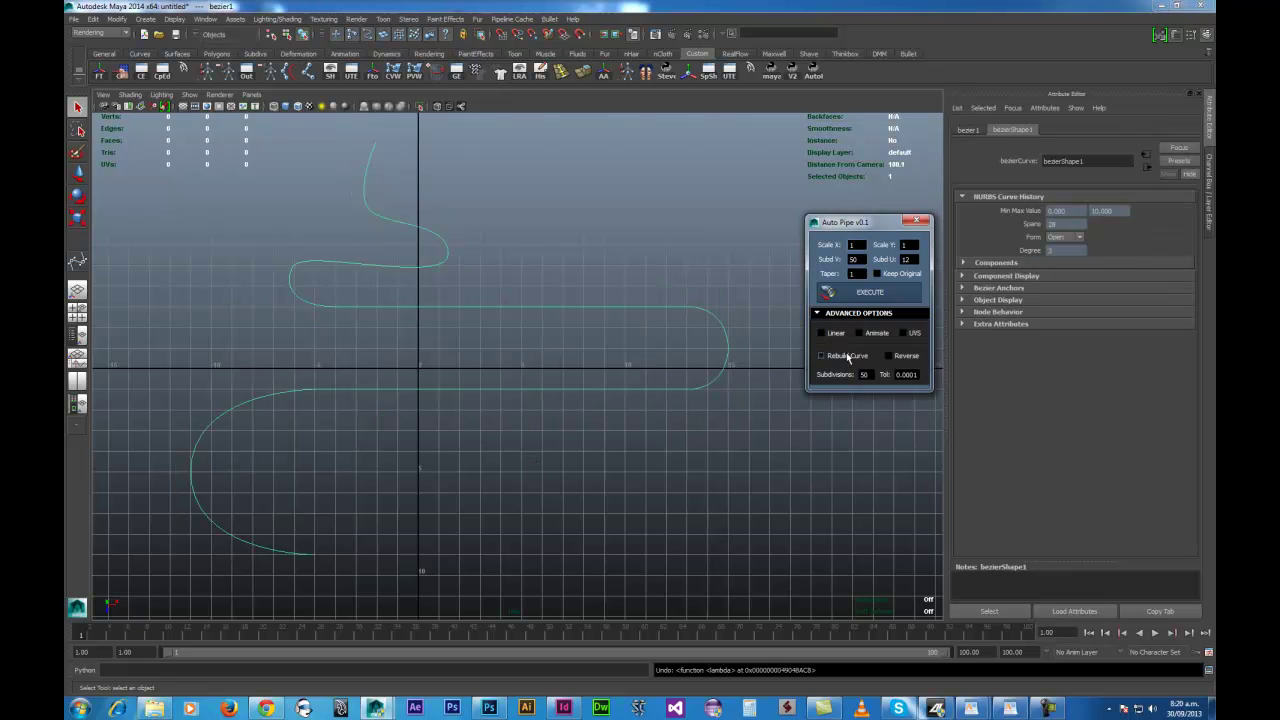
click(847, 357)
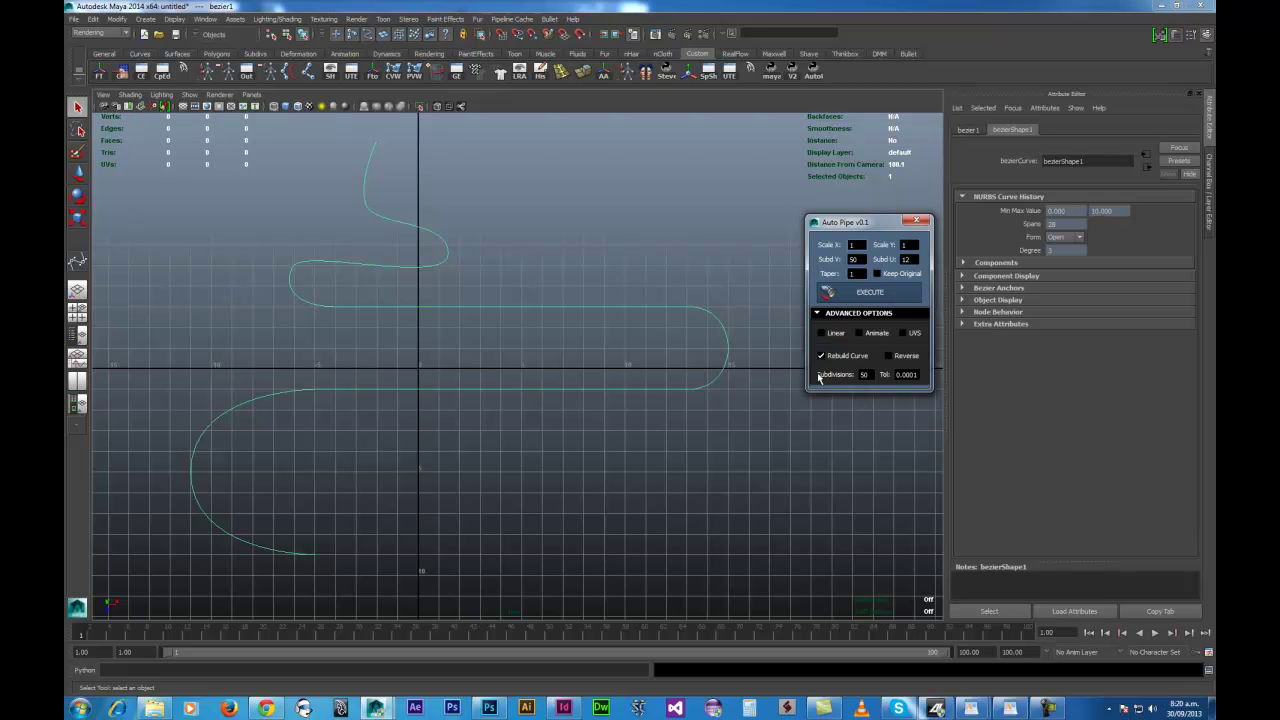
Switch to the Surfaces menu set and look up the Rebuild Curve command among the curve-editing commands
click(100, 33)
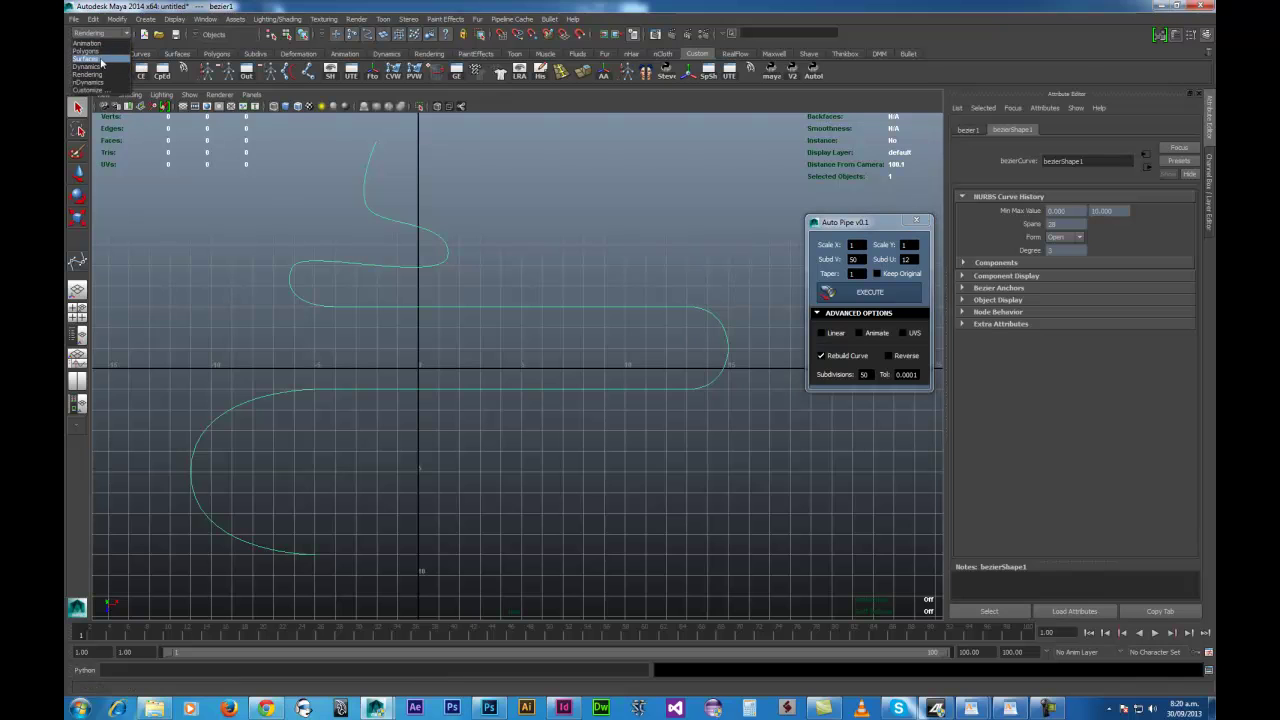
click(101, 60)
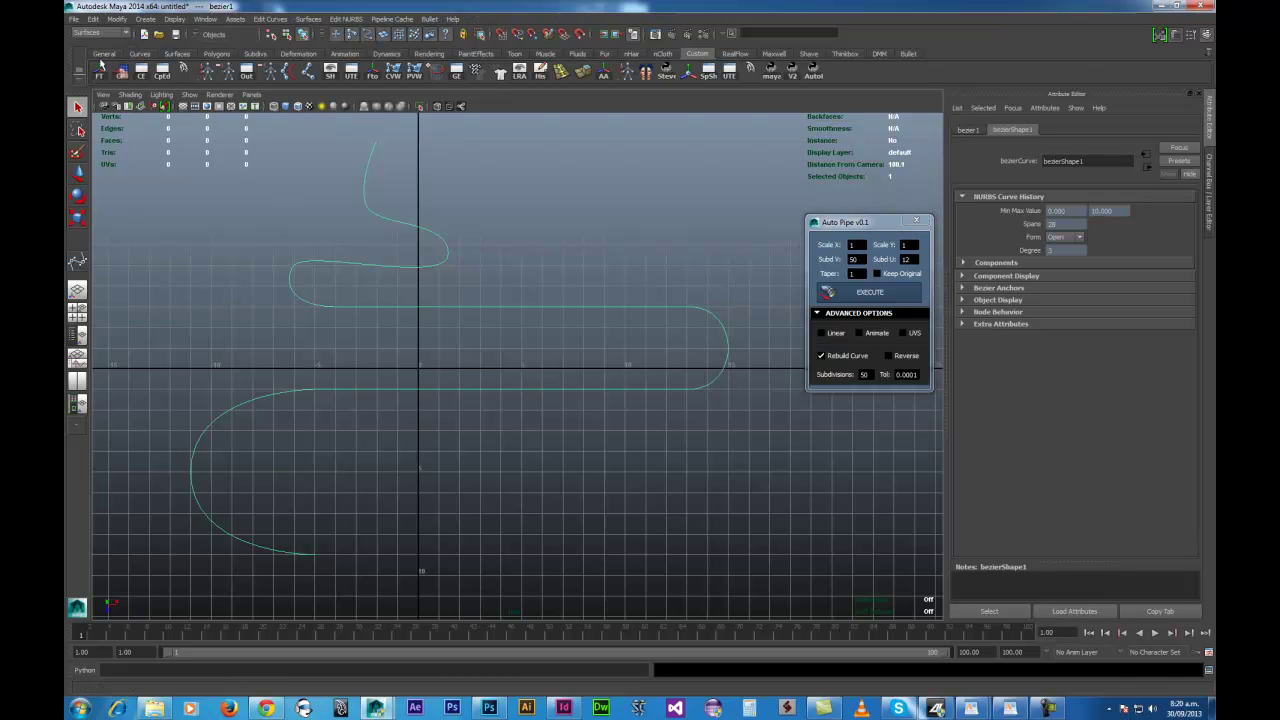
click(268, 19)
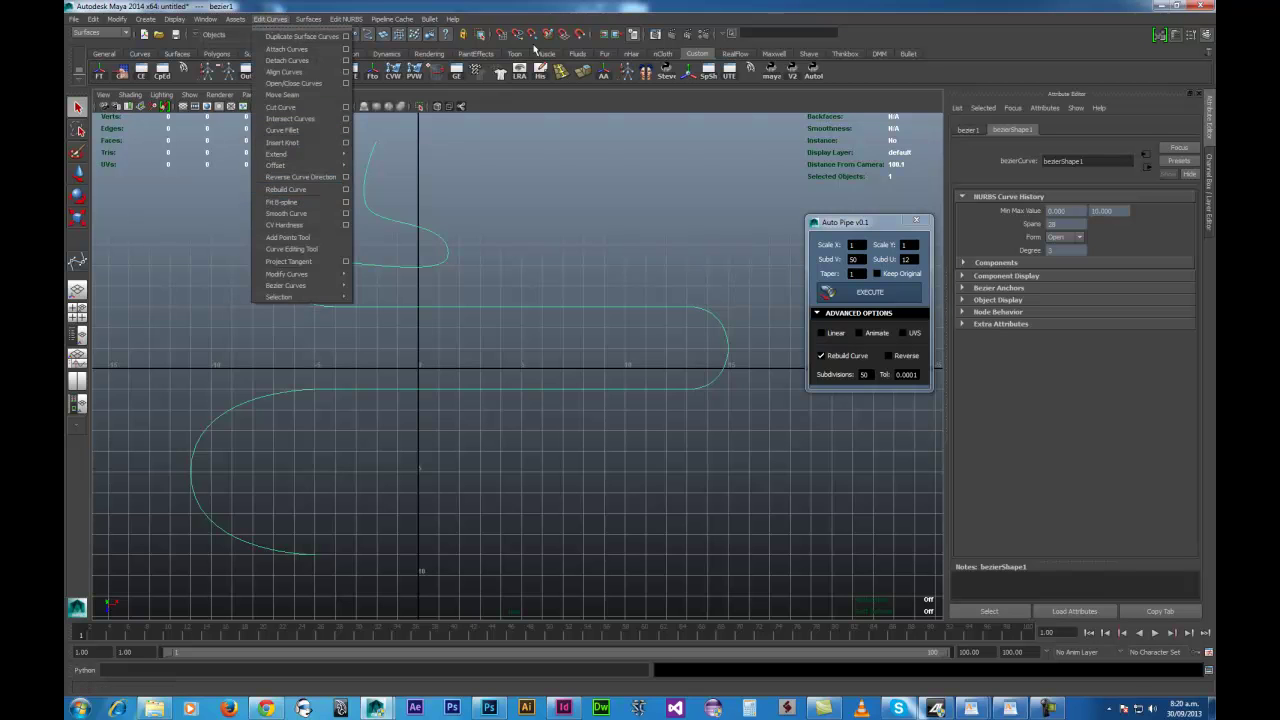
click(527, 5)
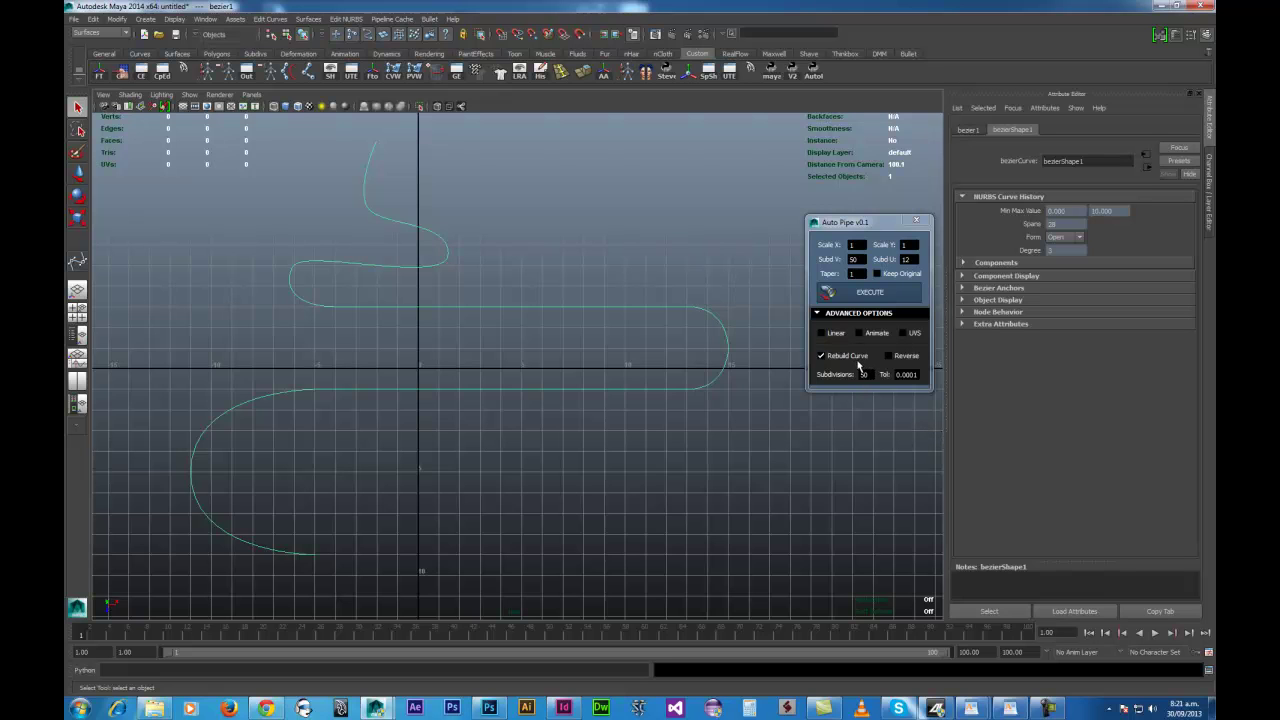
Generate the pipe from the curve with Rebuild Curve enabled at 50 subdivisions and inspect its bends
click(856, 294)
scroll(521, 338, up, 5)
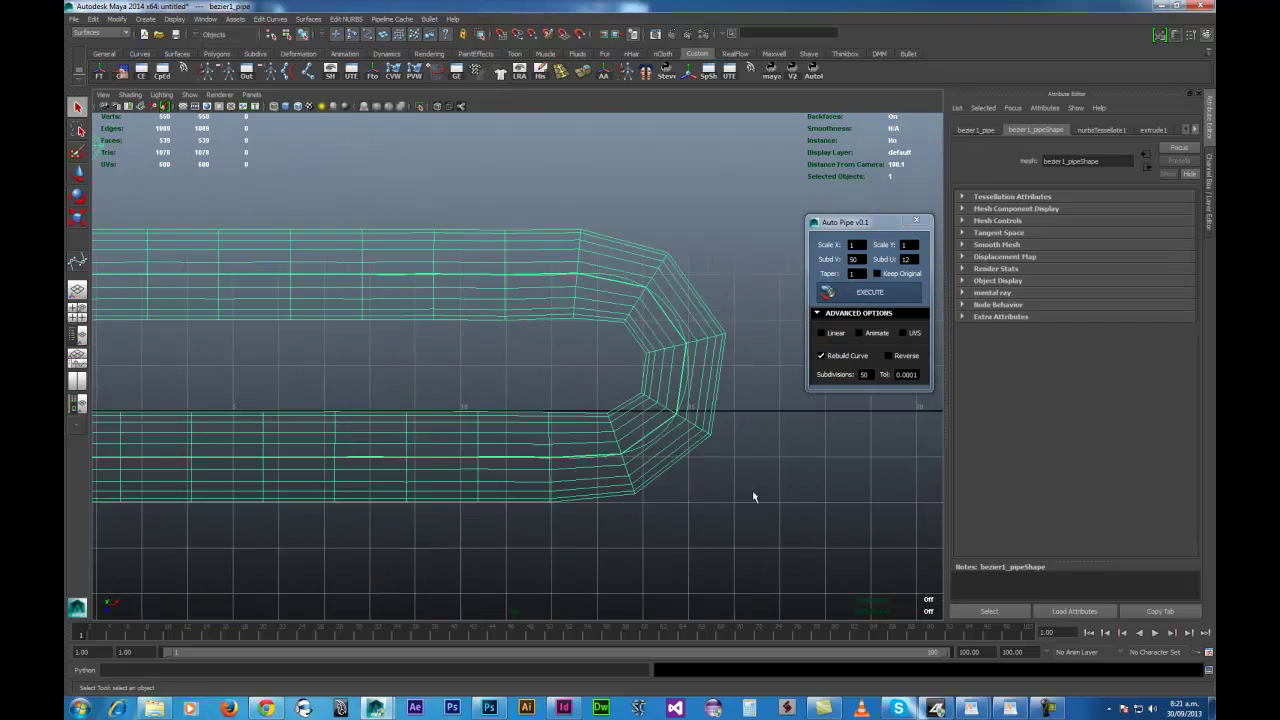
alt+middle_drag(754, 497, 500, 443)
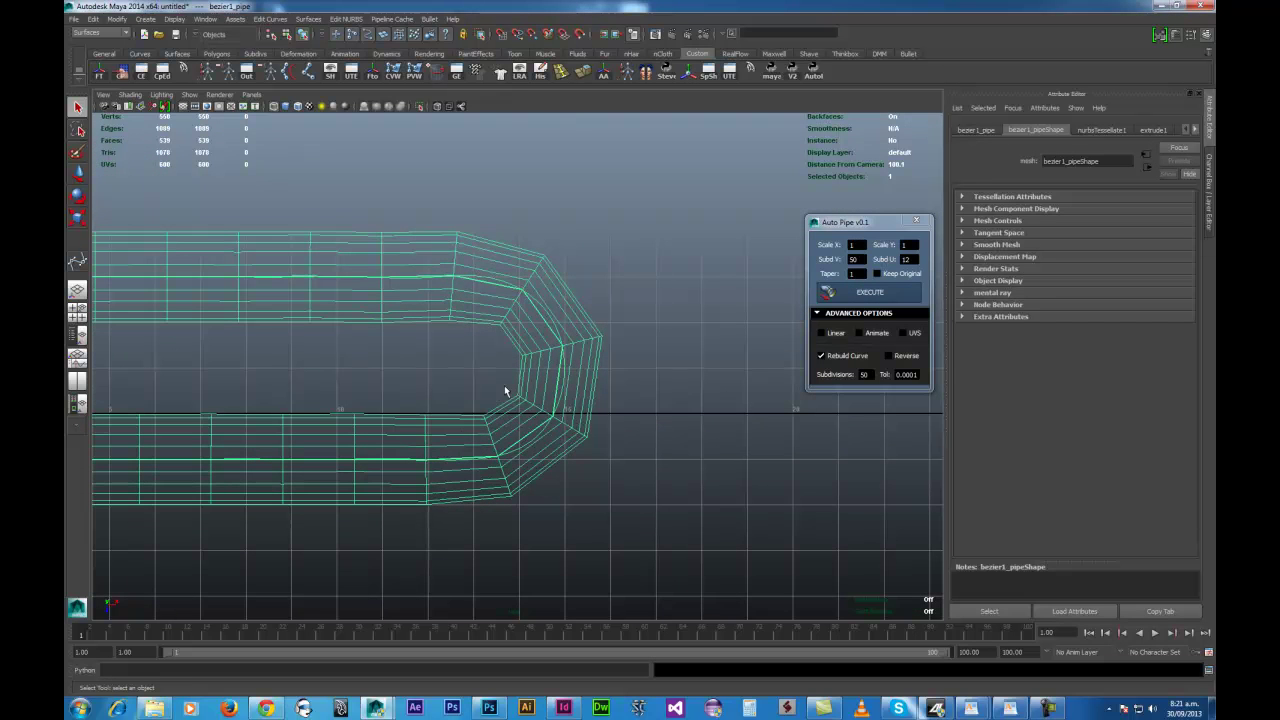
scroll(470, 372, down, 5)
alt+middle_drag(436, 384, 677, 447)
alt+middle_drag(400, 414, 565, 427)
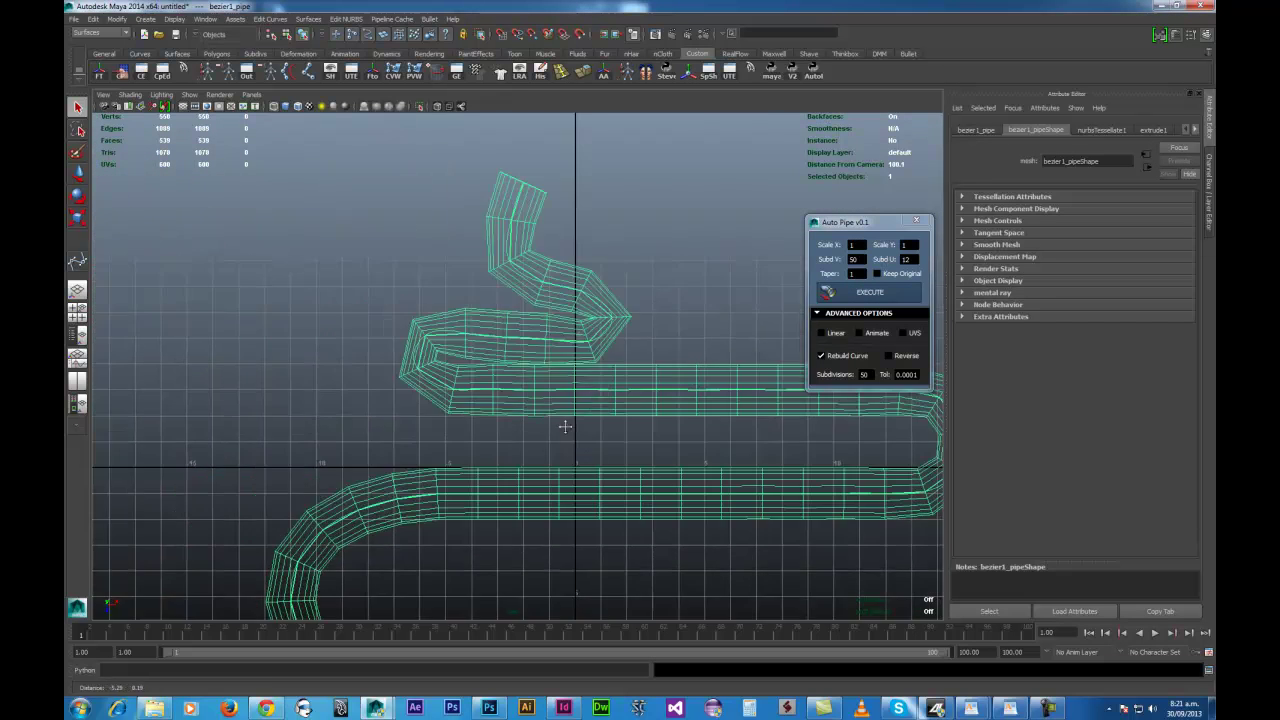
scroll(565, 427, up, 3)
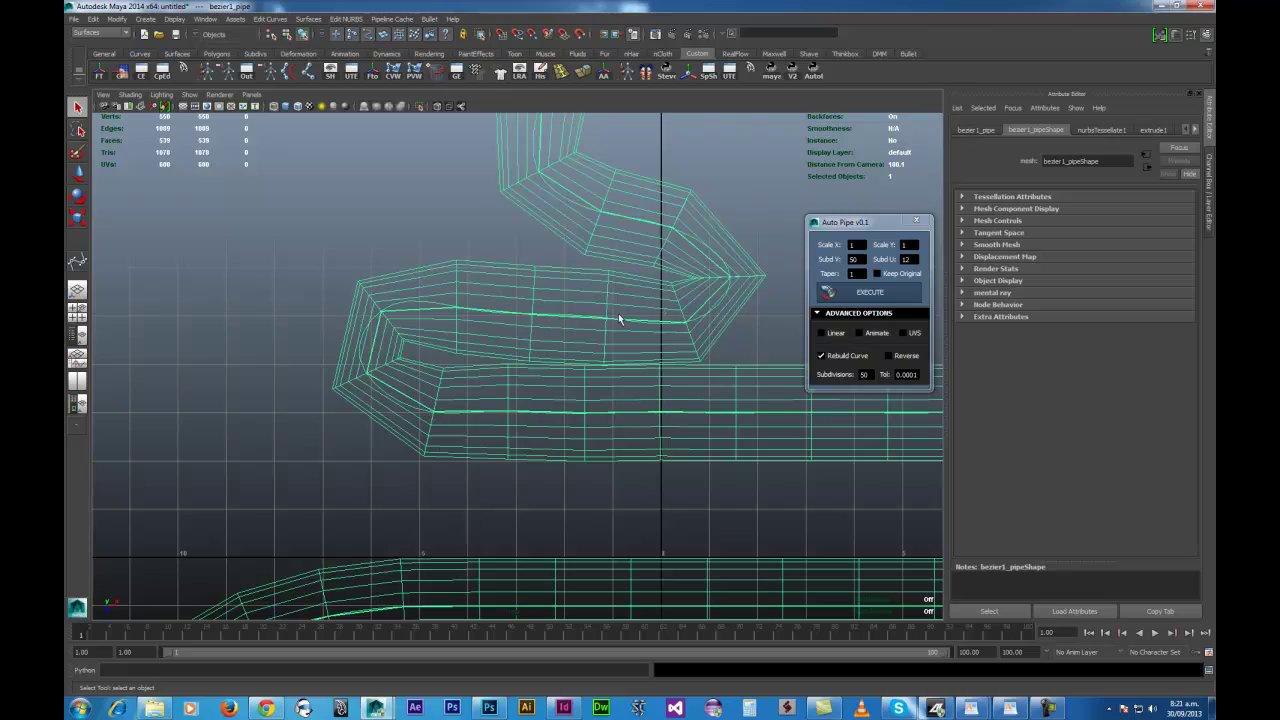
Examine the pipe's edge spacing along its tight upper bends, the large U-bend and the straight runs
alt+middle_drag(618, 313, 371, 511)
alt+middle_drag(527, 555, 546, 372)
scroll(560, 420, down, 3)
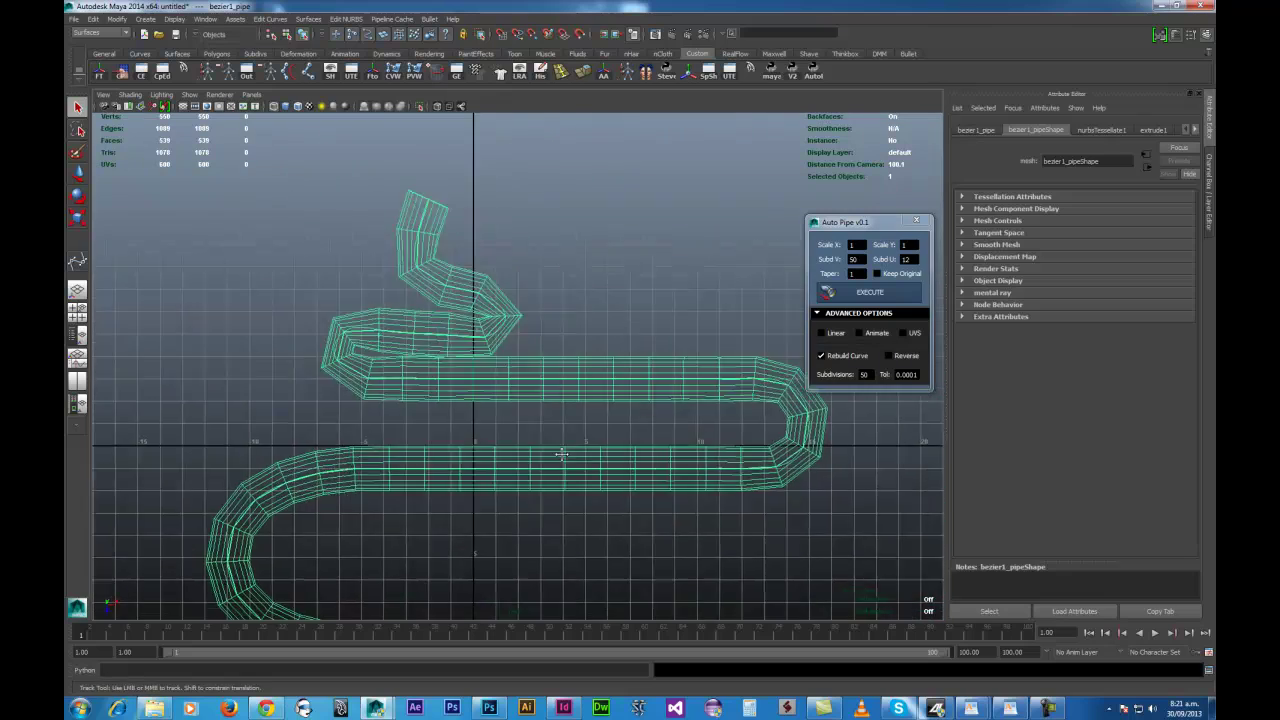
alt+middle_drag(567, 472, 485, 297)
alt+middle_drag(423, 328, 378, 471)
alt+right_drag(378, 471, 684, 480)
alt+middle_drag(618, 472, 471, 437)
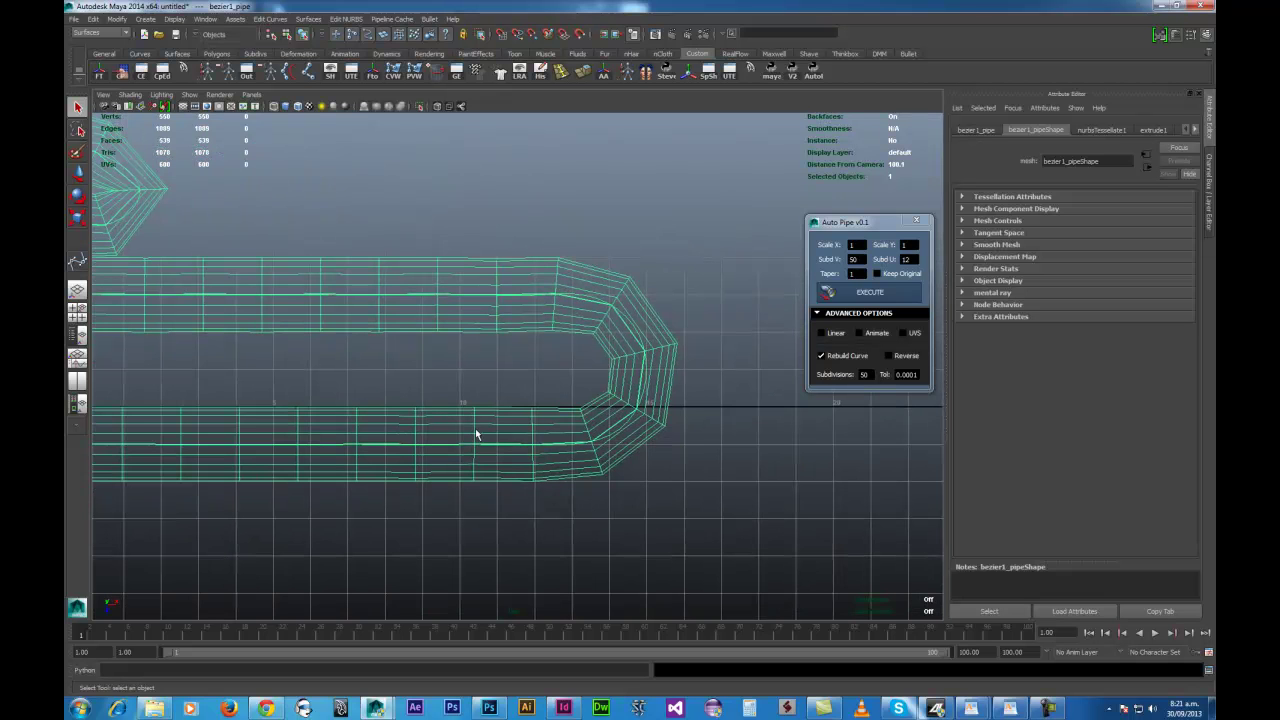
alt+right_drag(298, 426, 460, 491)
alt+middle_drag(472, 483, 491, 477)
alt+right_drag(491, 477, 637, 542)
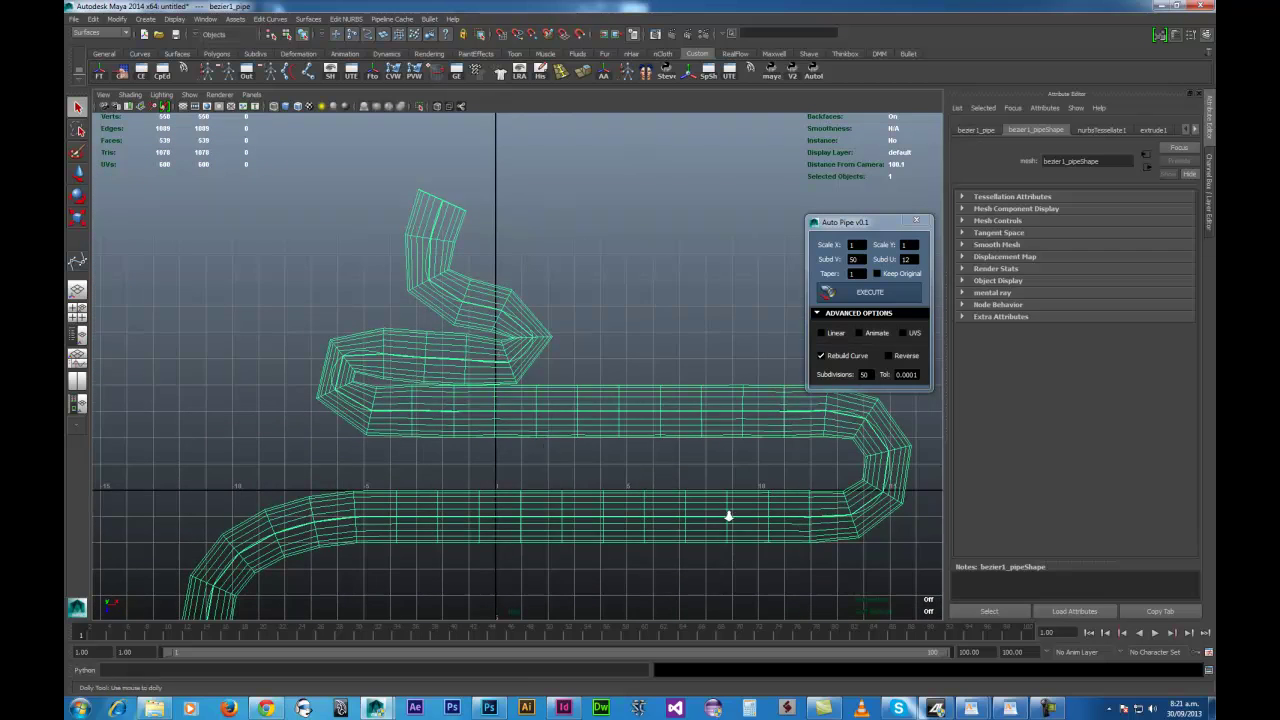
alt+right_drag(729, 514, 560, 386)
Undo the pipe creation and set both Subd V and the Rebuild Curve subdivisions to 200
key(ctrl+z)
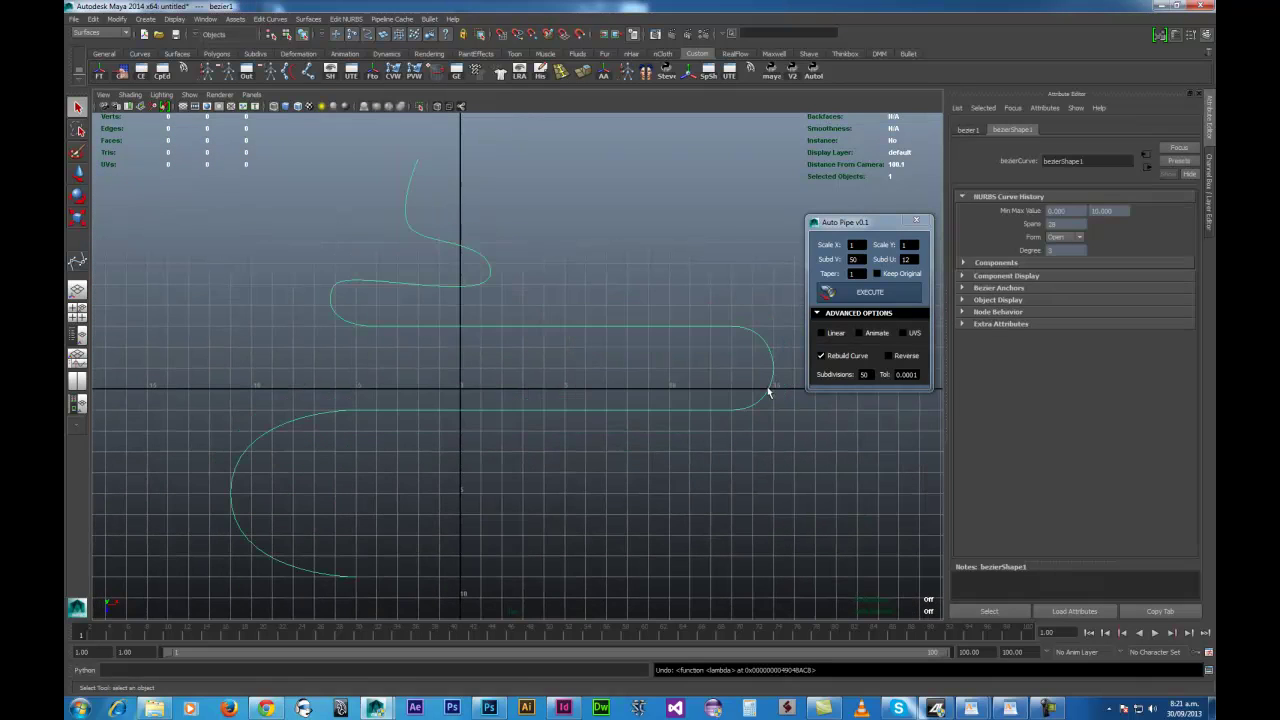
double_click(860, 259)
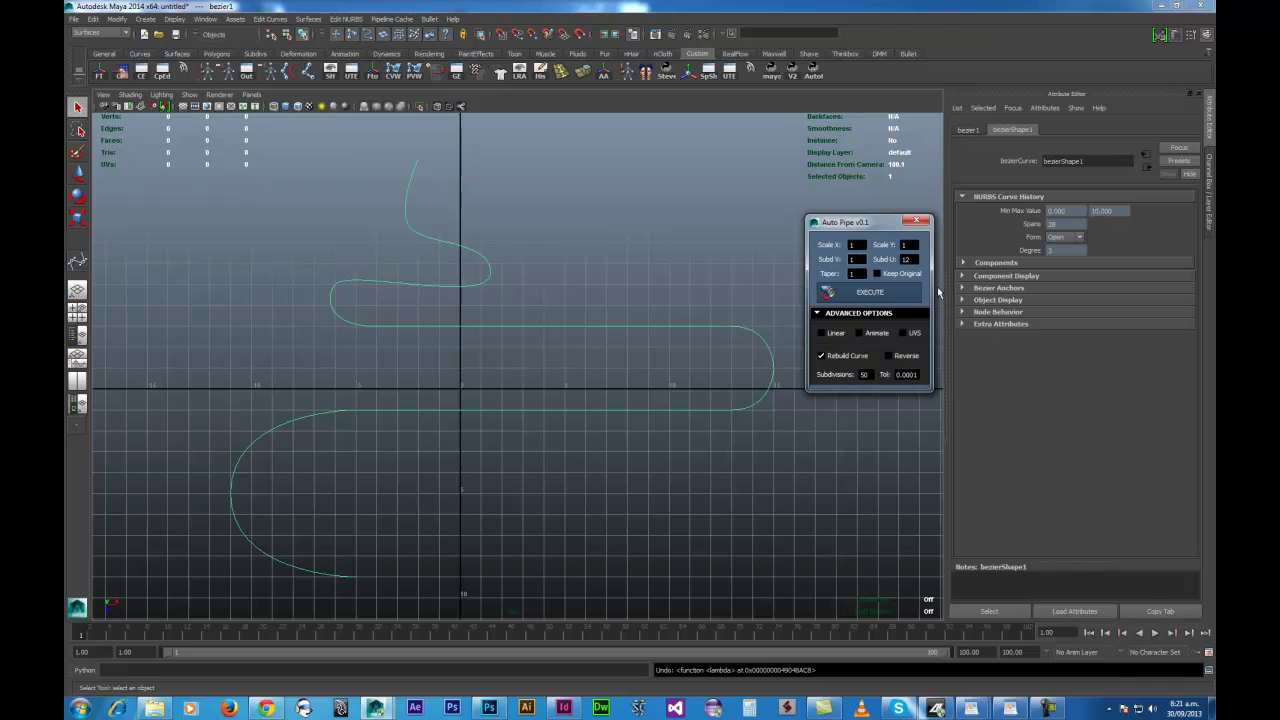
text(200)
double_click(866, 374)
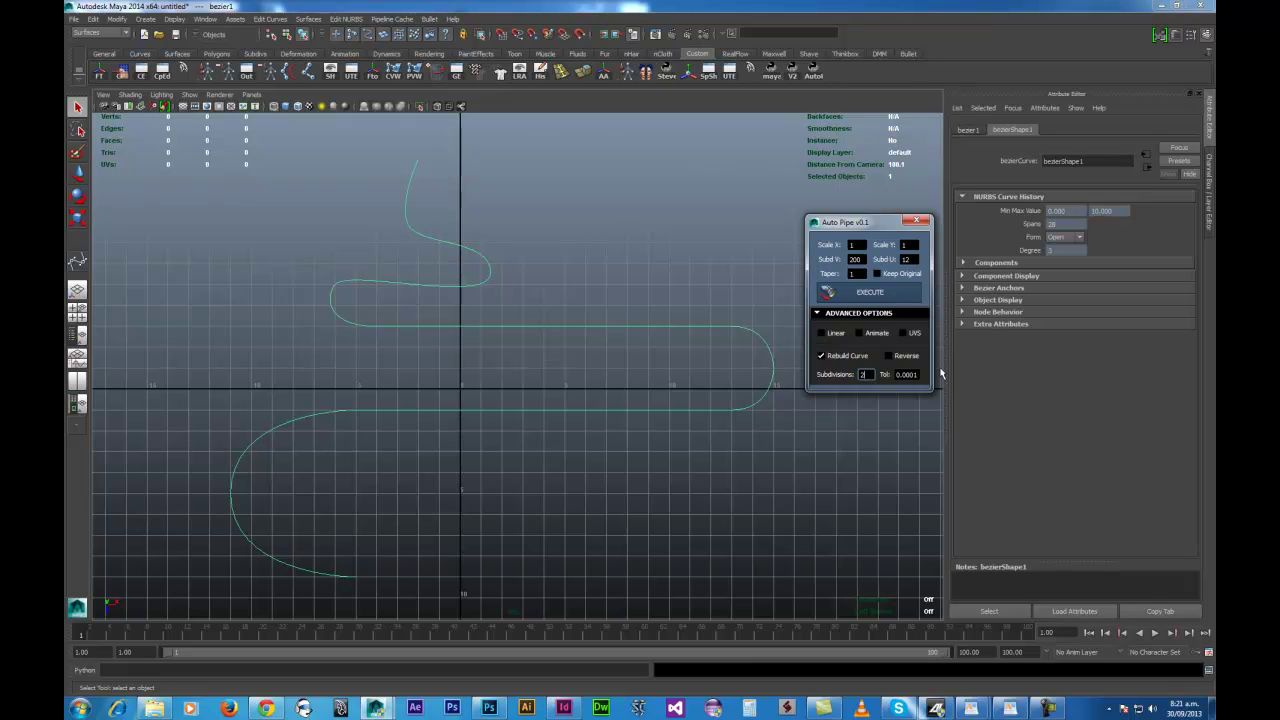
click(906, 373)
Generate the pipe from the Bezier curve at 200 subdivisions and inspect its bends and straight runs
click(882, 298)
alt+right_drag(527, 278, 790, 470)
alt+middle_drag(557, 428, 742, 612)
mouse_move(518, 490)
alt+right_down()
mouse_move(553, 503)
mouse_move(508, 508)
alt+right_up()
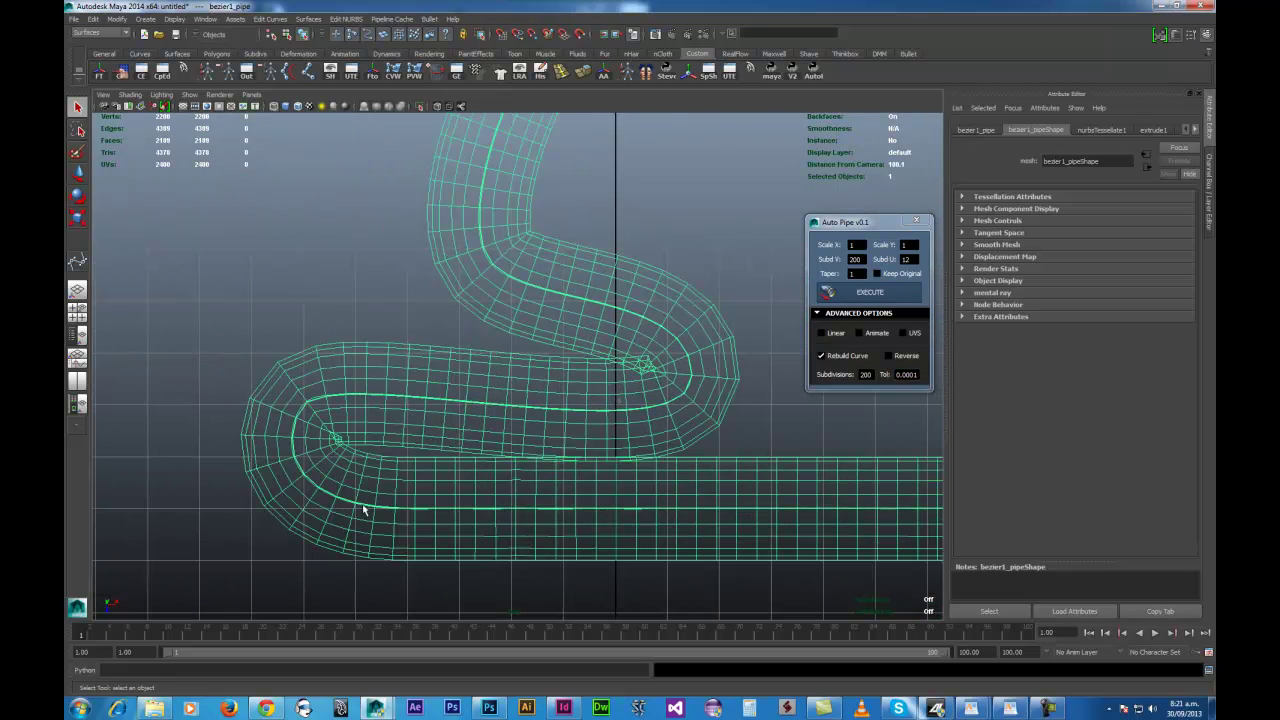
alt+right_drag(618, 385, 553, 347)
alt+middle_drag(751, 556, 629, 451)
alt+right_drag(642, 525, 589, 513)
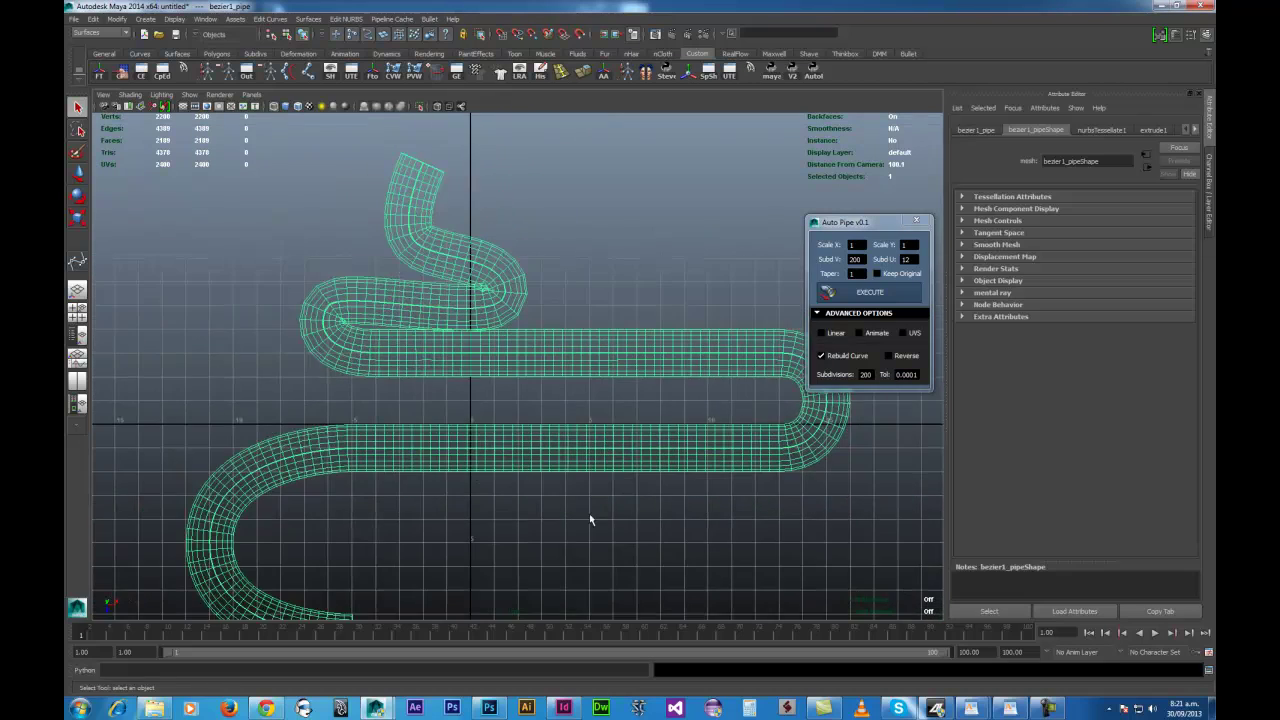
alt+middle_drag(632, 526, 528, 530)
alt+middle_drag(436, 479, 565, 565)
alt+middle_drag(558, 489, 607, 456)
alt+right_drag(607, 458, 689, 519)
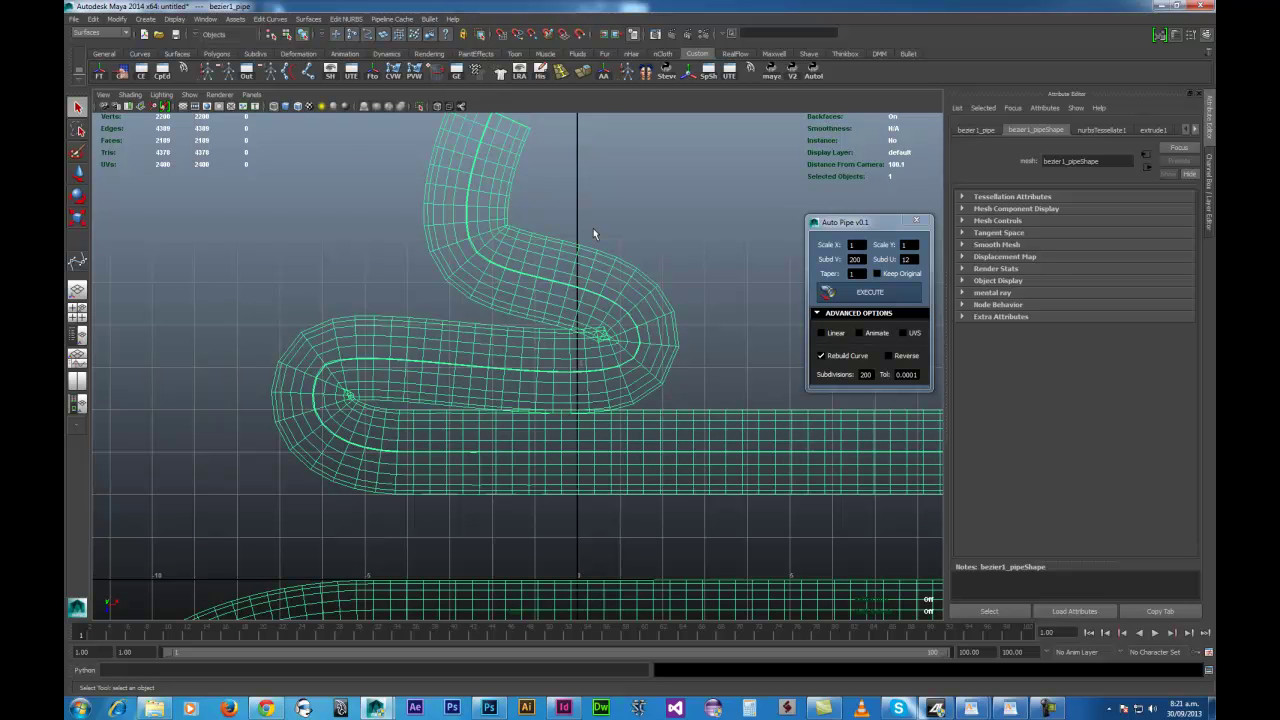
Undo the pipe creation and set Scale X and Scale Y to 0.7 for a thinner pipe
key(ctrl+z)
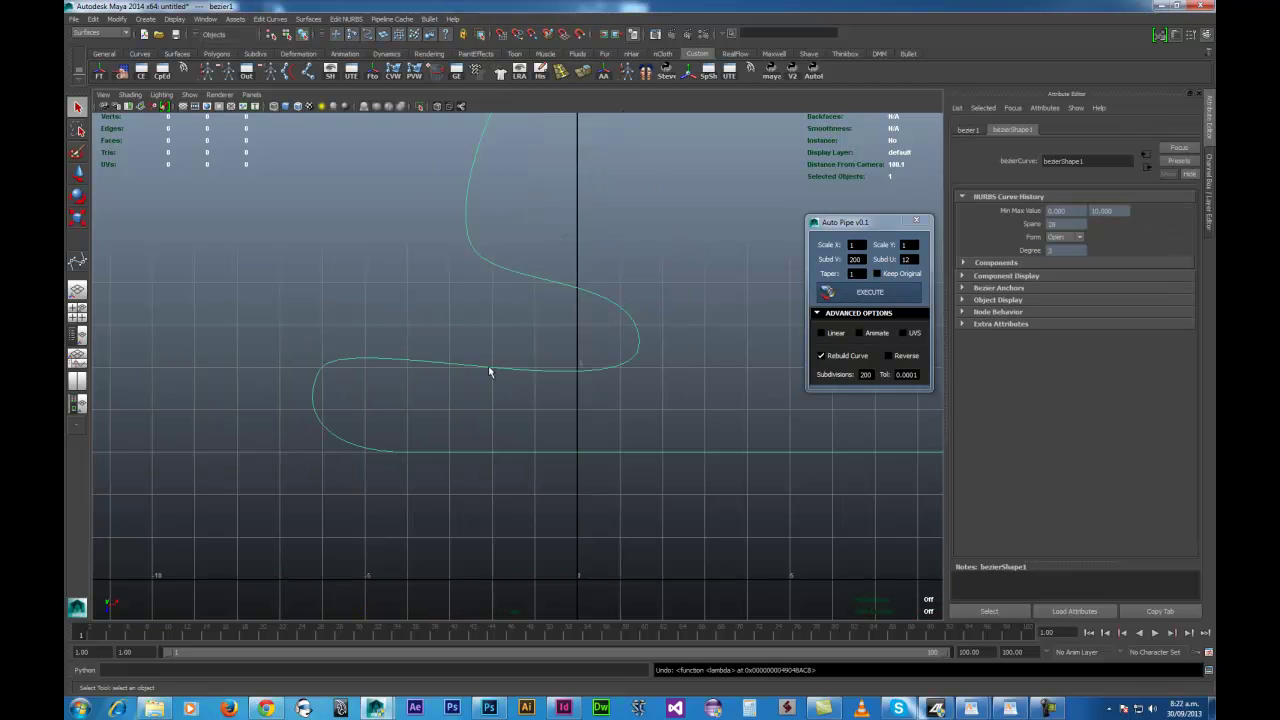
click(856, 245)
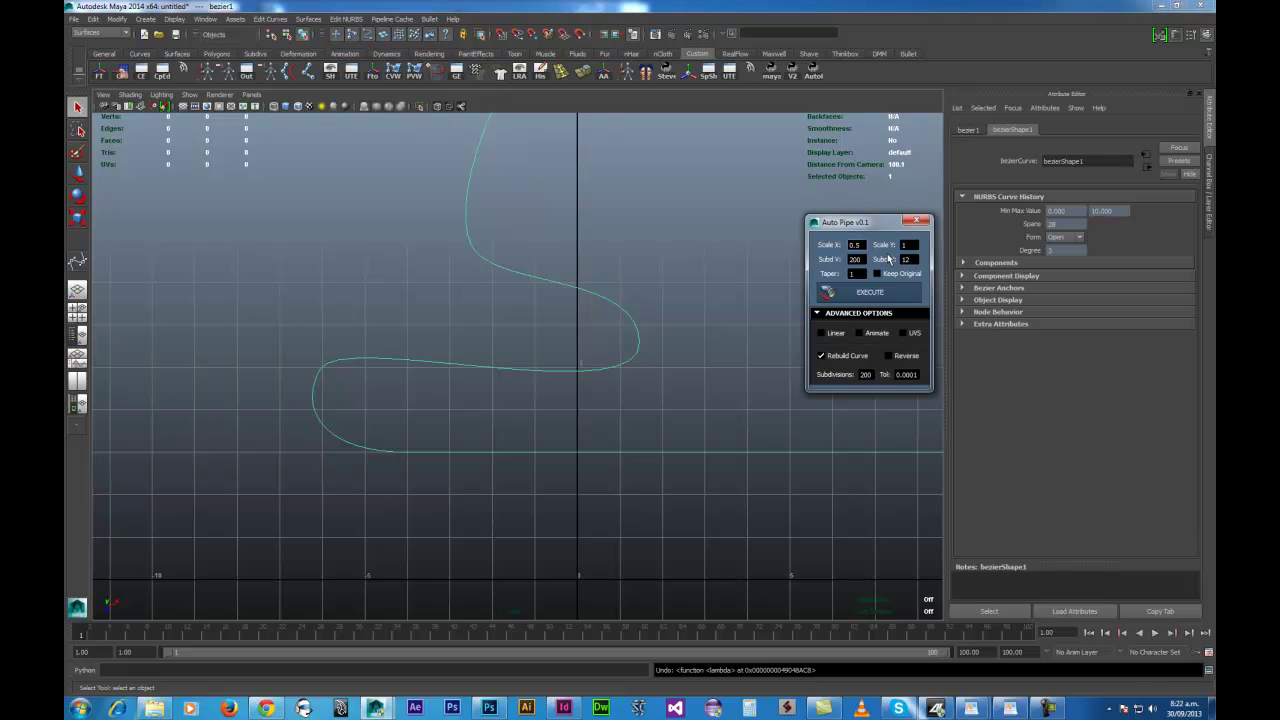
key(Tab)
text(0.)
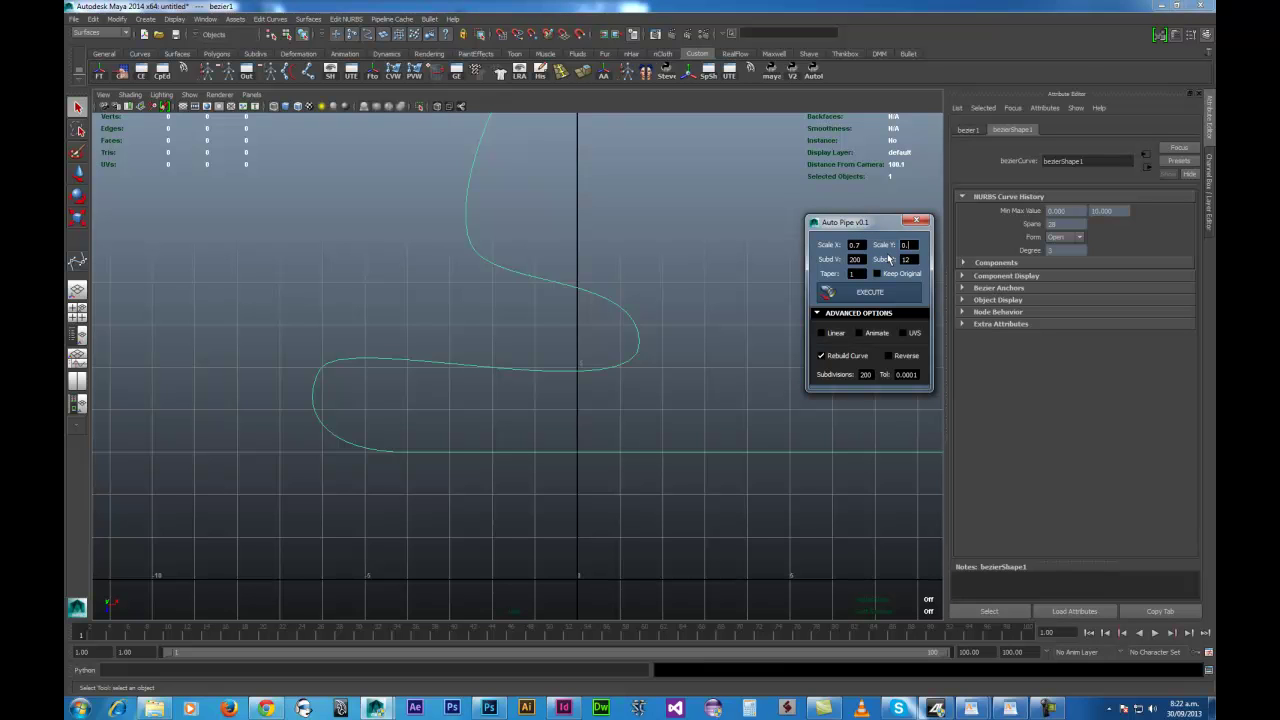
text(7)
key(Tab)
Generate the pipe at 0.7 scale and inspect the mesh on its tight upper bends
click(870, 297)
alt+drag(637, 480, 587, 541)
alt+middle_drag(587, 541, 494, 376)
alt+right_drag(600, 449, 557, 476)
alt+middle_drag(557, 476, 557, 551)
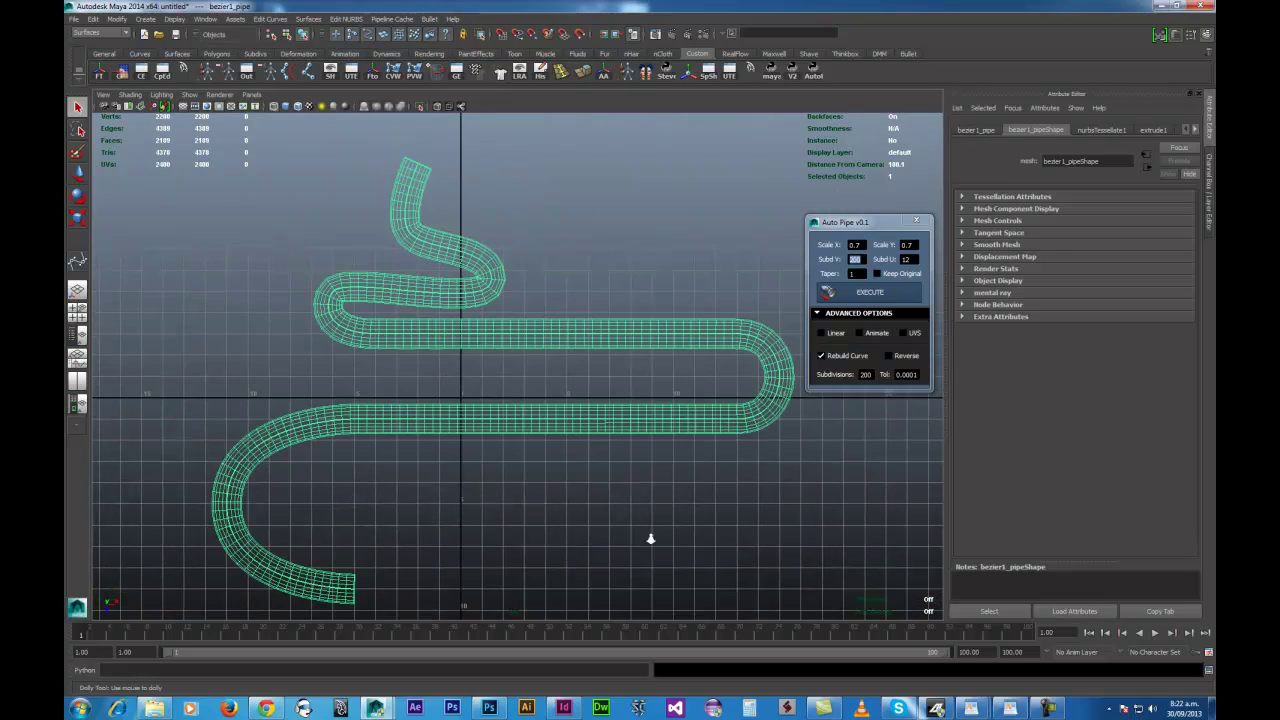
alt+right_drag(649, 537, 622, 509)
alt+middle_drag(620, 490, 540, 550)
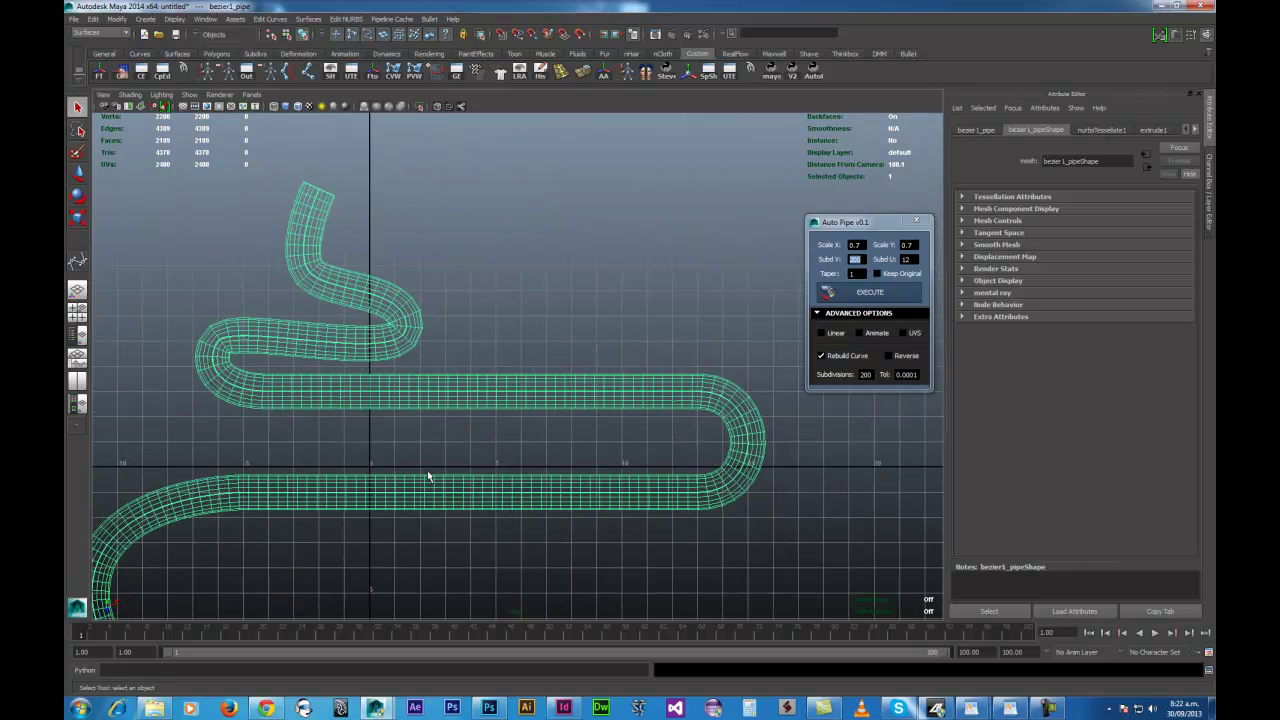
alt+right_drag(401, 460, 529, 420)
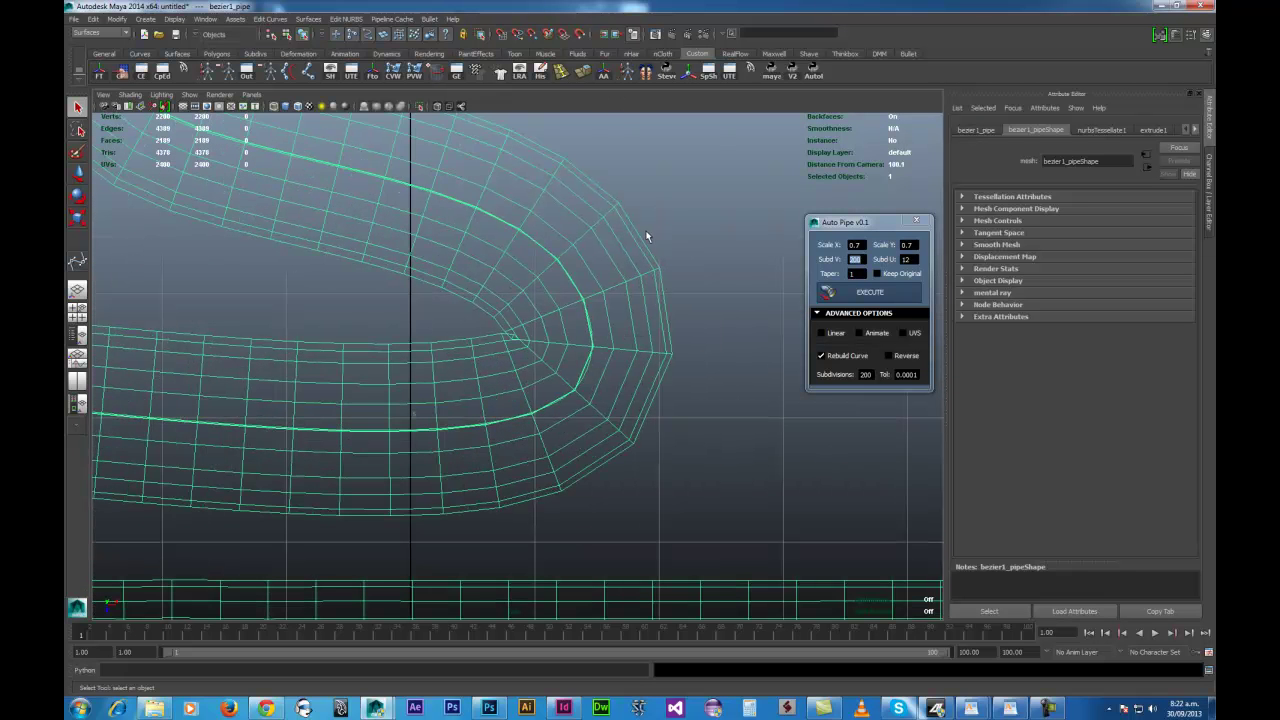
alt+right_drag(591, 350, 614, 431)
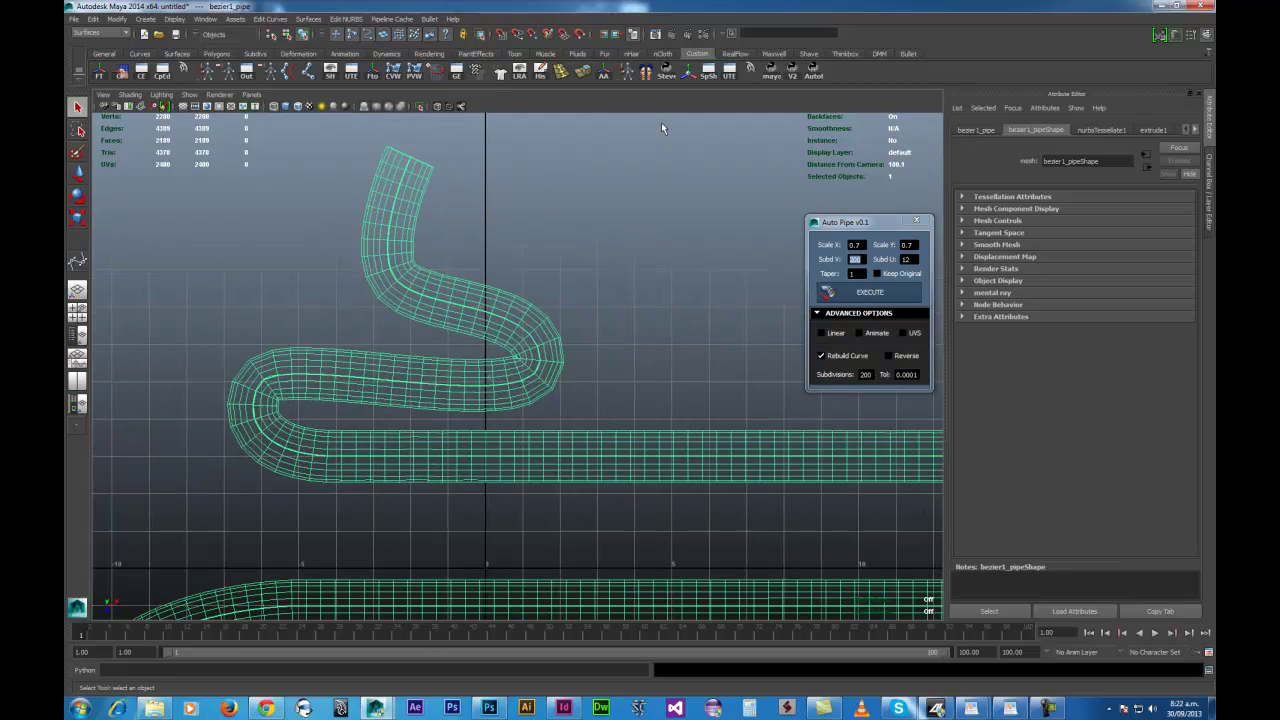
Open the Outliner, expand the pipe's hierarchy down to pipeCurves and select the bezier1 curve
key(shift+o)
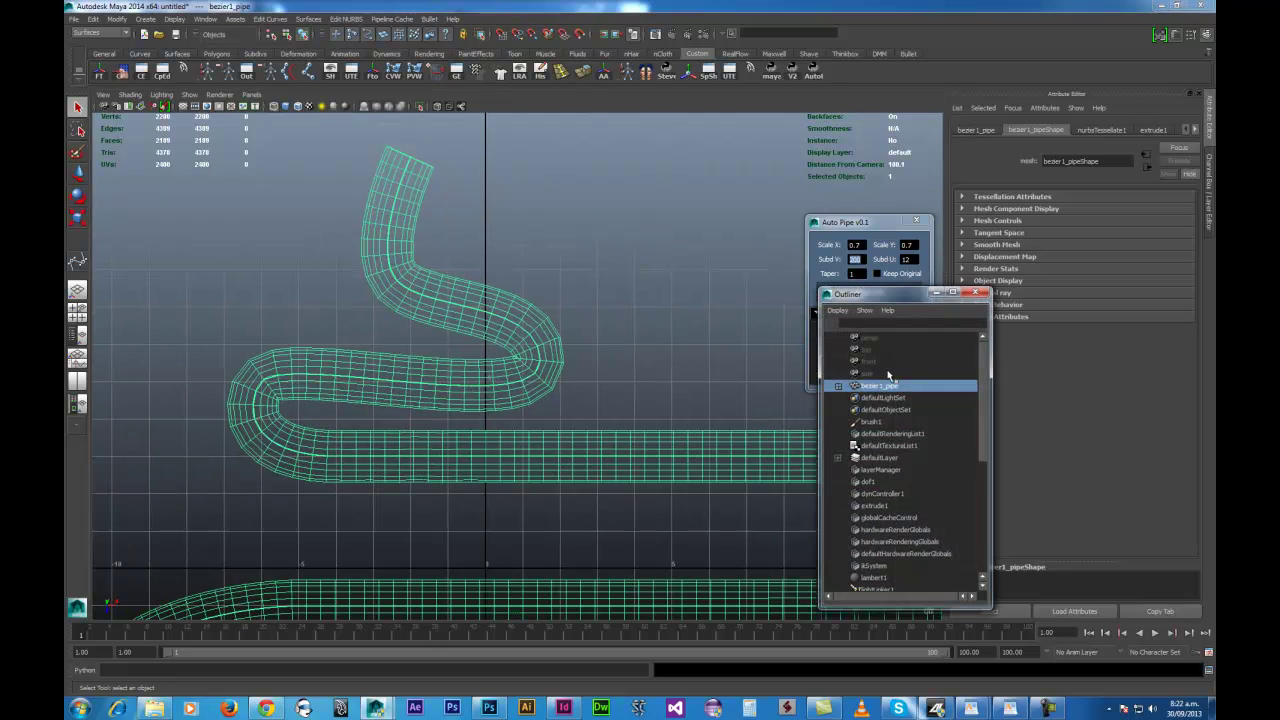
click(838, 386)
click(850, 398)
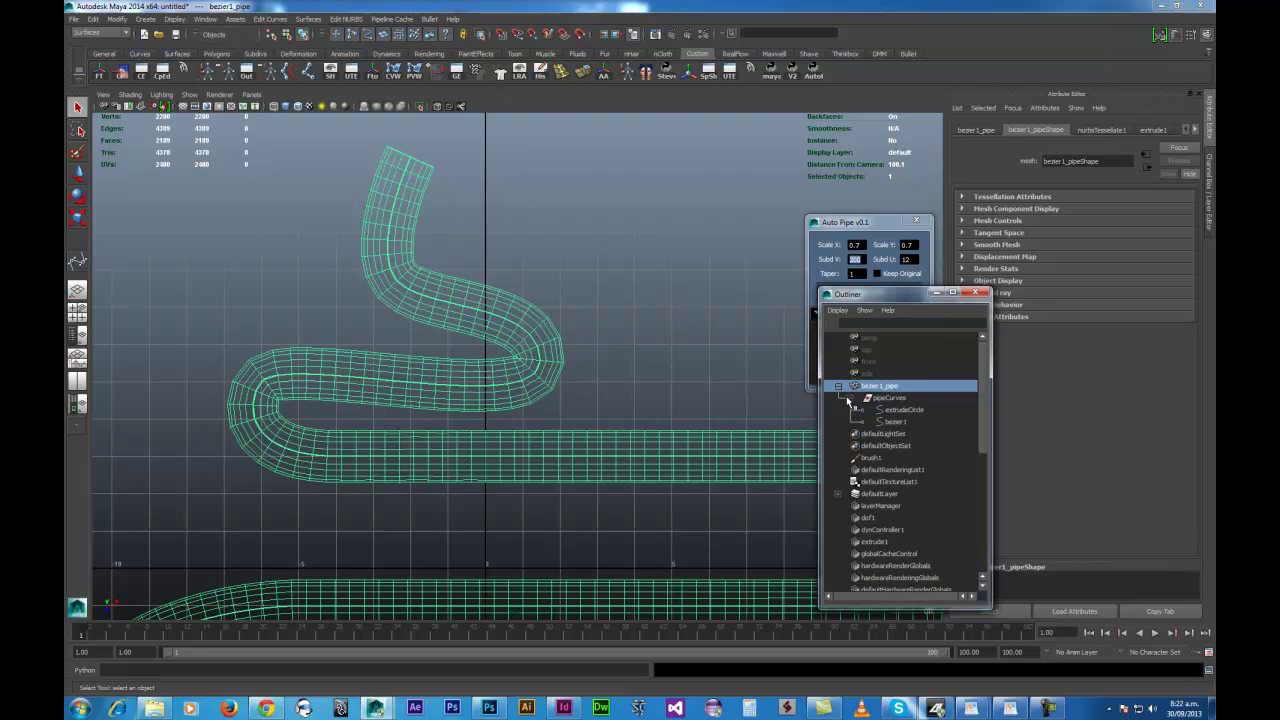
click(896, 422)
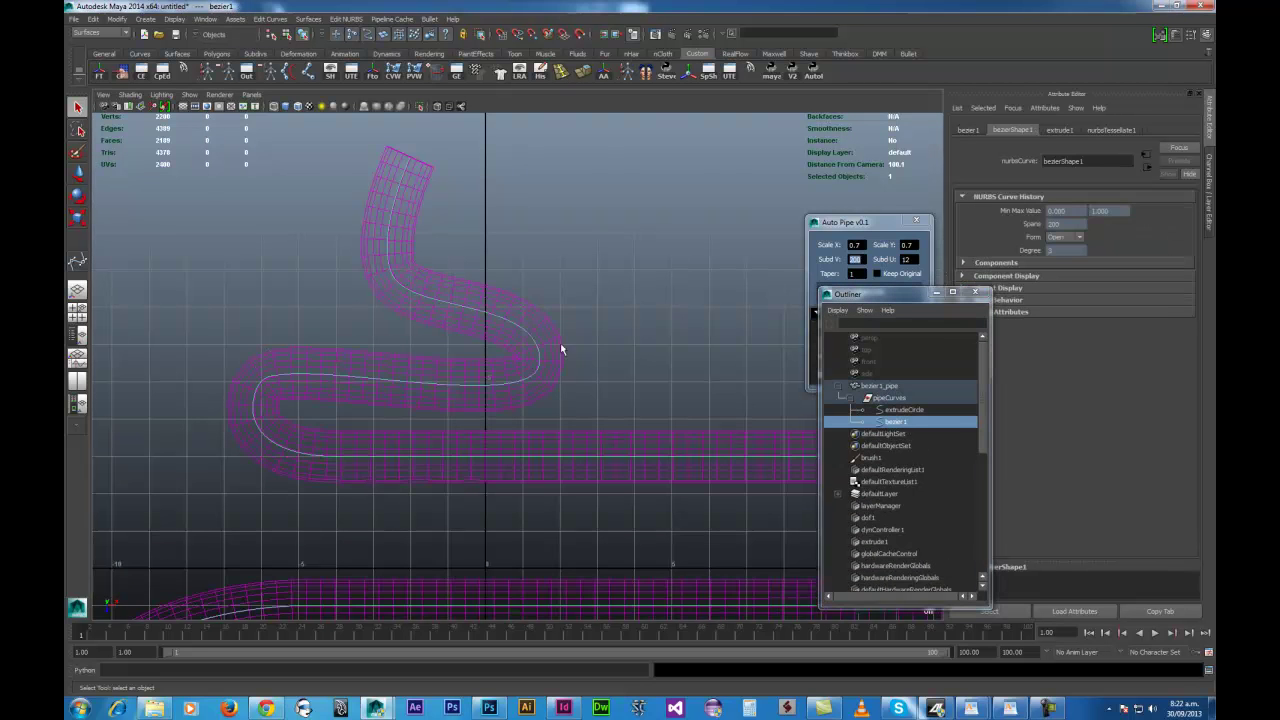
Try moving a group of the rebuilt curve's control vertices at the tight upper bend, then revert the moves
alt+right_drag(557, 351, 613, 287)
key(w)
drag(498, 321, 525, 305)
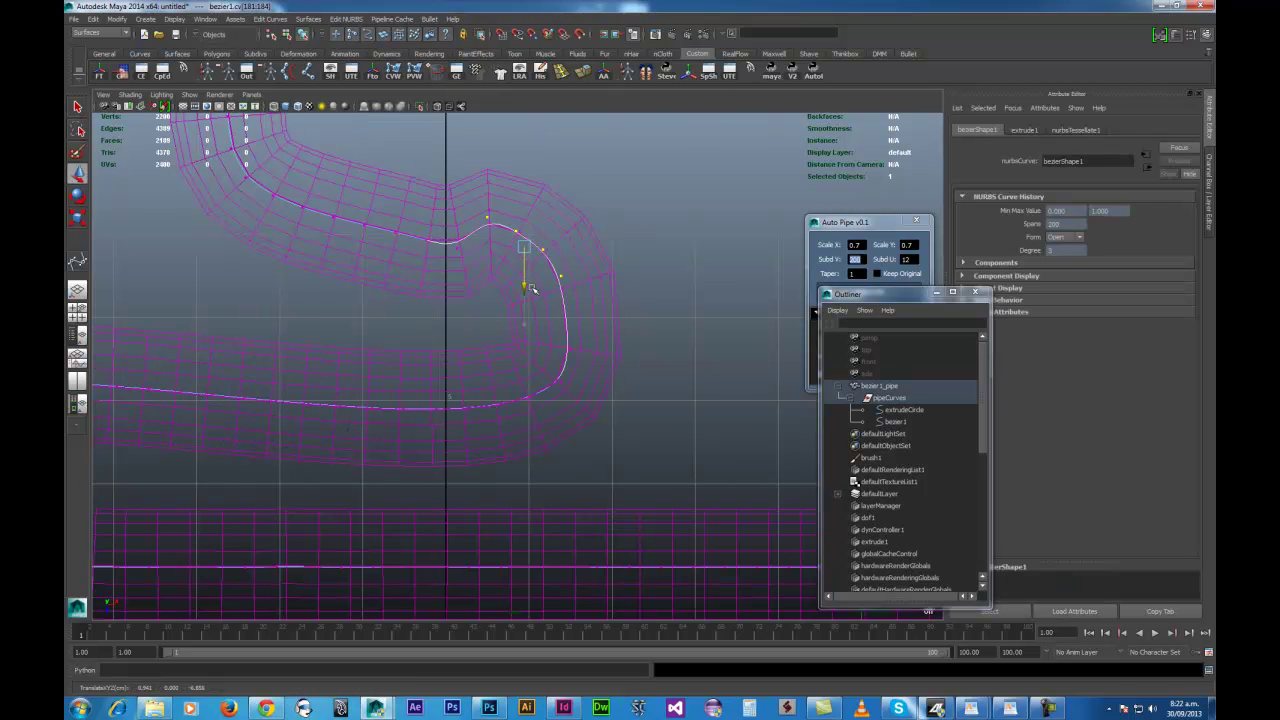
drag(531, 288, 536, 291)
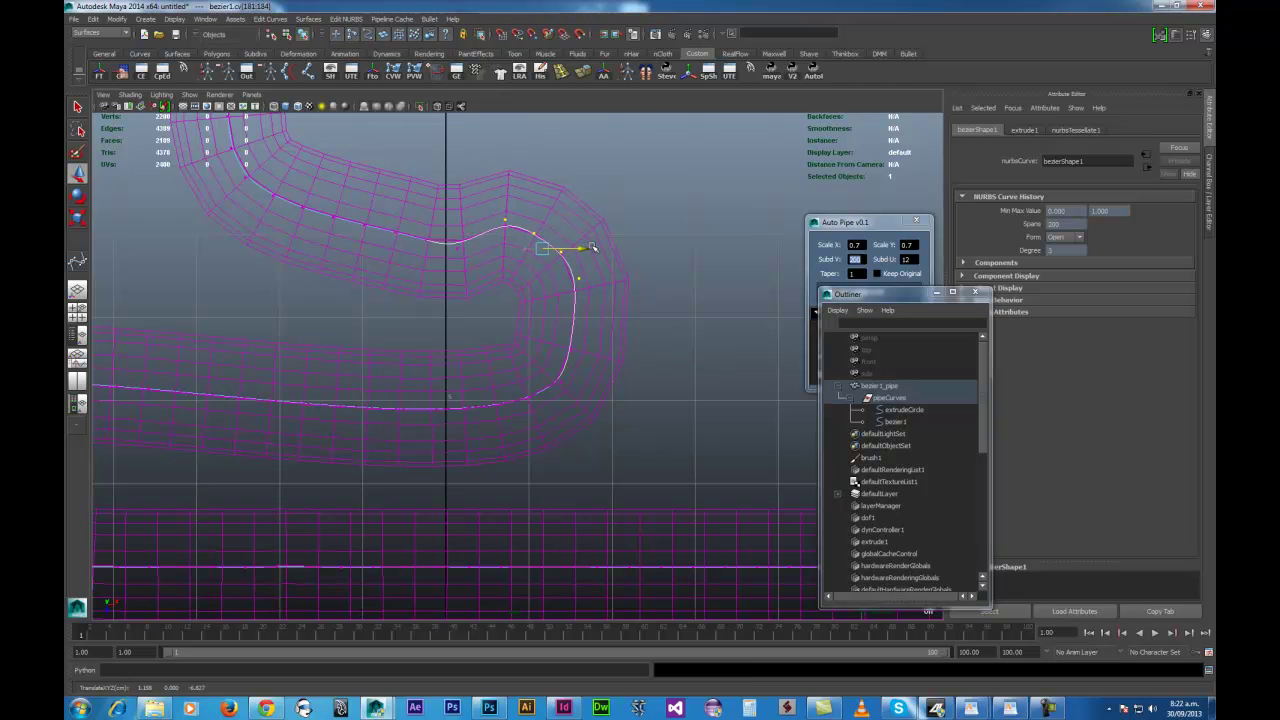
key(ctrl+z)
key(ctrl+z)
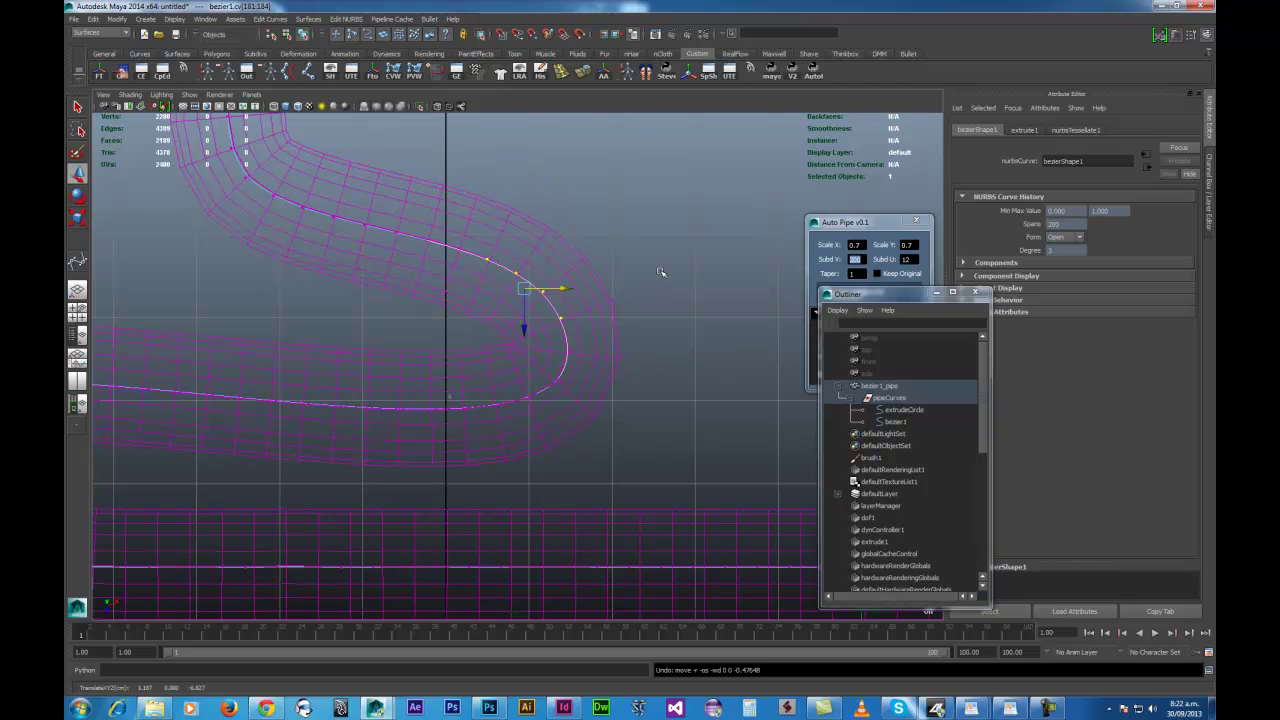
Try moving single control vertices of the rebuilt curve outward and upward around the tight upper bend
click(560, 318)
drag(597, 318, 609, 318)
drag(567, 258, 515, 301)
click(515, 273)
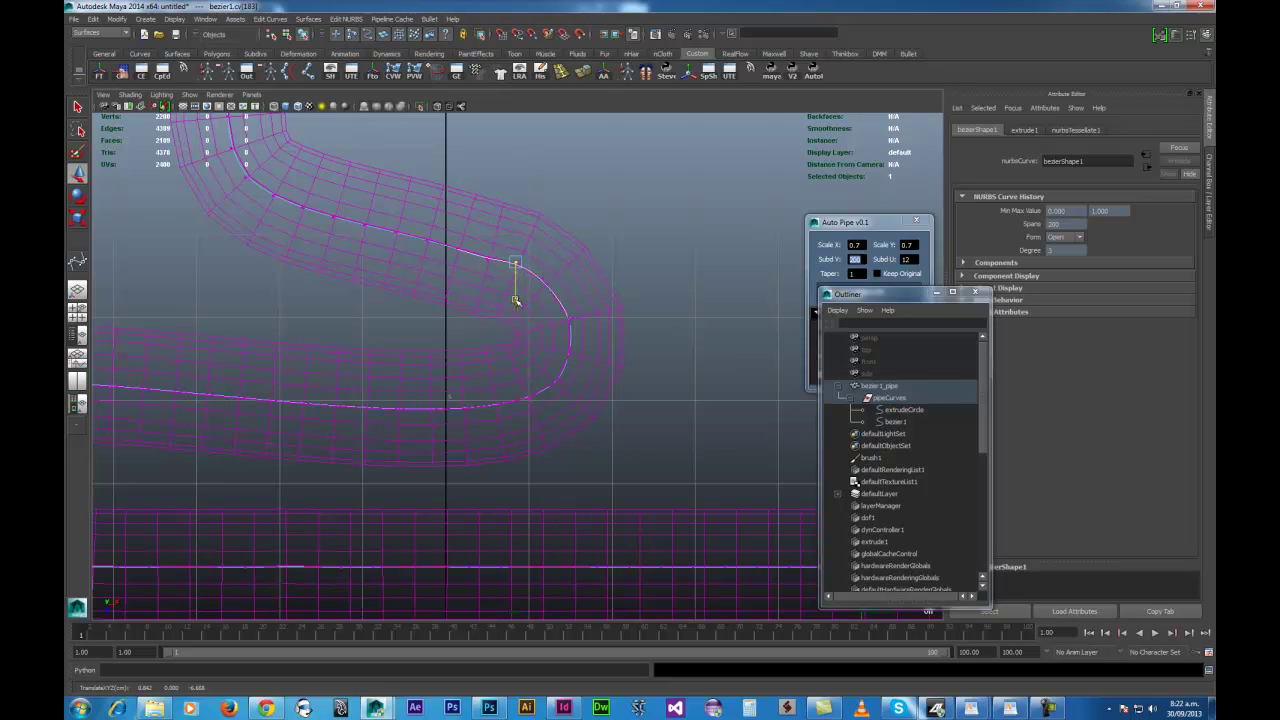
alt+right_drag(585, 351, 565, 323)
Undo the control vertex moves and the pipe creation, back to the original Bezier curve
key(ctrl+z)
key(ctrl+z)
key(ctrl+z)
key(ctrl+z)
key(ctrl+z)
key(ctrl+z)
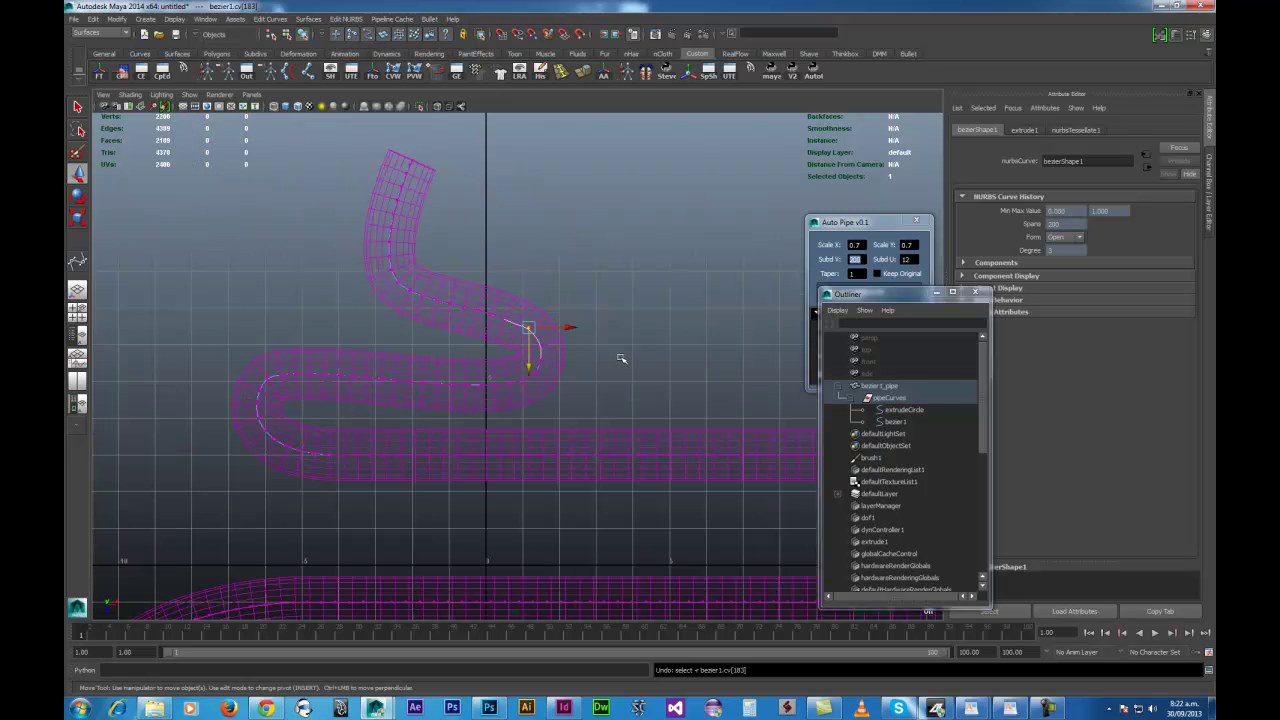
key(ctrl+z)
key(ctrl+z)
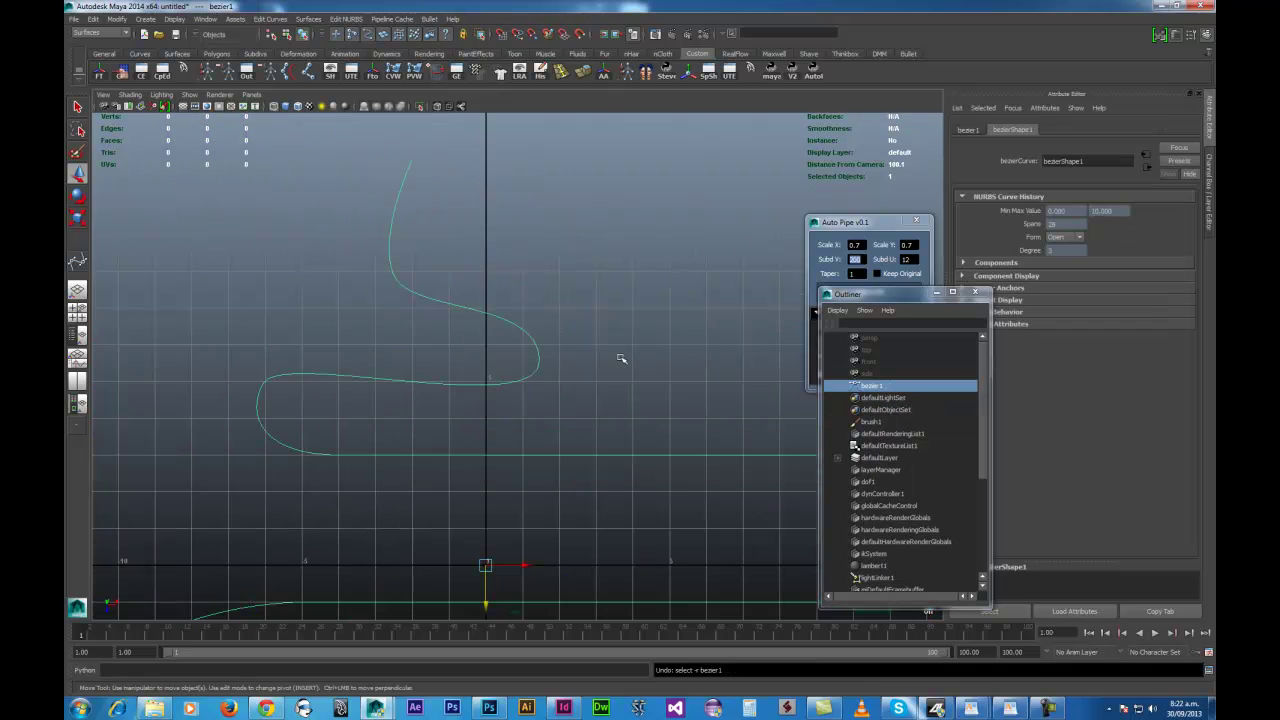
Reshape the Bezier curve's upper bends by moving its control vertices, then return to object selection
scroll(548, 380, up, 3)
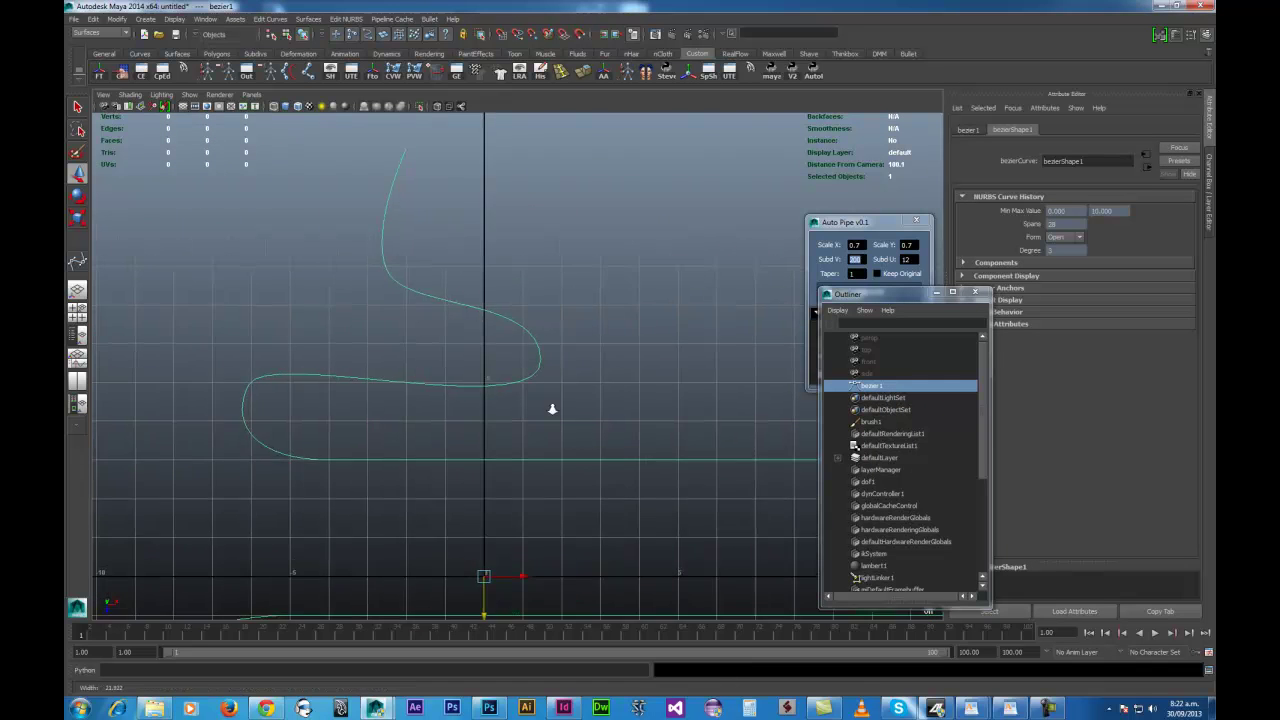
right_click(542, 347)
right_drag(541, 348, 490, 347)
drag(576, 240, 543, 382)
scroll(557, 345, down, 2)
mouse_move(406, 240)
mouse_down()
mouse_move(349, 289)
mouse_move(376, 289)
mouse_move(411, 253)
mouse_up()
scroll(496, 315, down, 1)
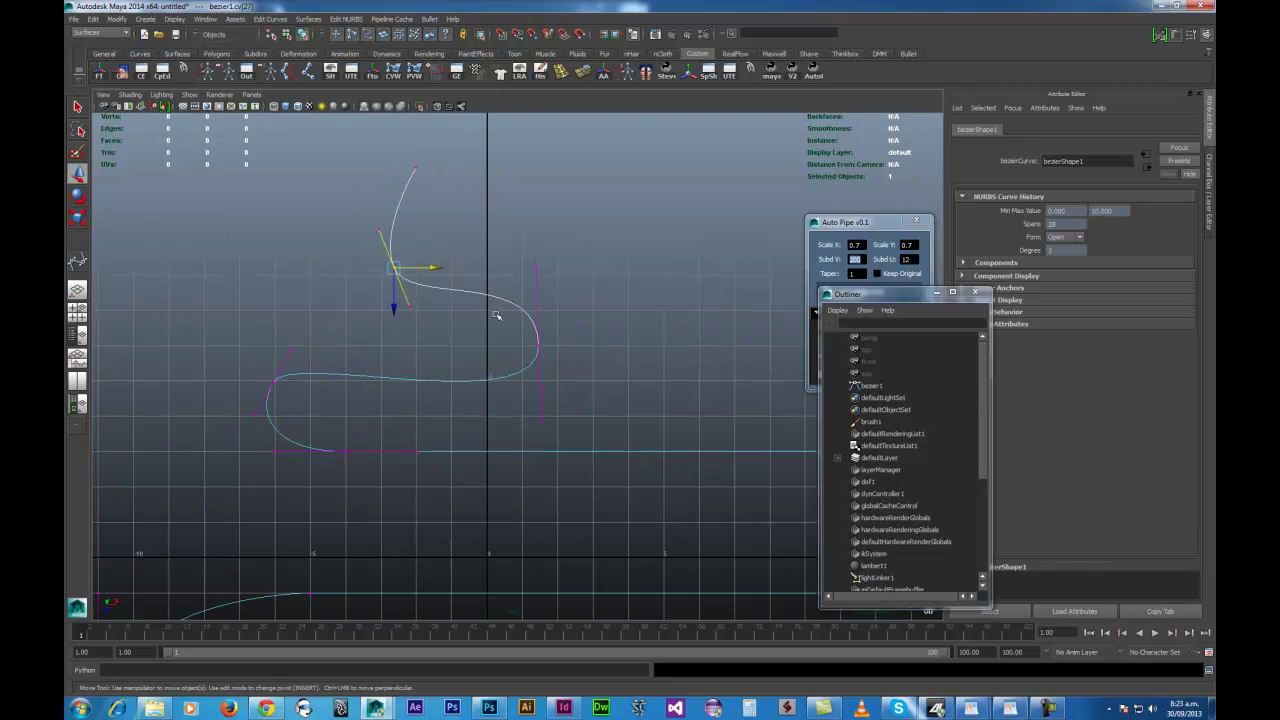
key(F8)
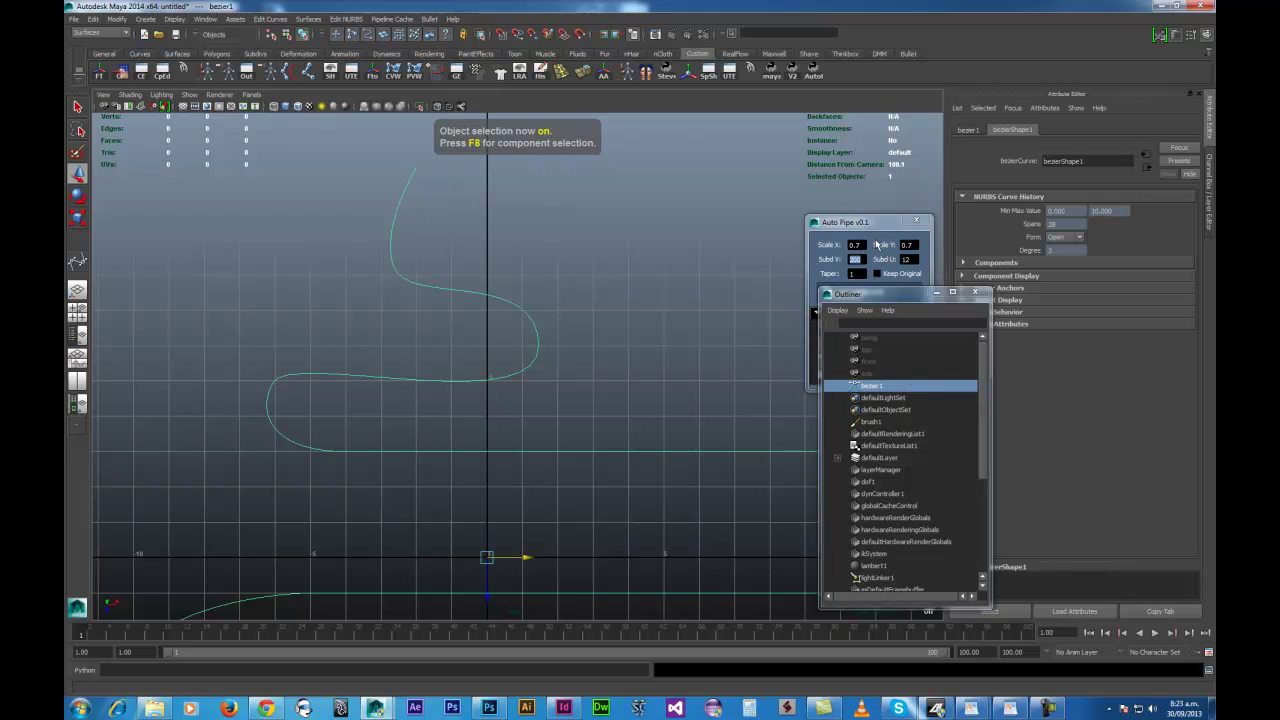
Generate a pipe from the reshaped Bezier curve with Rebuild Curve at 200 subdivisions
click(869, 221)
click(865, 297)
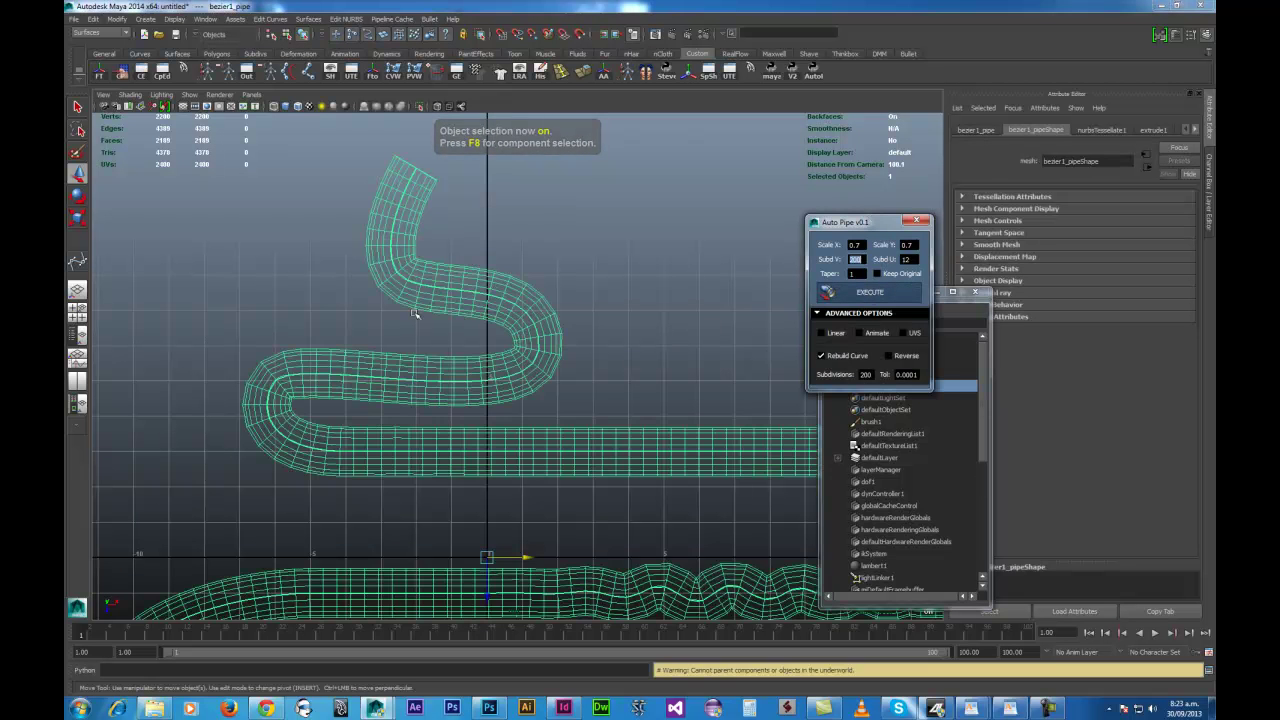
alt+right_drag(414, 309, 427, 352)
alt+right_drag(632, 461, 590, 489)
alt+middle_drag(588, 488, 425, 383)
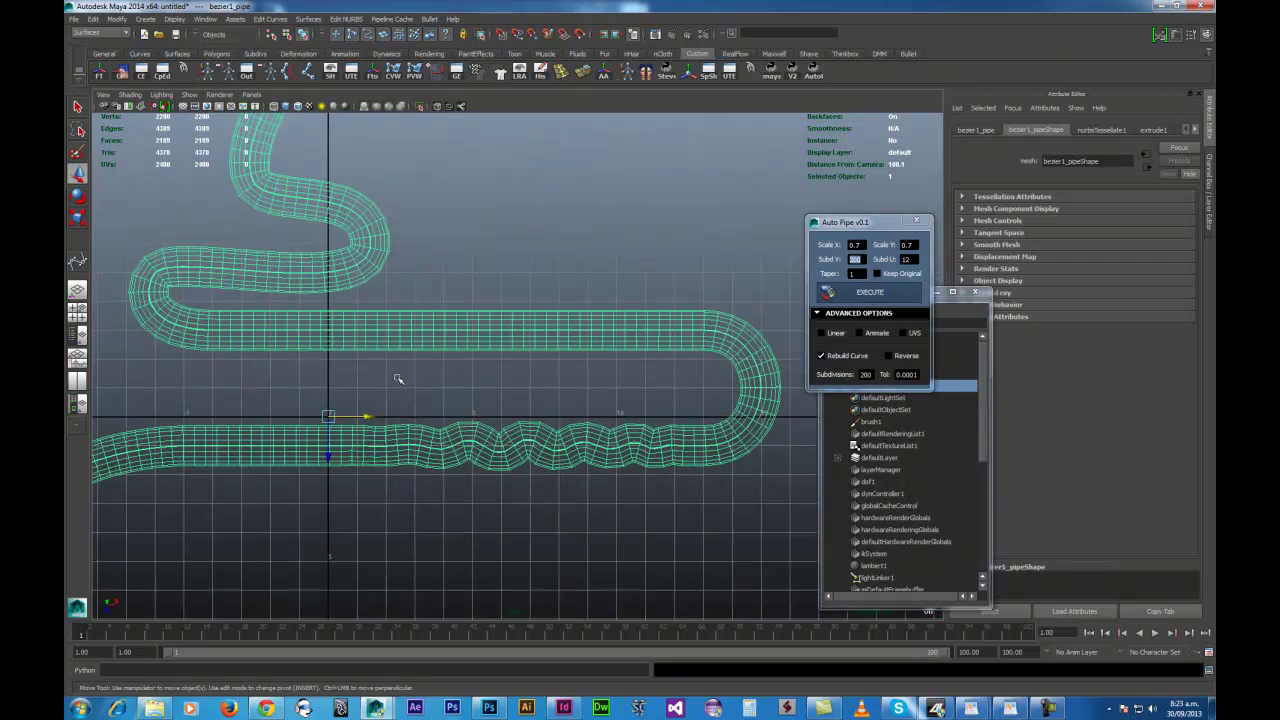
Examine the pipe's edge flow along the lower straight run and the adjoining U-bend
alt+right_drag(400, 375, 671, 506)
alt+middle_drag(610, 498, 550, 378)
mouse_move(494, 430)
alt+middle_down()
mouse_move(300, 457)
mouse_move(492, 424)
alt+middle_up()
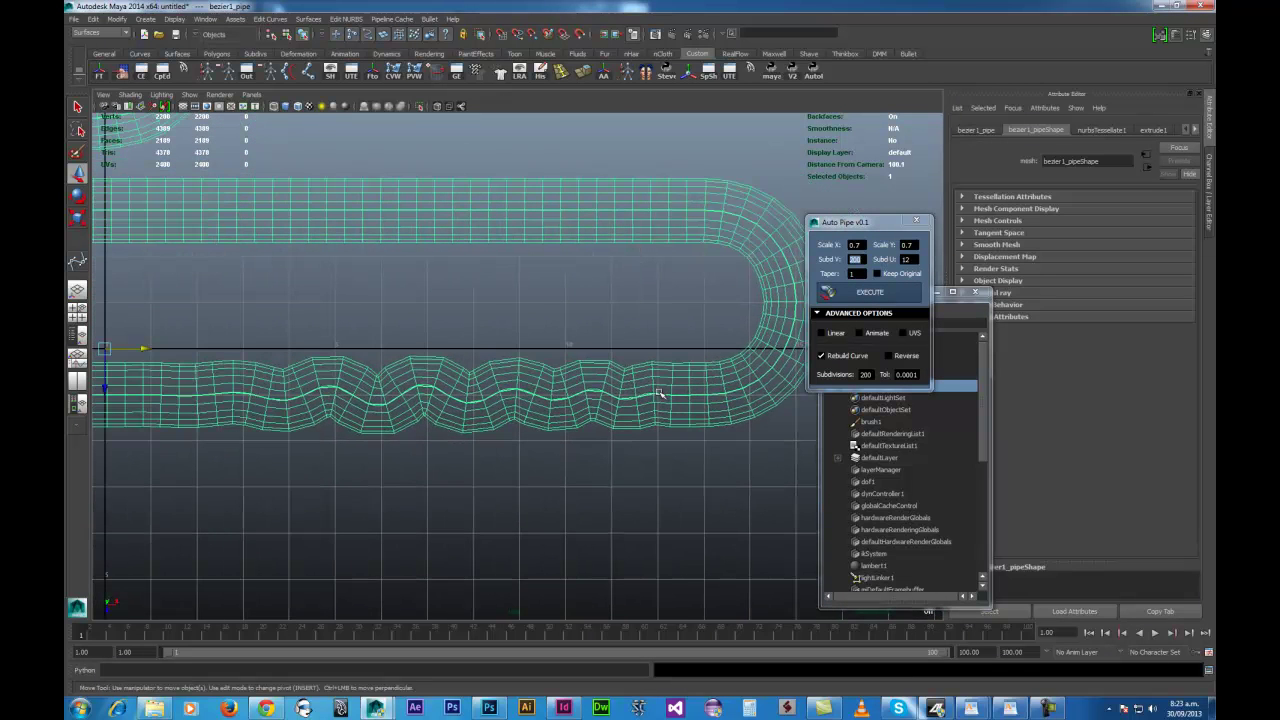
scroll(480, 429, up, 3)
scroll(538, 378, down, 4)
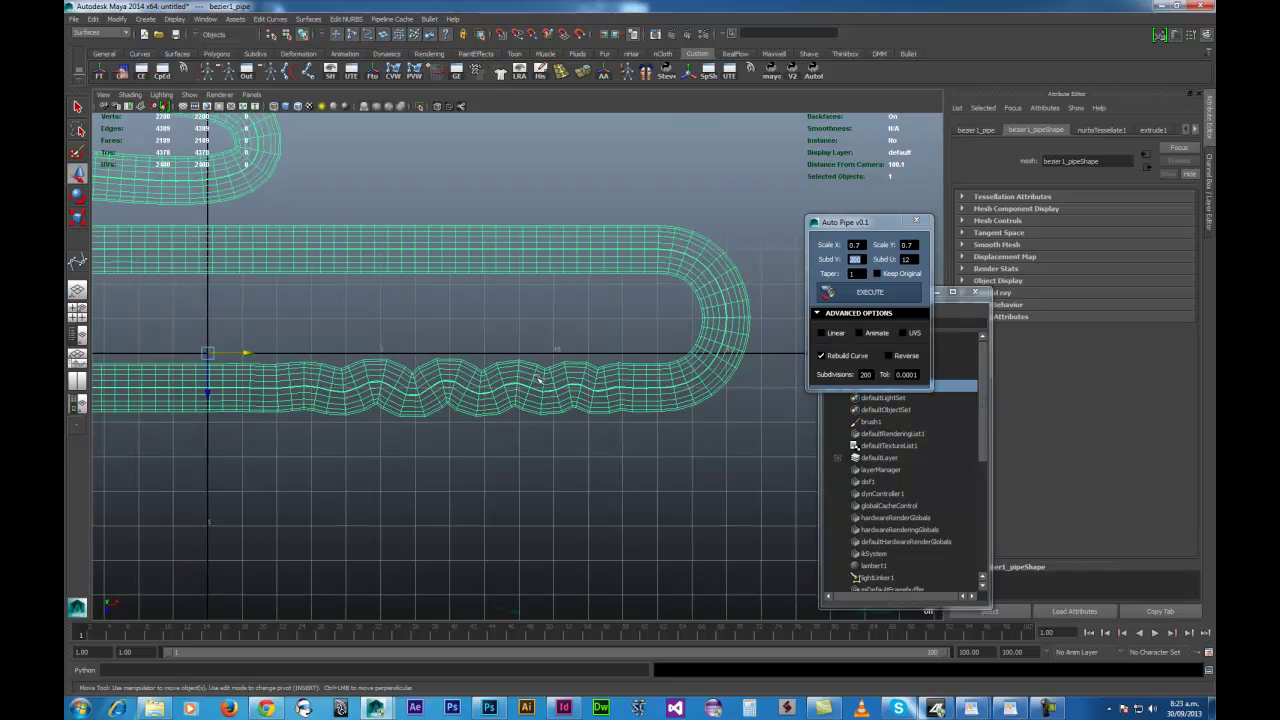
alt+right_drag(430, 397, 397, 423)
alt+middle_drag(395, 462, 501, 437)
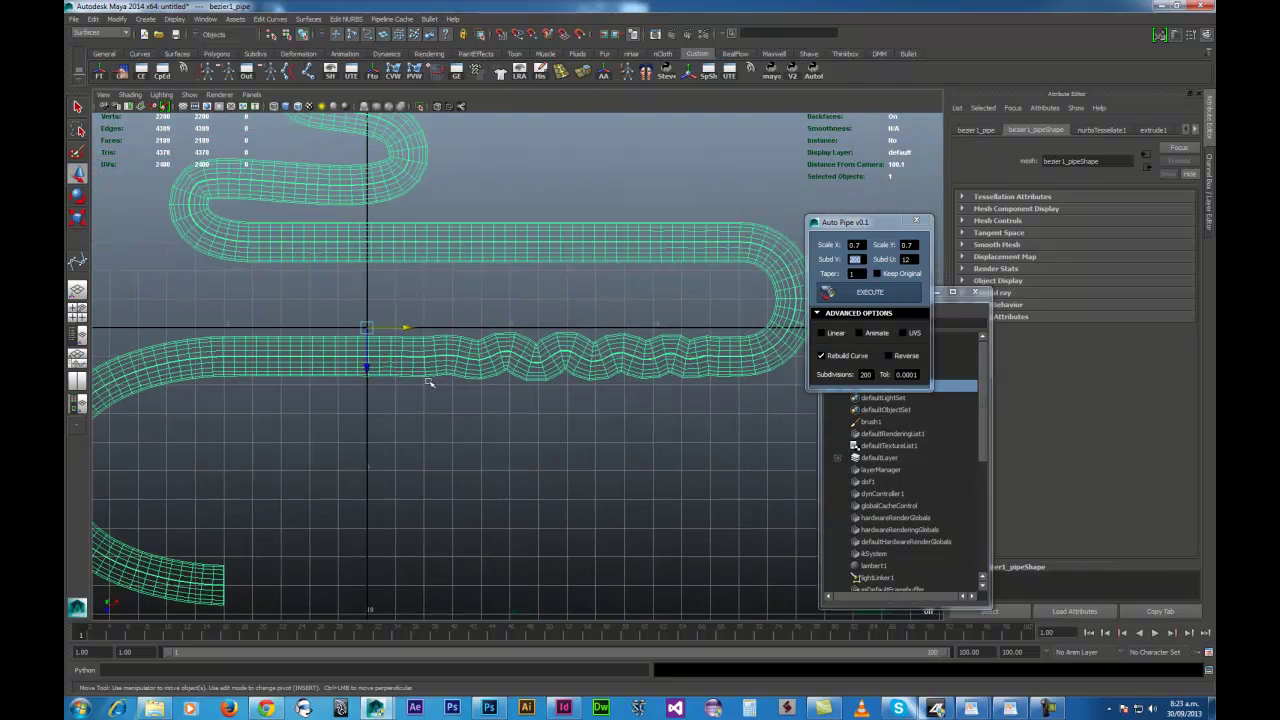
Undo the latest pipe creation to get back to the reshaped Bezier curve
click(538, 430)
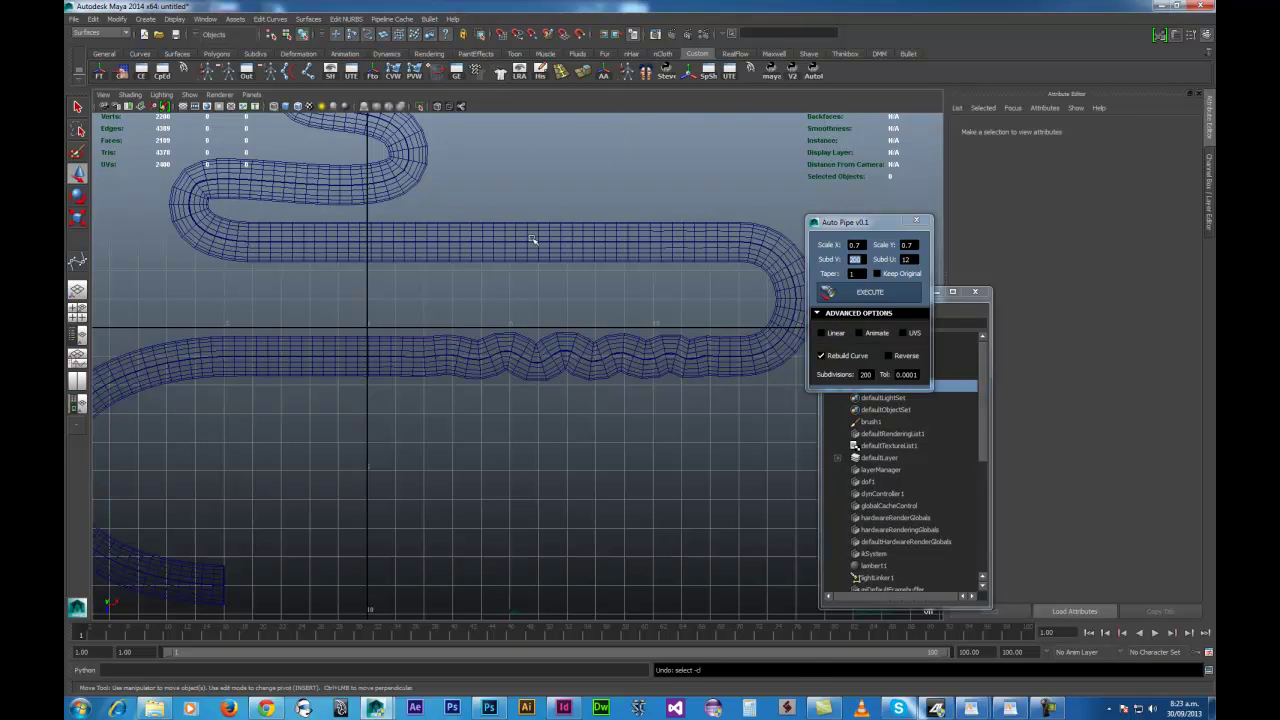
key(ctrl+z)
key(ctrl+z)
scroll(528, 335, up, 5)
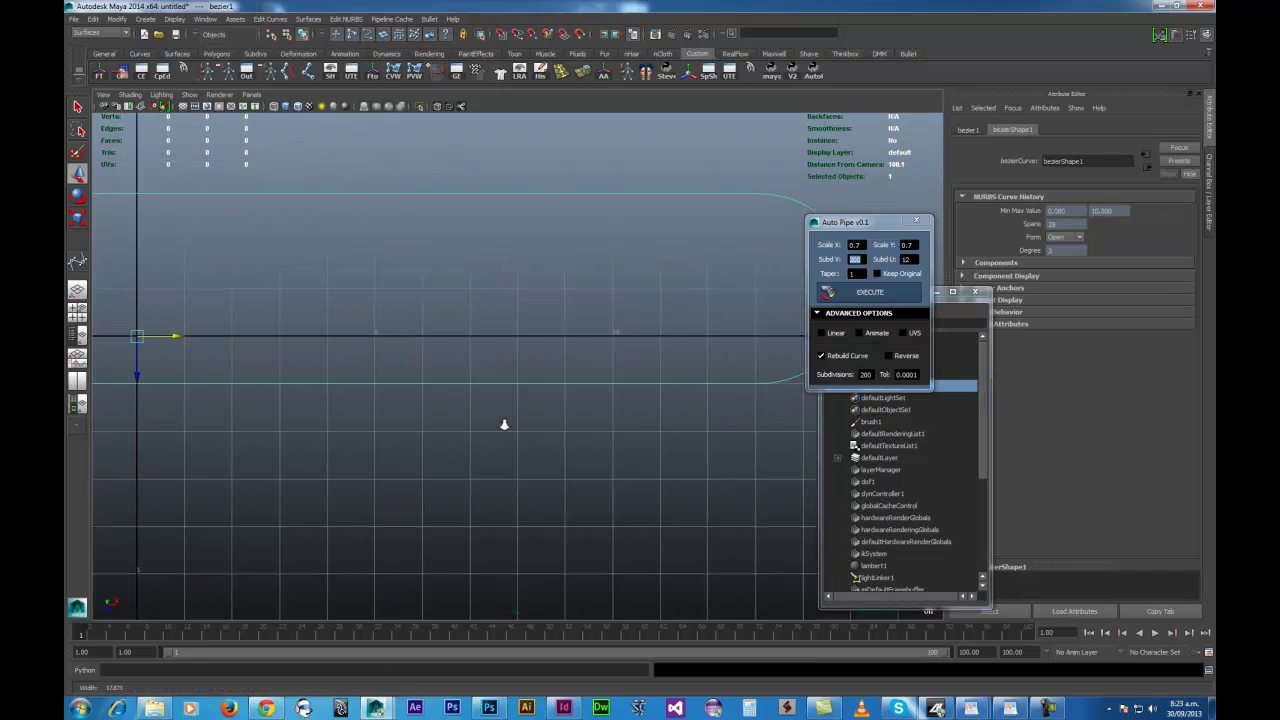
Set the Rebuild Curve tolerance to 0.01 and generate a pipe from the Bezier curve with 200 subdivisions
scroll(504, 425, up, 1)
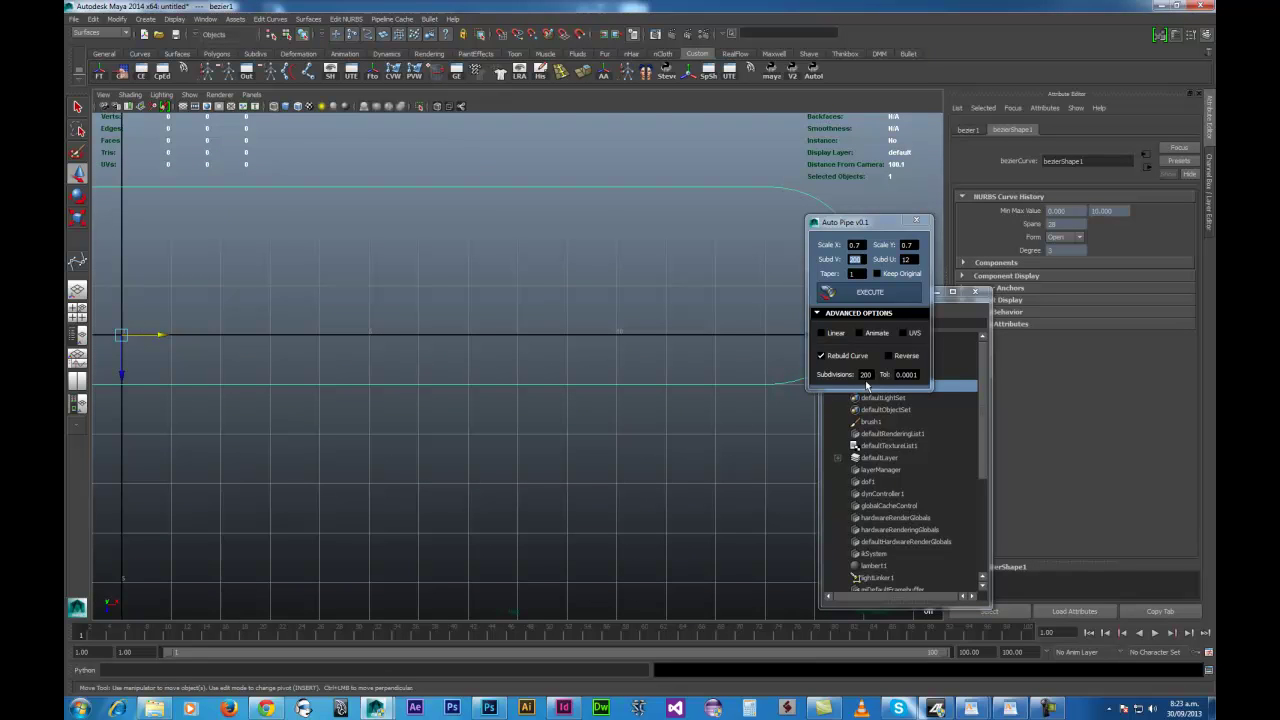
click(913, 374)
text(1)
key(BackSpace)
key(BackSpace)
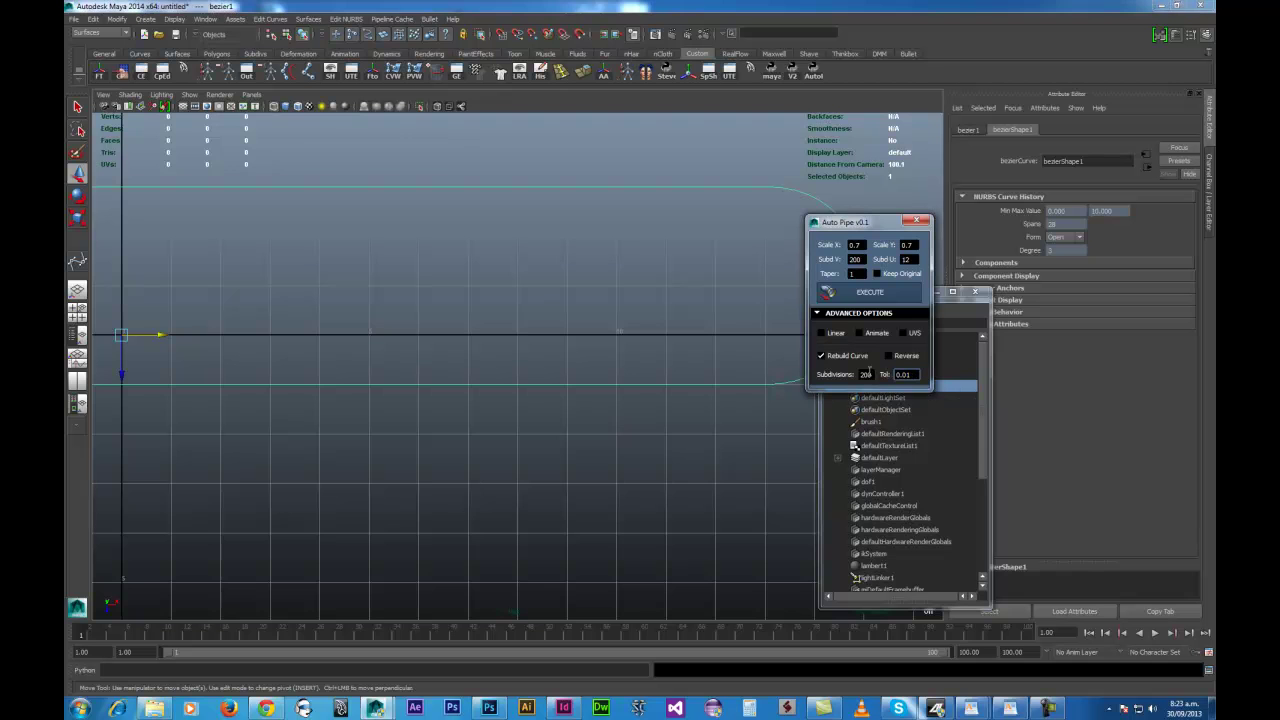
scroll(349, 360, down, 6)
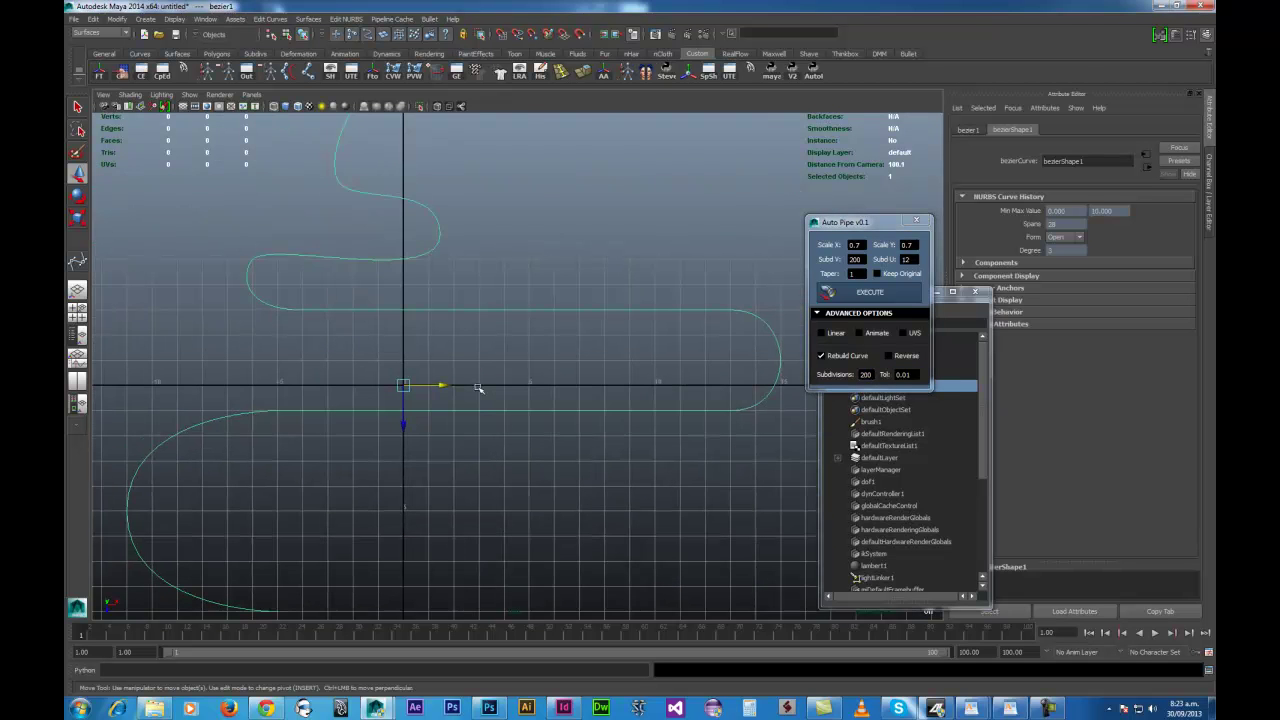
click(878, 291)
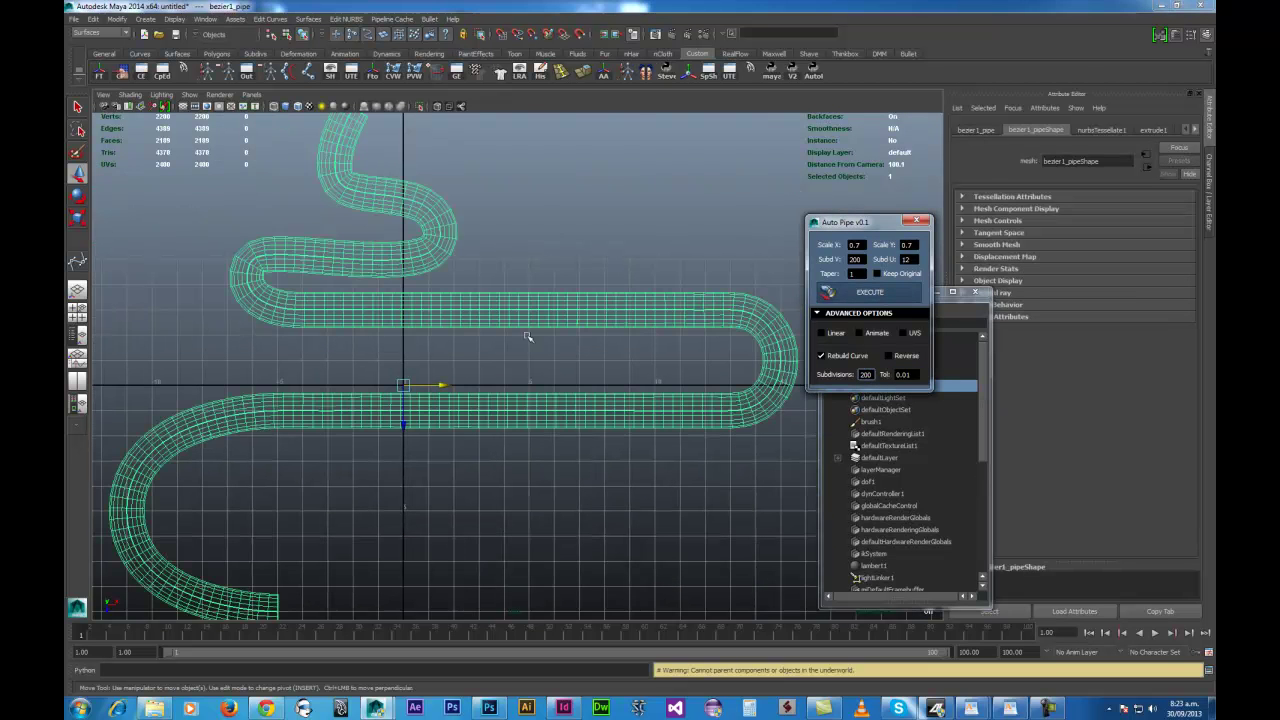
Examine the new pipe's edge flow along the straight runs and bends in the top view
alt+right_drag(528, 337, 600, 383)
alt+middle_drag(664, 380, 524, 416)
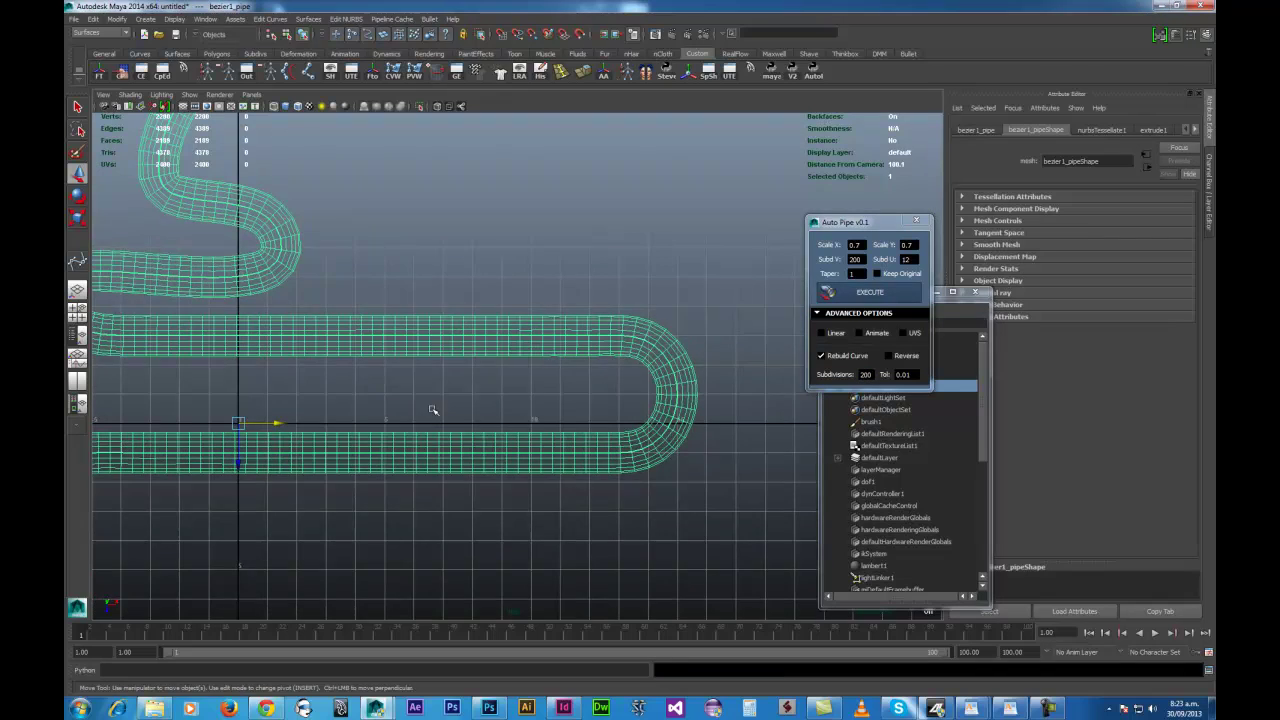
alt+middle_drag(434, 409, 666, 386)
alt+middle_drag(432, 374, 568, 460)
alt+middle_drag(383, 405, 567, 456)
scroll(598, 540, down, 3)
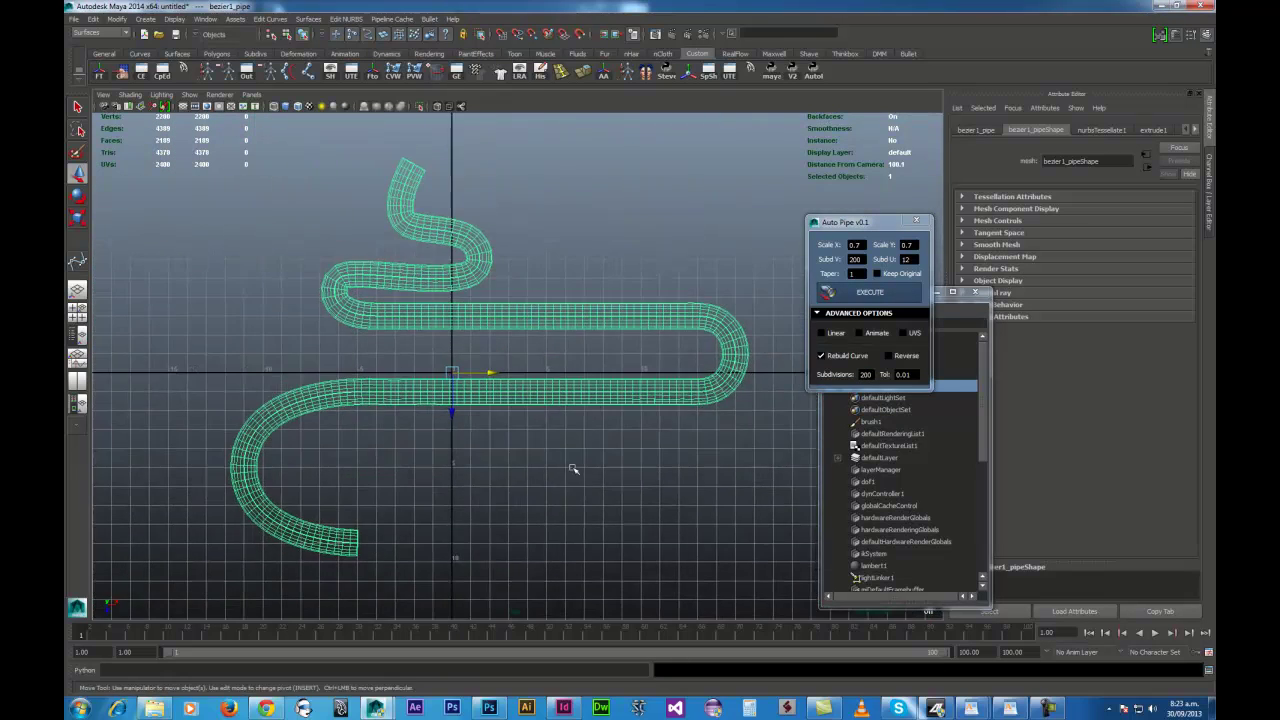
Switch to the perspective view and display the pipe shaded with textures
key(space)
drag(596, 468, 590, 440)
alt+drag(455, 448, 527, 440)
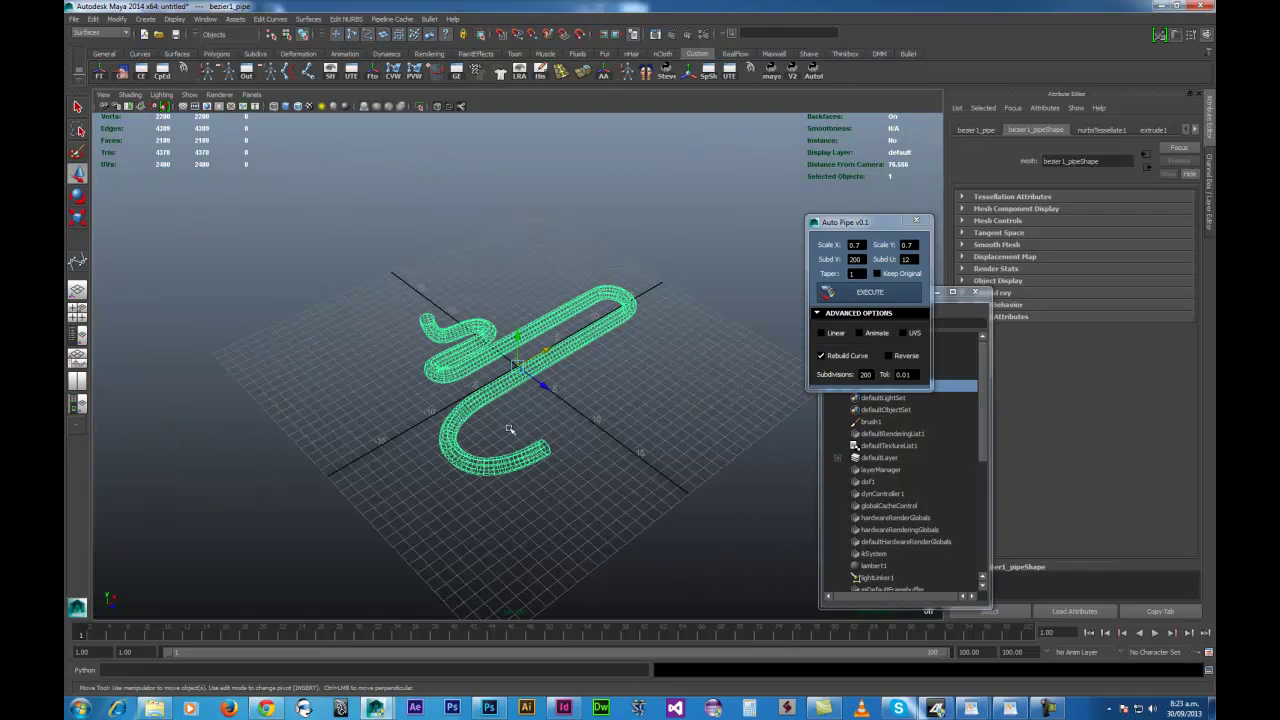
scroll(690, 492, up, 3)
click(679, 427)
click(575, 367)
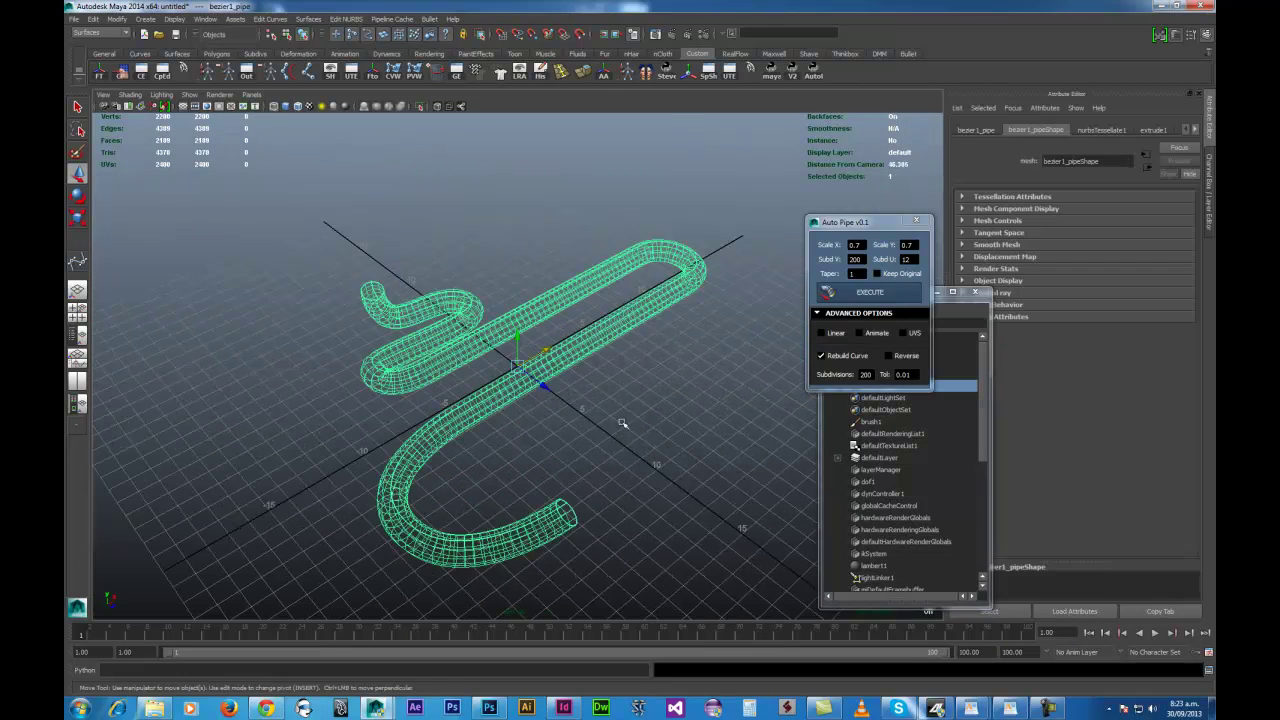
alt+drag(575, 367, 600, 423)
key(6)
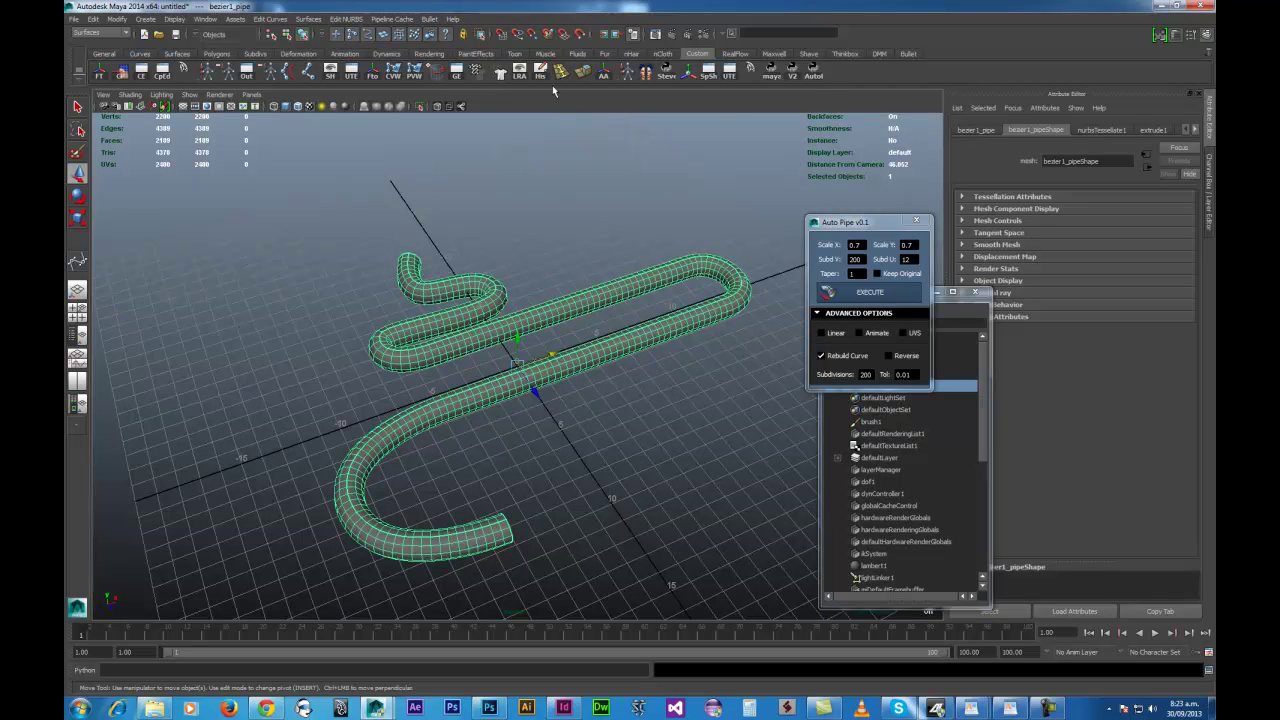
Open the UV Texture Editor and assign the UV checker shader to the pipe with the Quick Launch UV tools
click(351, 76)
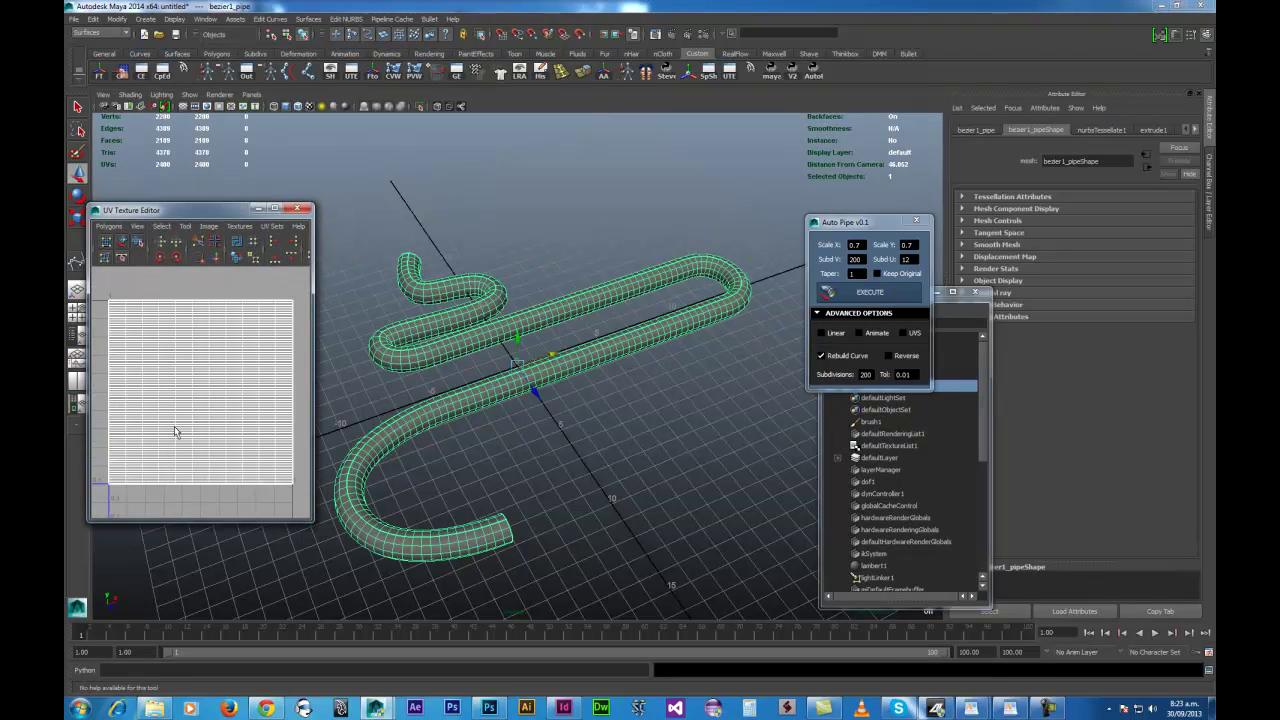
click(794, 76)
click(920, 263)
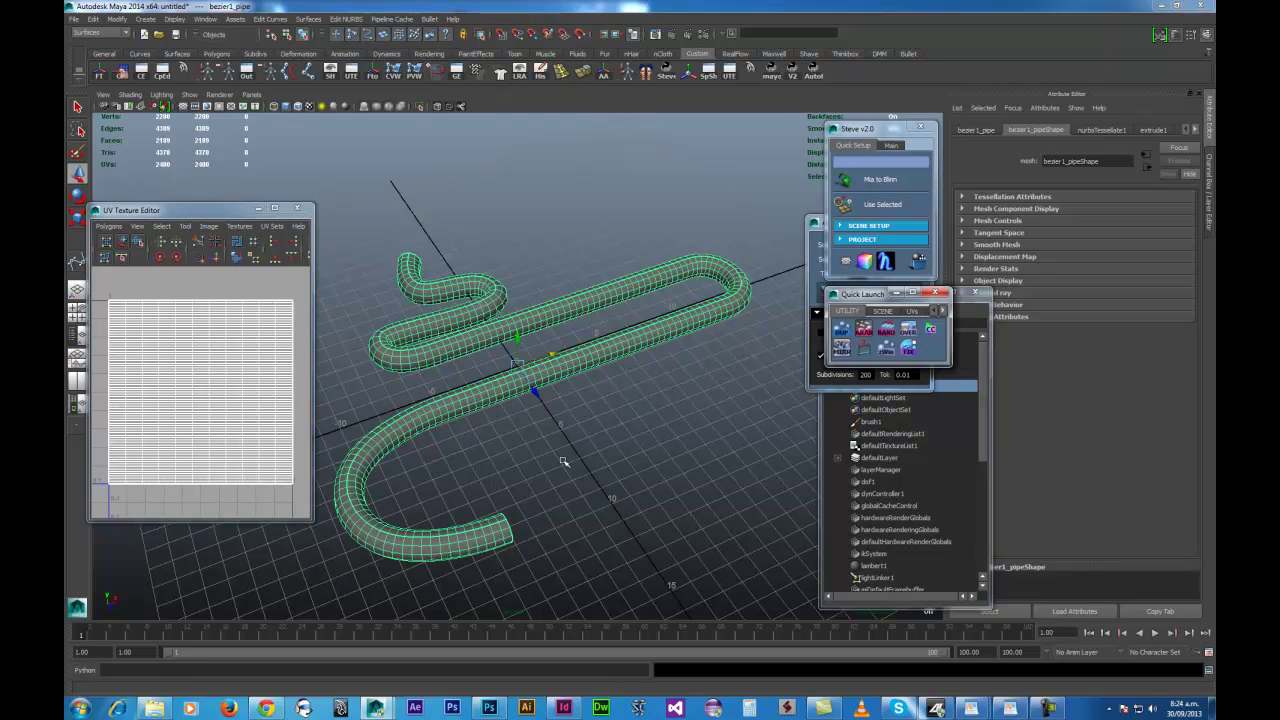
click(911, 313)
click(920, 336)
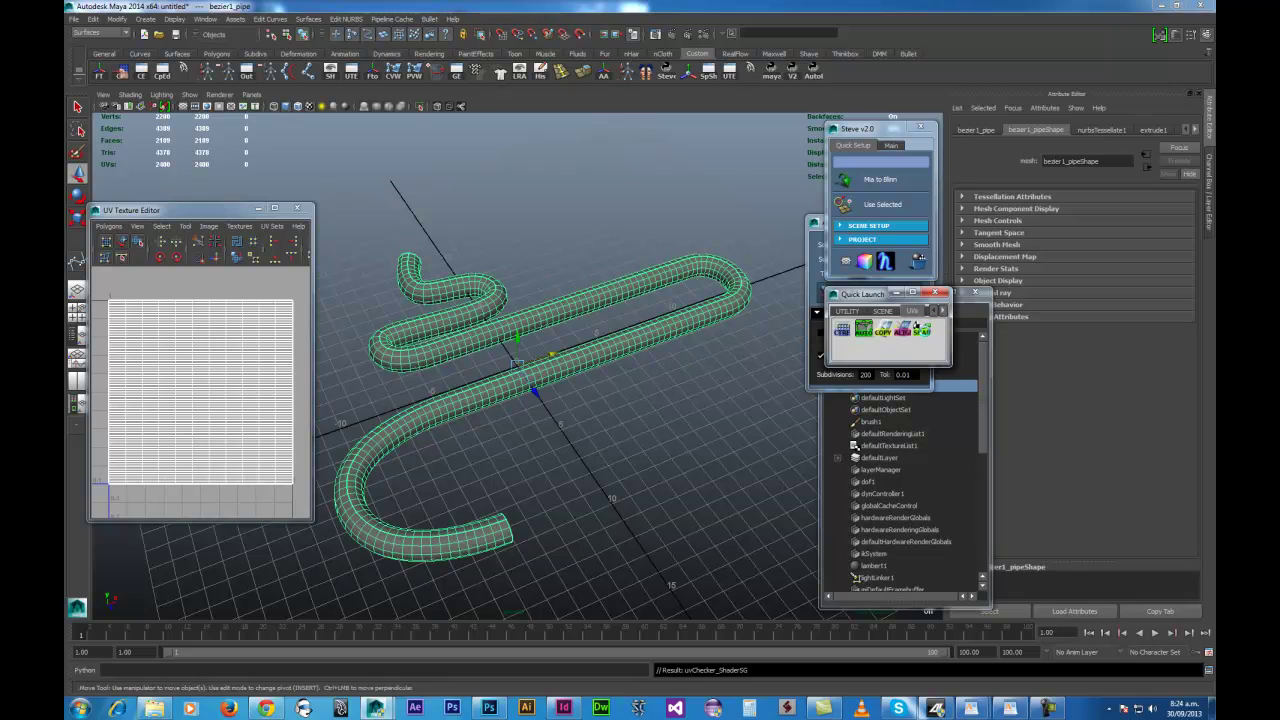
Change the viewport renderer to Viewport 2.0 and inspect the checker pattern along the pipe
alt+right_drag(412, 432, 708, 553)
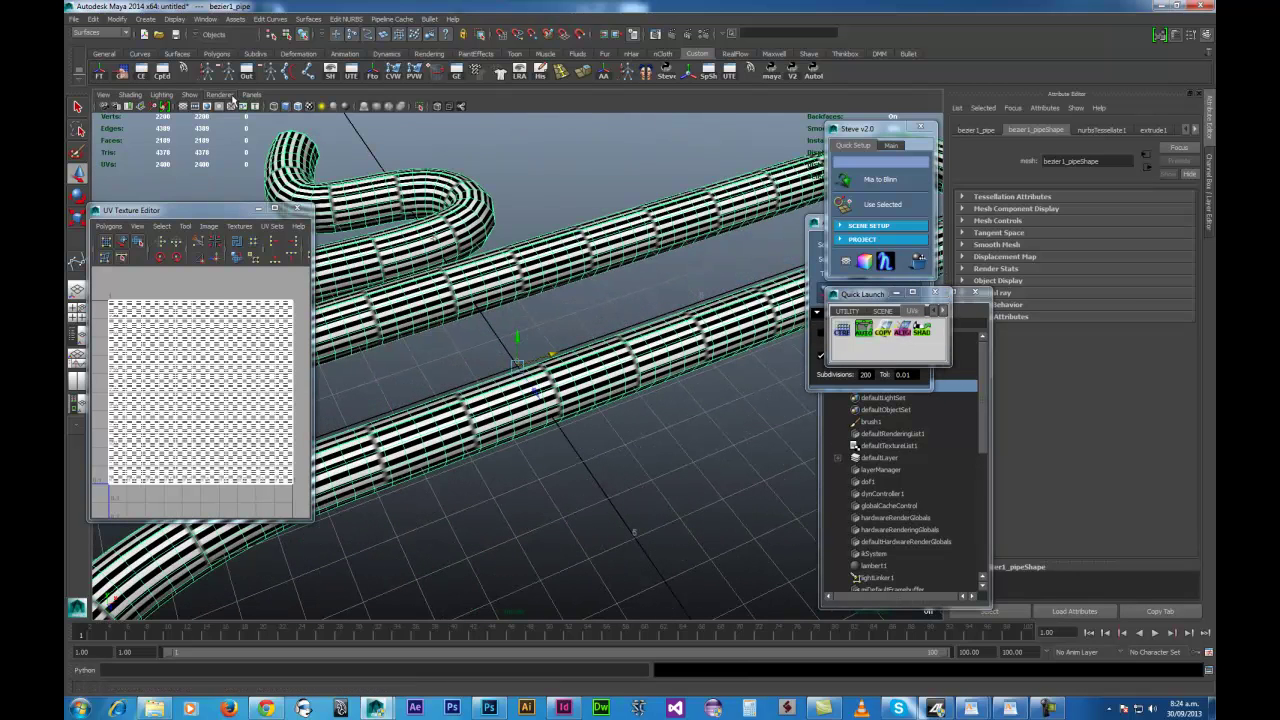
click(228, 99)
click(250, 136)
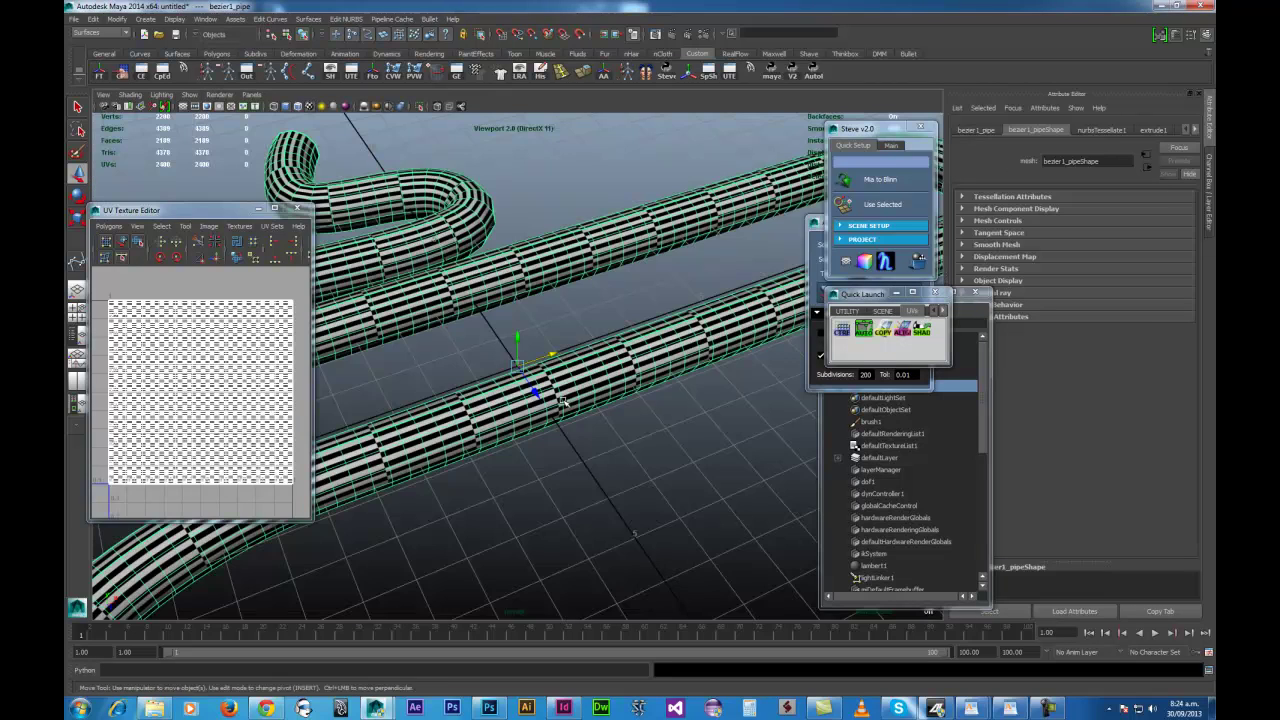
alt+drag(569, 402, 488, 476)
alt+right_drag(228, 426, 297, 480)
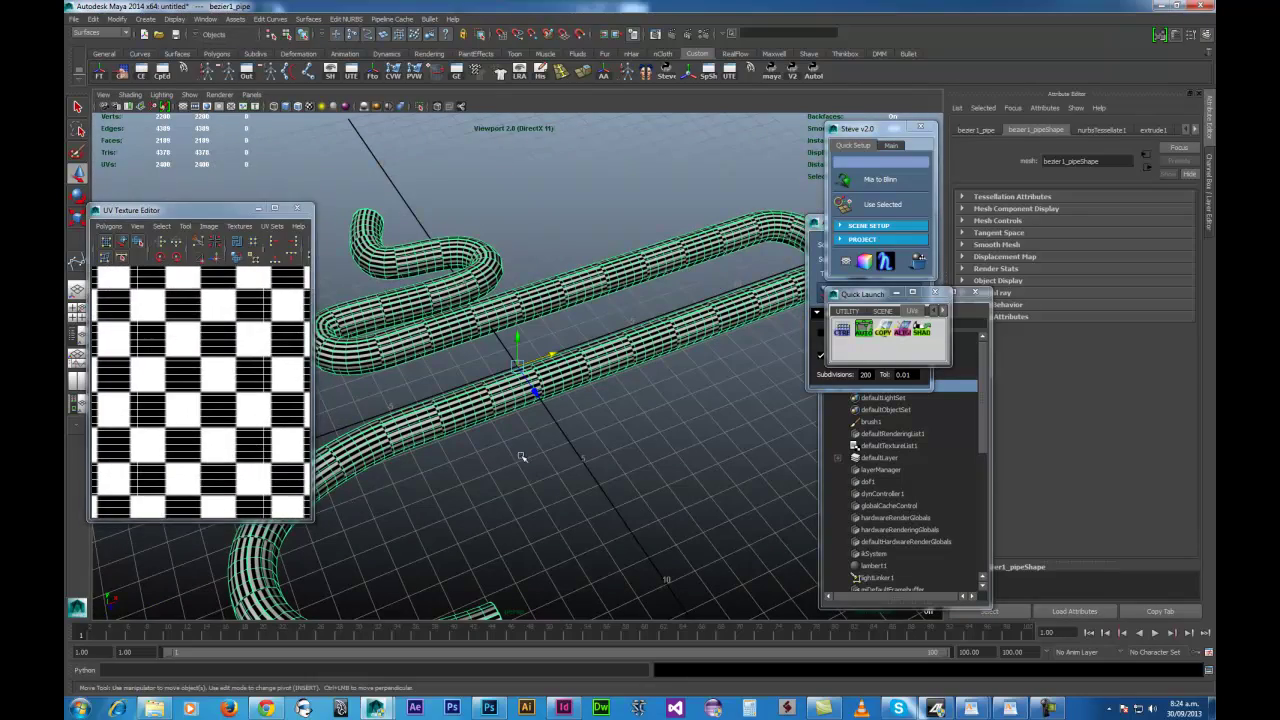
alt+right_drag(523, 451, 517, 490)
alt+right_drag(686, 520, 84, 334)
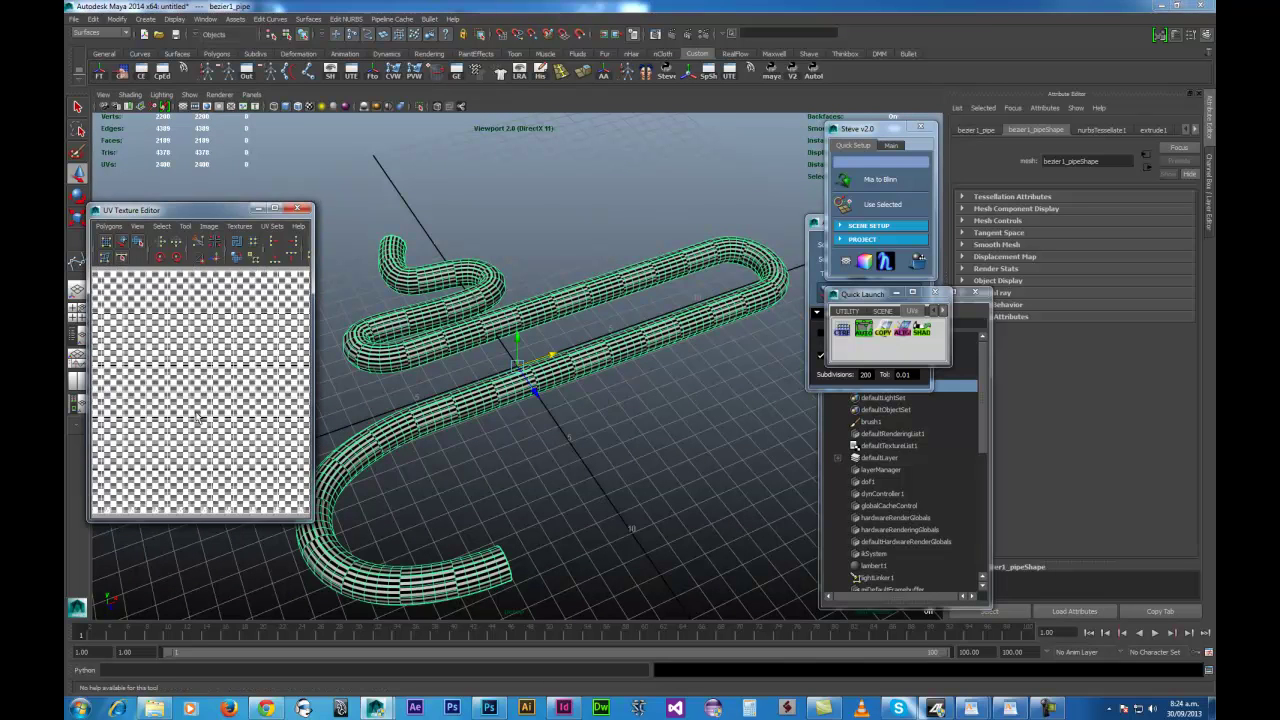
Select all of the pipe's UVs and scale them horizontally into a narrow strip to even out the checker squares
alt+right_drag(197, 415, 183, 376)
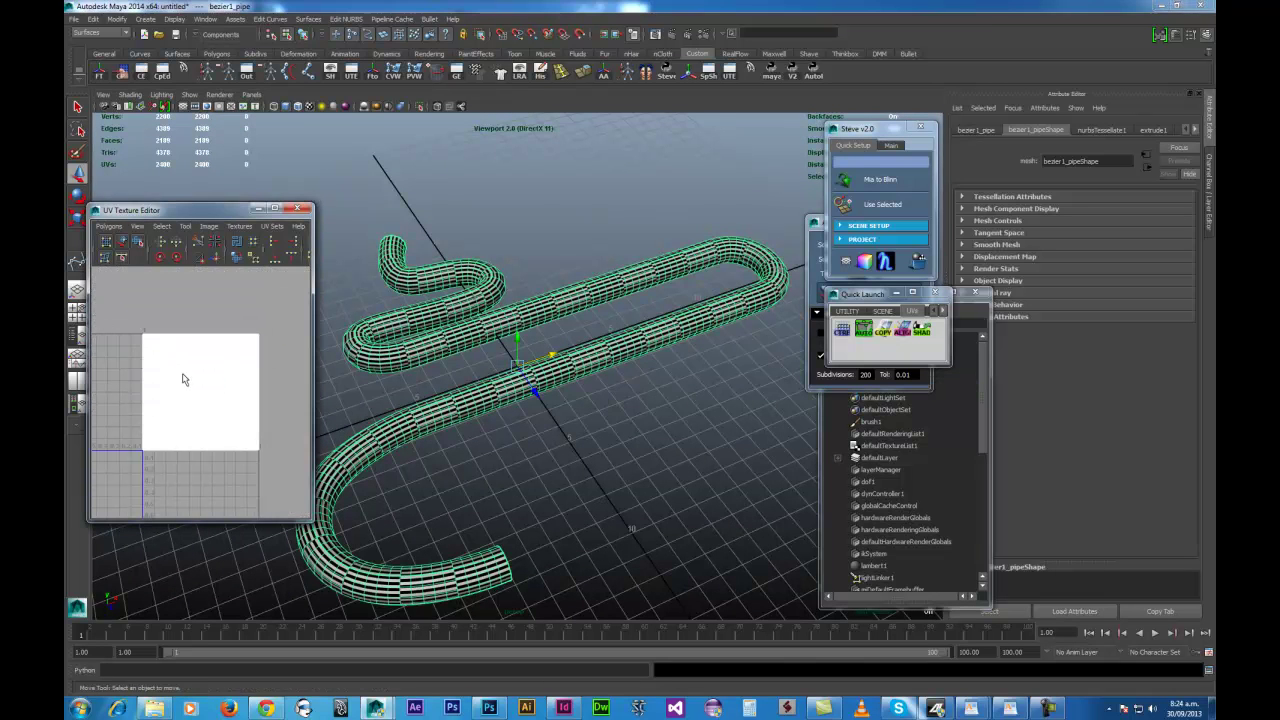
drag(112, 316, 270, 478)
key(r)
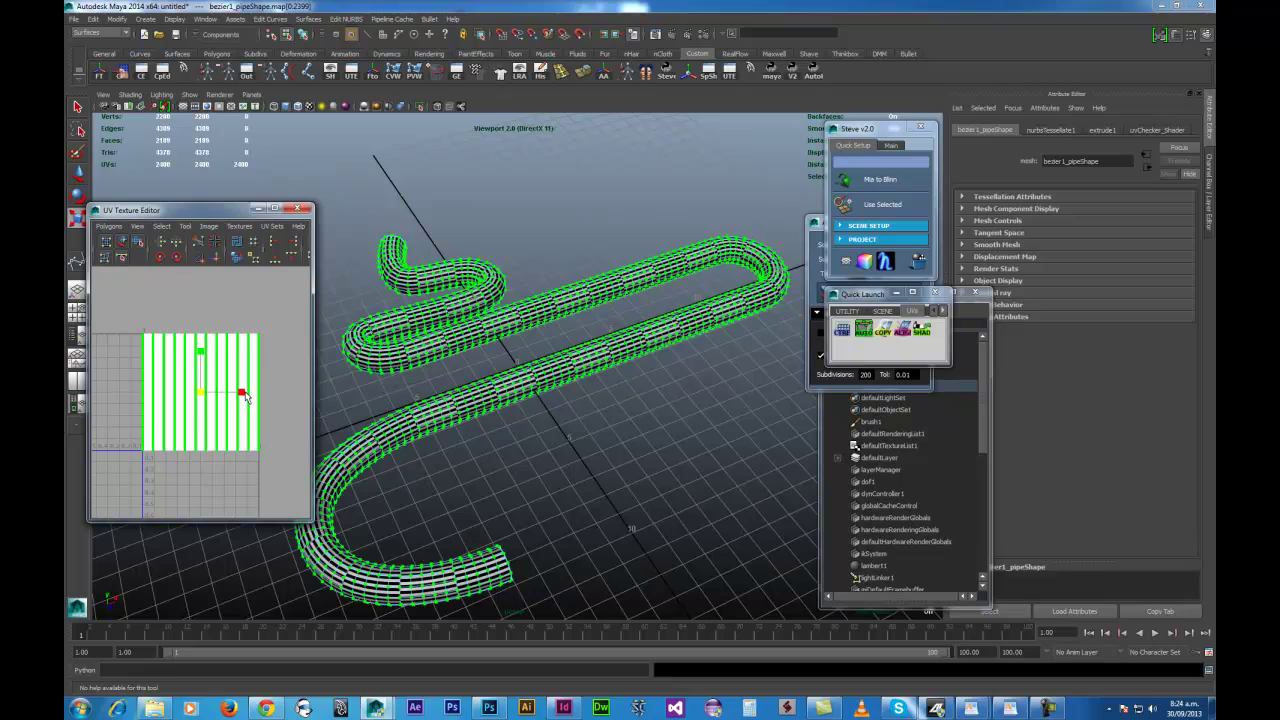
drag(245, 398, 211, 397)
alt+drag(400, 430, 511, 366)
alt+right_drag(511, 366, 604, 450)
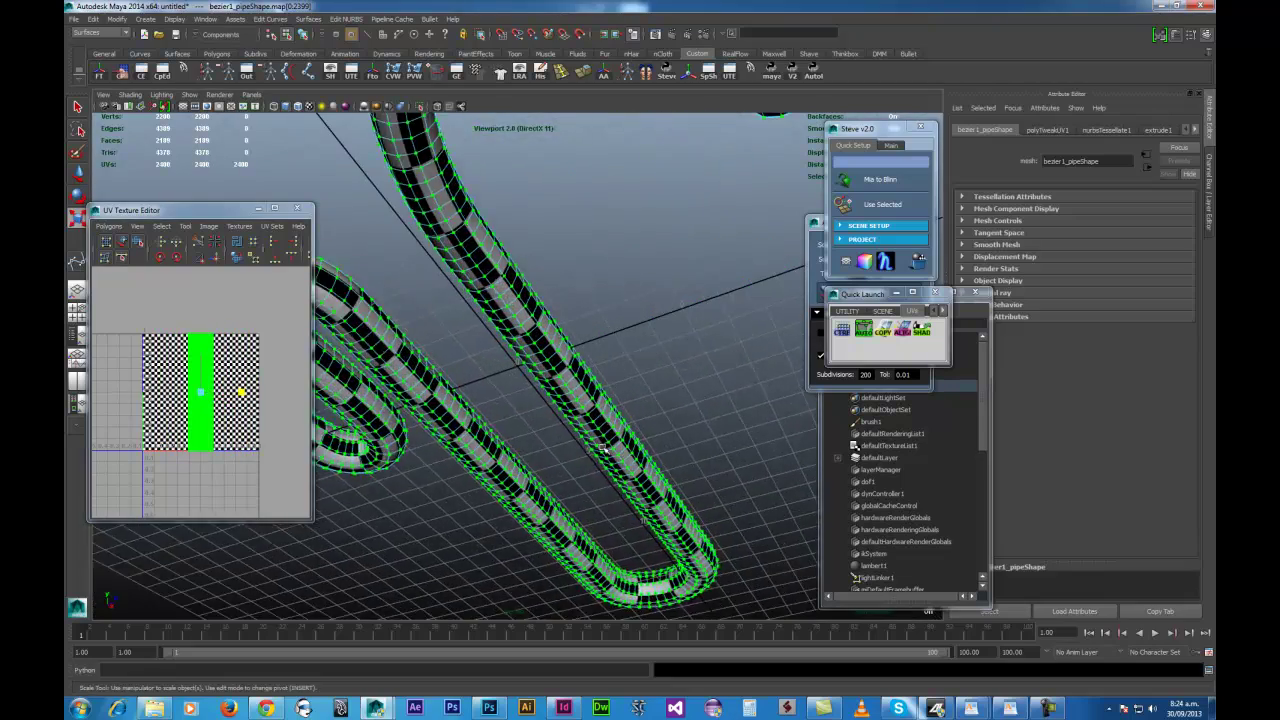
alt+drag(604, 450, 572, 460)
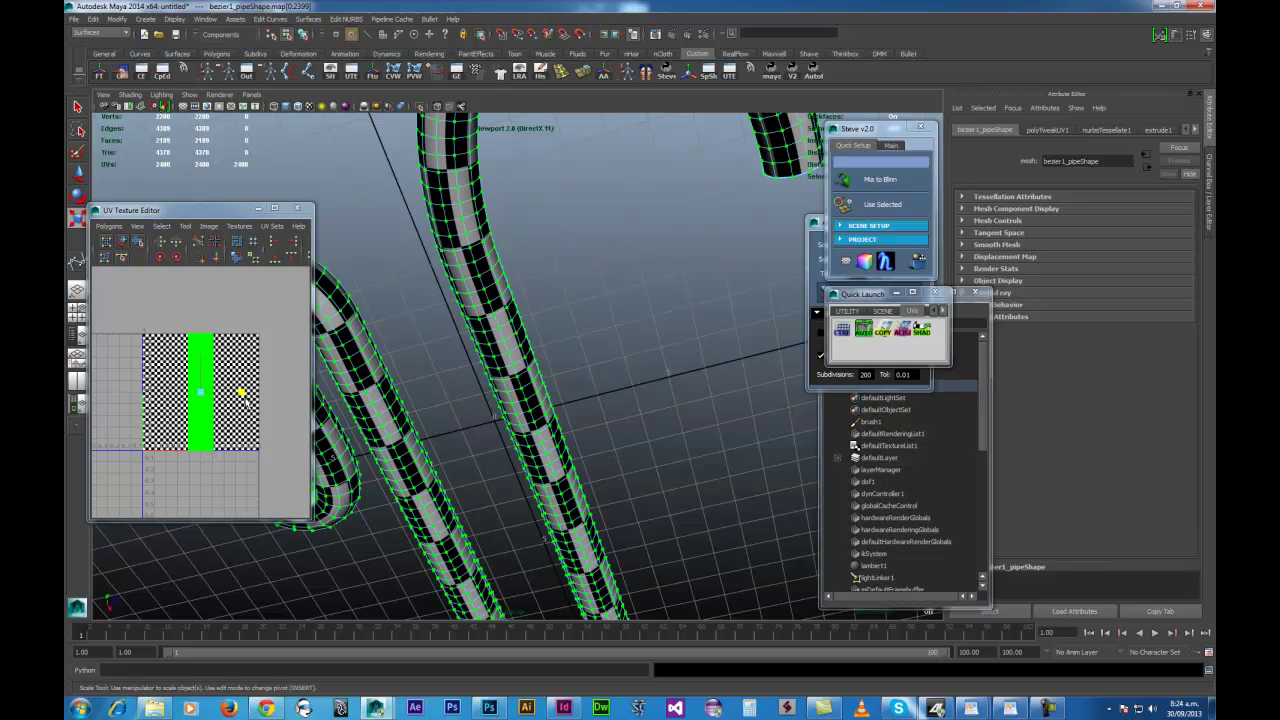
drag(241, 393, 204, 392)
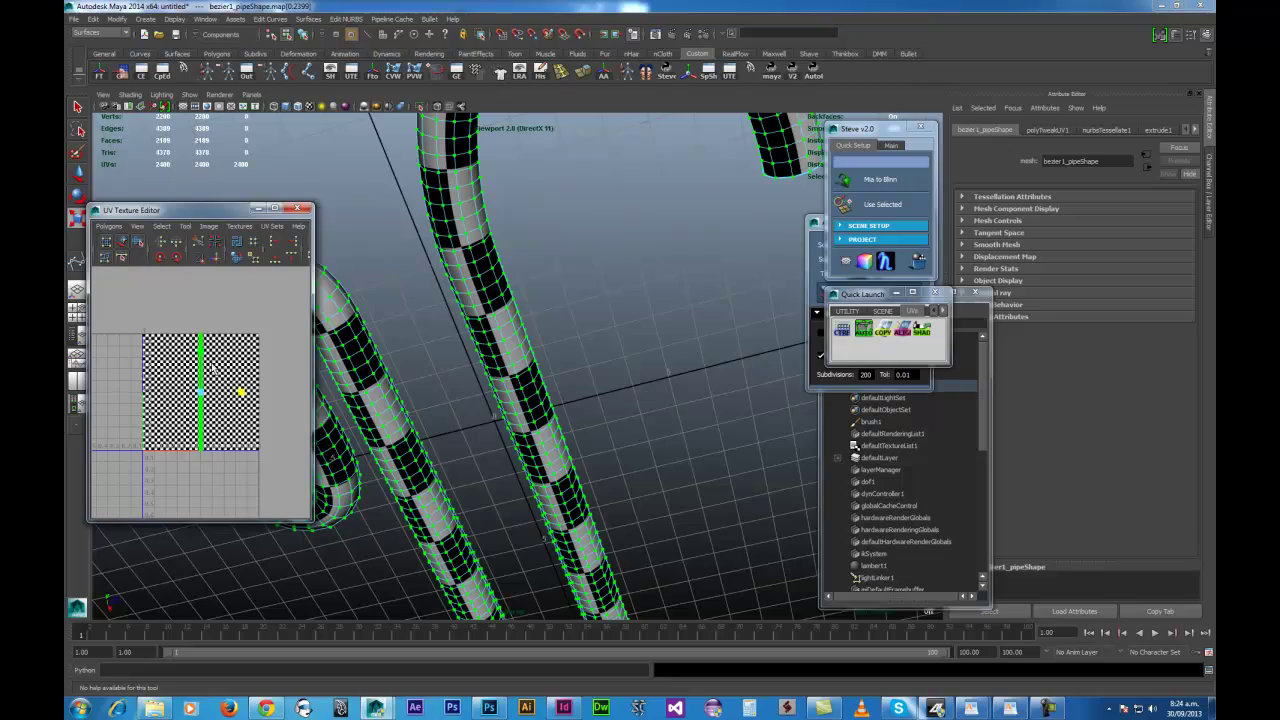
Move the UV Texture Editor aside and inspect the checker pattern along the pipe's straight runs and bends
alt+drag(470, 379, 594, 361)
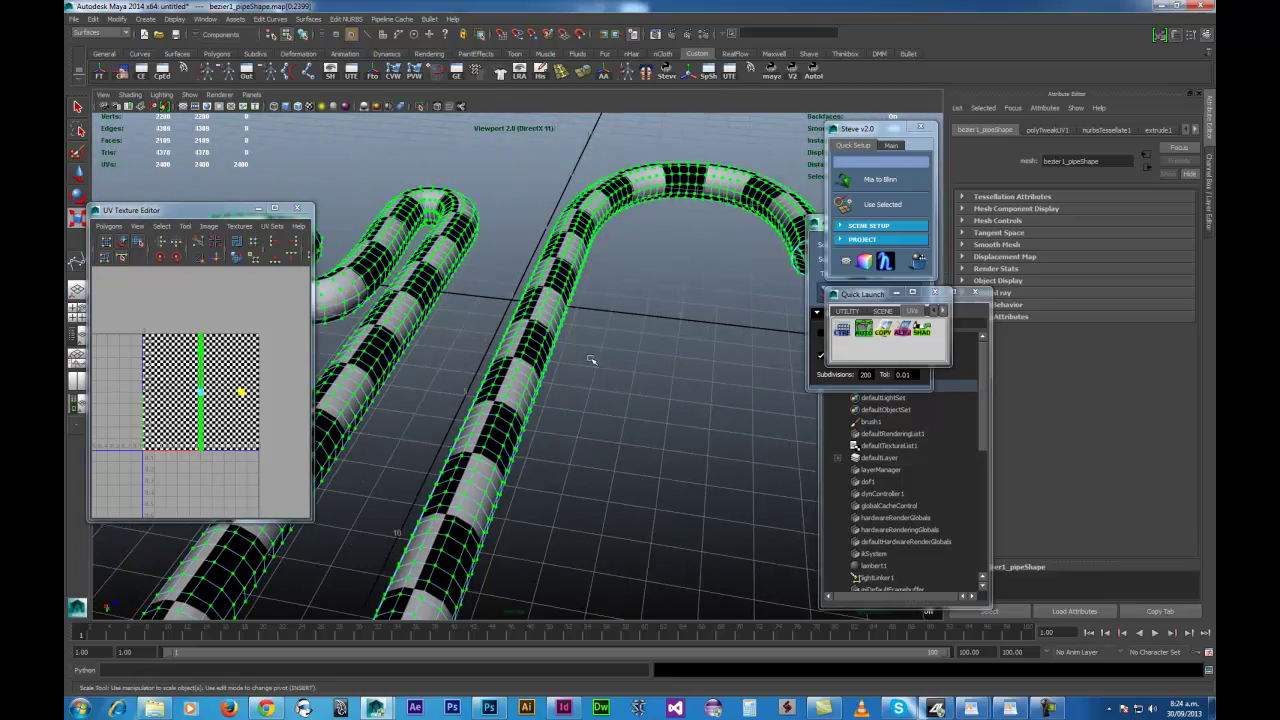
drag(170, 210, 629, 202)
alt+right_drag(470, 385, 406, 394)
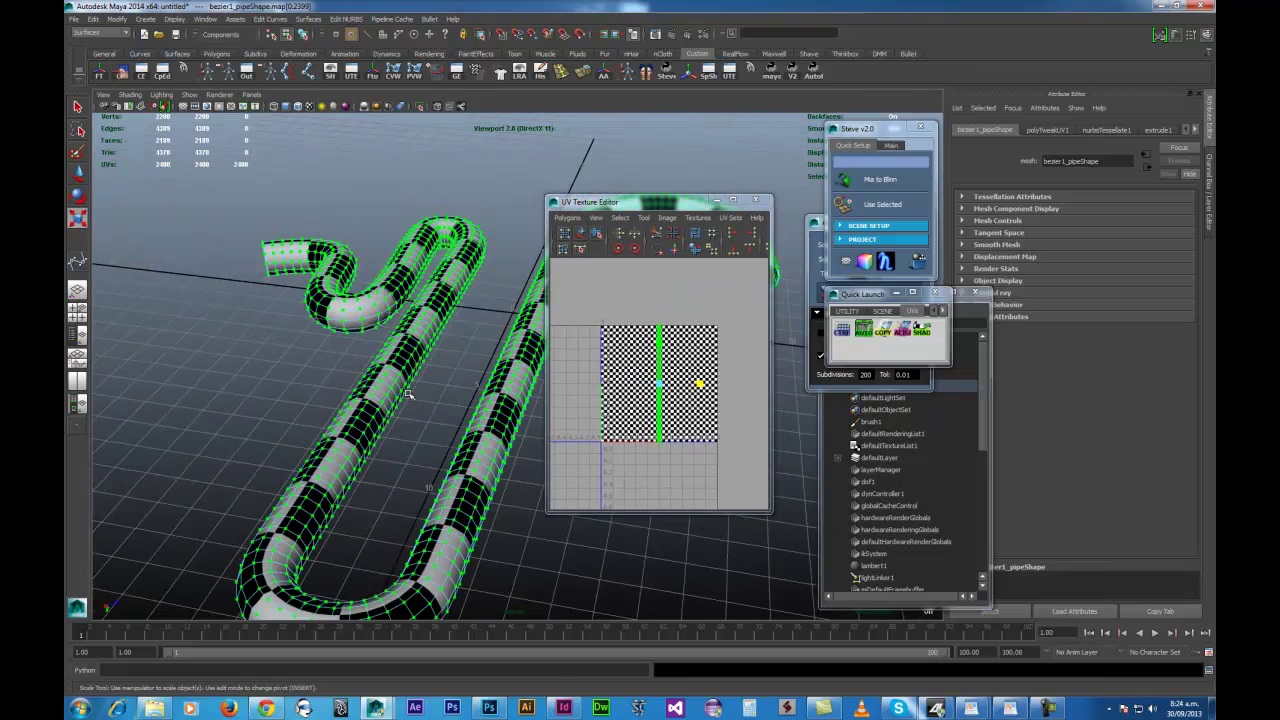
alt+middle_drag(427, 522, 433, 445)
mouse_move(437, 447)
alt+mouse_down()
mouse_move(417, 434)
mouse_move(427, 446)
alt+mouse_up()
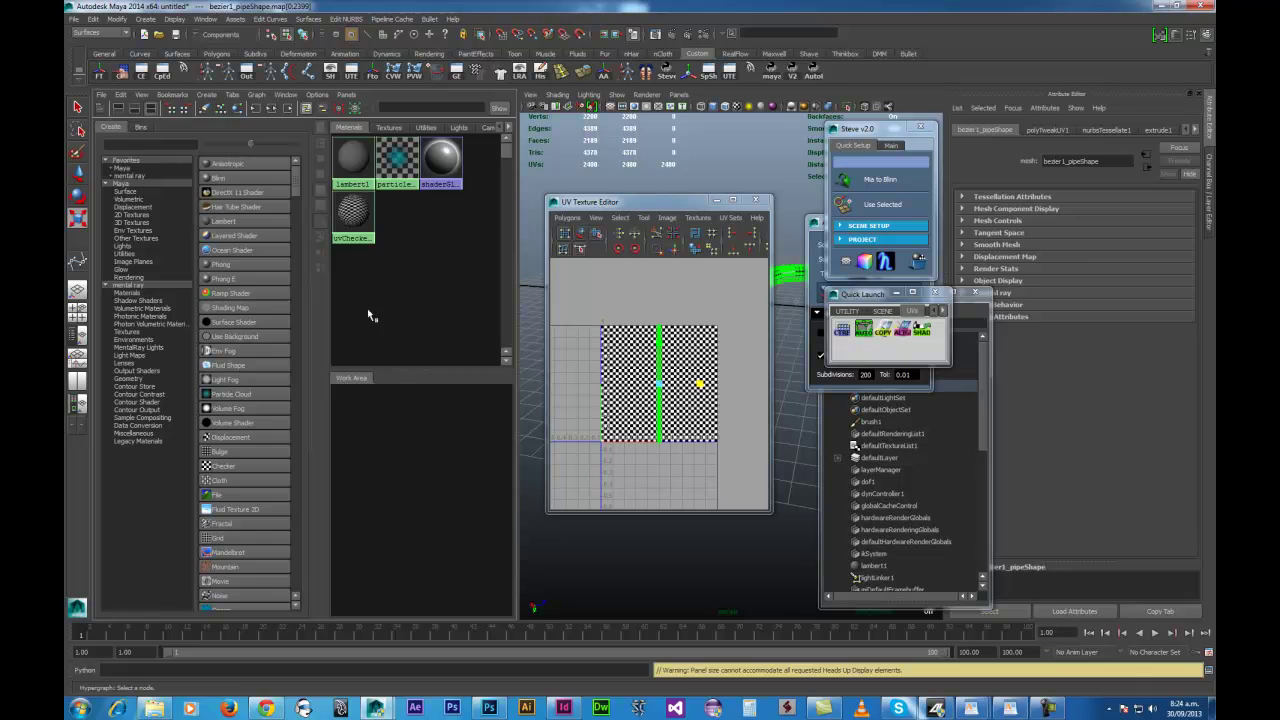
Graph the uvChecker shader's network and set its 2D texture placement Repeat UV to 200 by 200
click(352, 210)
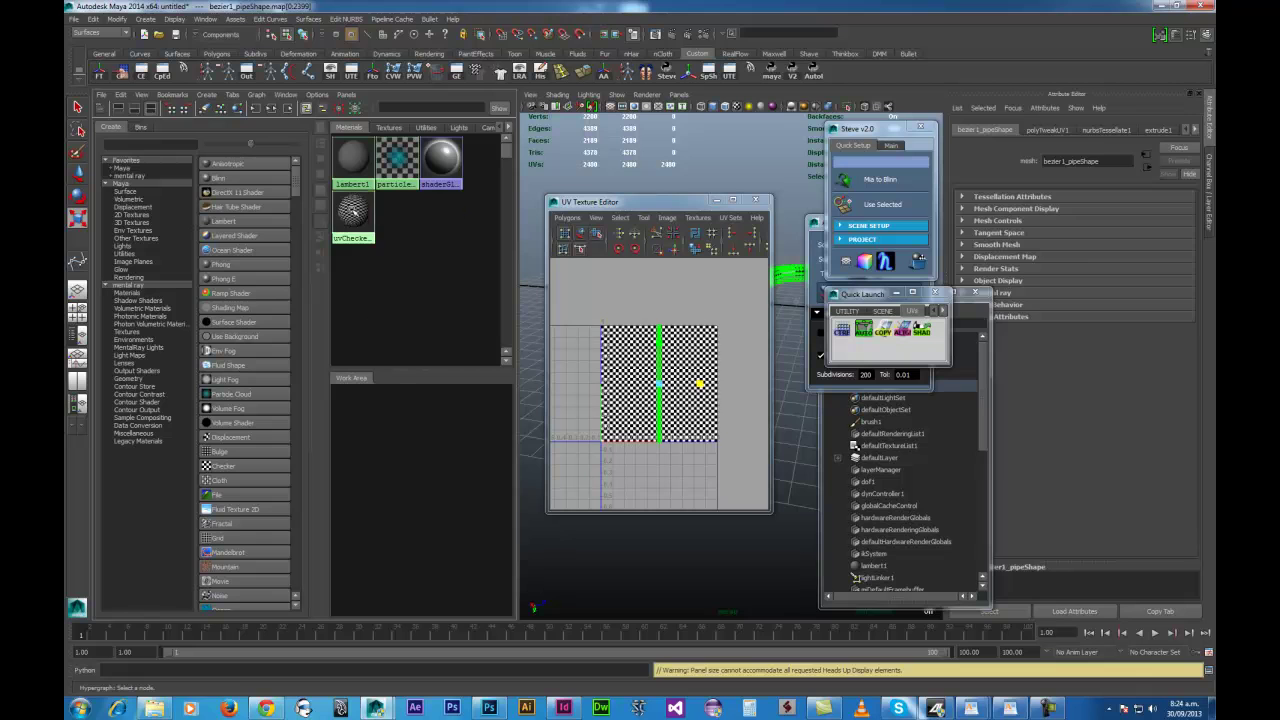
click(272, 108)
click(353, 401)
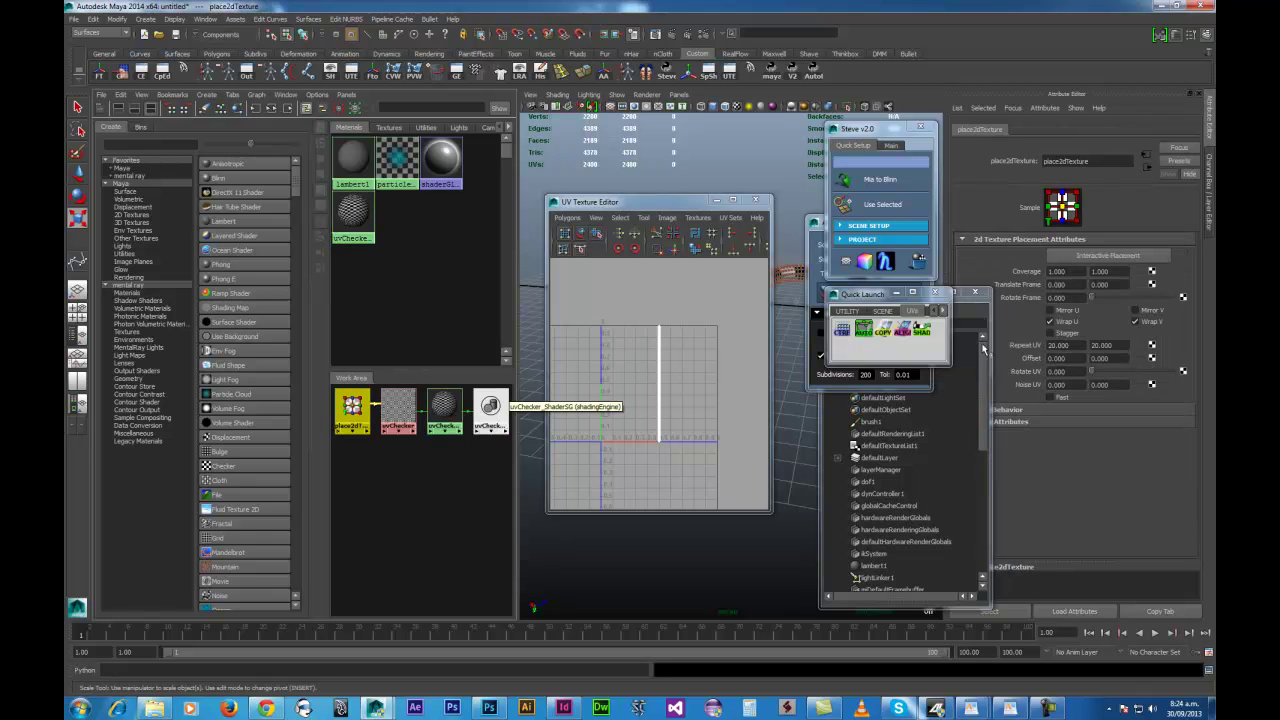
drag(1080, 344, 993, 334)
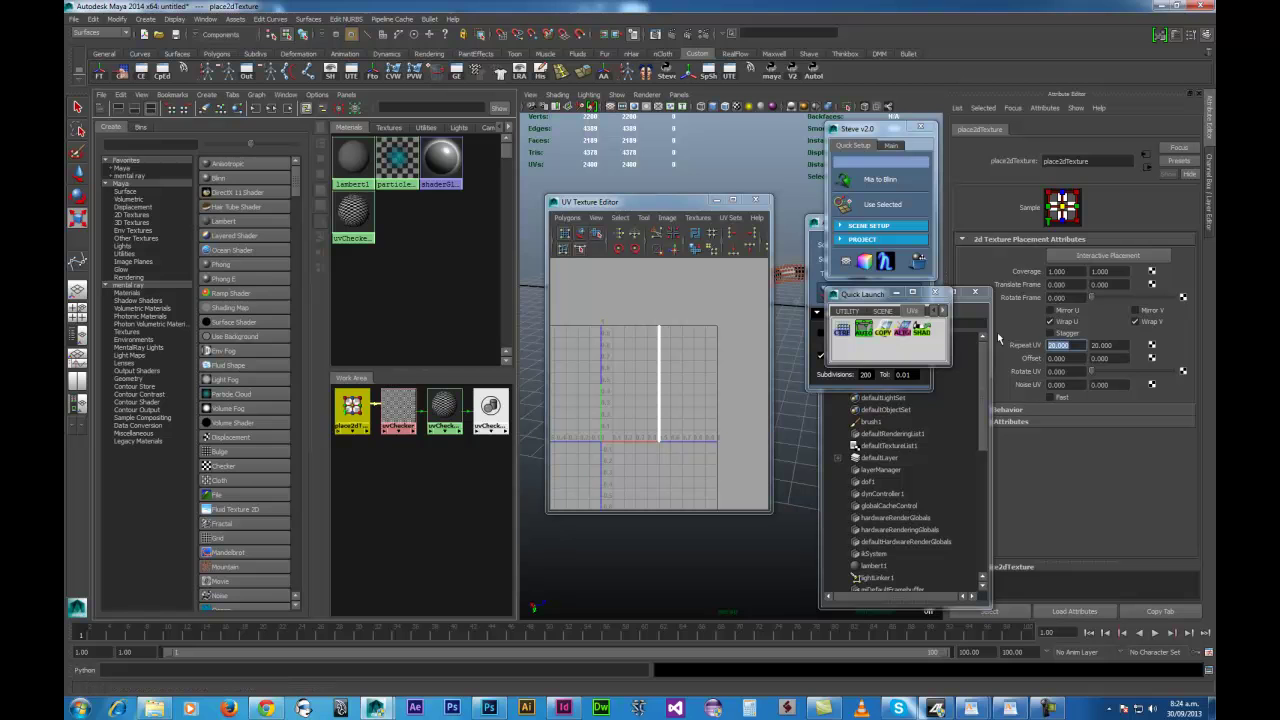
key(Tab)
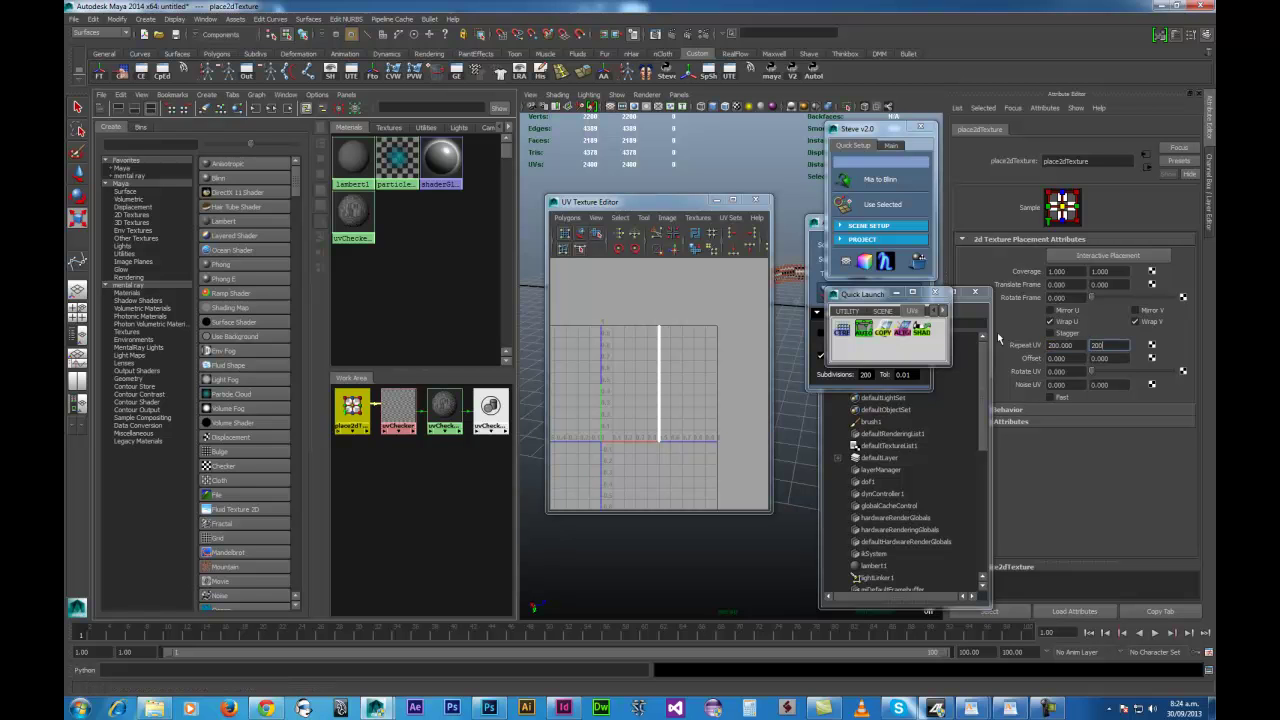
key(Return)
Minimize the UV Texture Editor and turn on the smooth mesh preview for the pipe, viewing its near bend up close
click(717, 201)
alt+right_drag(672, 400, 685, 417)
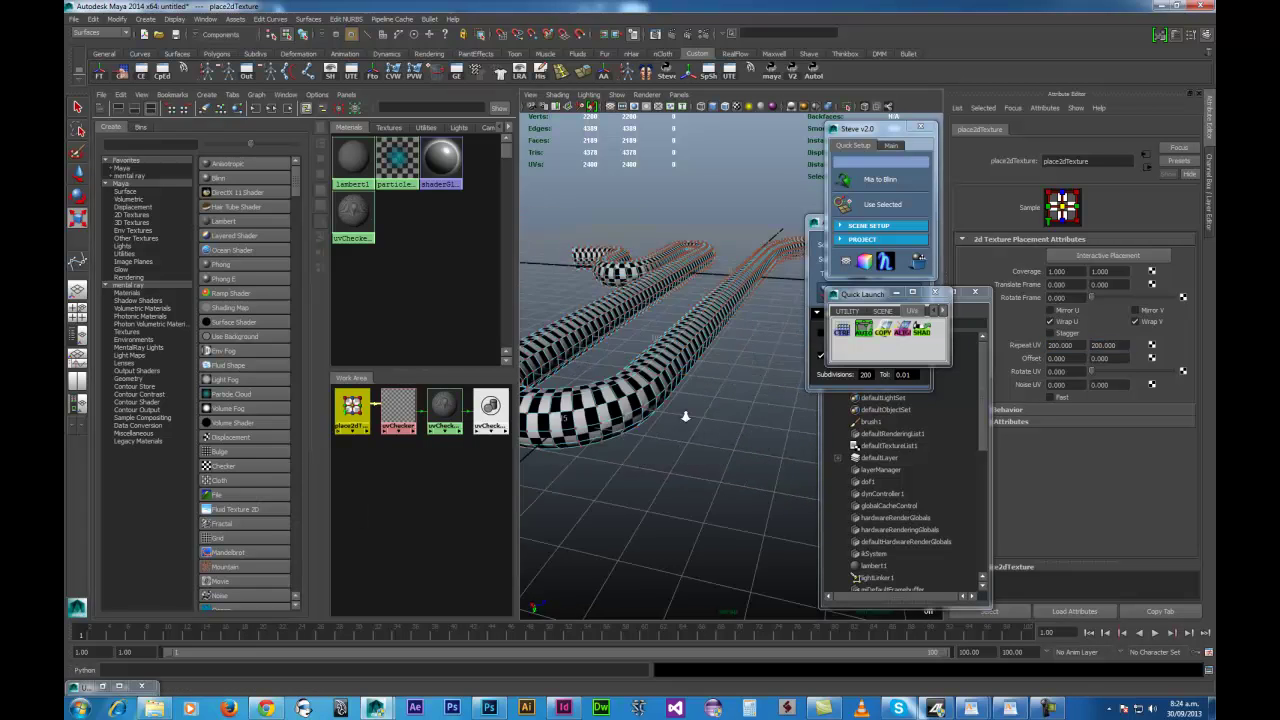
scroll(692, 430, up, 3)
scroll(728, 510, up, 4)
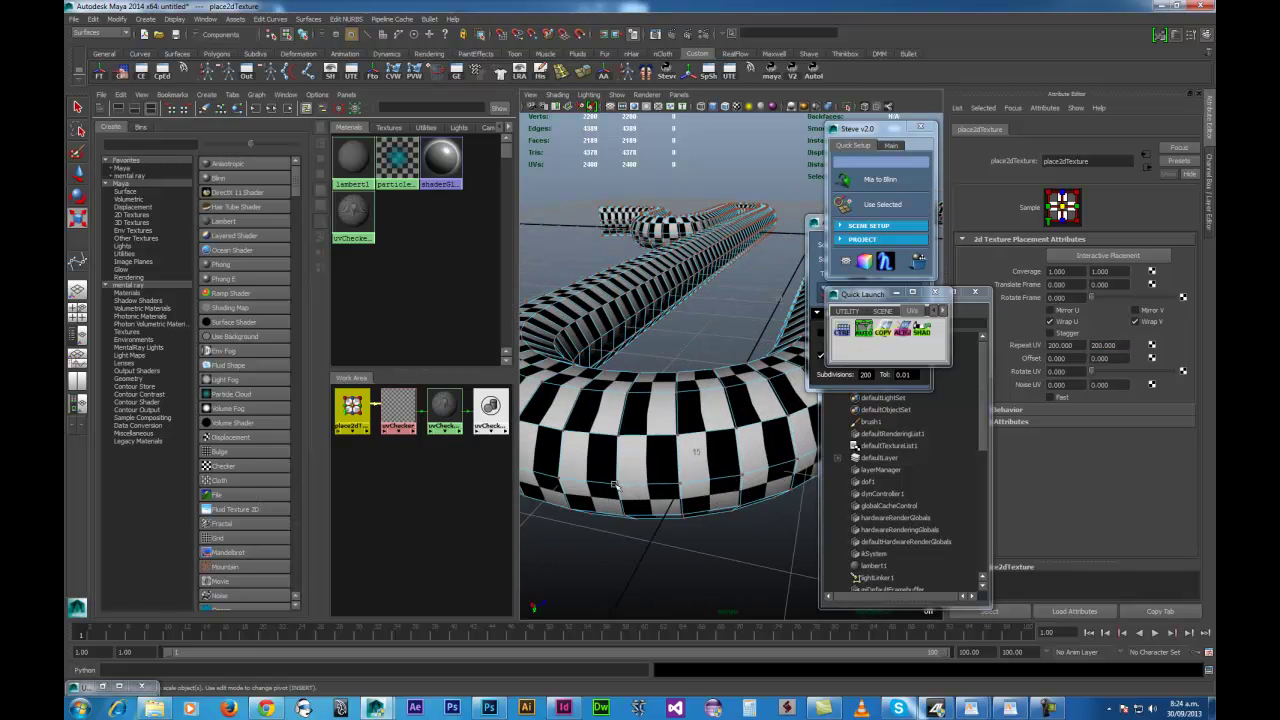
key(3)
click(689, 527)
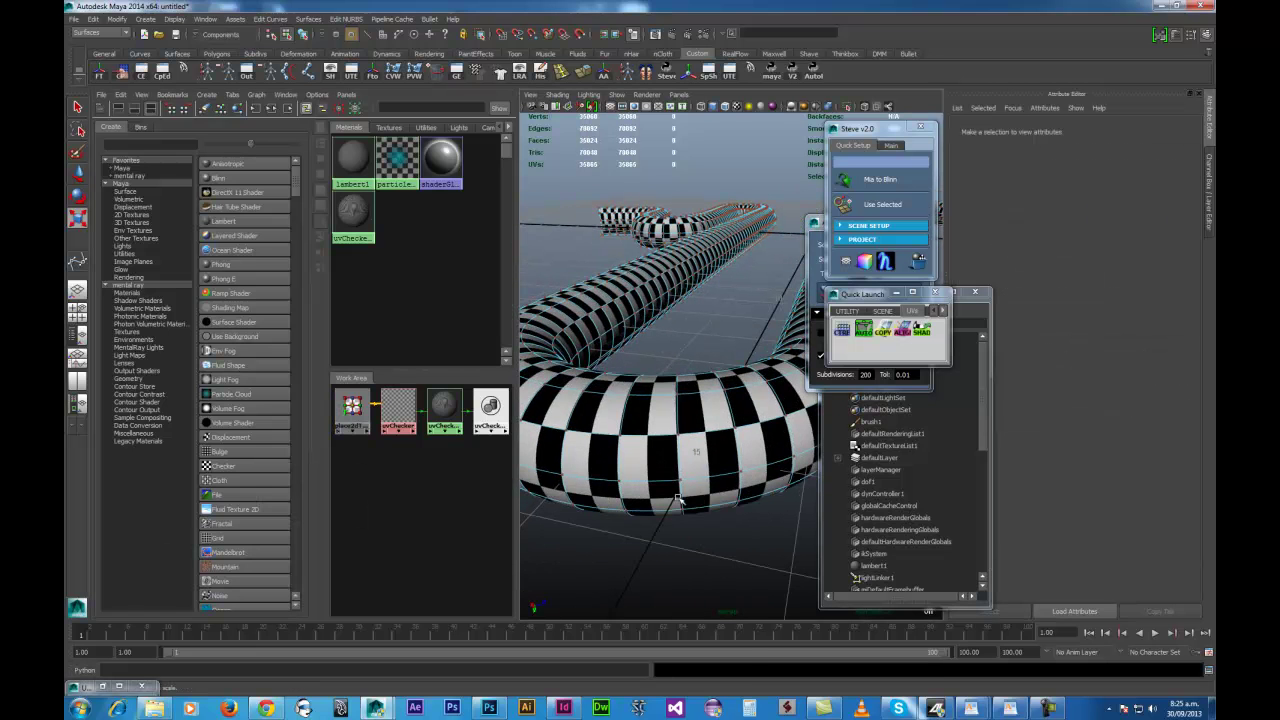
right_drag(702, 425, 748, 408)
Undo the Repeat UV changes on the checker texture's placement node
key(ctrl+z)
key(ctrl+z)
key(ctrl+z)
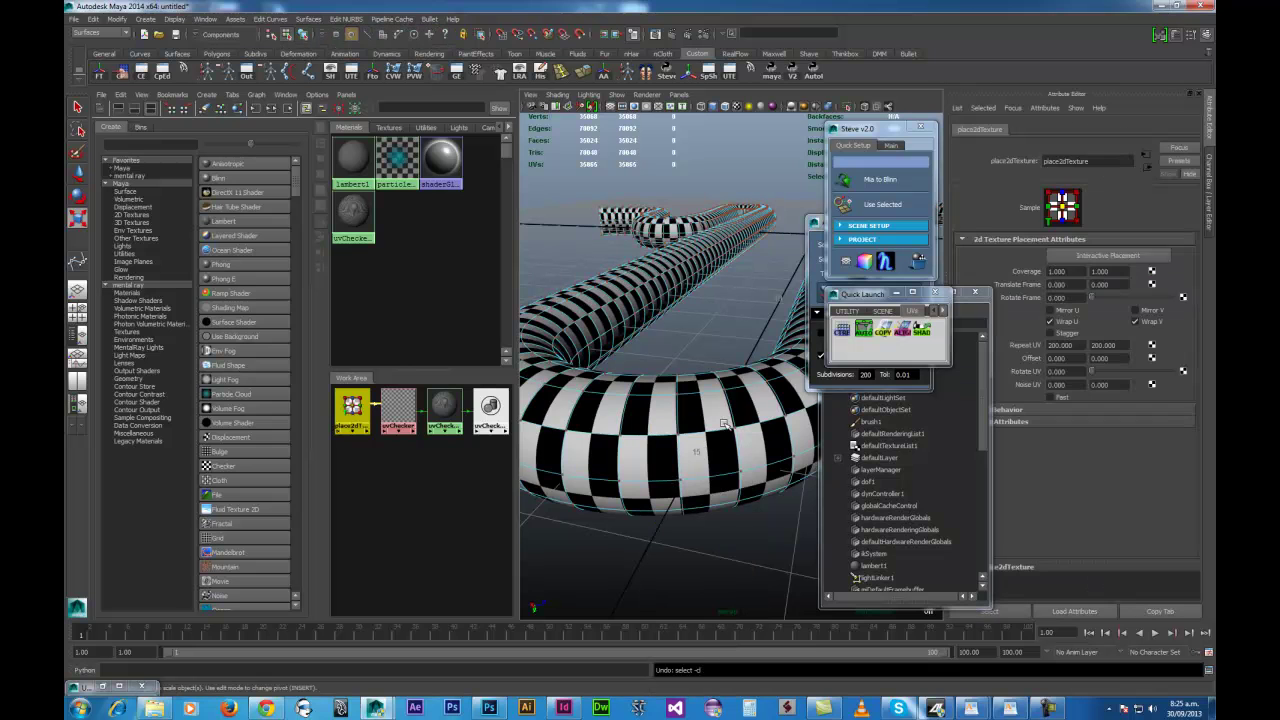
key(ctrl+z)
key(ctrl+z)
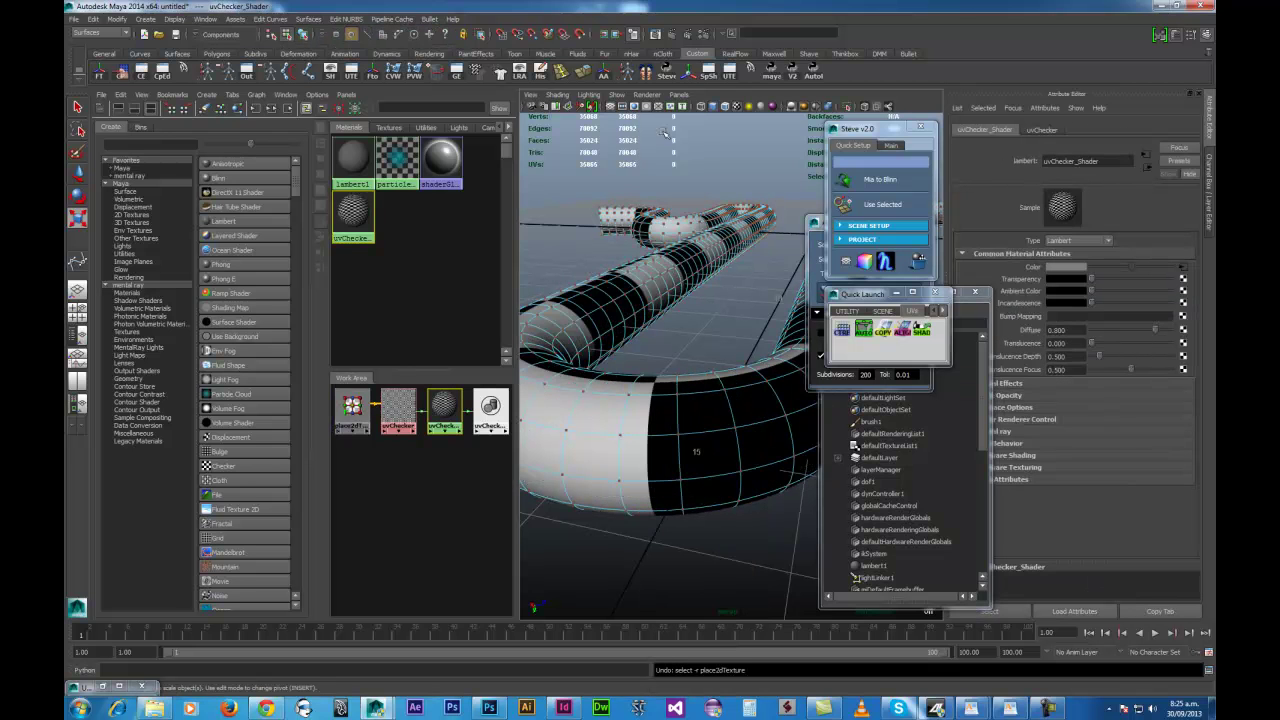
Check the pipe's UV layout in the UV Texture Editor, and minimize the editor
click(732, 76)
click(733, 77)
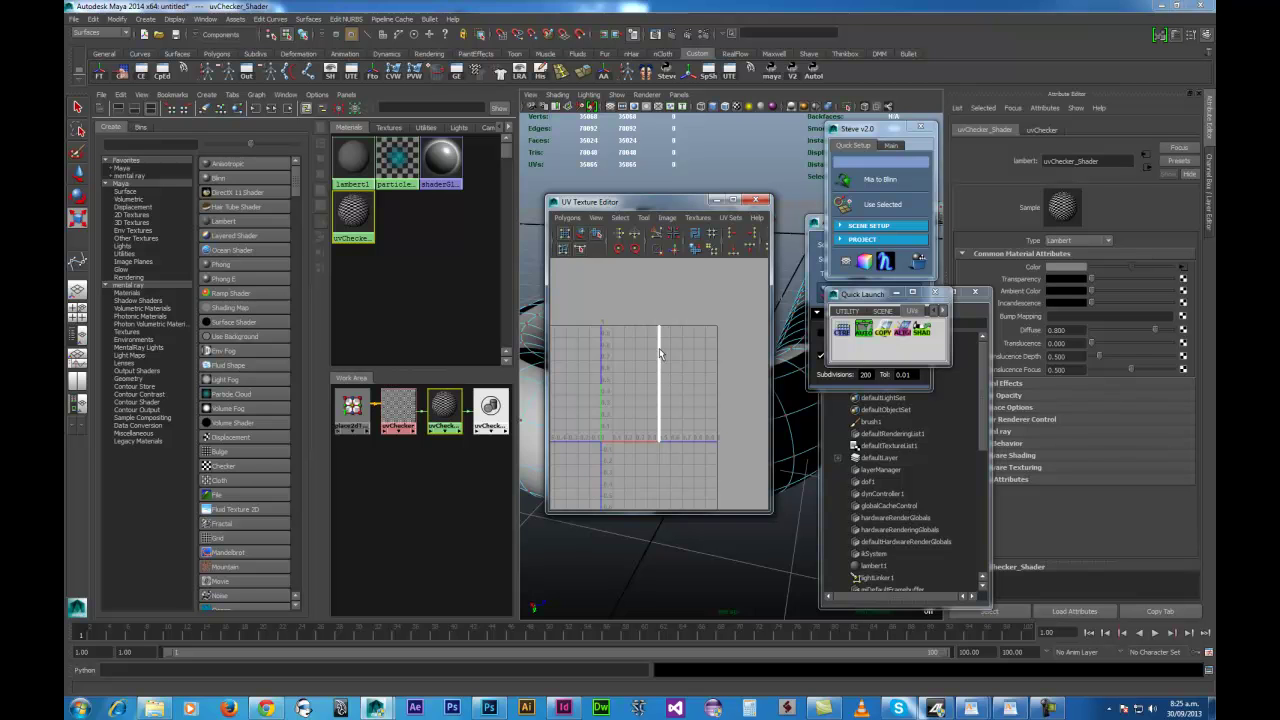
click(731, 200)
Undo the checker shading and the pipe generation back to the Bezier curve, and return to object selection mode
click(733, 399)
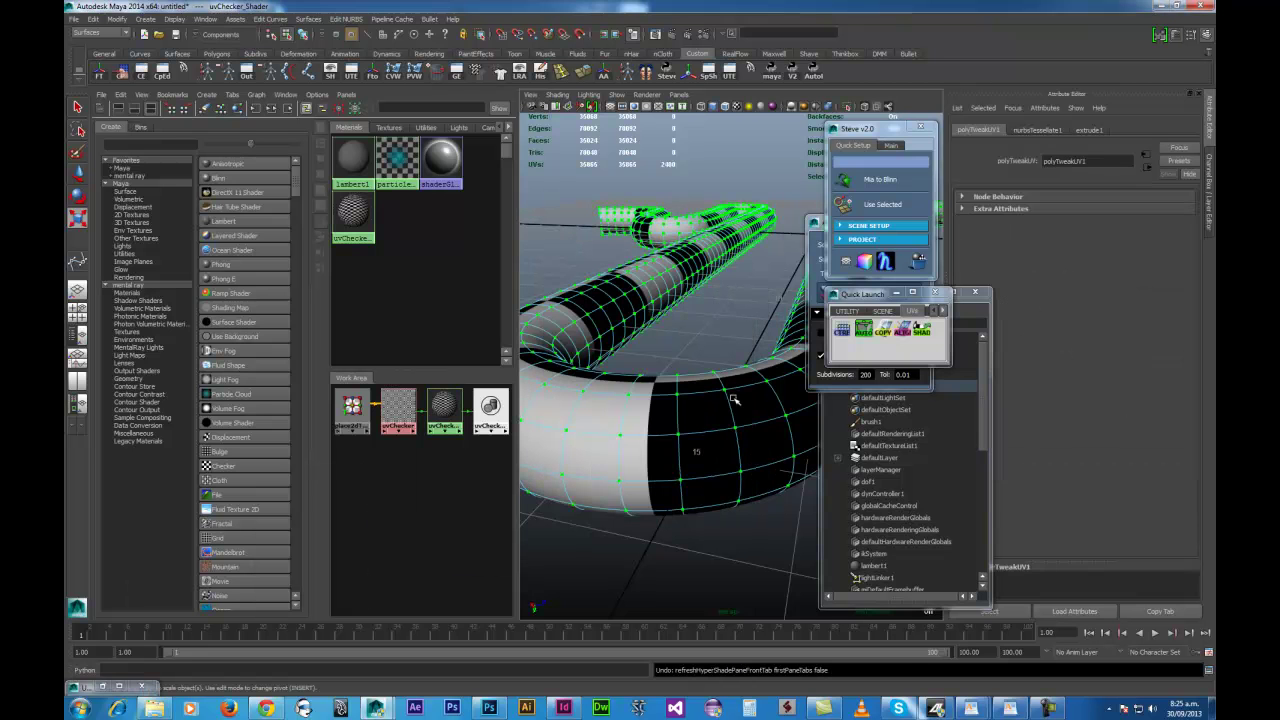
key(ctrl+z)
key(ctrl+z)
key(ctrl+z)
key(ctrl+z)
key(ctrl+z)
key(ctrl+z)
key(ctrl+z)
key(ctrl+z)
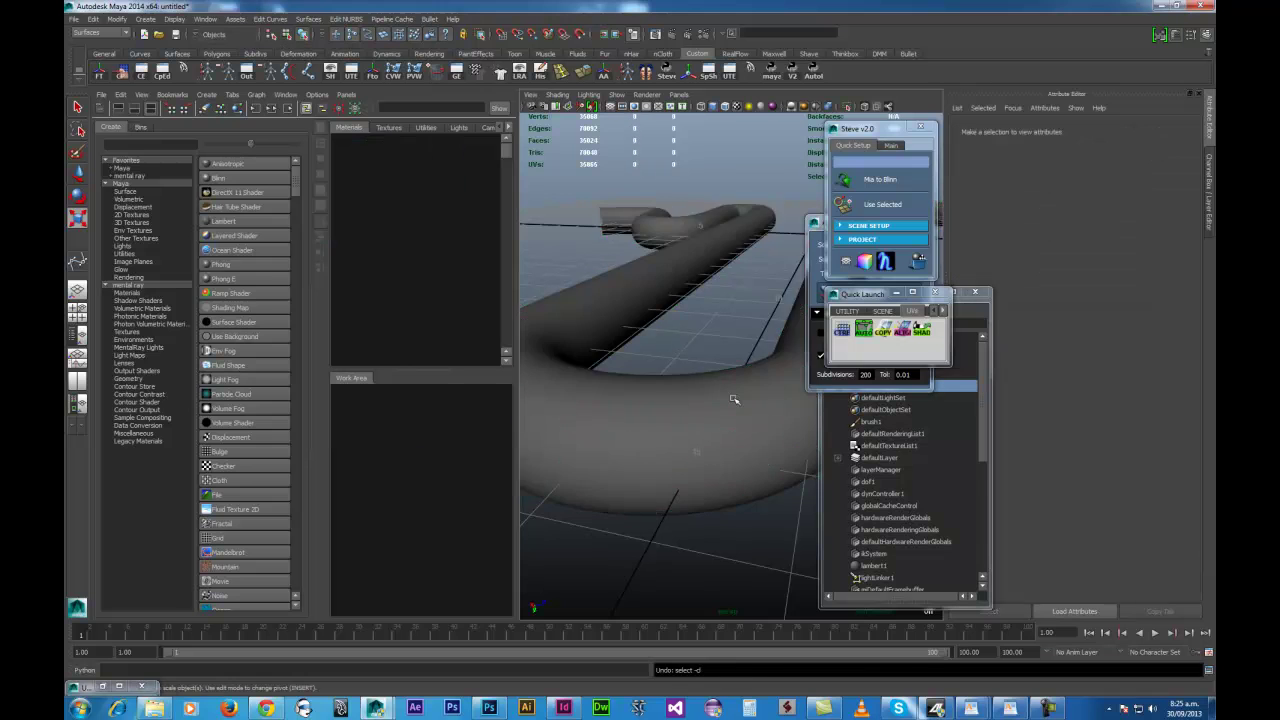
key(ctrl+z)
key(ctrl+z)
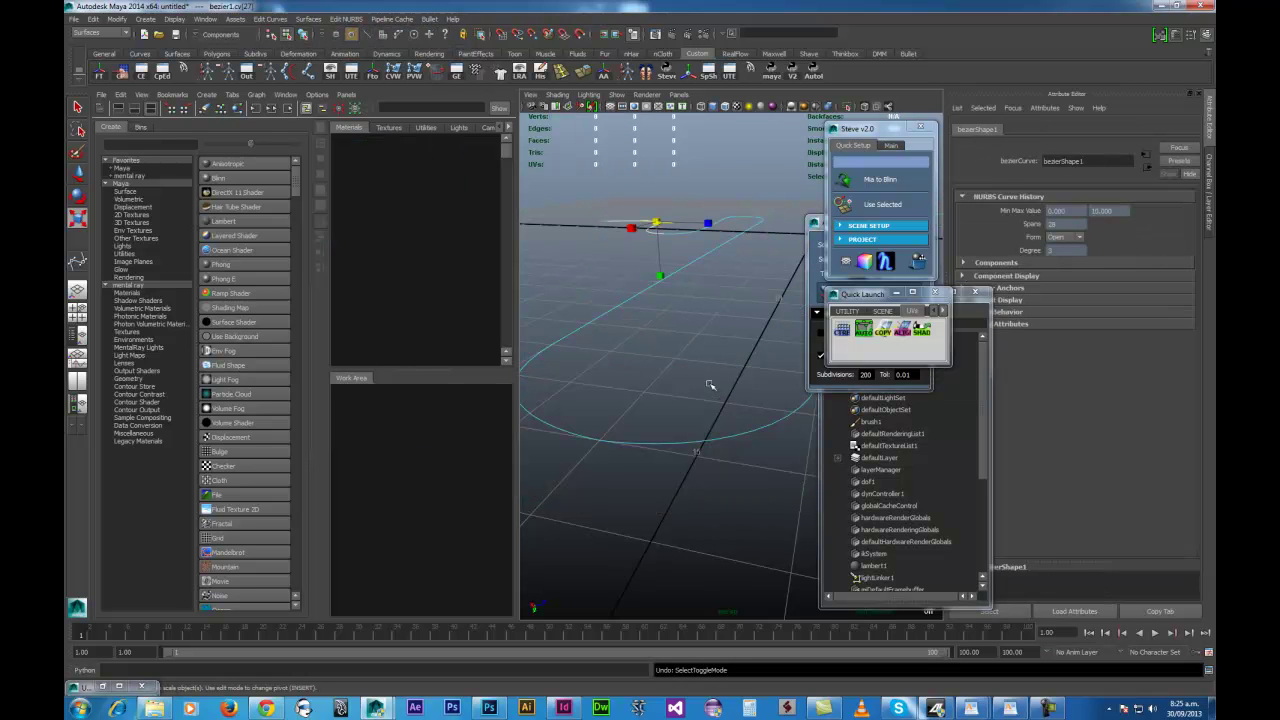
key(F8)
Enable UVs in Auto Pipe's advanced options and generate a pipe from the Bezier curve
alt+right_drag(738, 517, 674, 406)
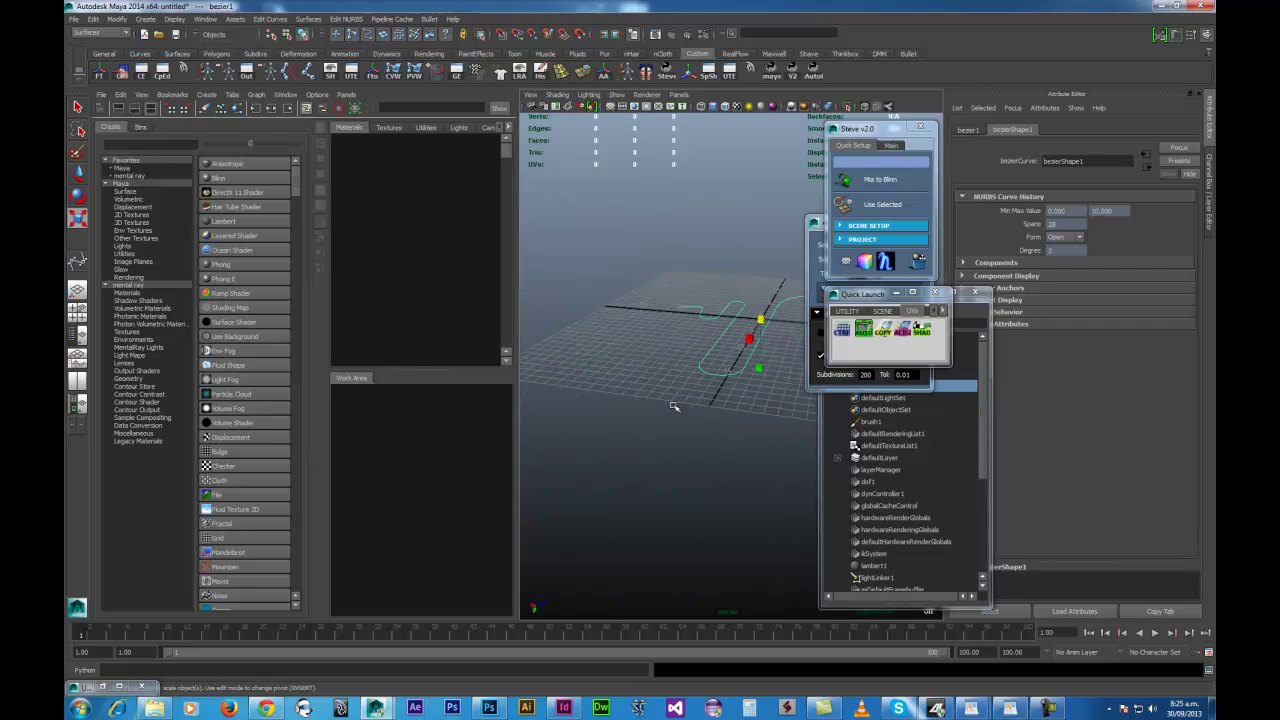
alt+drag(674, 406, 670, 436)
alt+middle_drag(732, 475, 674, 481)
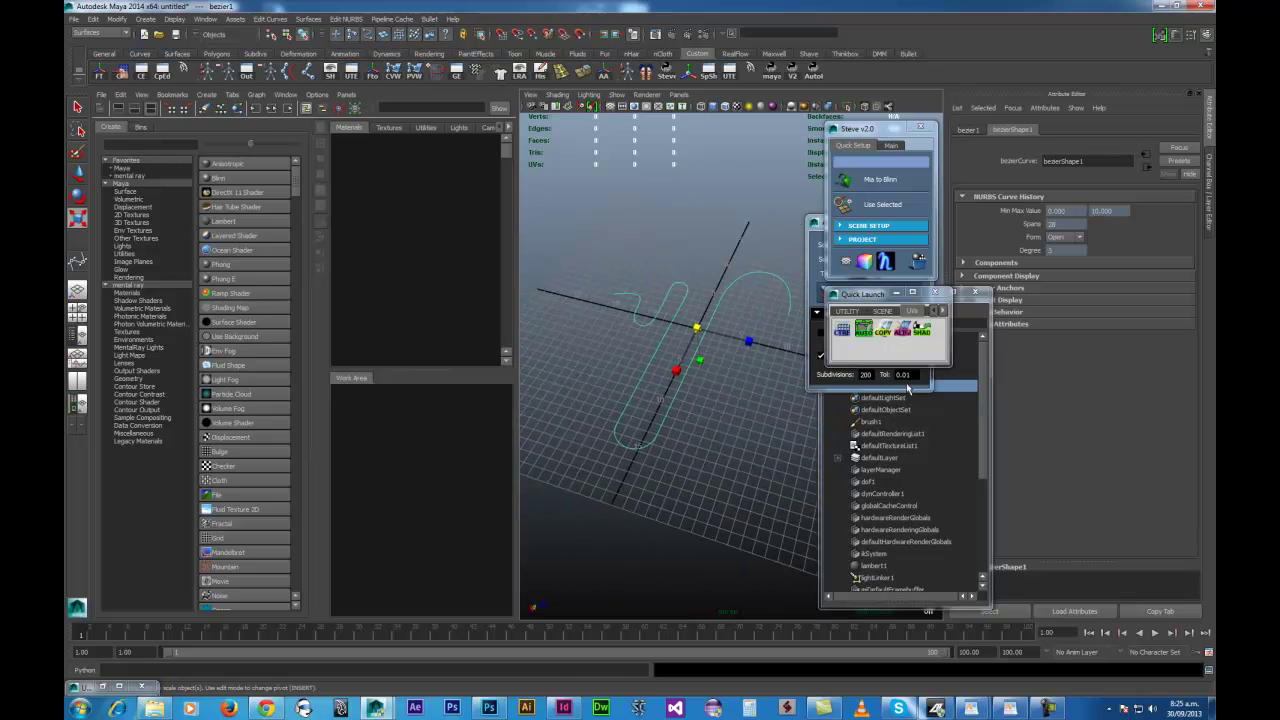
click(815, 223)
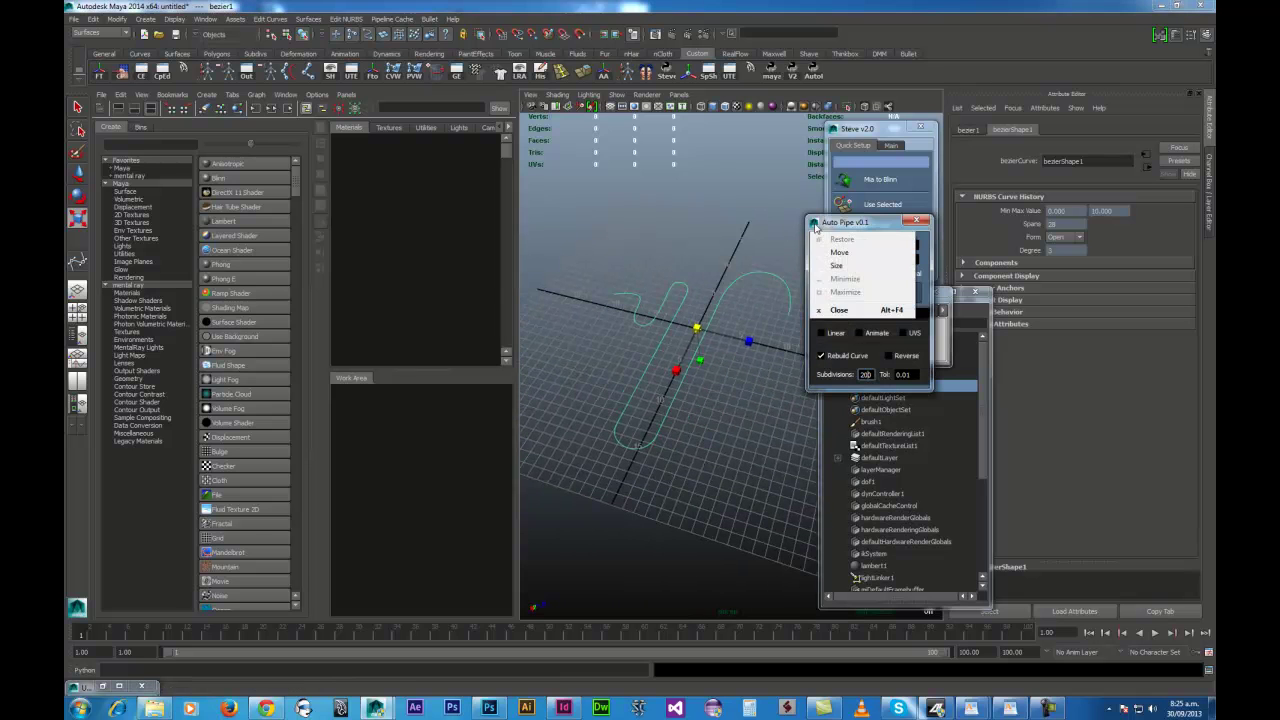
click(866, 223)
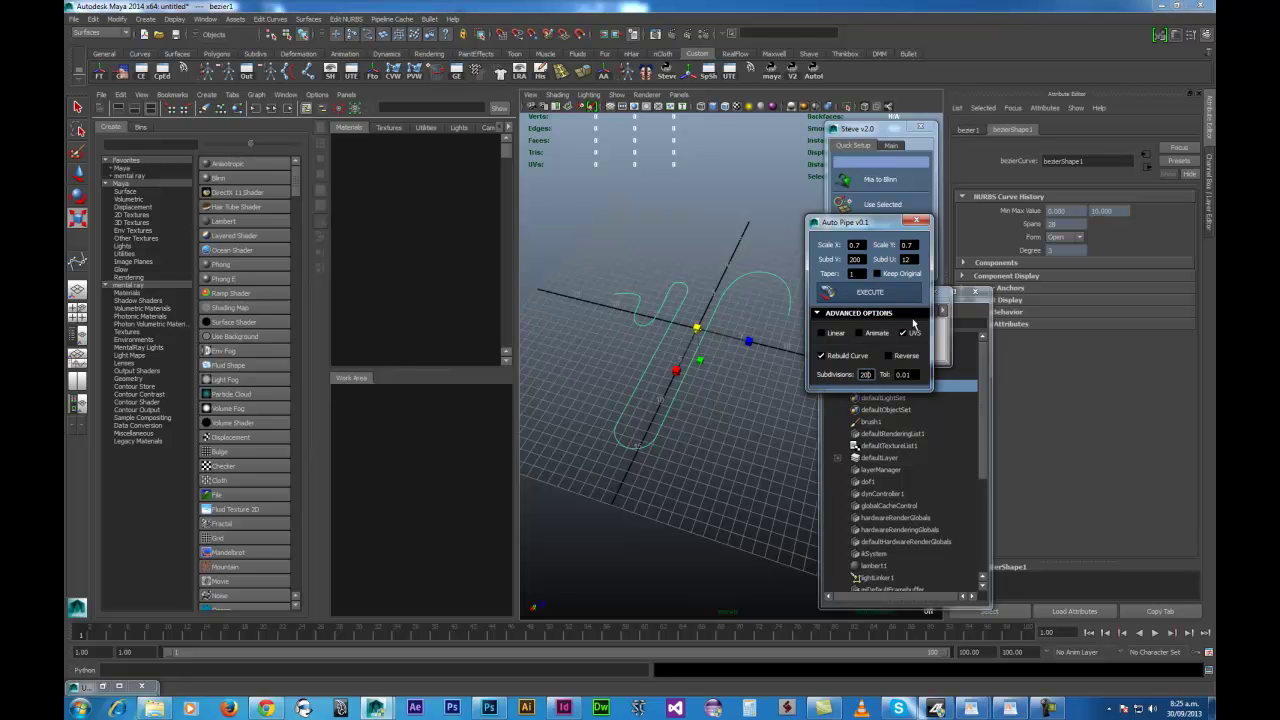
click(869, 291)
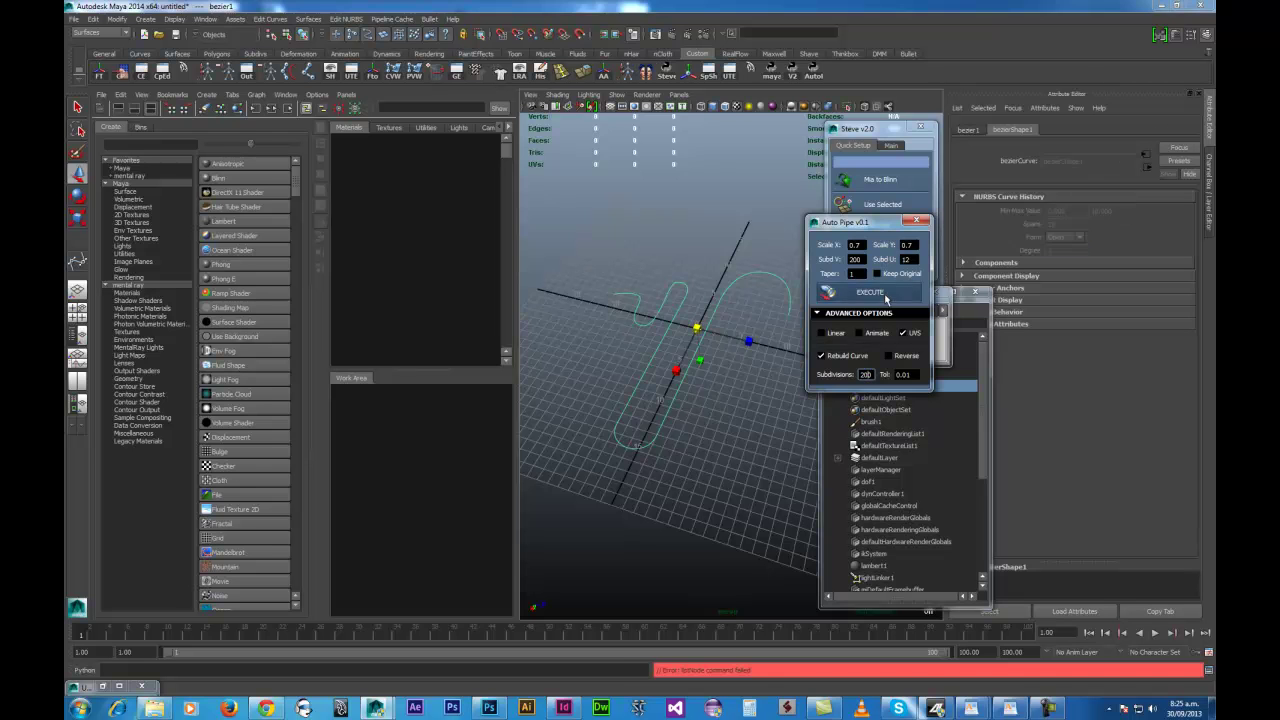
alt+right_drag(573, 358, 603, 367)
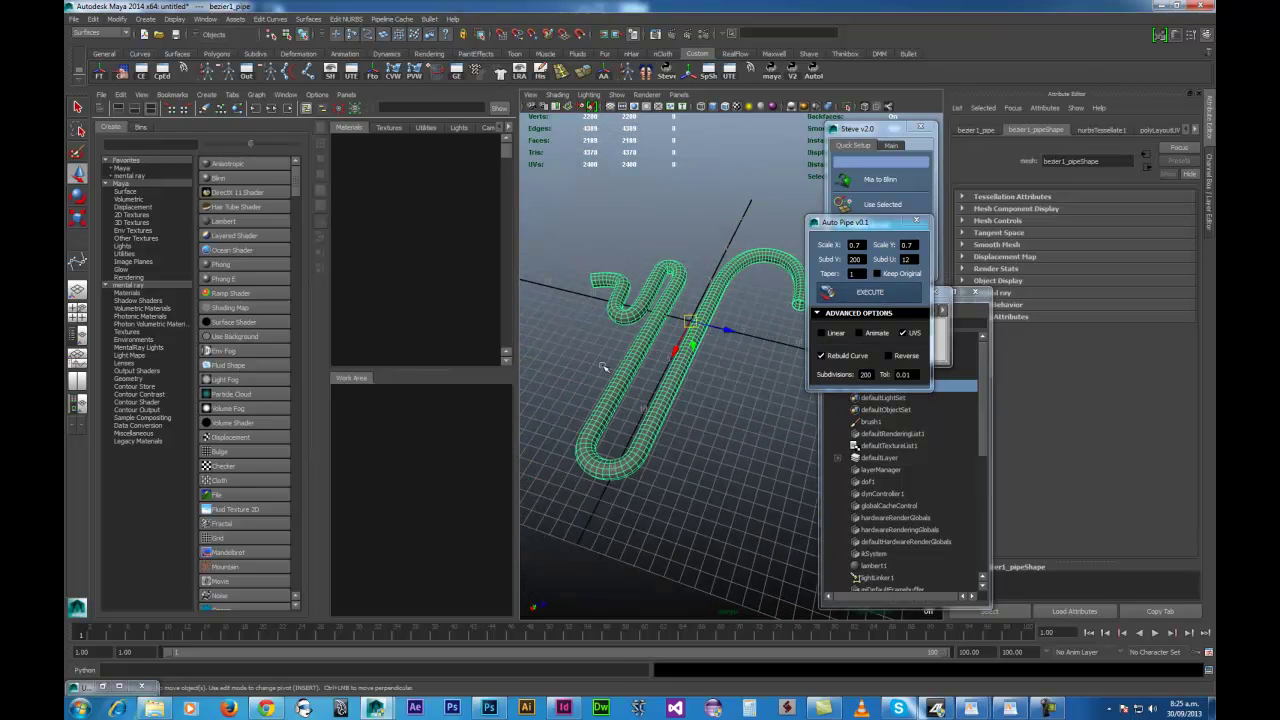
Collapse Auto Pipe's advanced options, move its window below Quick Launch, and apply the uvChecker shader to the pipe
click(848, 313)
drag(858, 228, 878, 402)
click(916, 326)
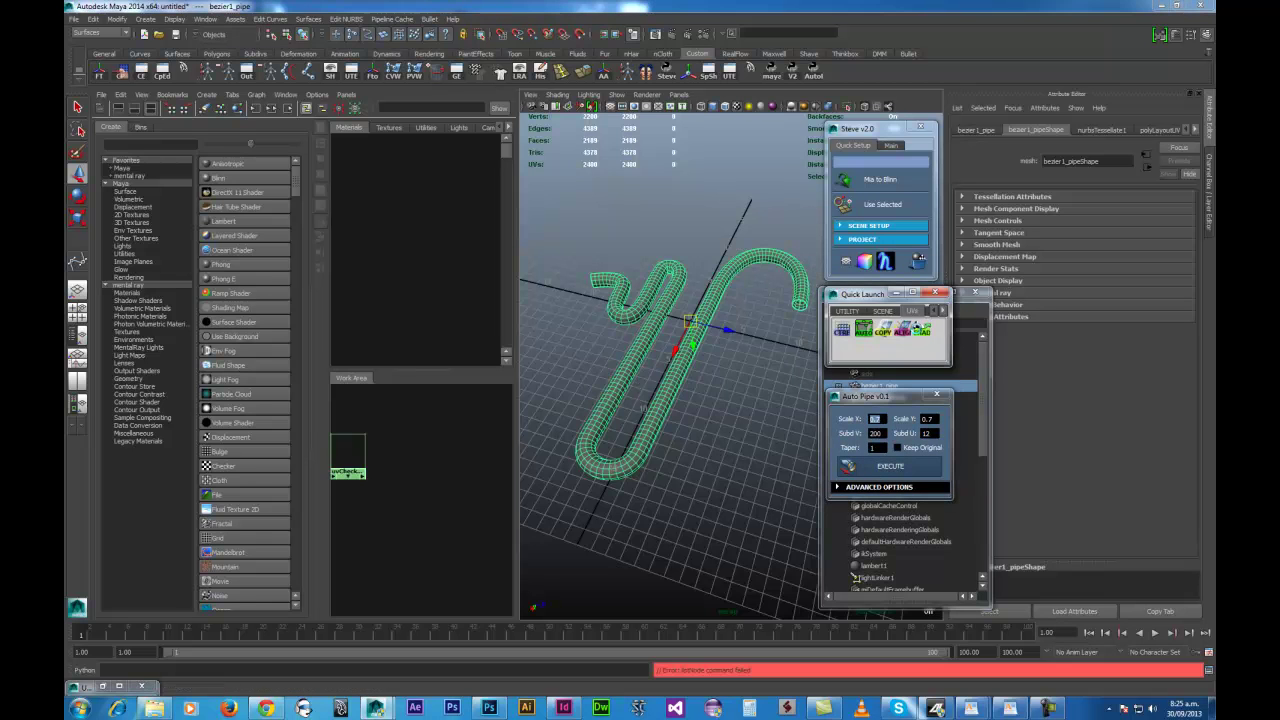
Set the Repeat UV of the checker's 2D texture placement to 100 by 100
scroll(395, 471, down, 1)
alt+middle_drag(435, 480, 515, 466)
click(378, 443)
click(1058, 345)
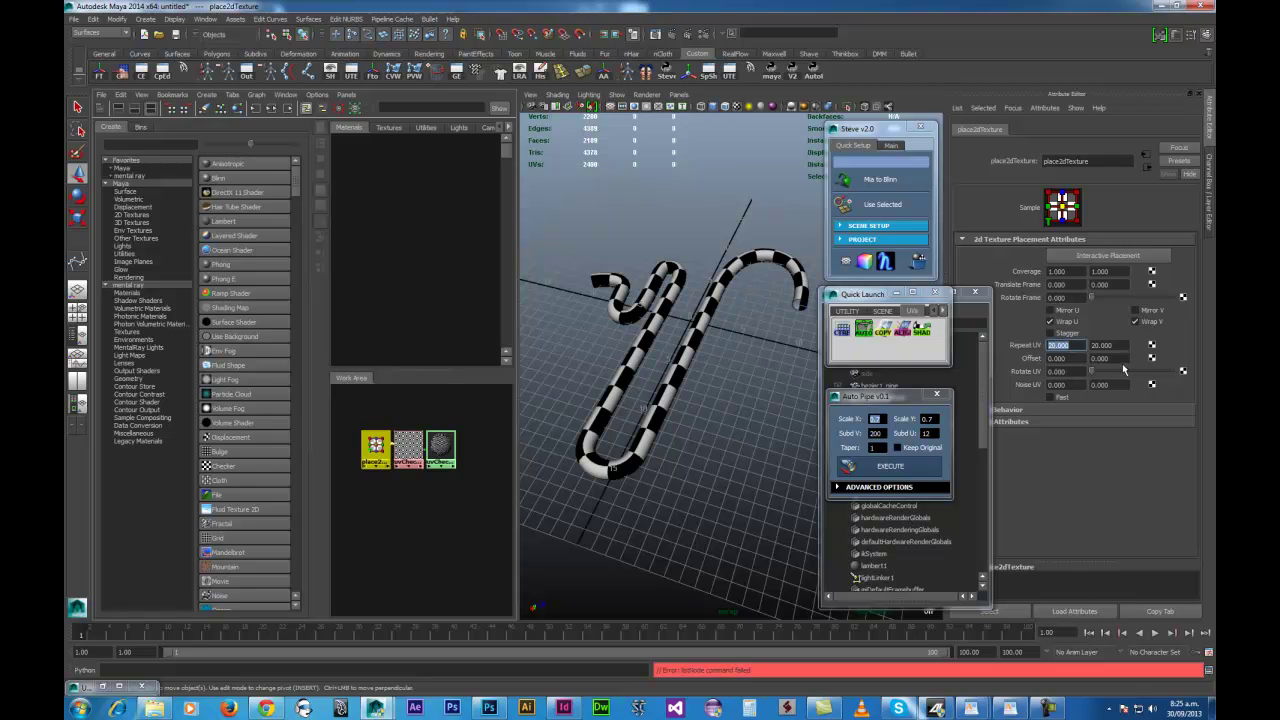
text(100)
key(Tab)
text(100)
key(Return)
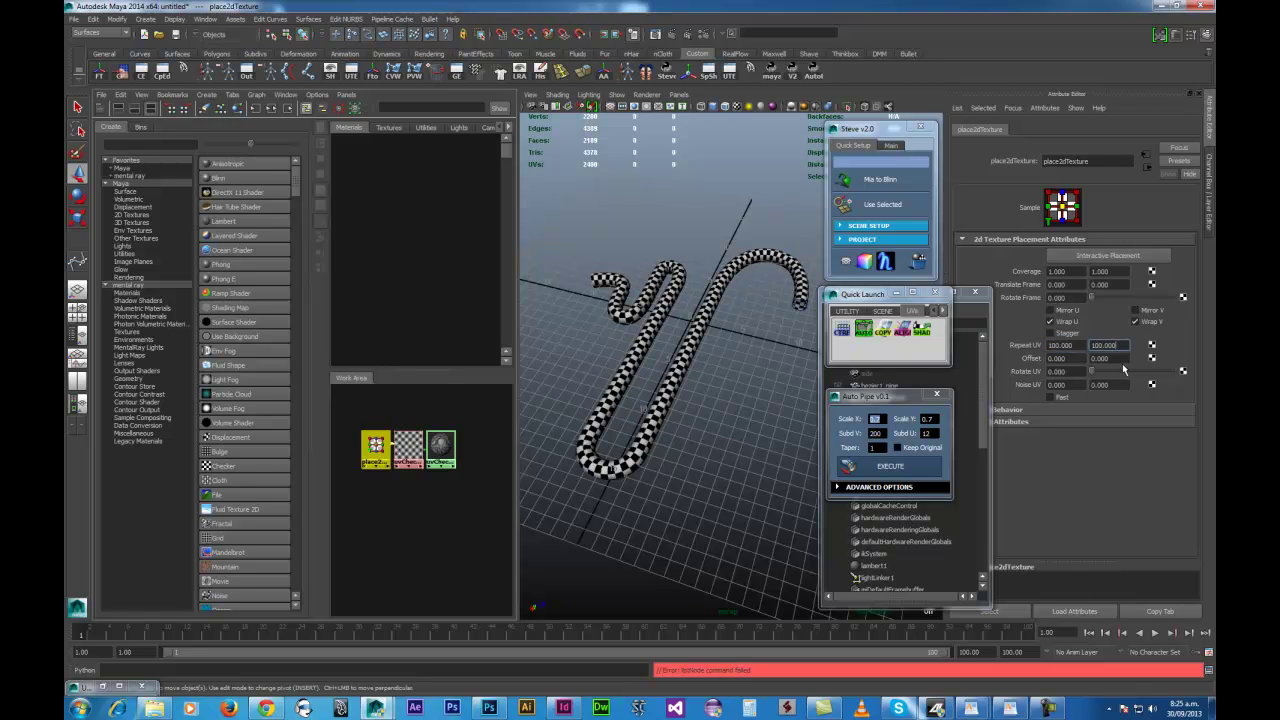
Inspect the checker pattern along the pipe's straight runs and bends with the smooth mesh preview on
mouse_move(702, 428)
alt+mouse_down()
mouse_move(694, 477)
mouse_move(671, 443)
mouse_move(734, 543)
mouse_move(648, 451)
mouse_move(651, 423)
mouse_move(729, 471)
mouse_move(709, 441)
alt+mouse_up()
alt+right_drag(711, 441, 652, 408)
click(682, 364)
alt+drag(652, 408, 703, 497)
alt+middle_drag(725, 497, 577, 497)
alt+right_drag(577, 497, 757, 466)
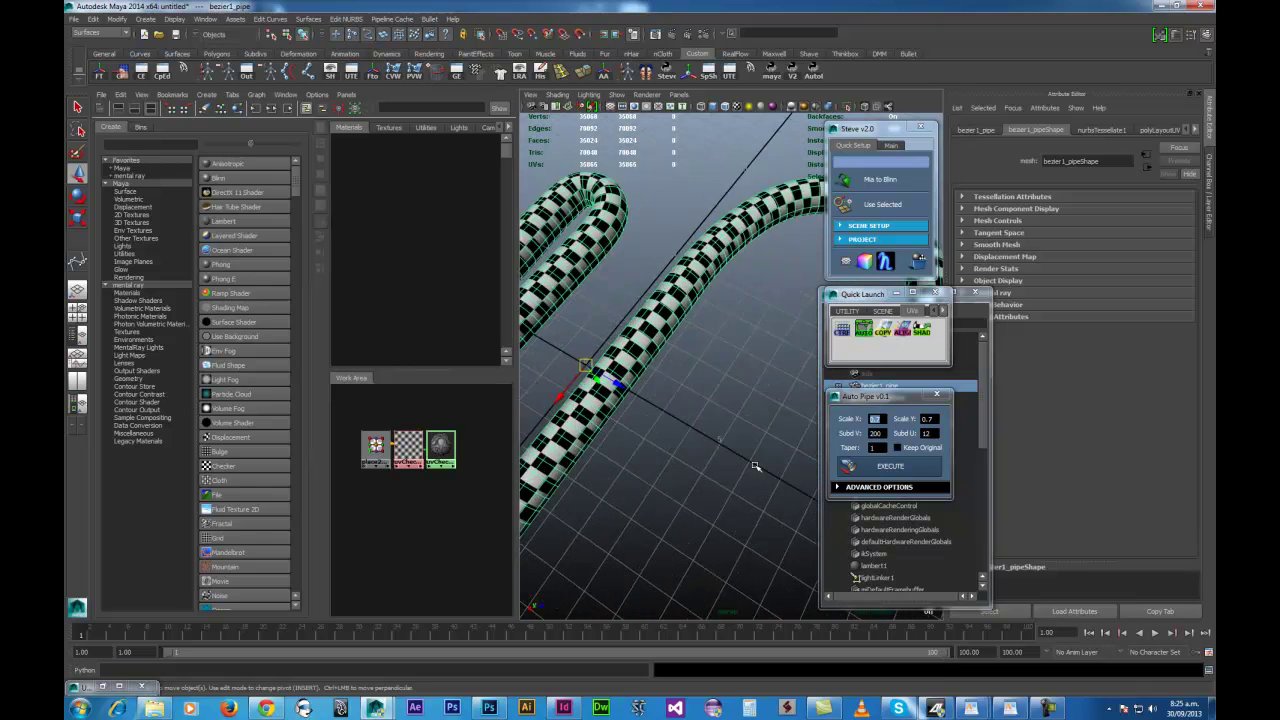
alt+middle_drag(757, 466, 612, 491)
alt+drag(612, 491, 667, 474)
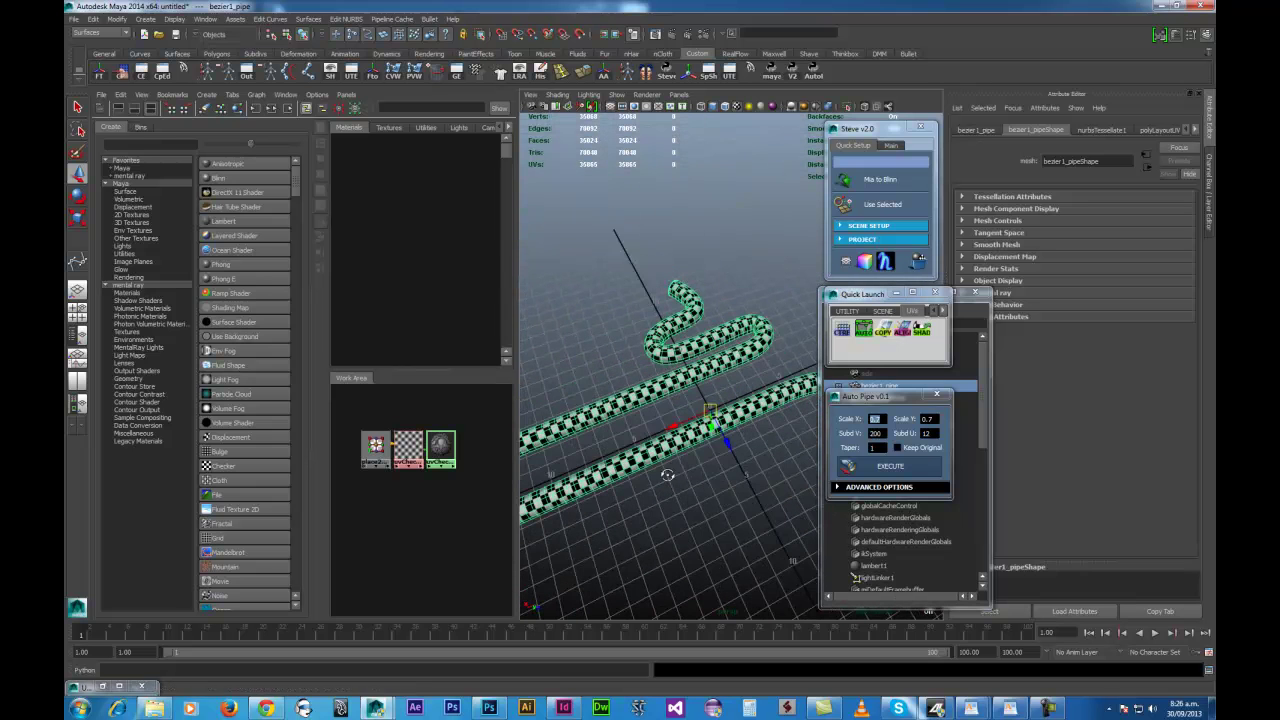
Close the Outliner and undo the checker shading and the pipe, returning to the selected Bezier curve
click(976, 292)
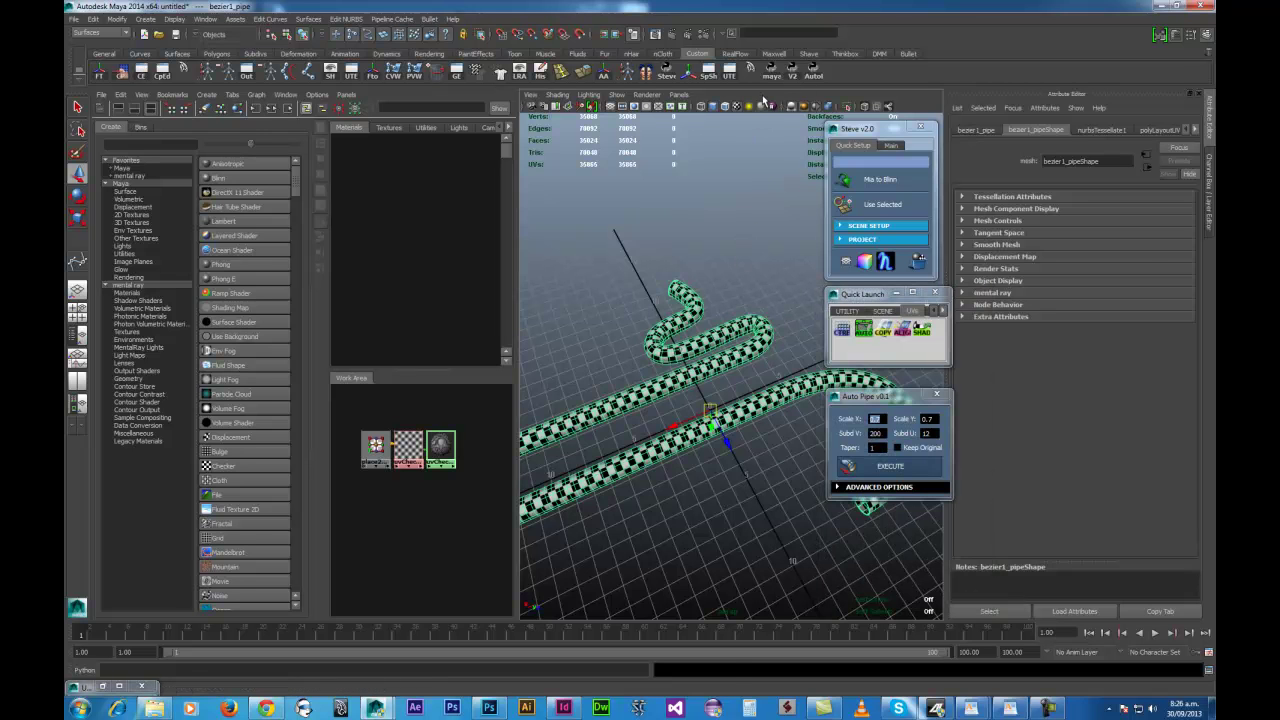
key(ctrl+z)
key(ctrl+z)
key(ctrl+z)
key(ctrl+z)
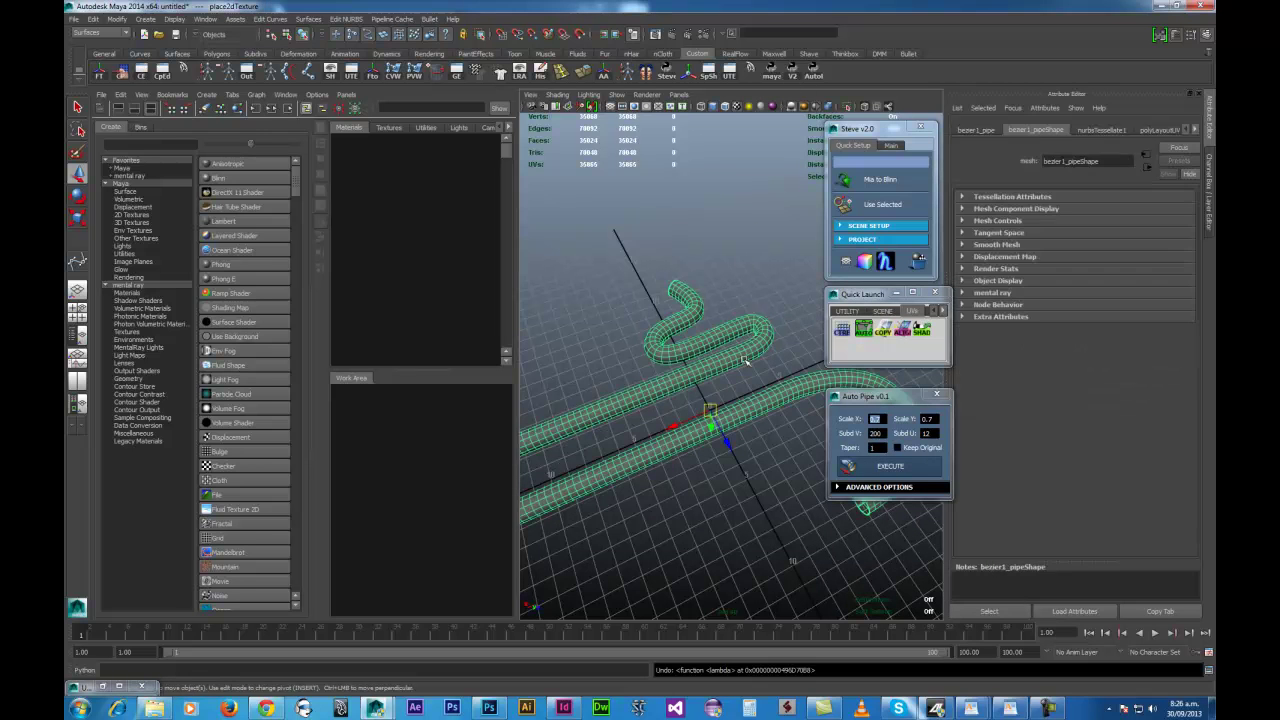
key(ctrl+z)
click(779, 370)
drag(777, 368, 789, 409)
alt+right_drag(777, 431, 725, 456)
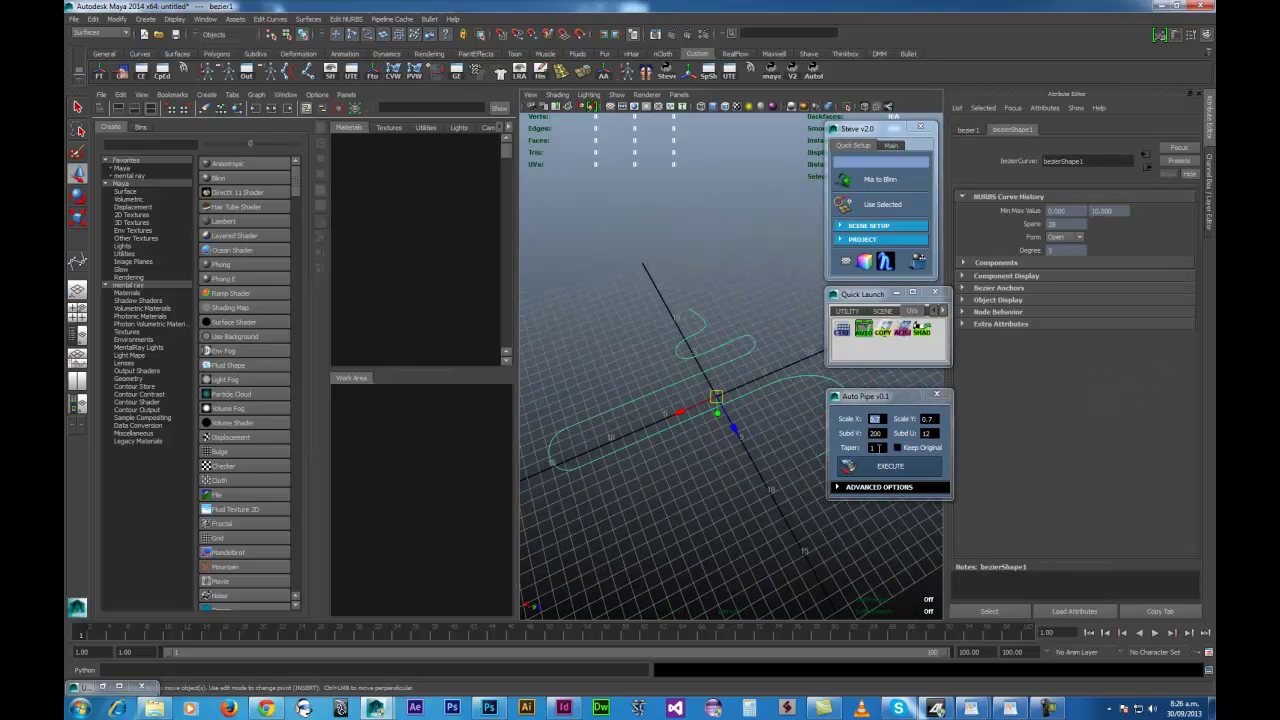
Set Auto Pipe's Taper to 0 and generate a tapered pipe from the curve
drag(879, 448, 823, 433)
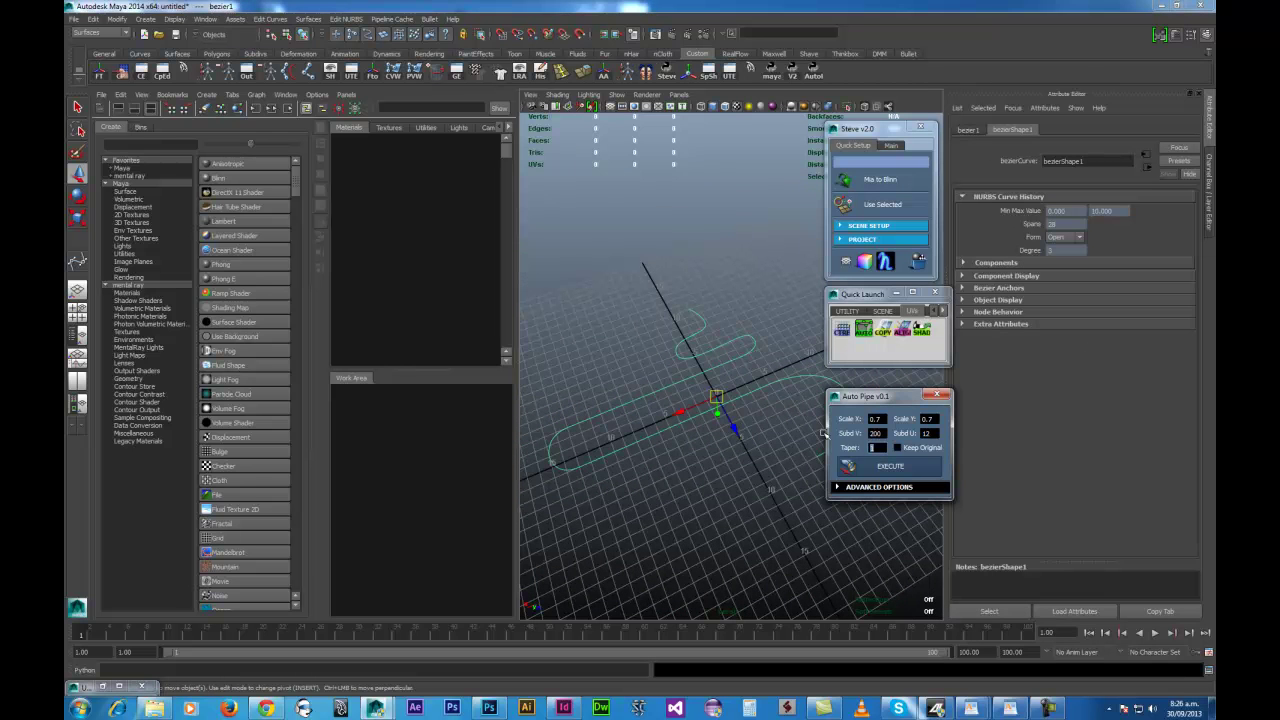
click(890, 466)
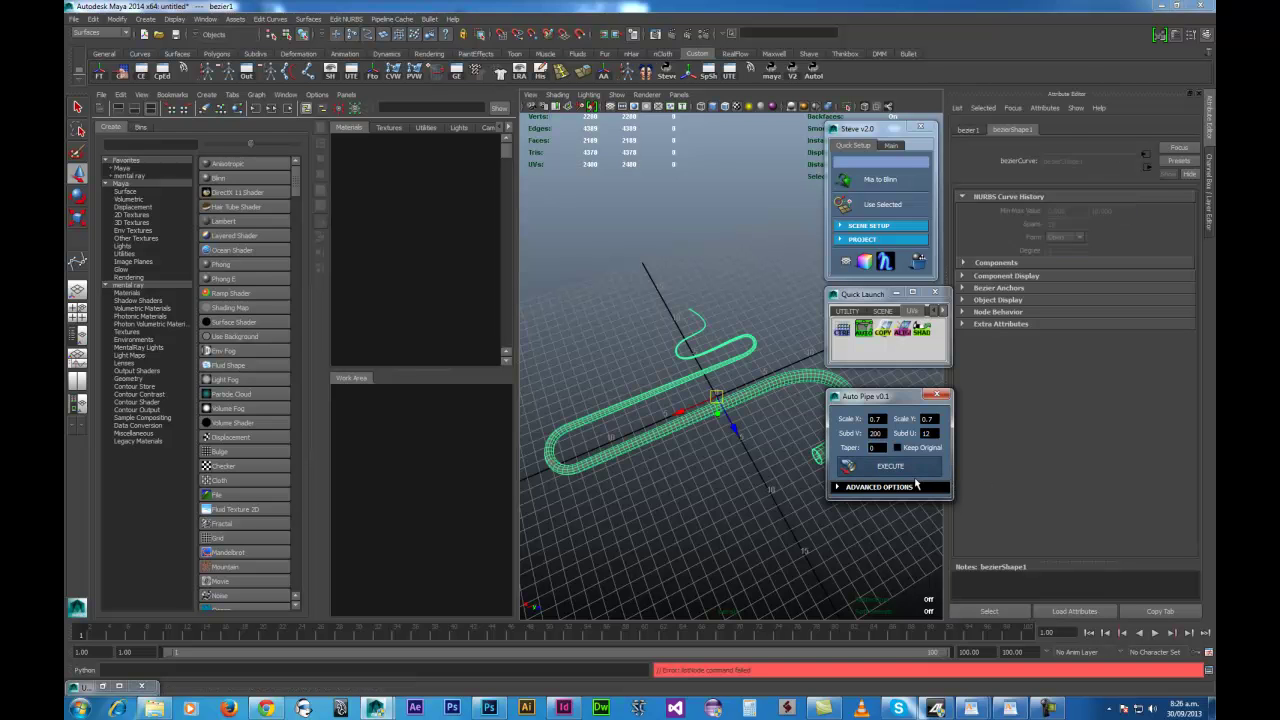
mouse_move(709, 466)
alt+mouse_down()
mouse_move(752, 486)
mouse_move(694, 472)
alt+mouse_up()
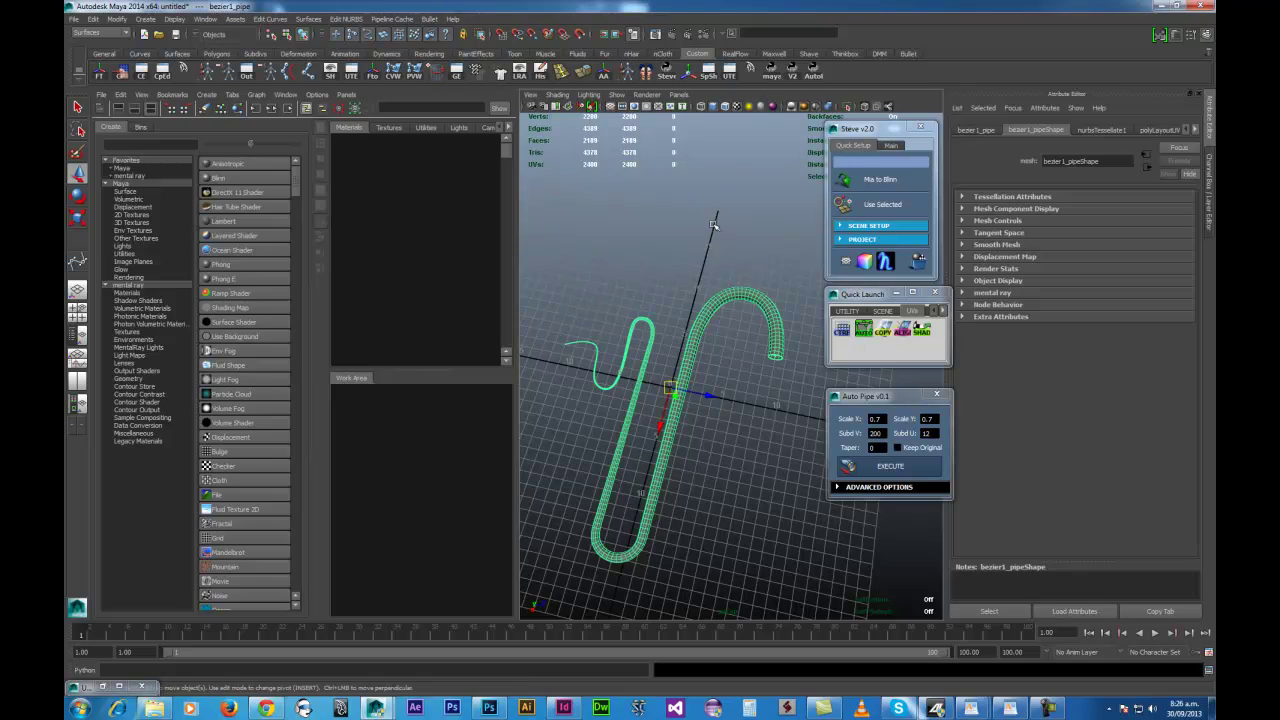
Maximize the perspective view and examine how the pipe narrows along the curve
key(space)
mouse_move(551, 437)
alt+mouse_down()
mouse_move(523, 437)
mouse_move(548, 445)
alt+mouse_up()
alt+right_drag(548, 445, 586, 476)
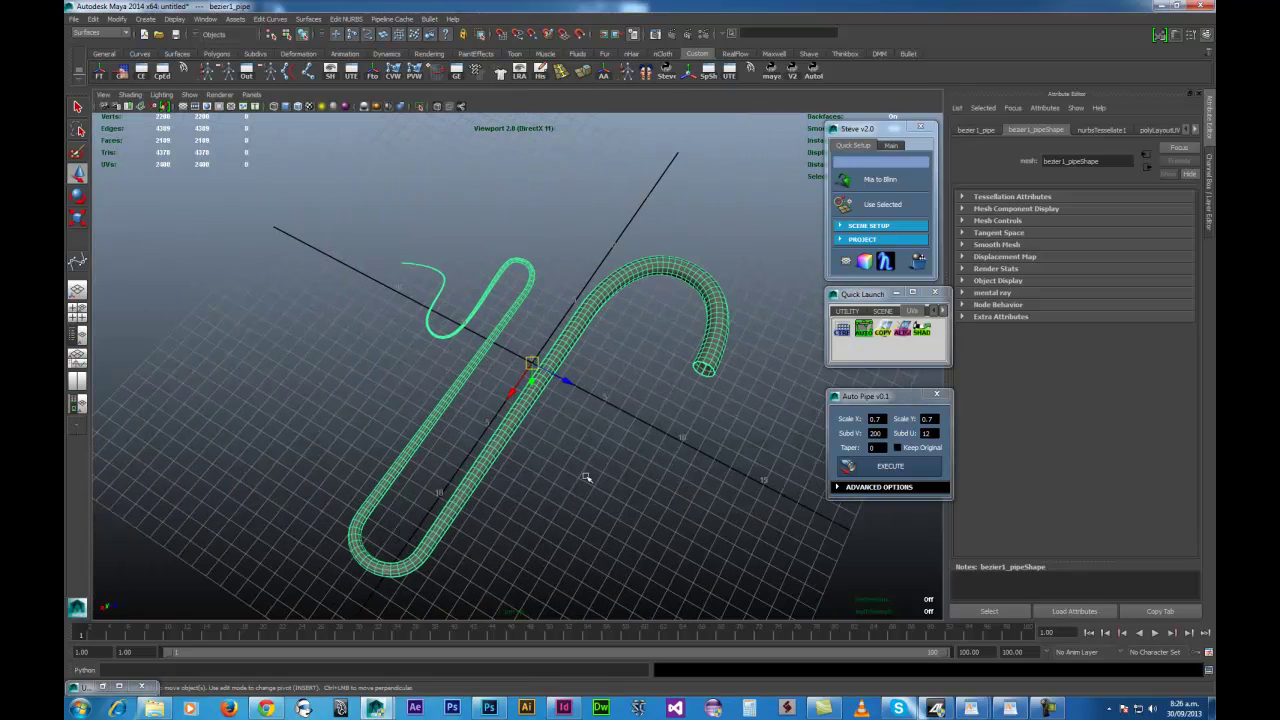
alt+drag(403, 511, 605, 493)
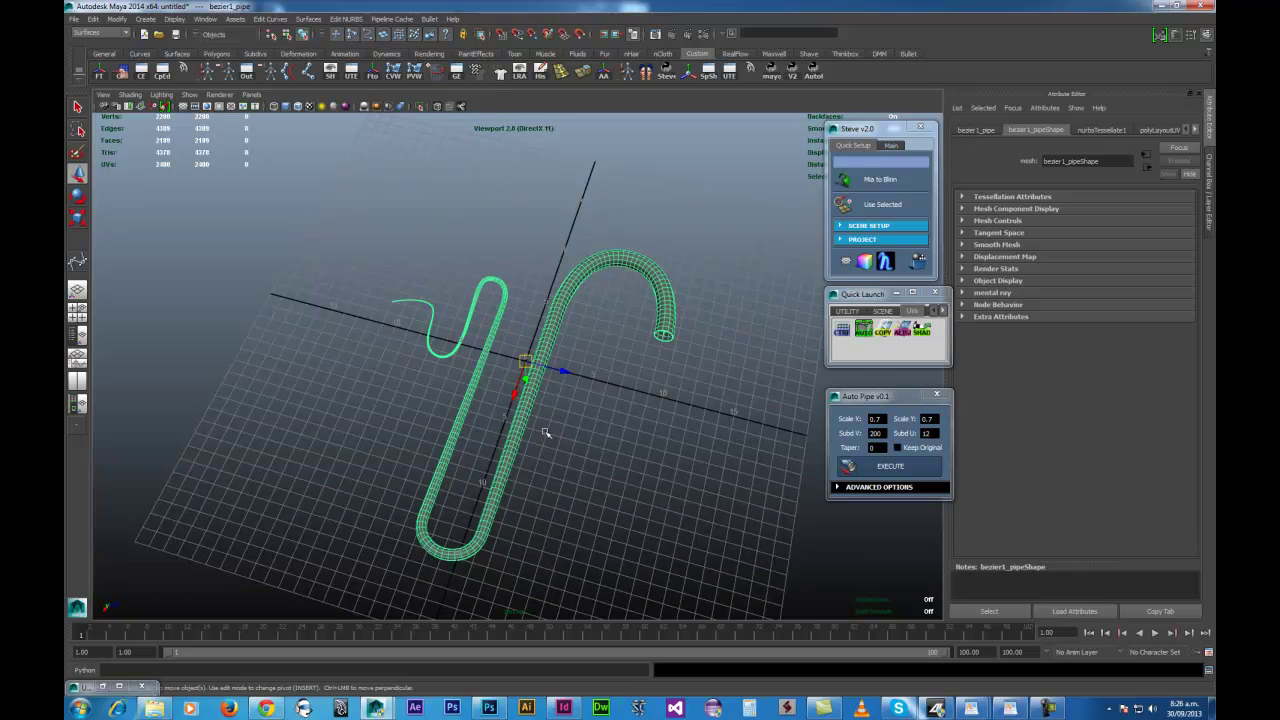
alt+drag(545, 432, 647, 326)
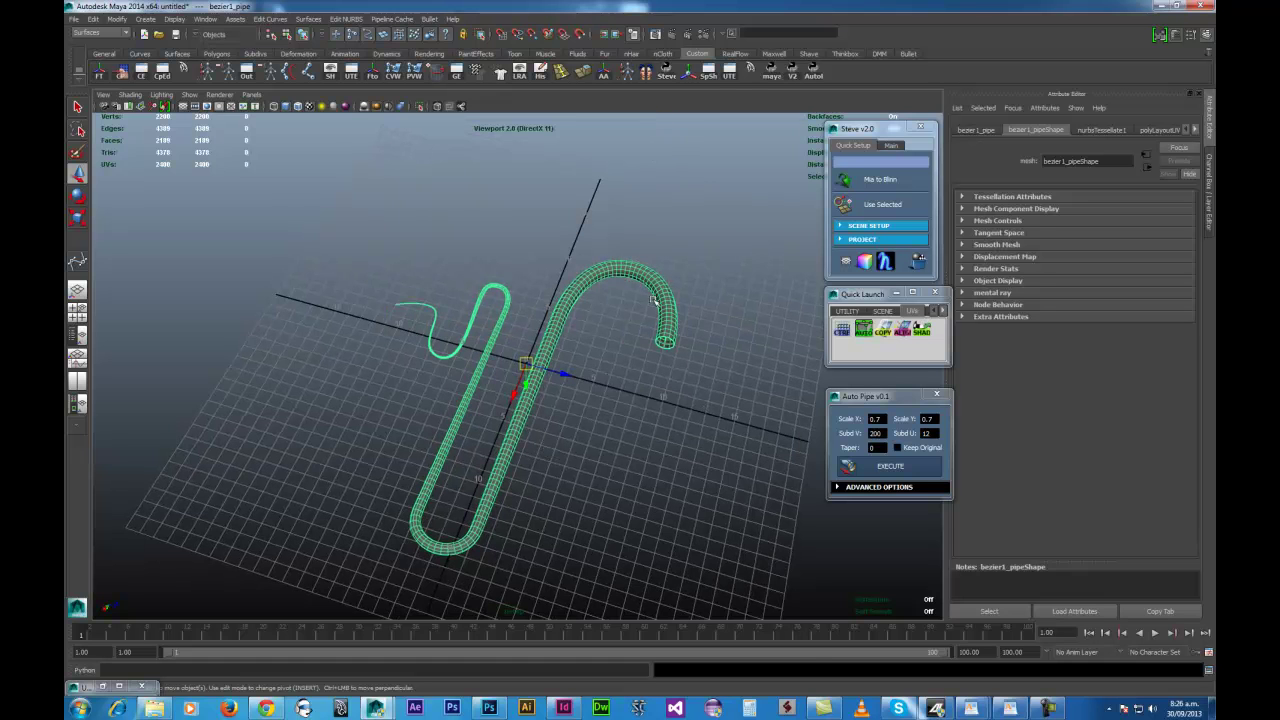
Undo the tapered pipe and generate it again from the Bezier curve with the same settings
key(ctrl+z)
alt+drag(646, 411, 641, 404)
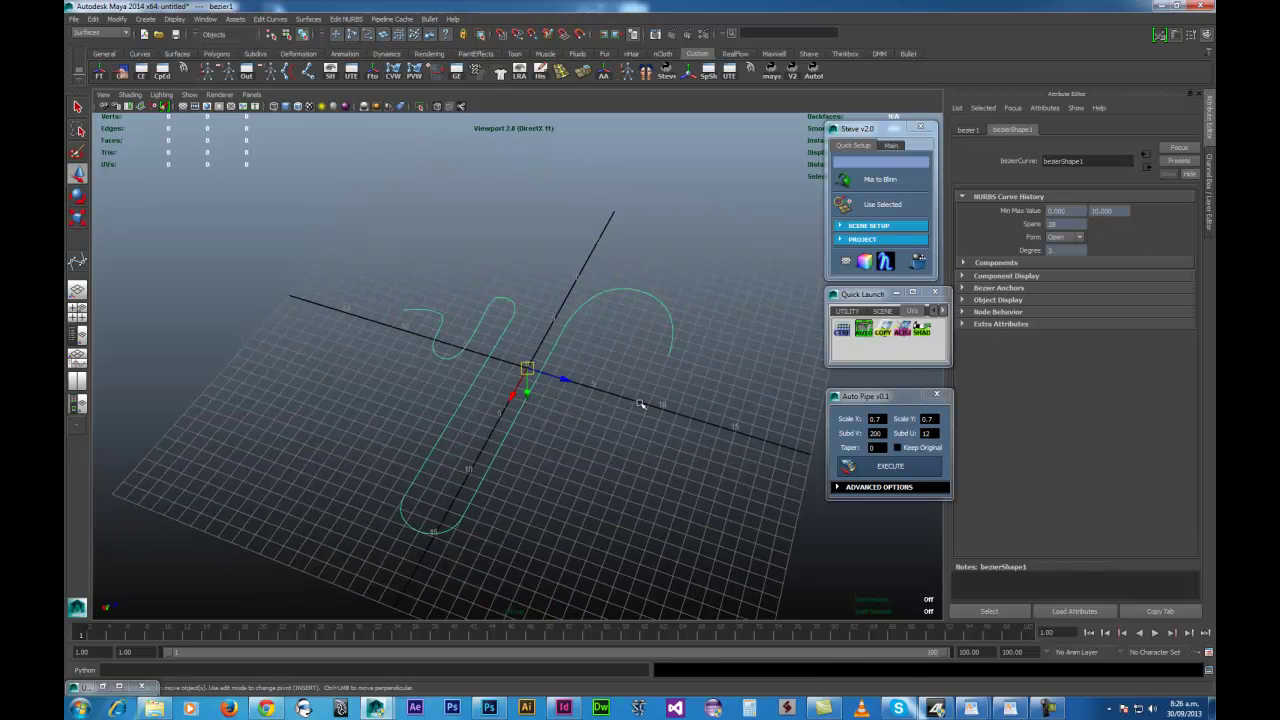
click(891, 469)
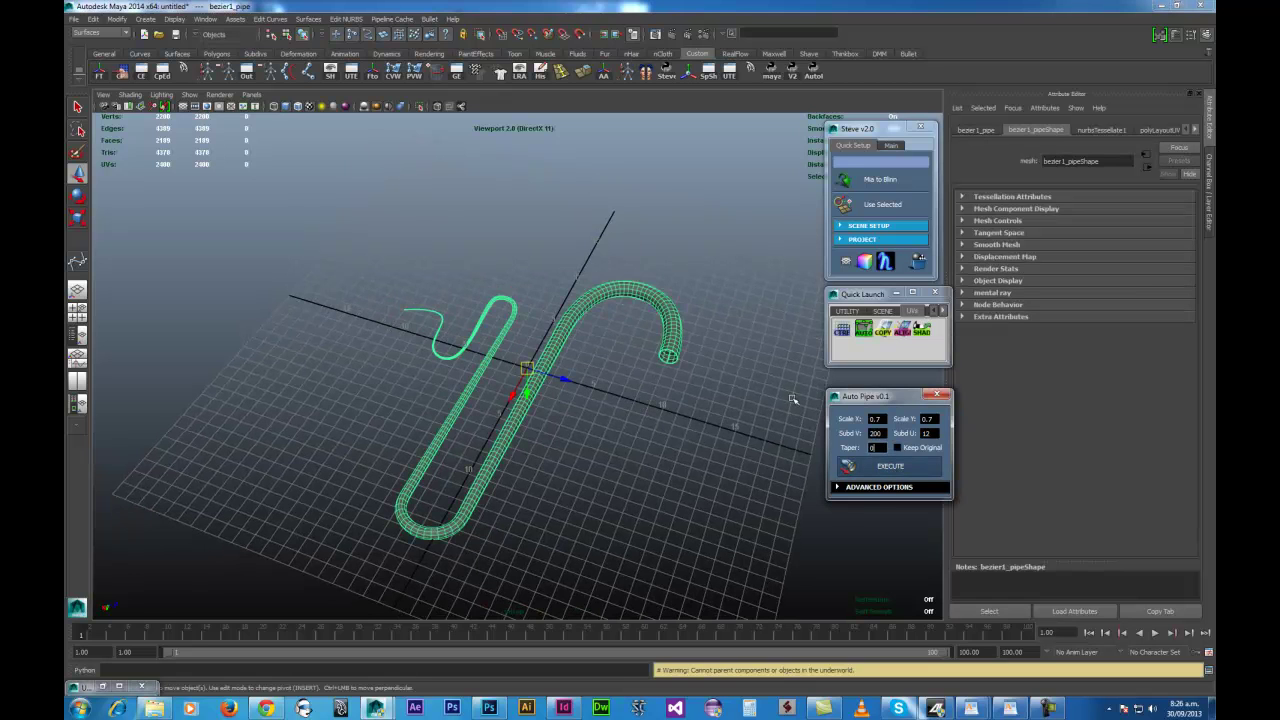
alt+drag(628, 415, 498, 413)
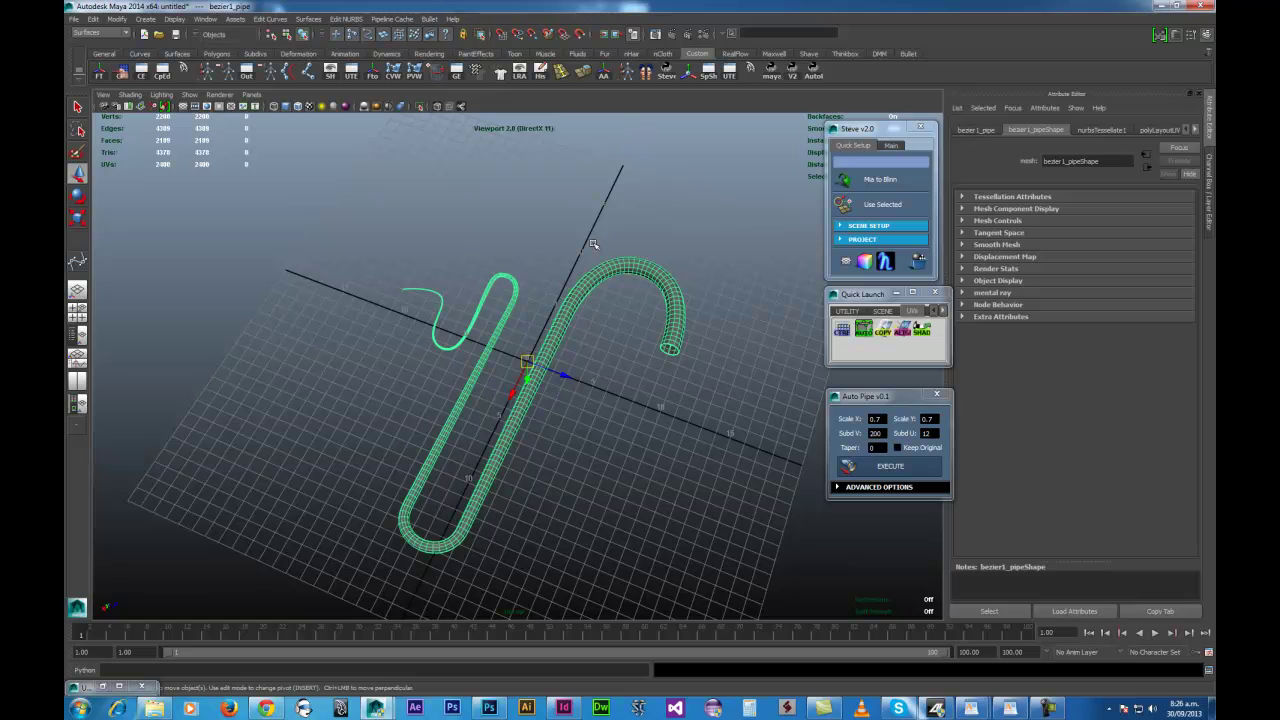
Undo the tapered pipe and regenerate it with Reverse enabled so the opposite end narrows
key(ctrl+z)
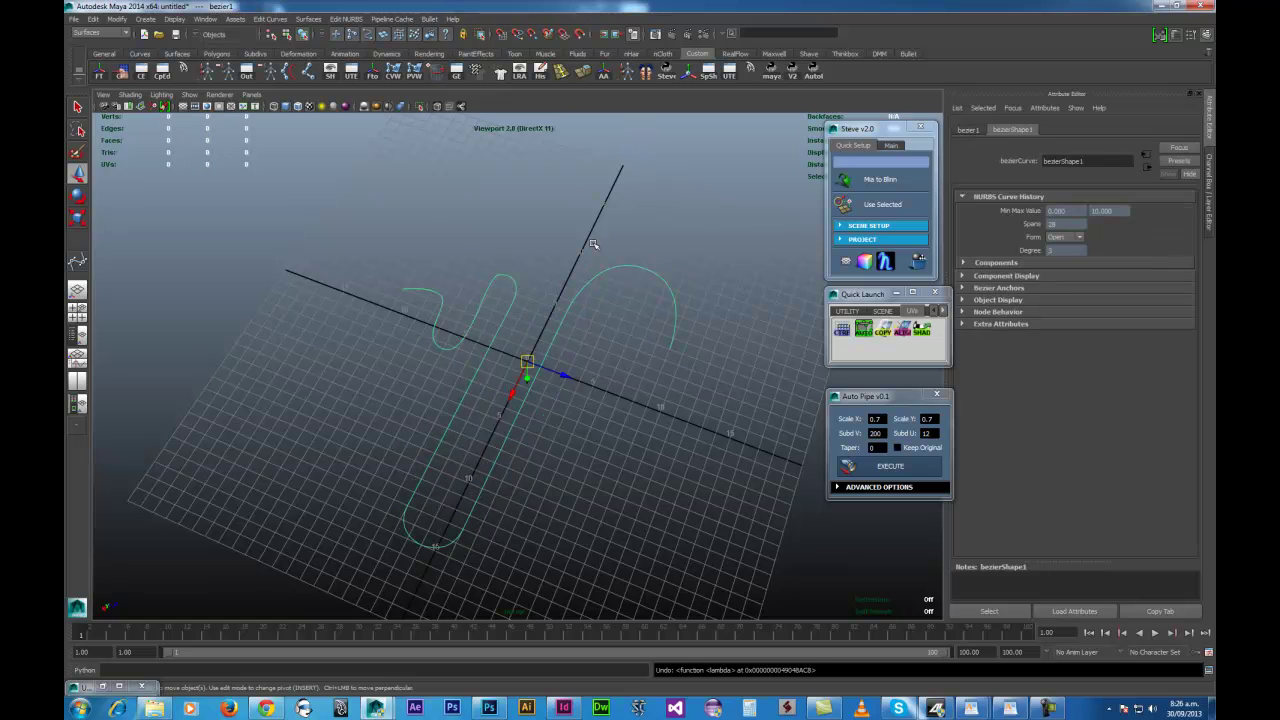
click(905, 489)
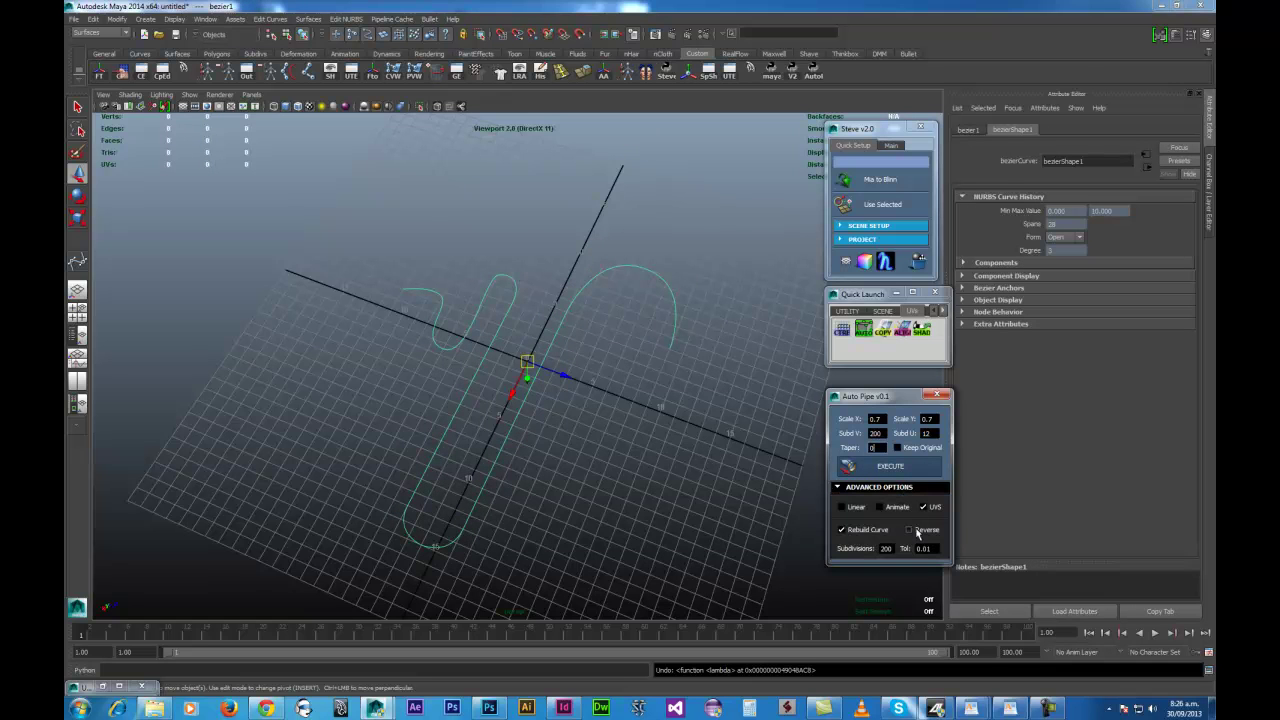
click(917, 532)
click(888, 468)
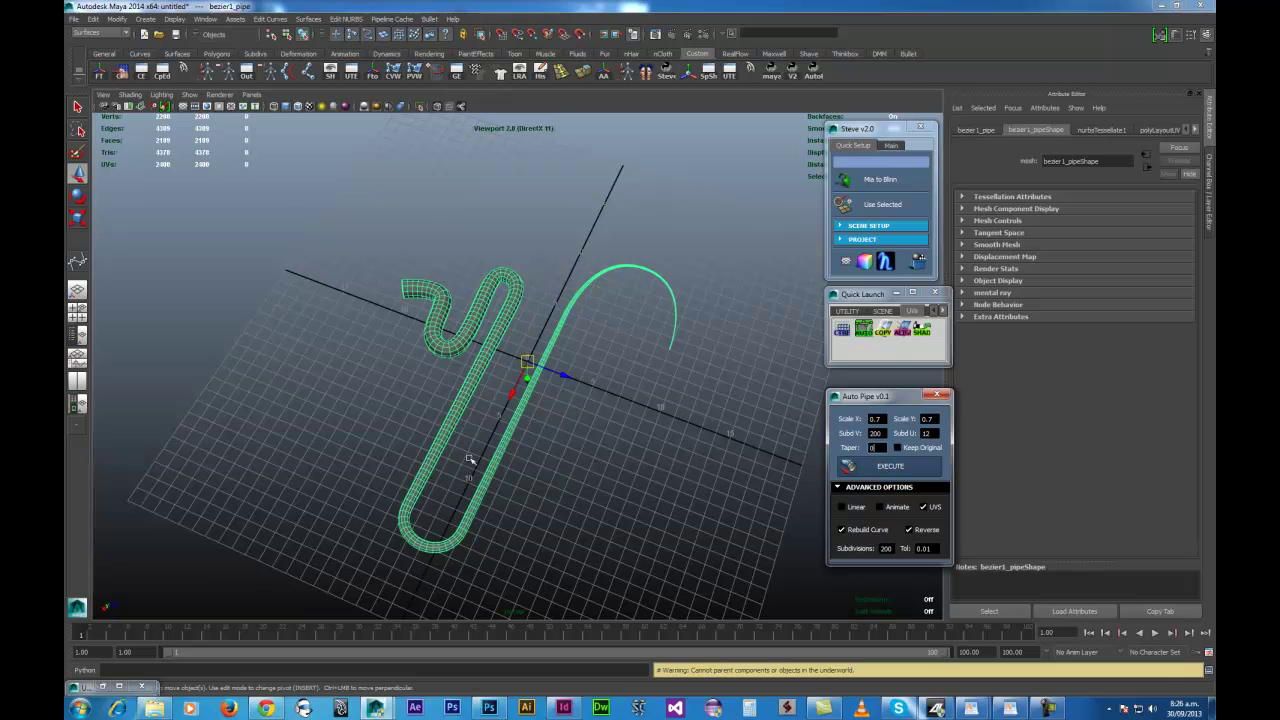
alt+drag(589, 383, 646, 376)
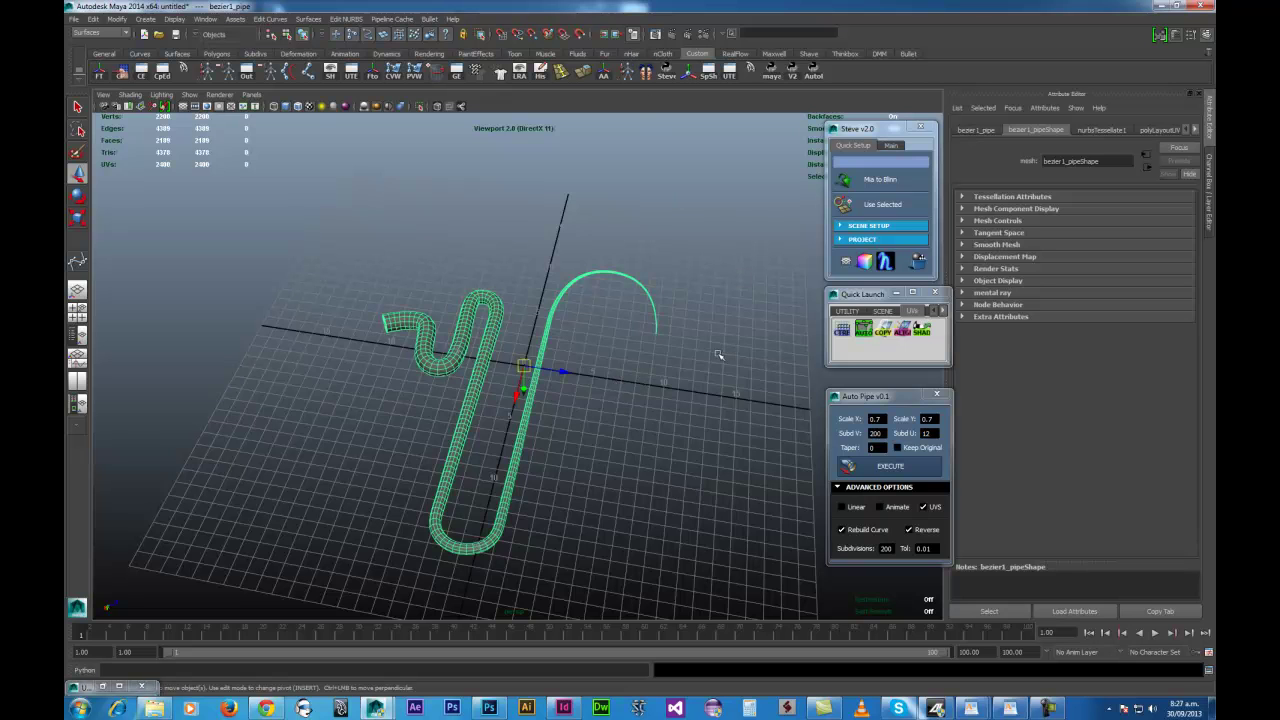
Undo the reversed pipe and set Auto Pipe's Scale X and Scale Y to 1.5
key(ctrl+z)
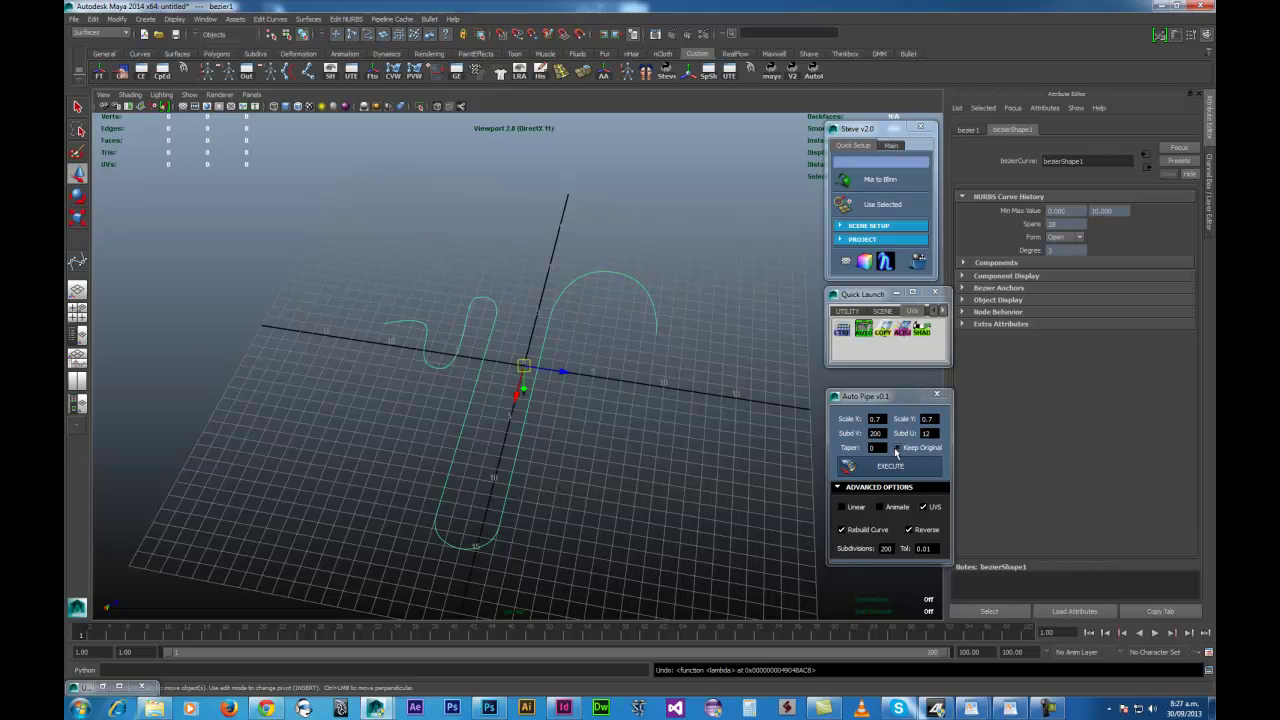
drag(882, 420, 796, 440)
alt+drag(563, 438, 618, 527)
alt+middle_drag(642, 537, 610, 452)
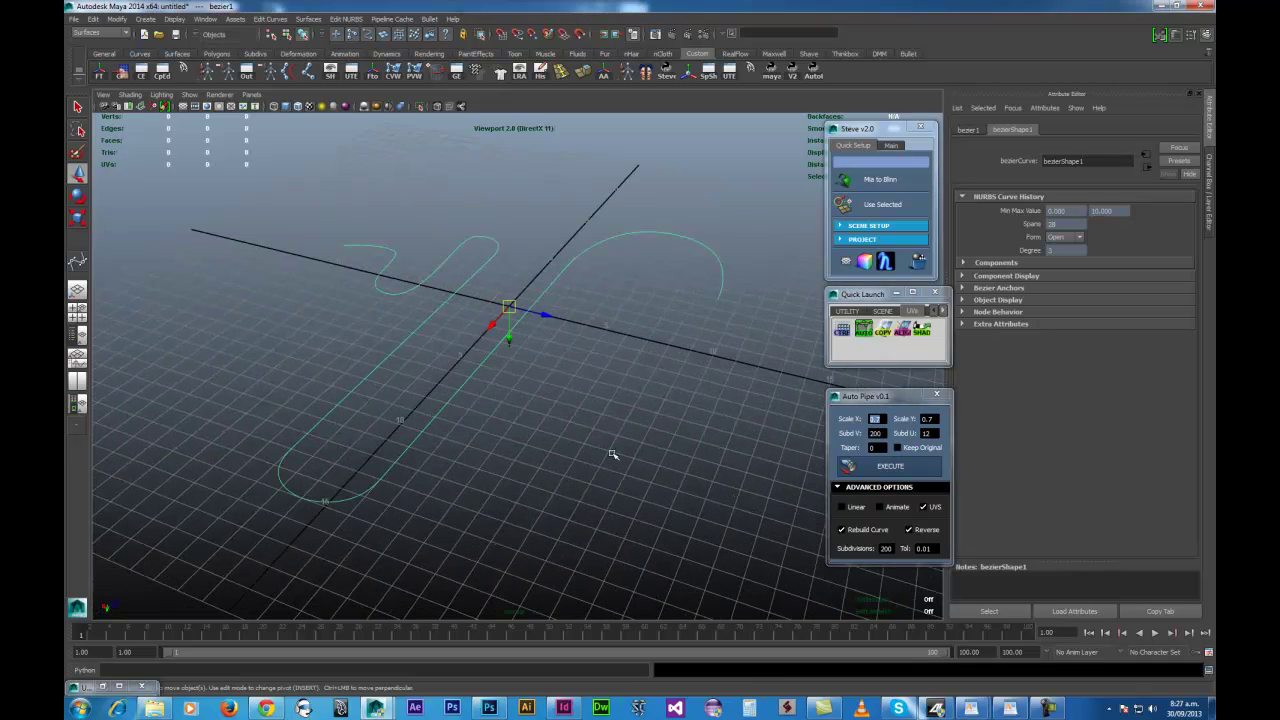
alt+right_drag(442, 419, 505, 496)
alt+middle_drag(525, 501, 578, 507)
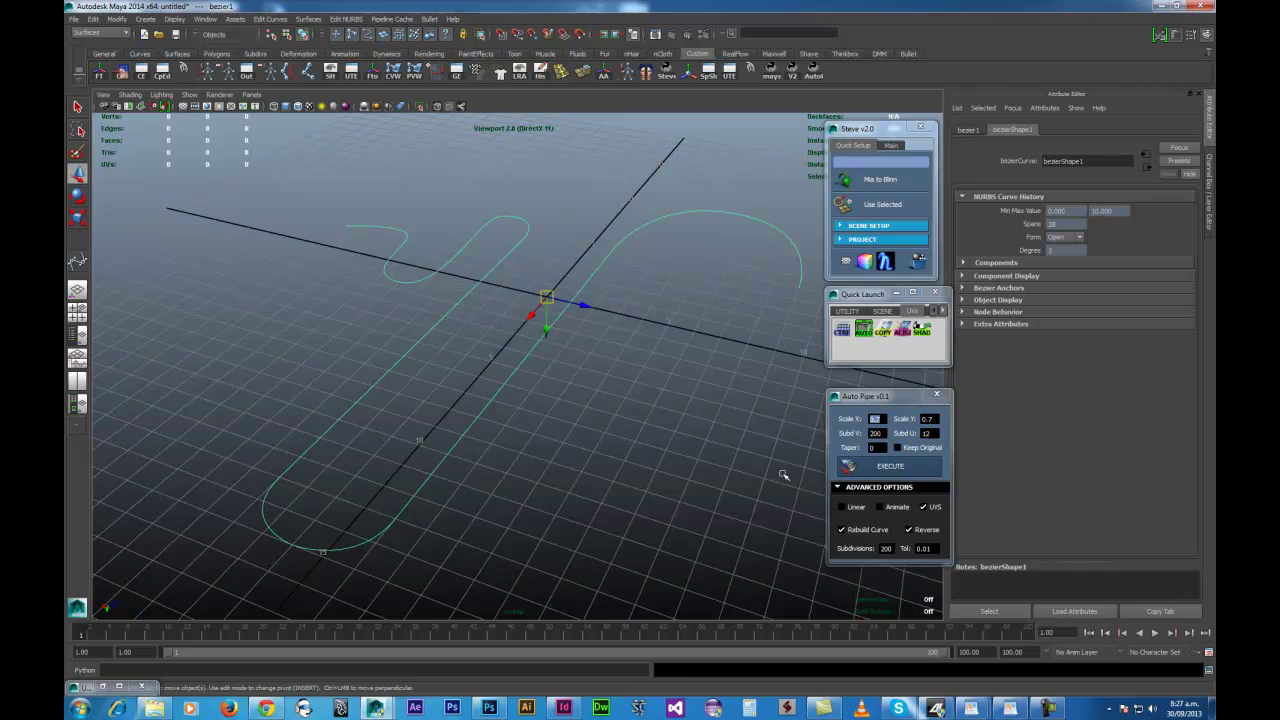
key(2)
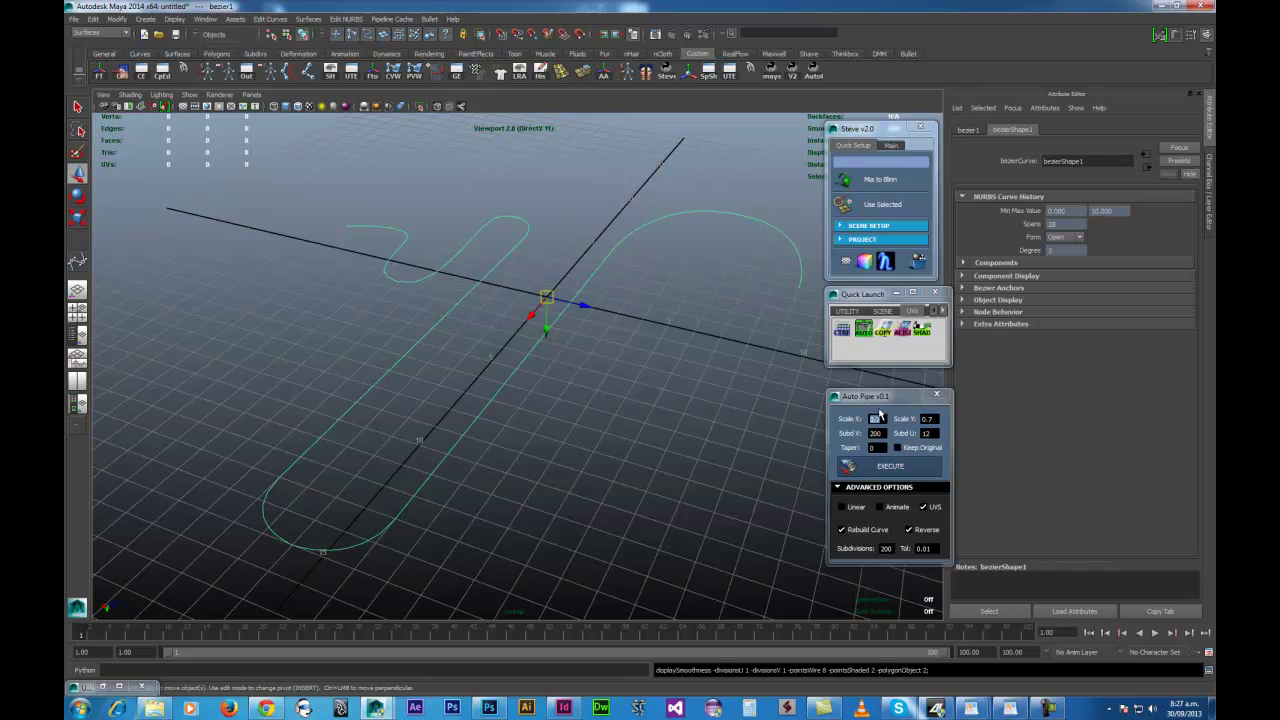
drag(883, 420, 821, 415)
text(1.5)
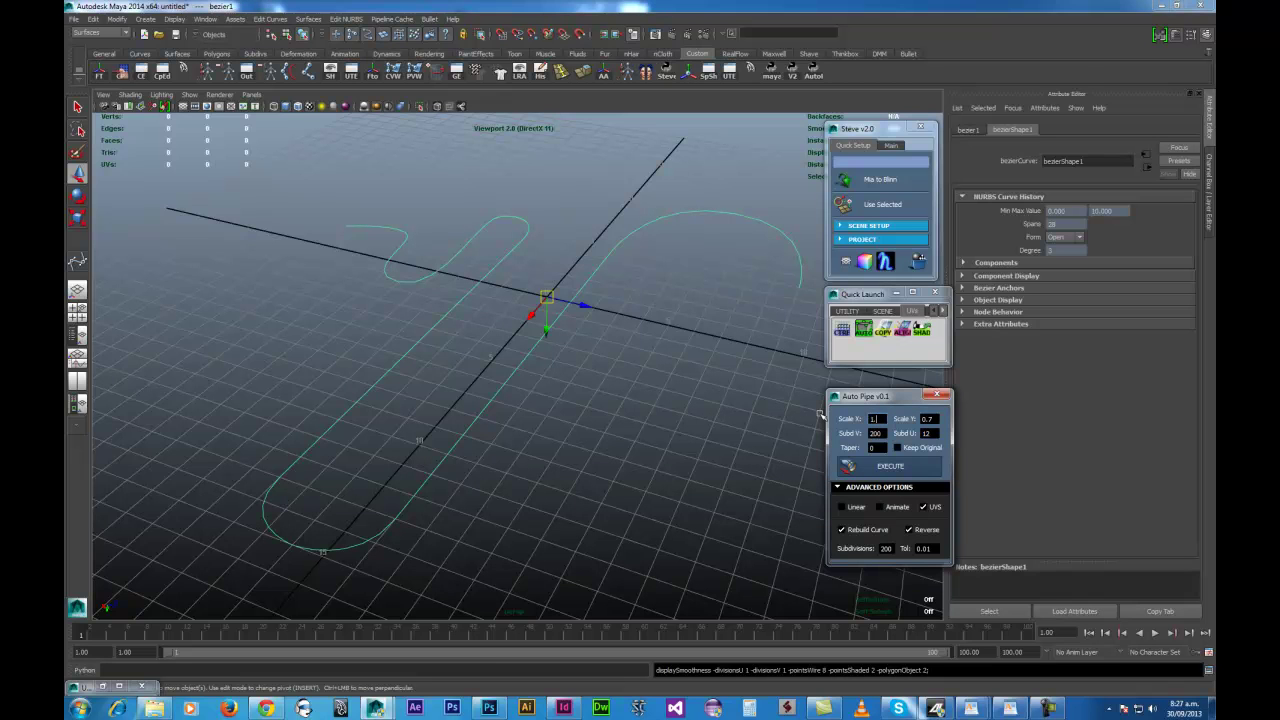
key(Tab)
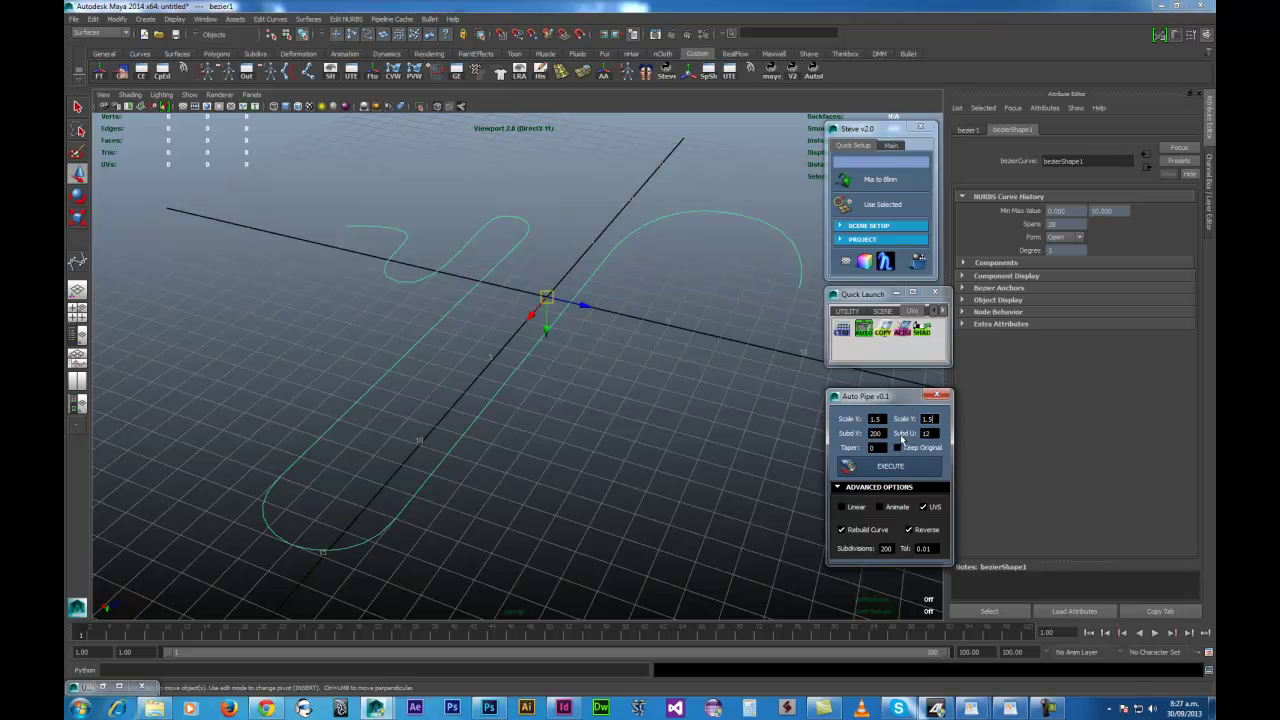
Set Subd U to 20, generate the thicker pipe from the curve and show its attributes in the Channel Box
double_click(929, 433)
click(879, 469)
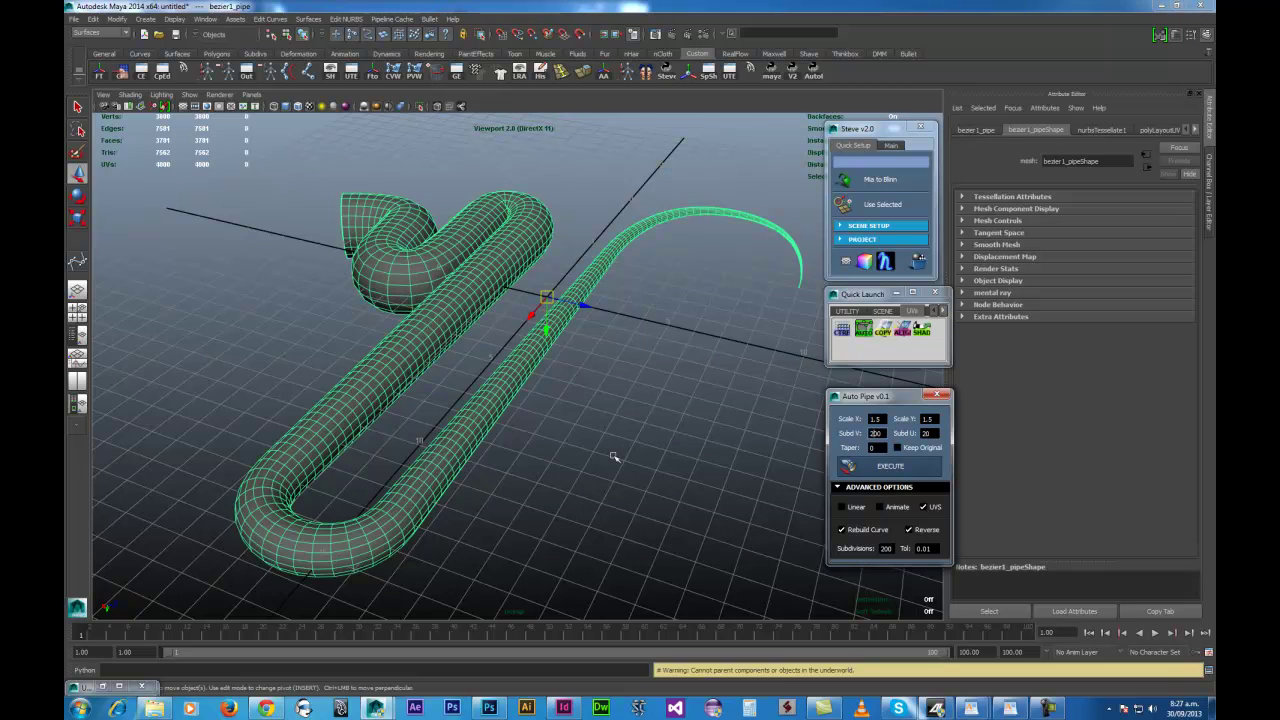
alt+drag(615, 457, 660, 478)
alt+right_drag(660, 478, 619, 467)
mouse_move(619, 467)
alt+mouse_down()
mouse_move(651, 494)
mouse_move(605, 381)
mouse_move(646, 429)
mouse_move(594, 380)
mouse_move(514, 423)
mouse_move(563, 471)
mouse_move(560, 451)
mouse_move(609, 472)
alt+mouse_up()
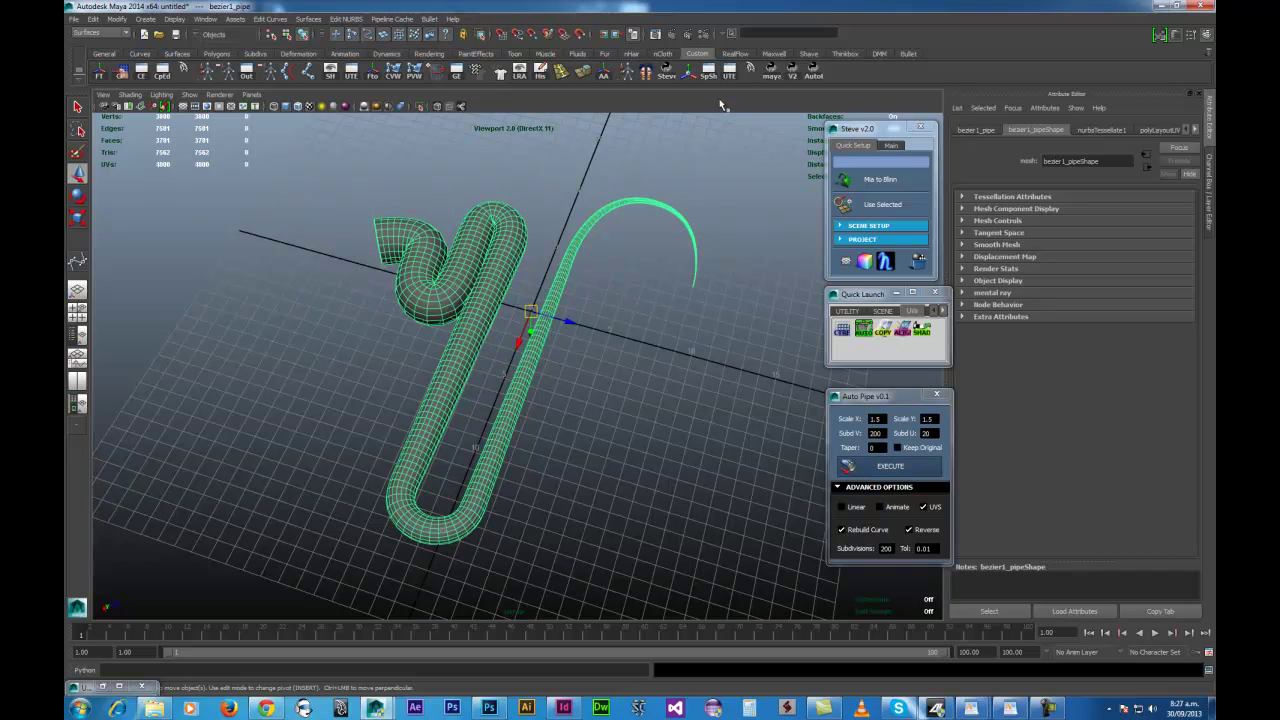
key(ctrl+a)
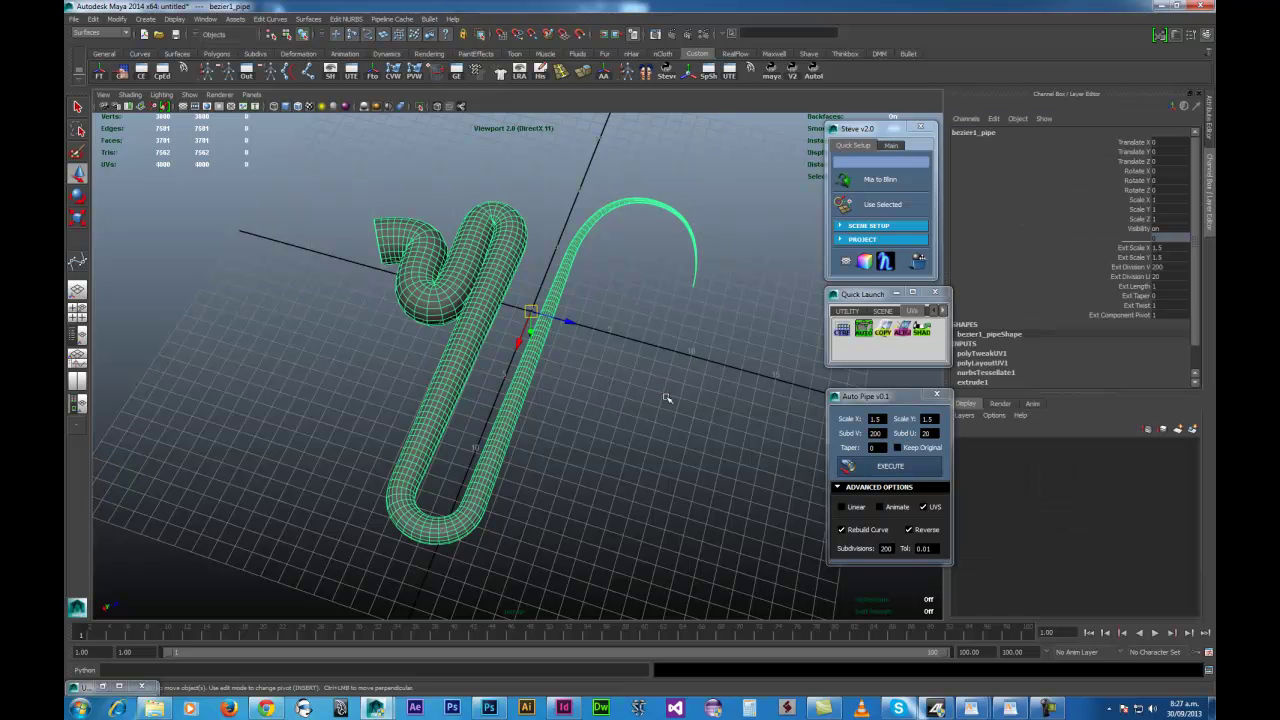
scroll(590, 437, up, 3)
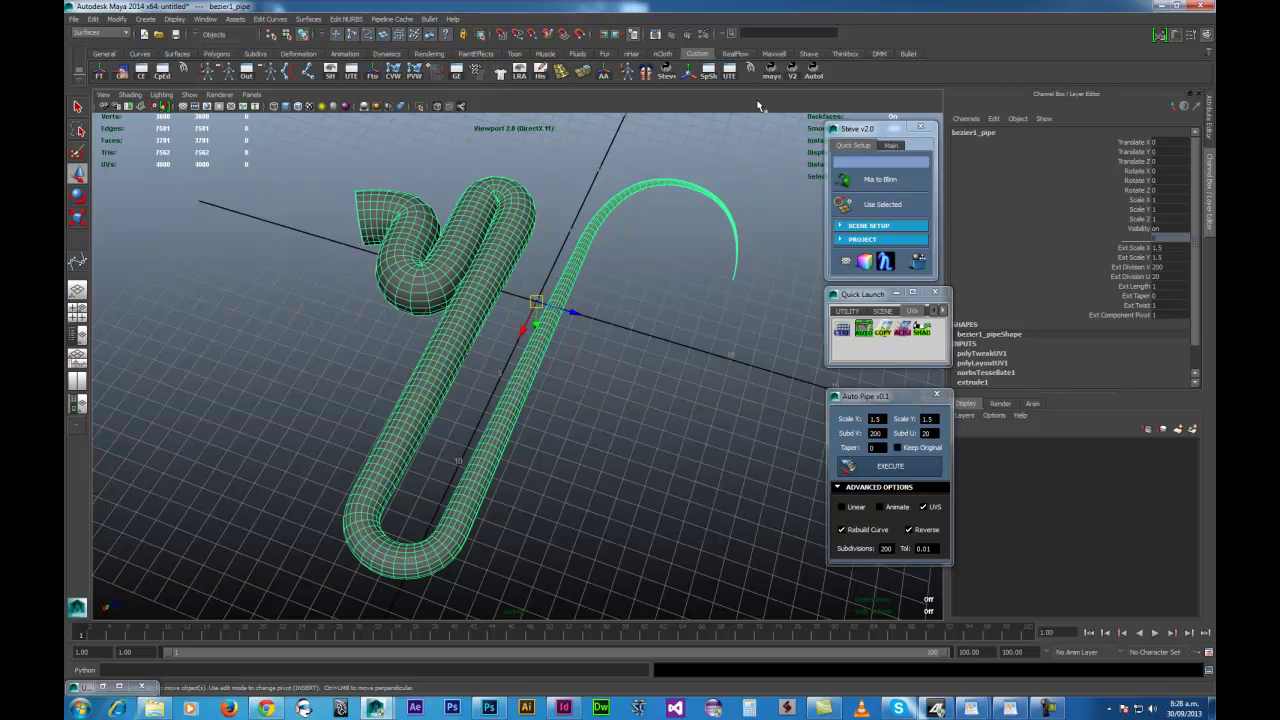
Undo the pipe and regenerate it from the Bezier curve with Animate enabled
key(ctrl+z)
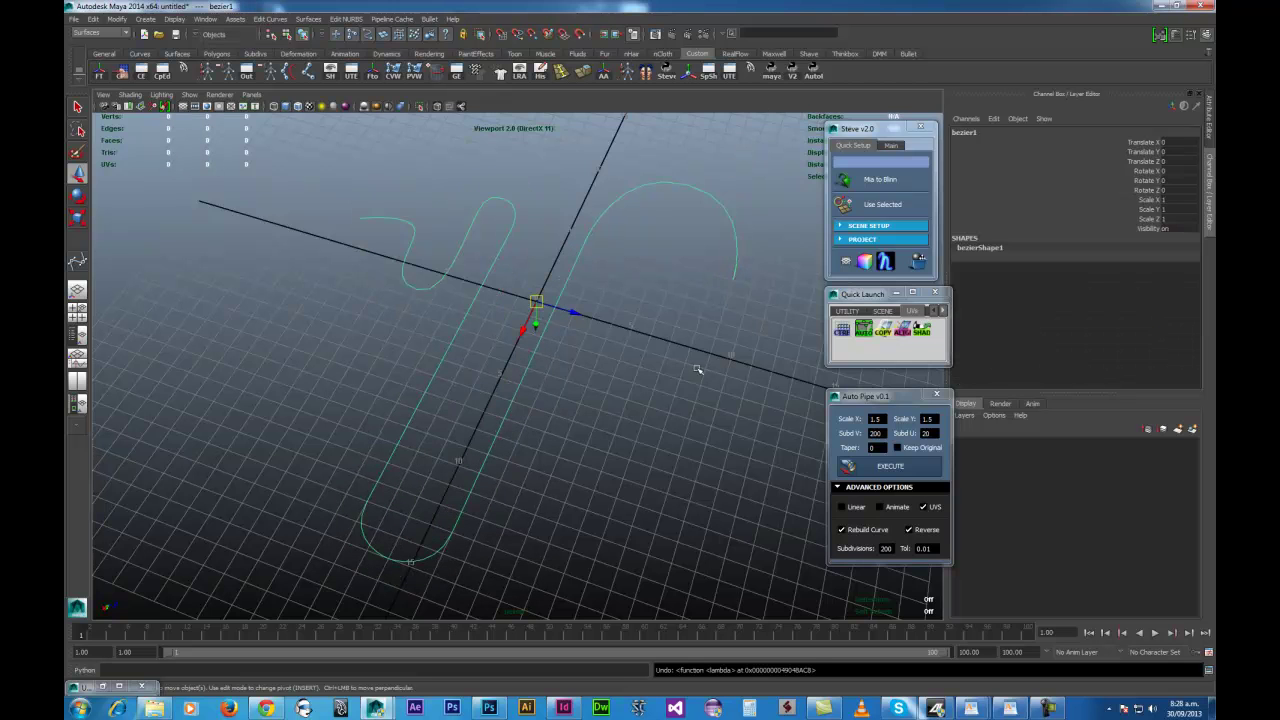
click(880, 507)
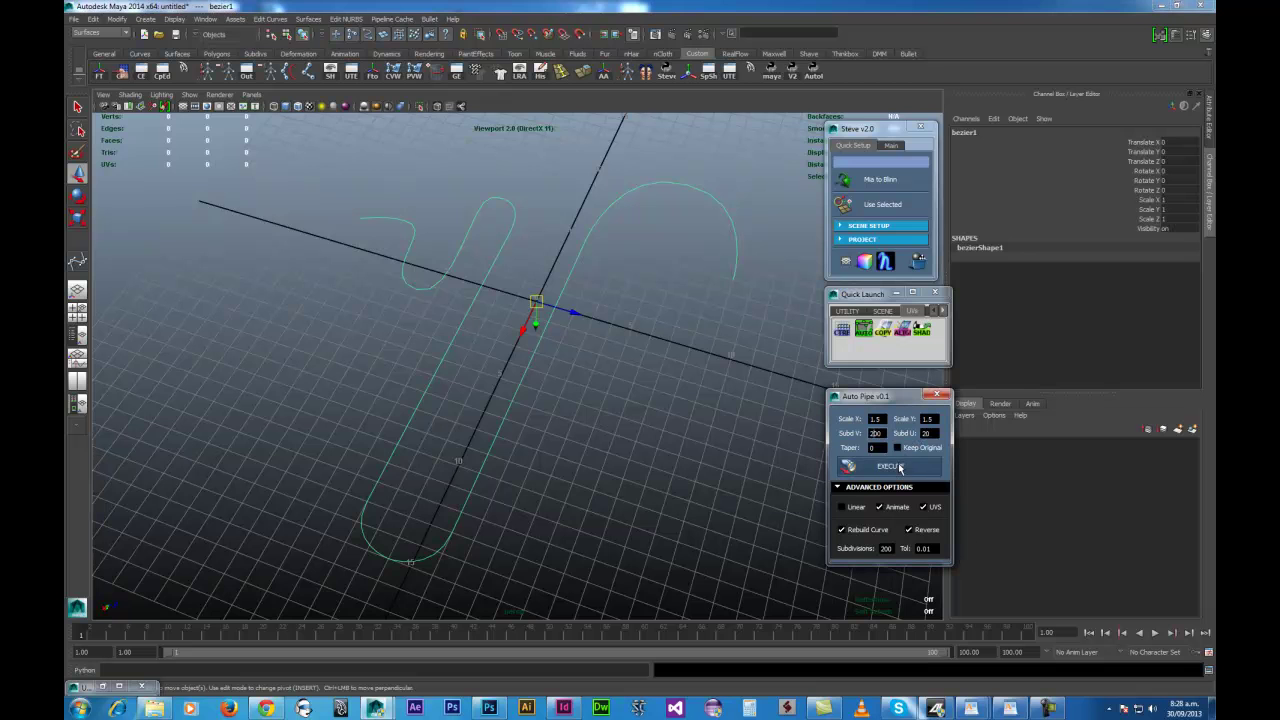
click(900, 467)
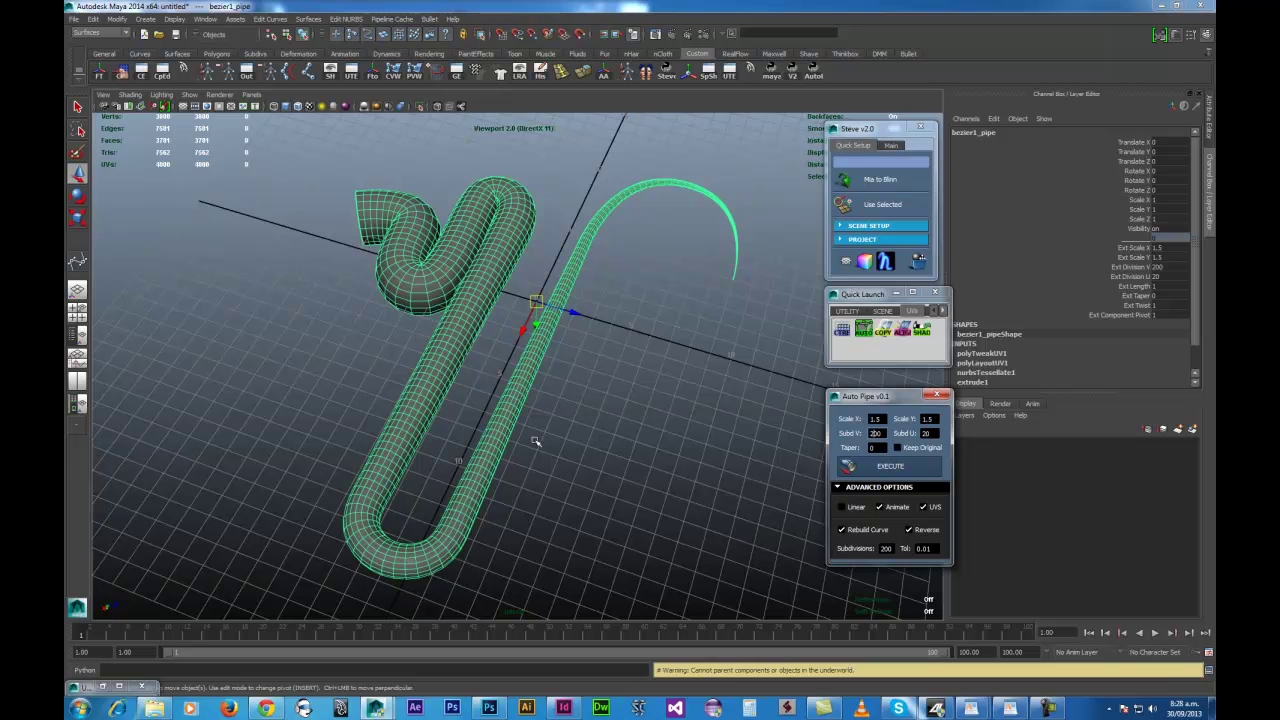
alt+drag(535, 441, 660, 483)
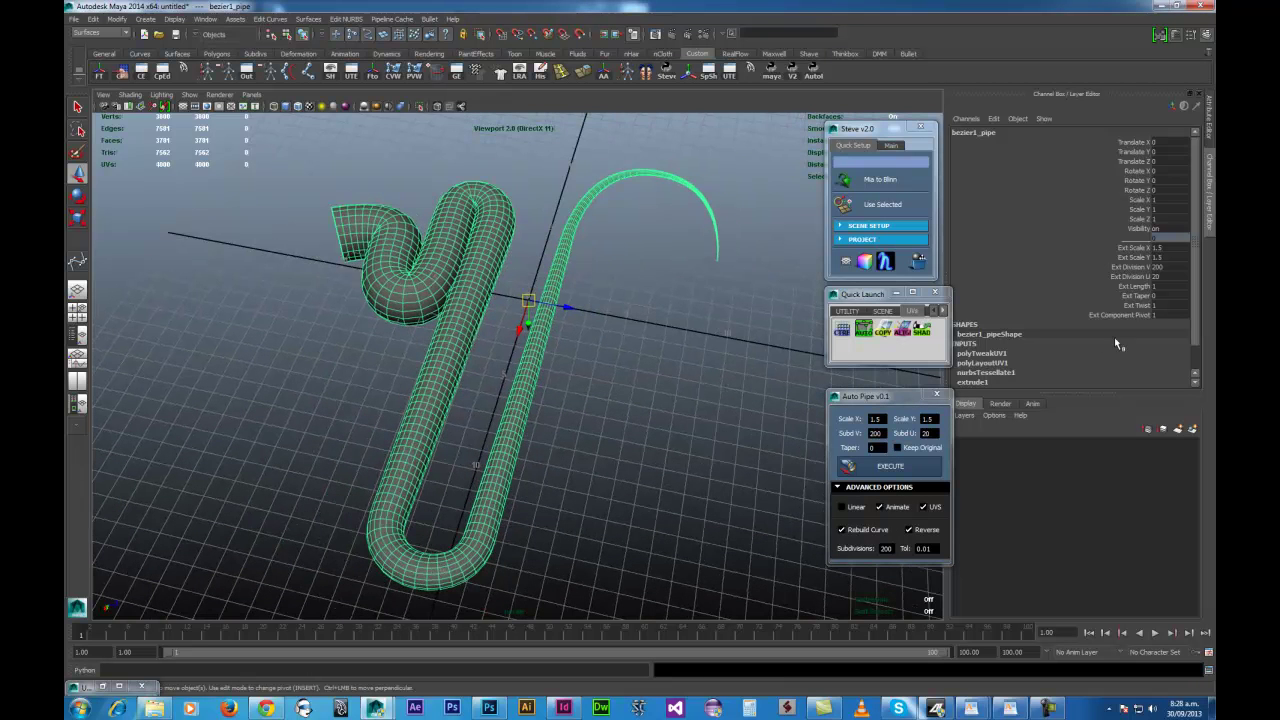
Set the pipe's Ext Length to 0.1 and hide the viewport grid
click(1157, 286)
key(Return)
alt+drag(734, 329, 503, 200)
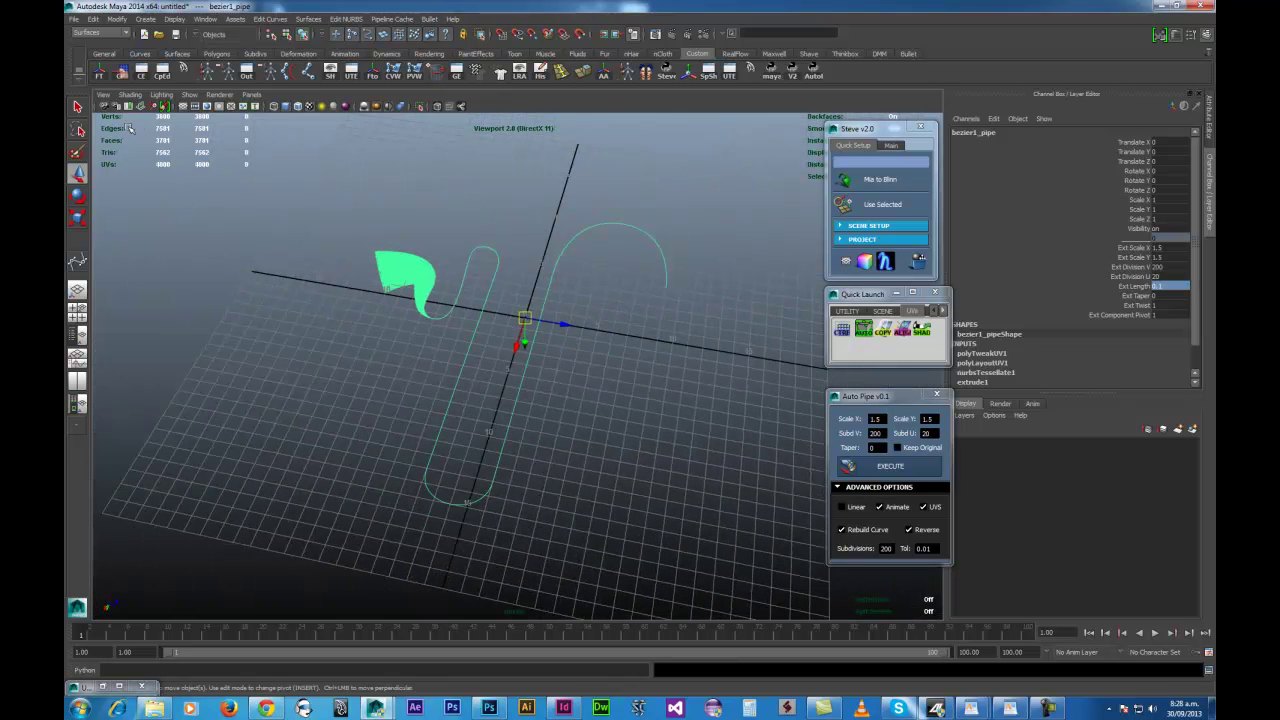
click(184, 107)
alt+drag(366, 300, 433, 372)
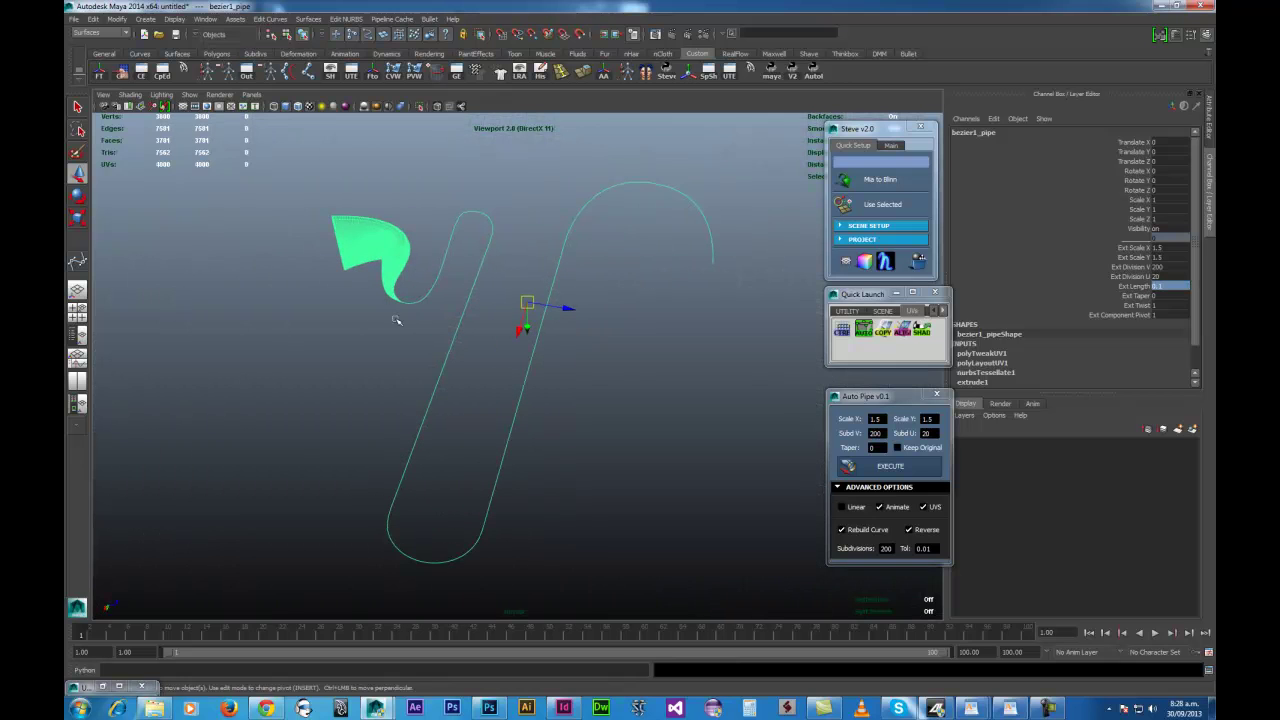
click(189, 94)
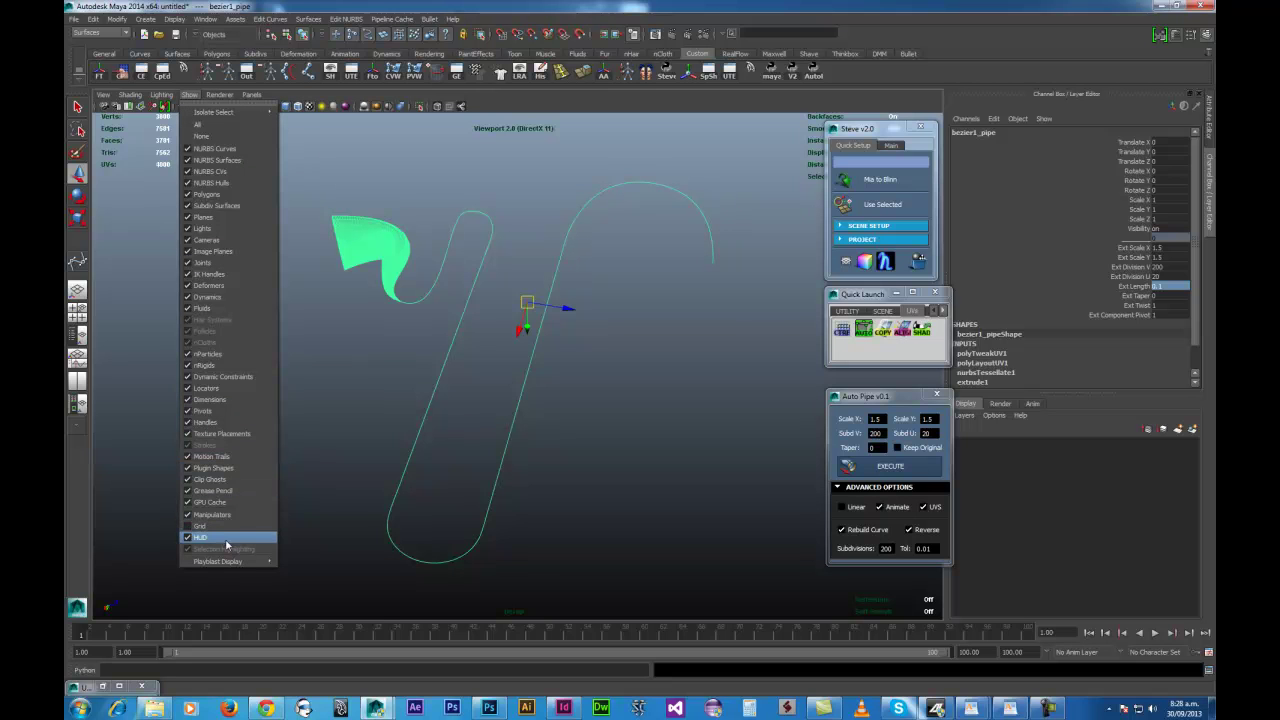
mouse_move(228, 566)
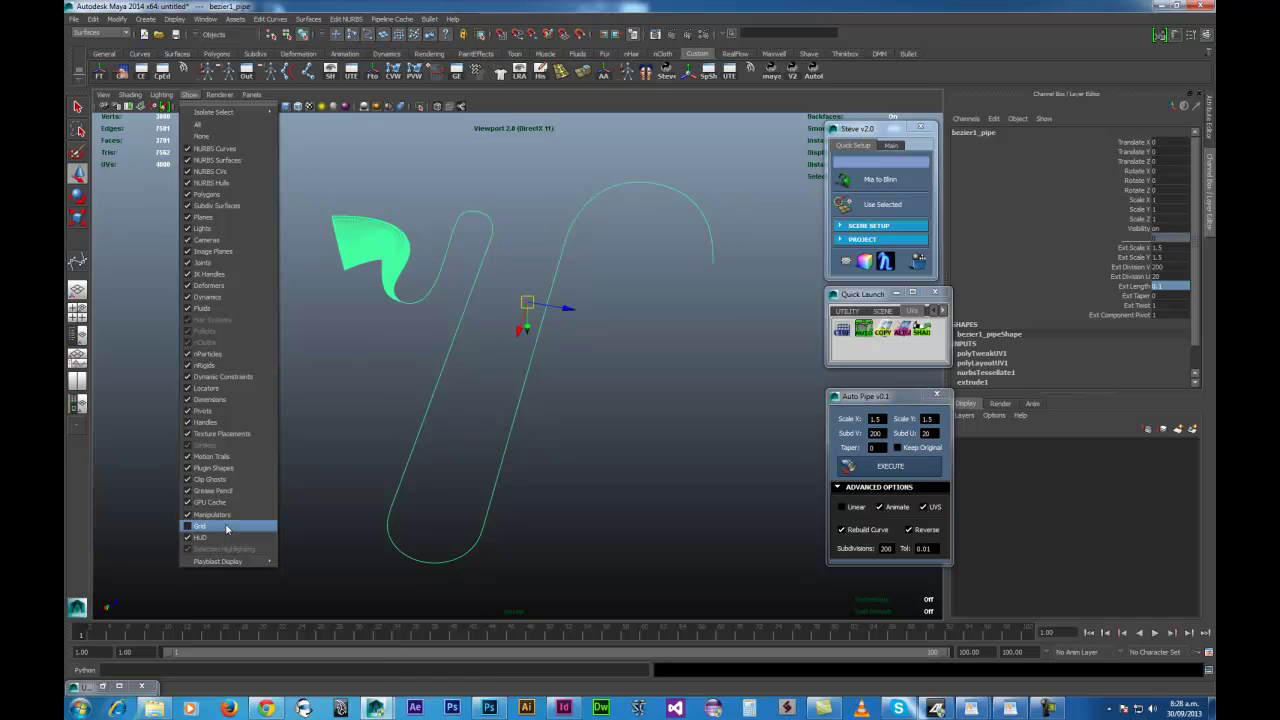
click(661, 104)
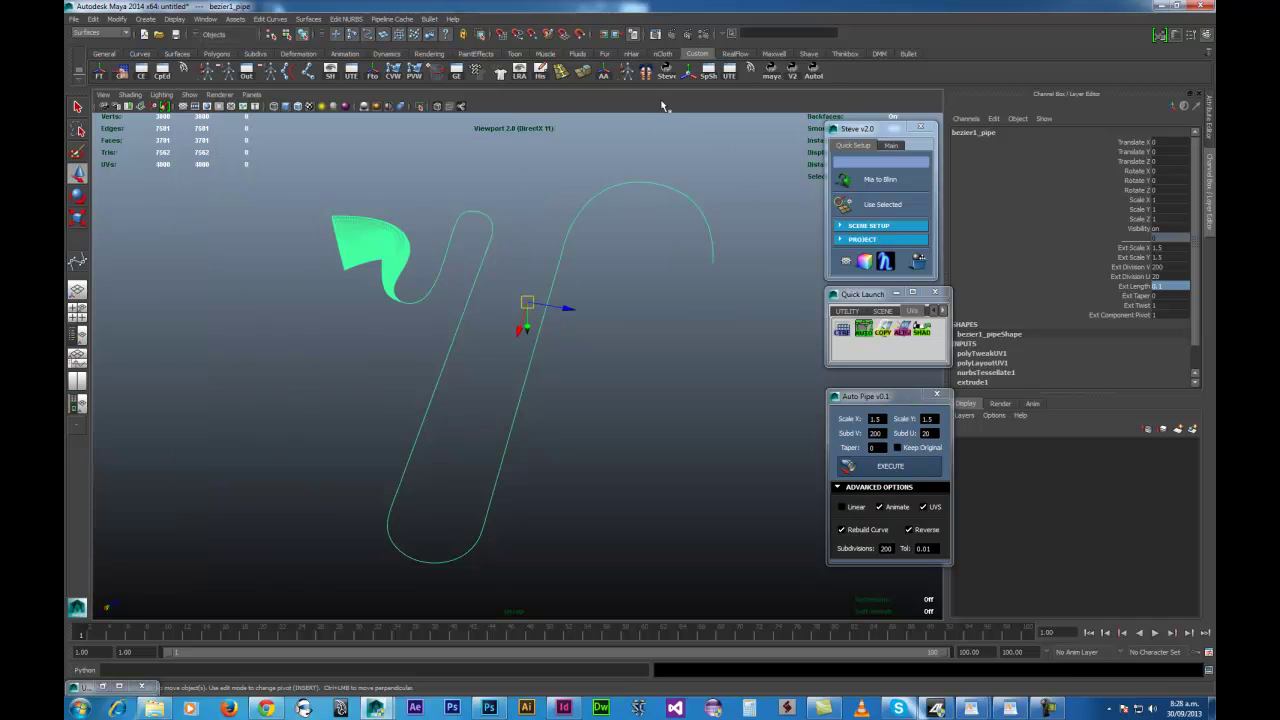
Set a keyframe on the pipe's Ext Length at frame 1
click(1135, 287)
right_click(1135, 287)
click(1141, 305)
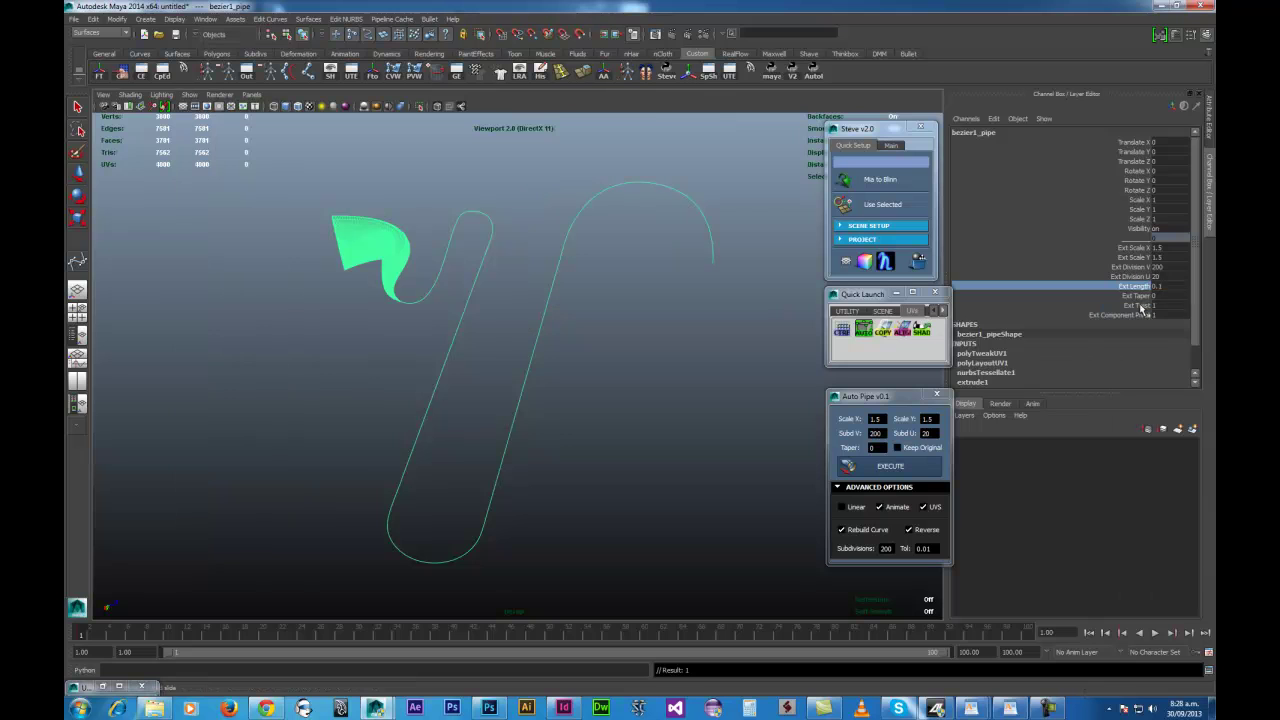
Switch the viewport to Default Quality Rendering and turn off Selection Highlighting
click(215, 95)
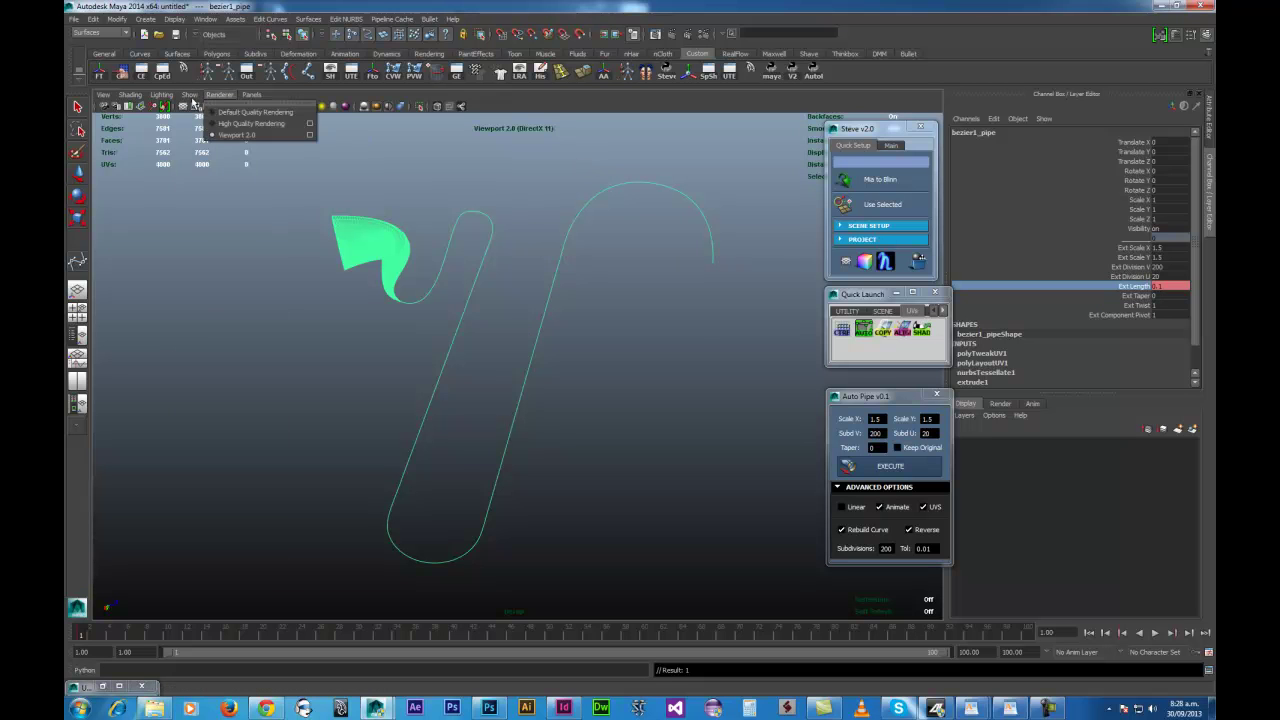
mouse_move(192, 101)
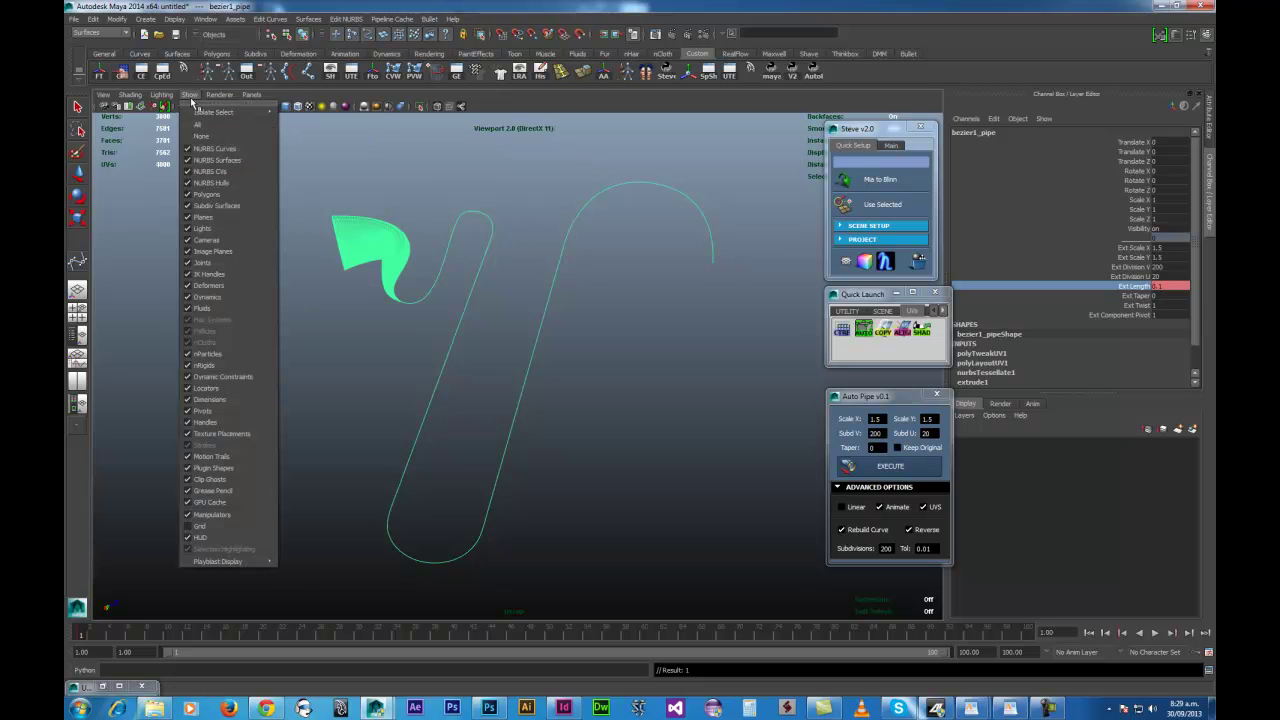
click(192, 101)
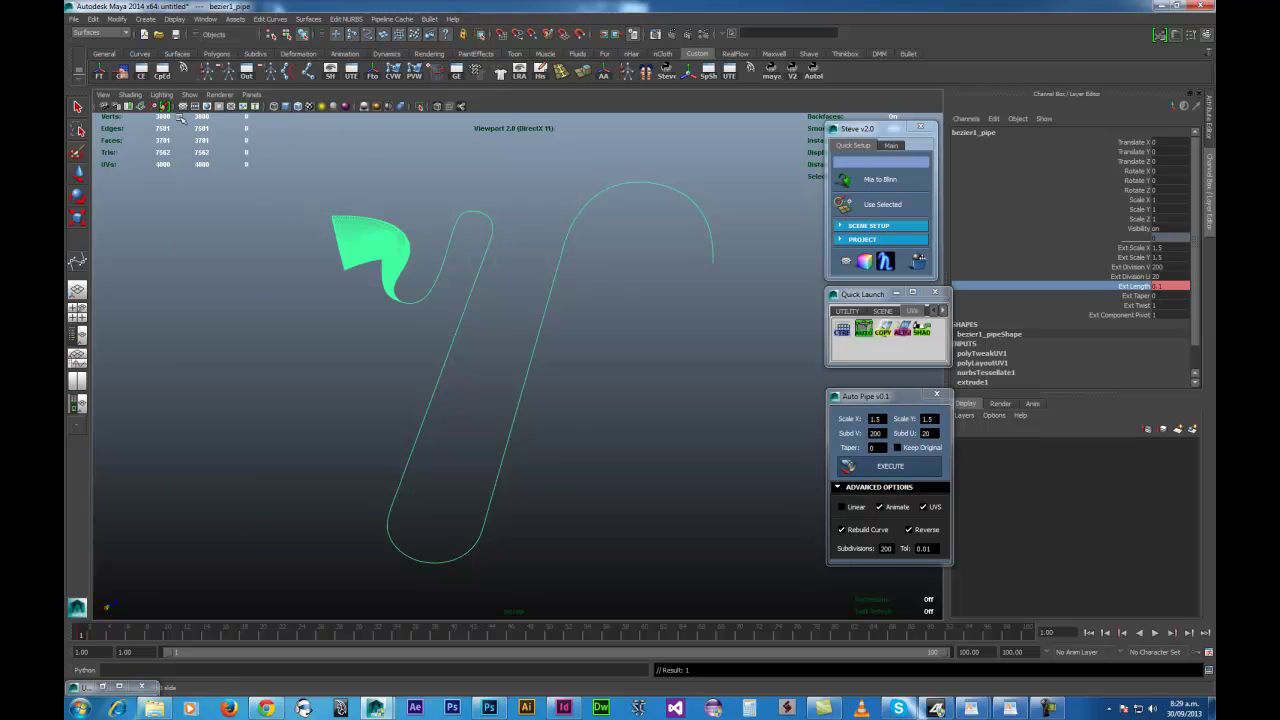
click(216, 95)
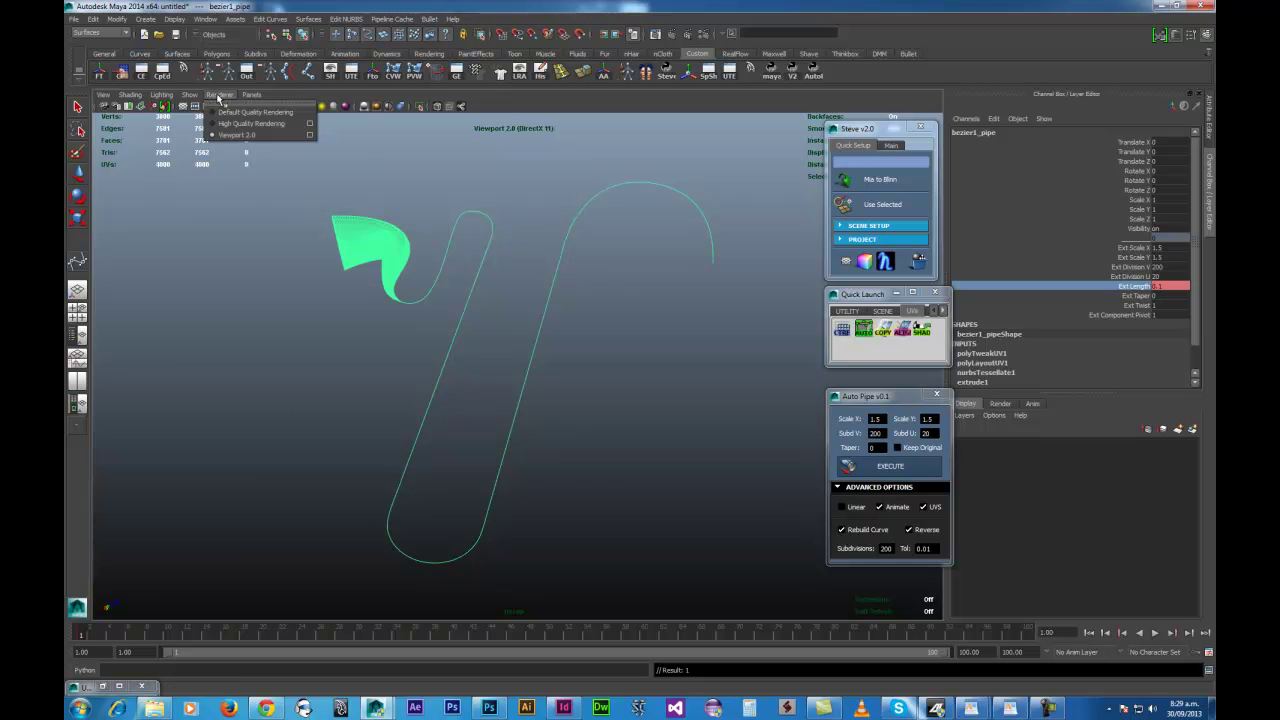
click(224, 111)
click(163, 95)
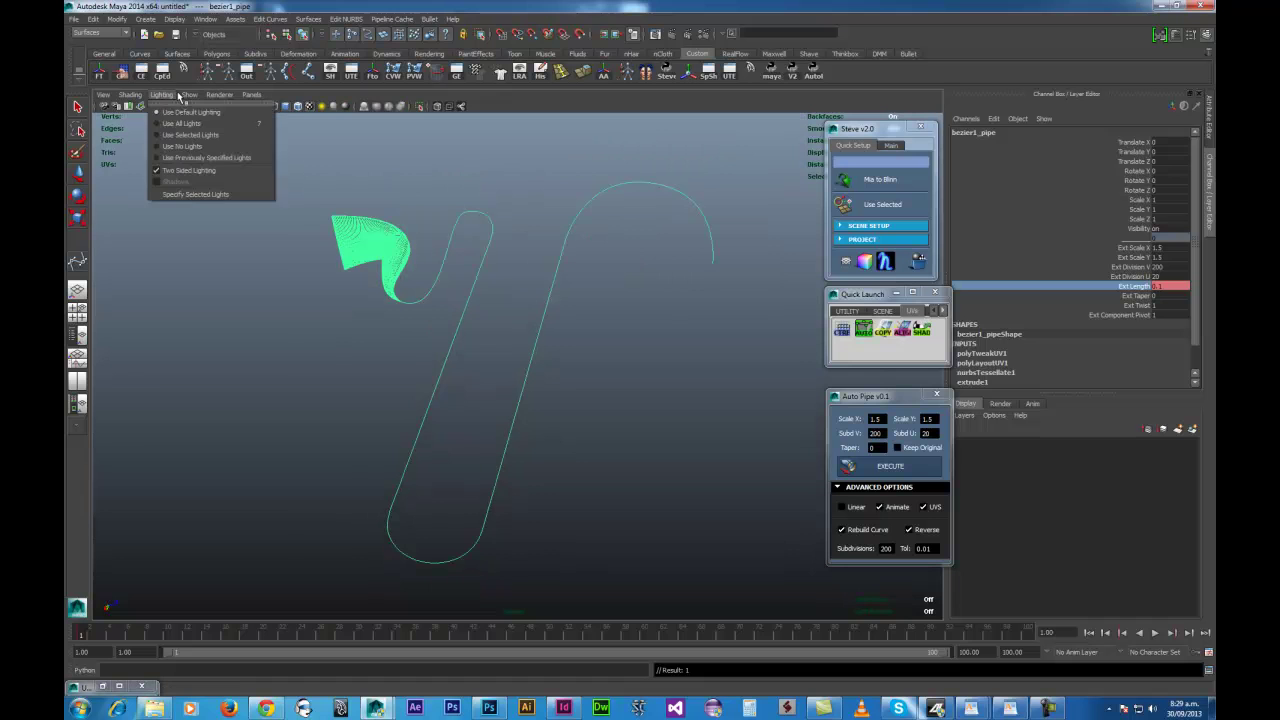
mouse_move(188, 97)
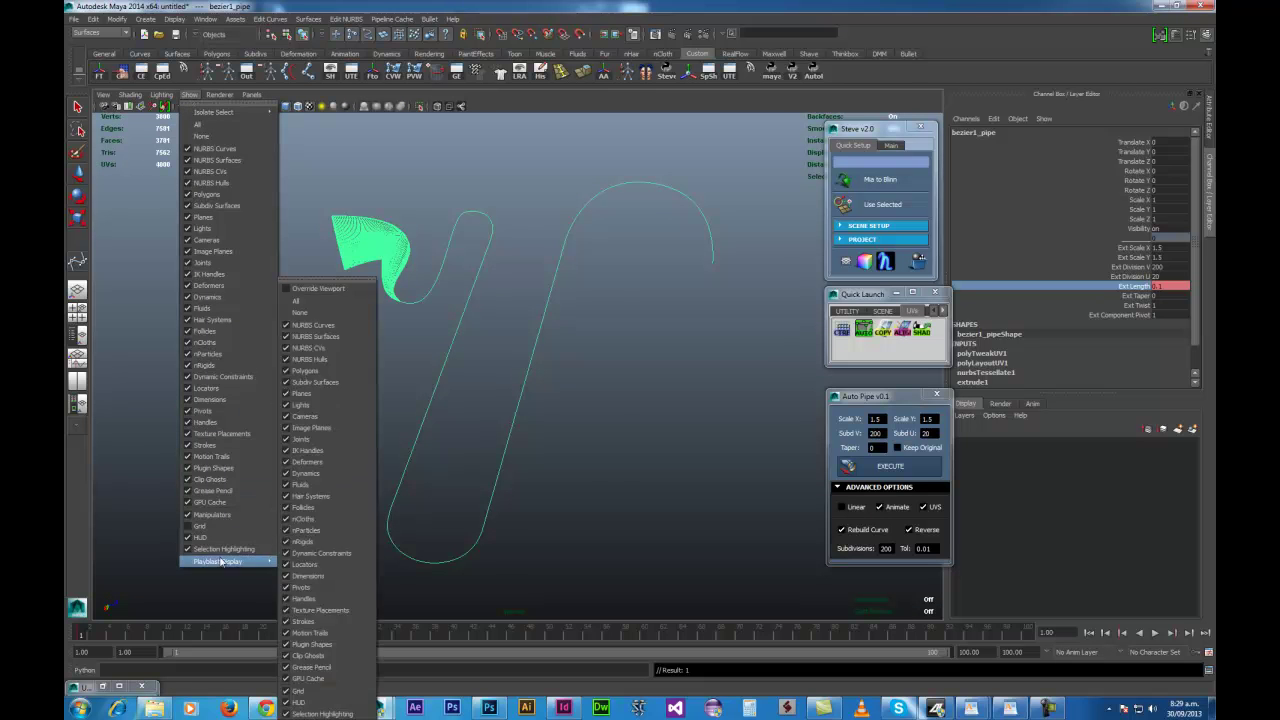
click(223, 549)
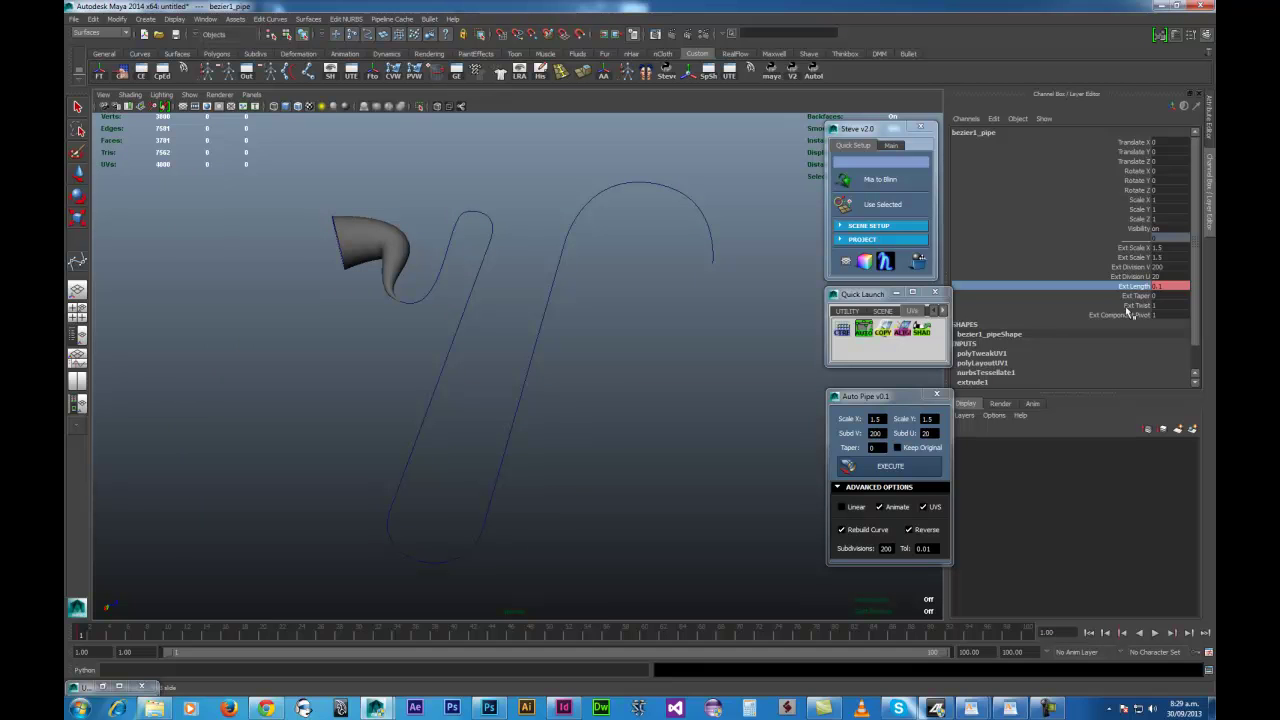
Set the pipe's Ext Length to 1 at frame 100 and key it
drag(580, 636, 1040, 633)
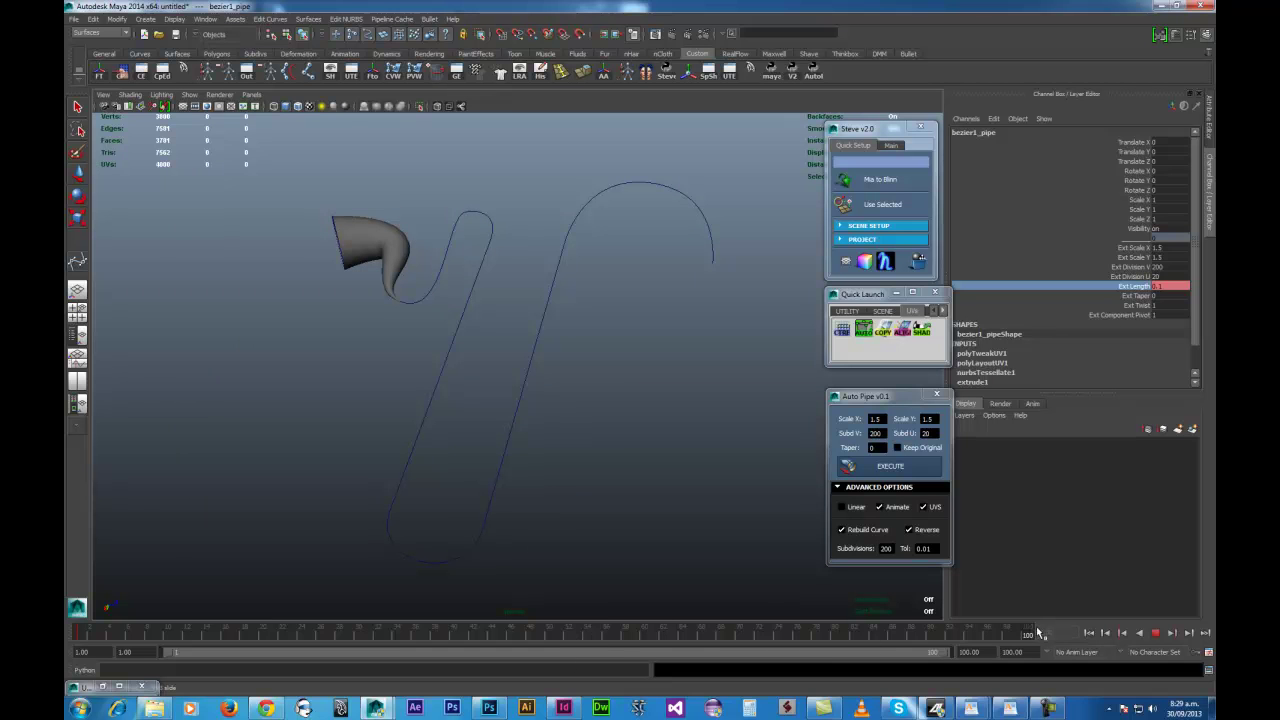
double_click(1176, 286)
text(1)
key(Return)
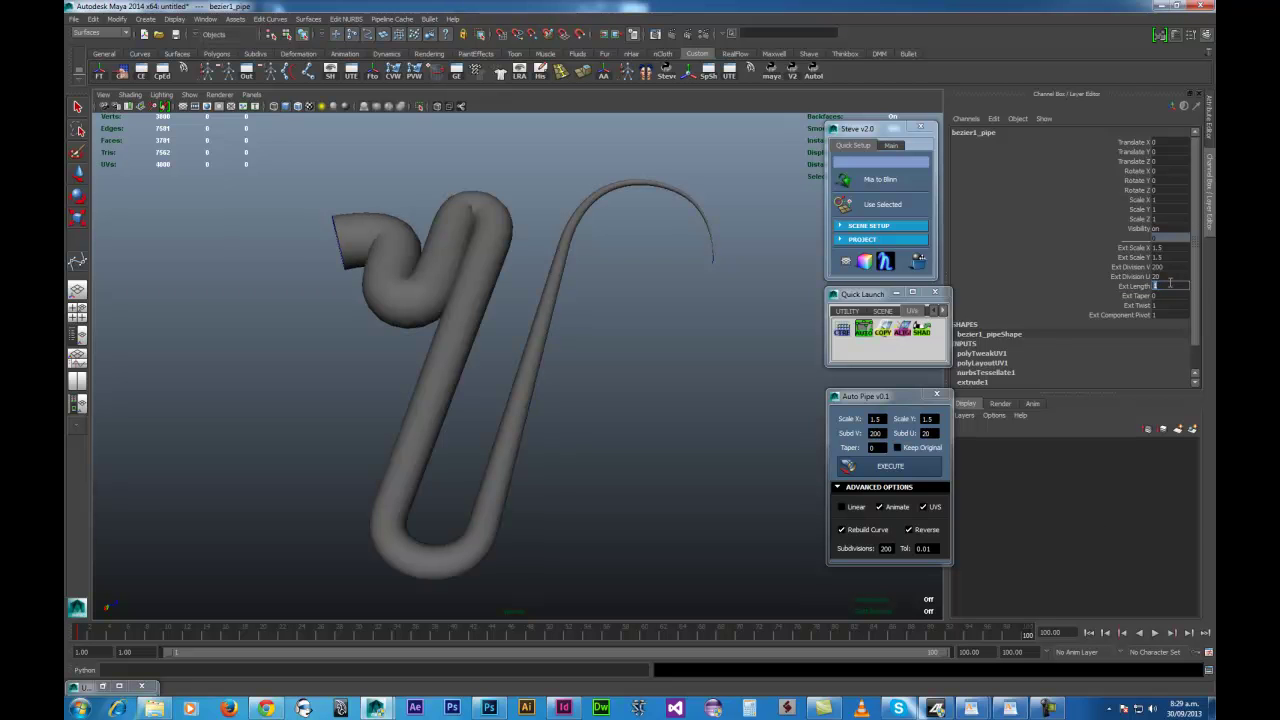
click(1150, 287)
right_click(1150, 287)
click(1148, 302)
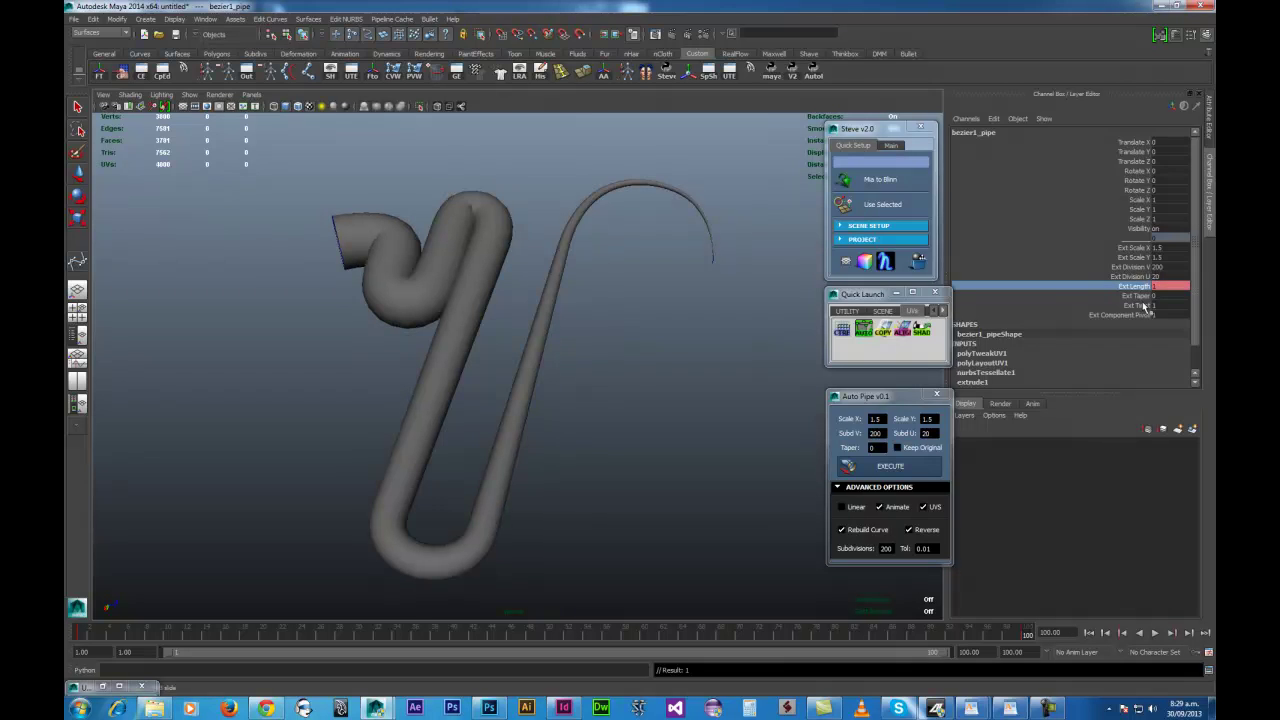
Set the tangent of the Ext Length key at frame 100 to Flat
right_click(1027, 636)
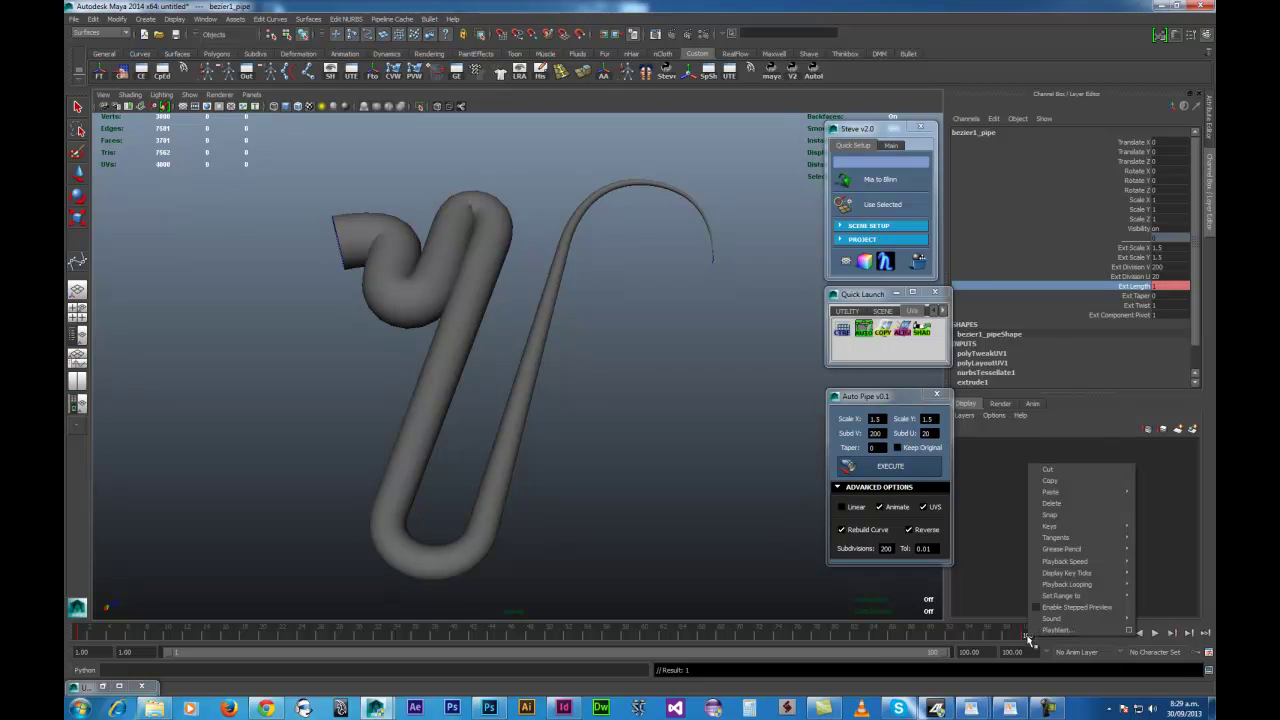
mouse_move(1065, 561)
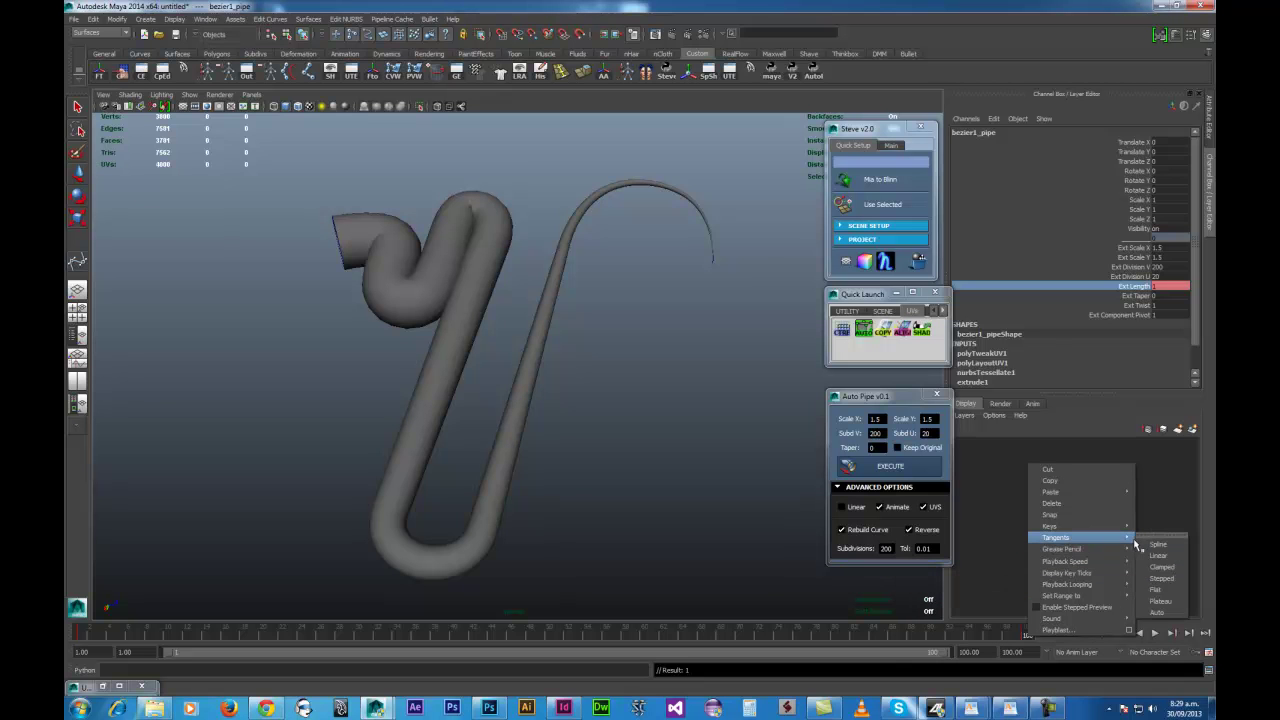
click(1160, 590)
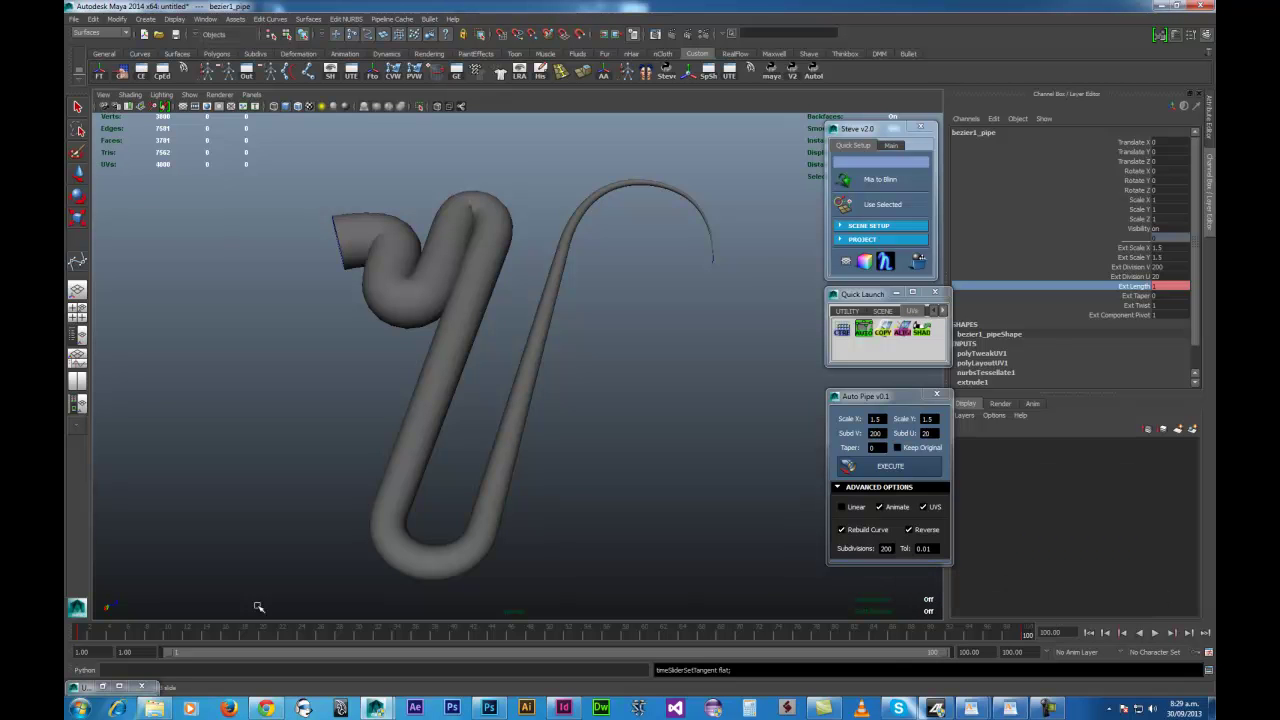
Set the tangent of the Ext Length key at frame 1 to Flat and play back the pipe's growth
click(84, 633)
right_click(84, 636)
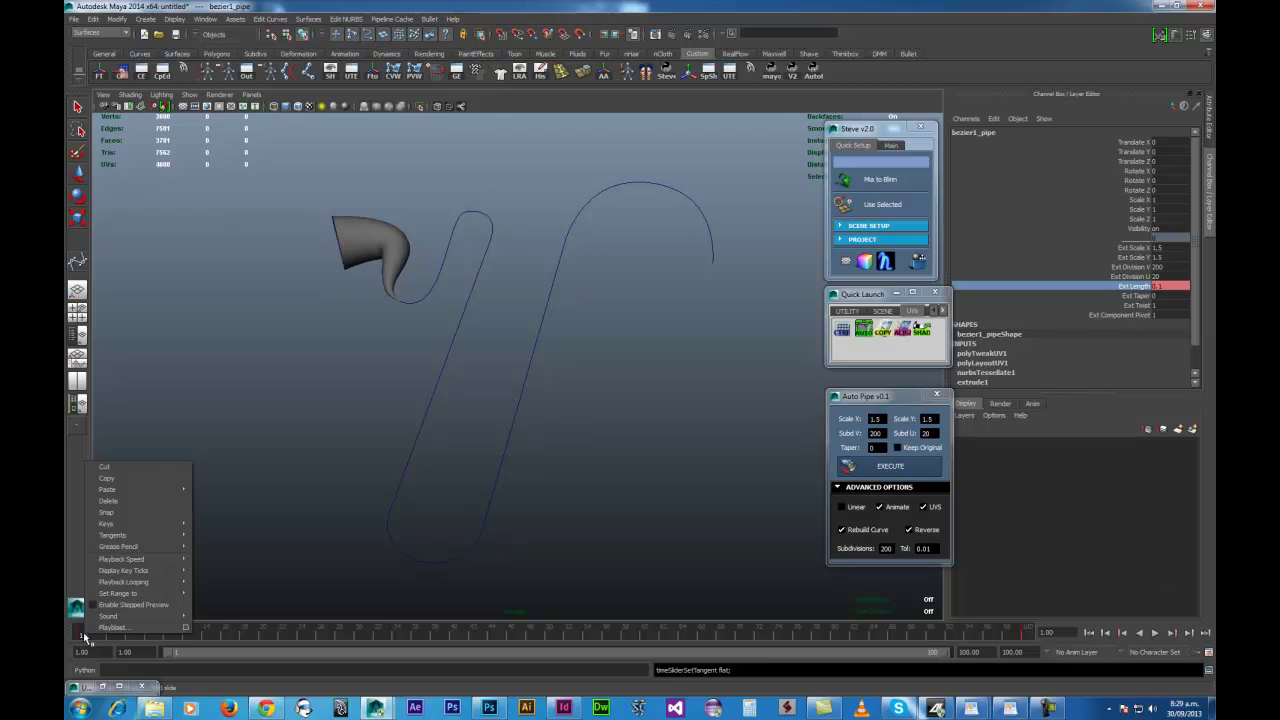
mouse_move(150, 535)
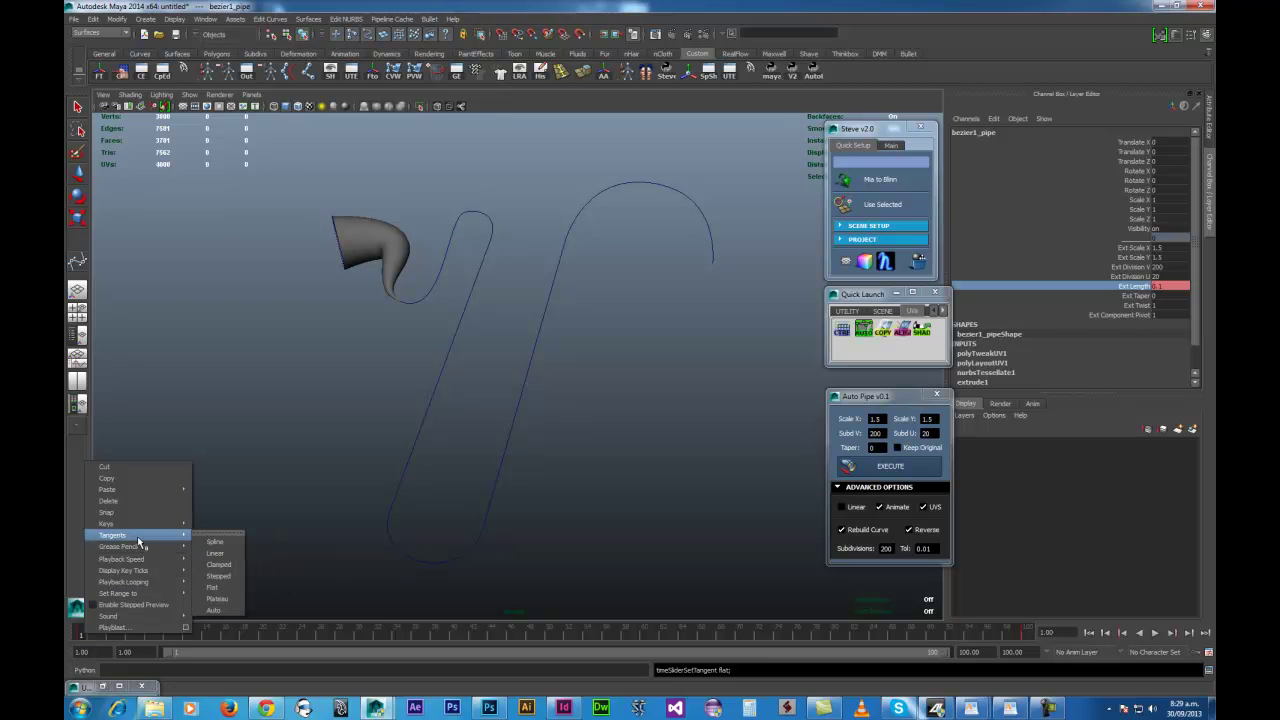
click(234, 591)
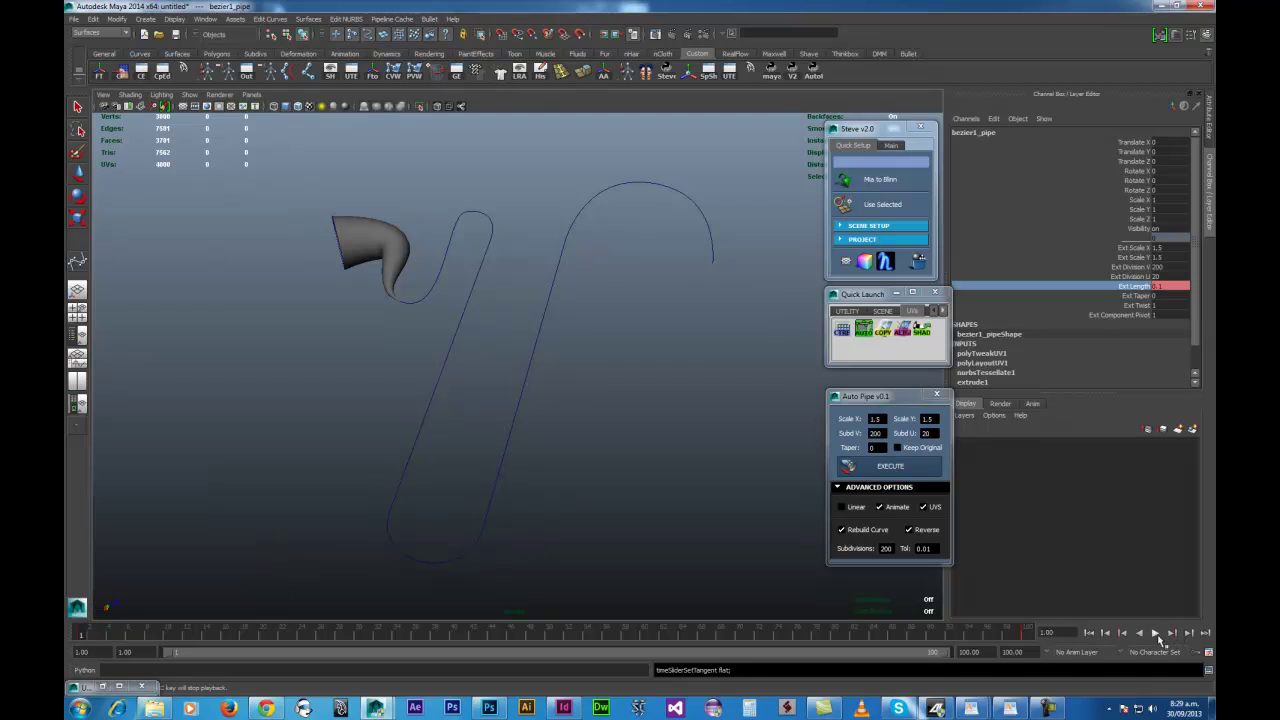
click(1156, 633)
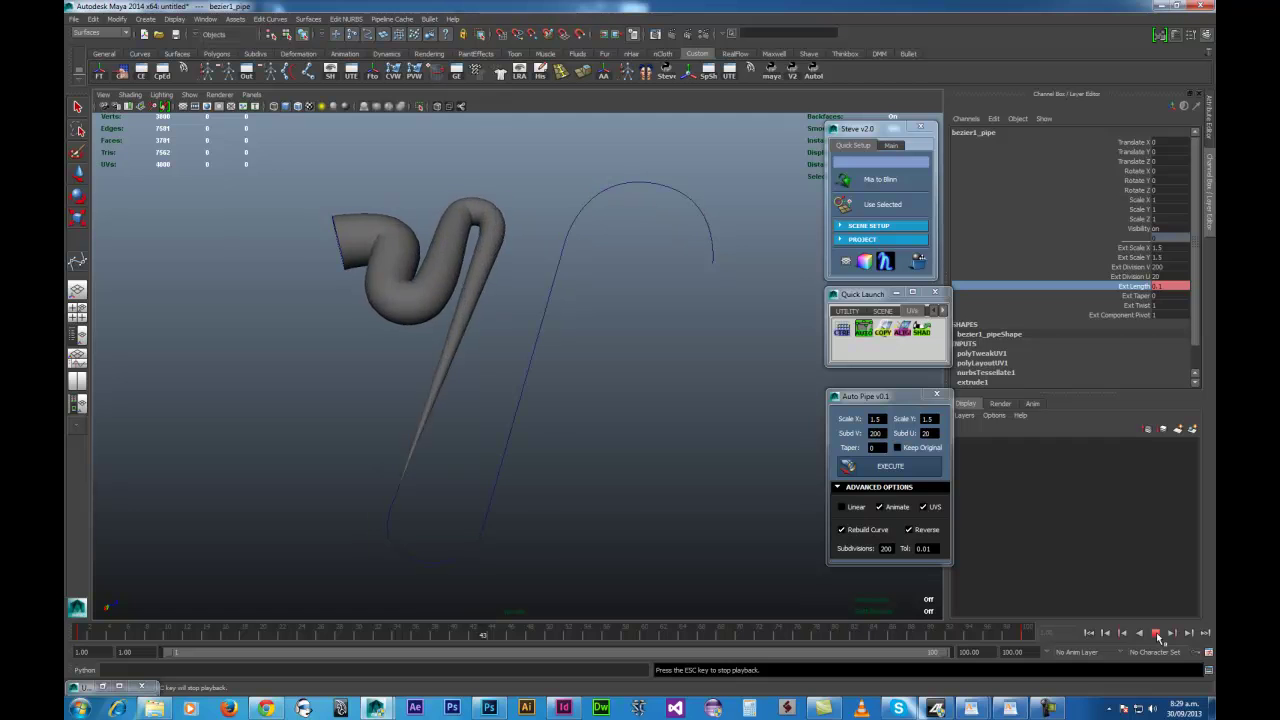
click(1157, 634)
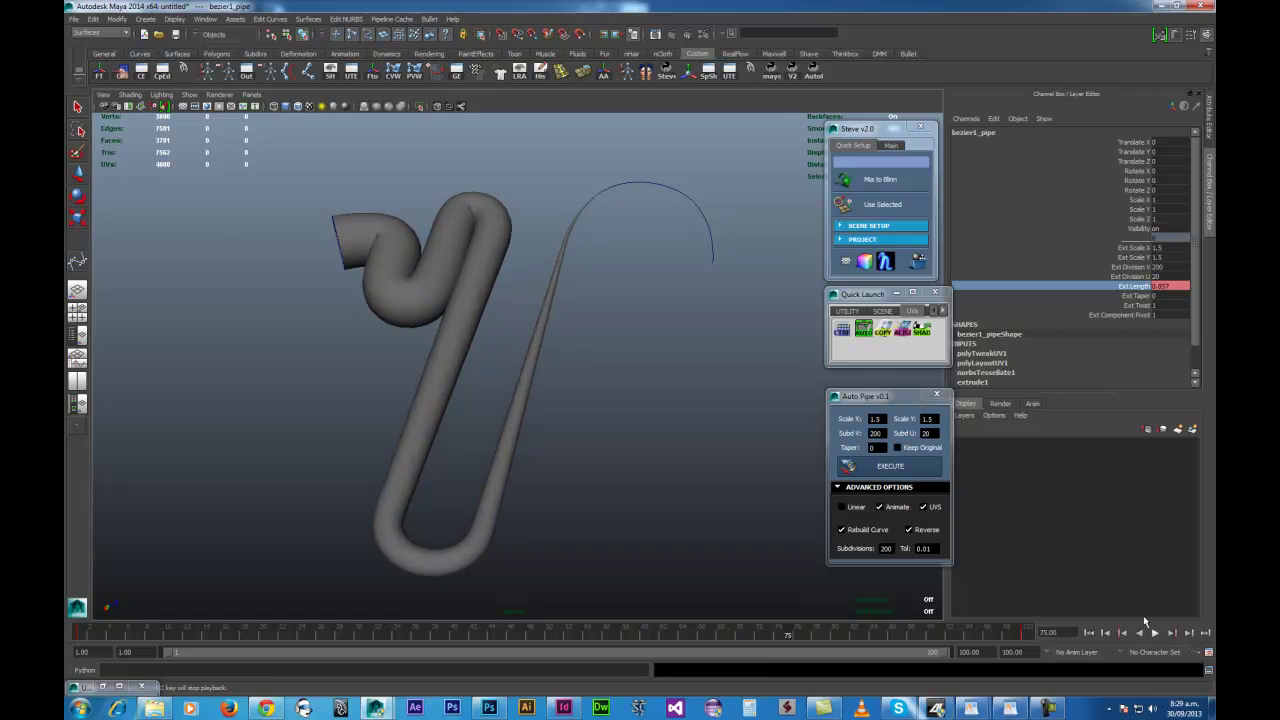
Set the pipe's Ext Taper to 1 and both Ext Scale X and Ext Scale Y to 1
click(1165, 296)
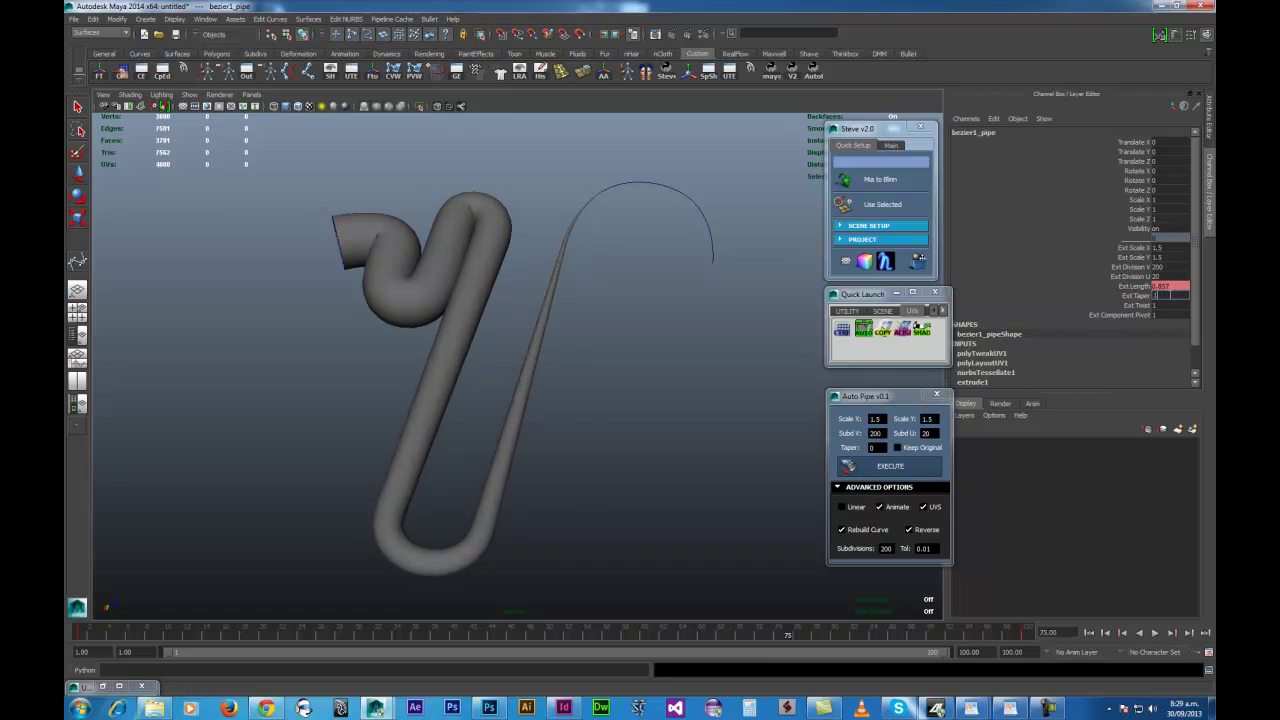
text(1)
key(Return)
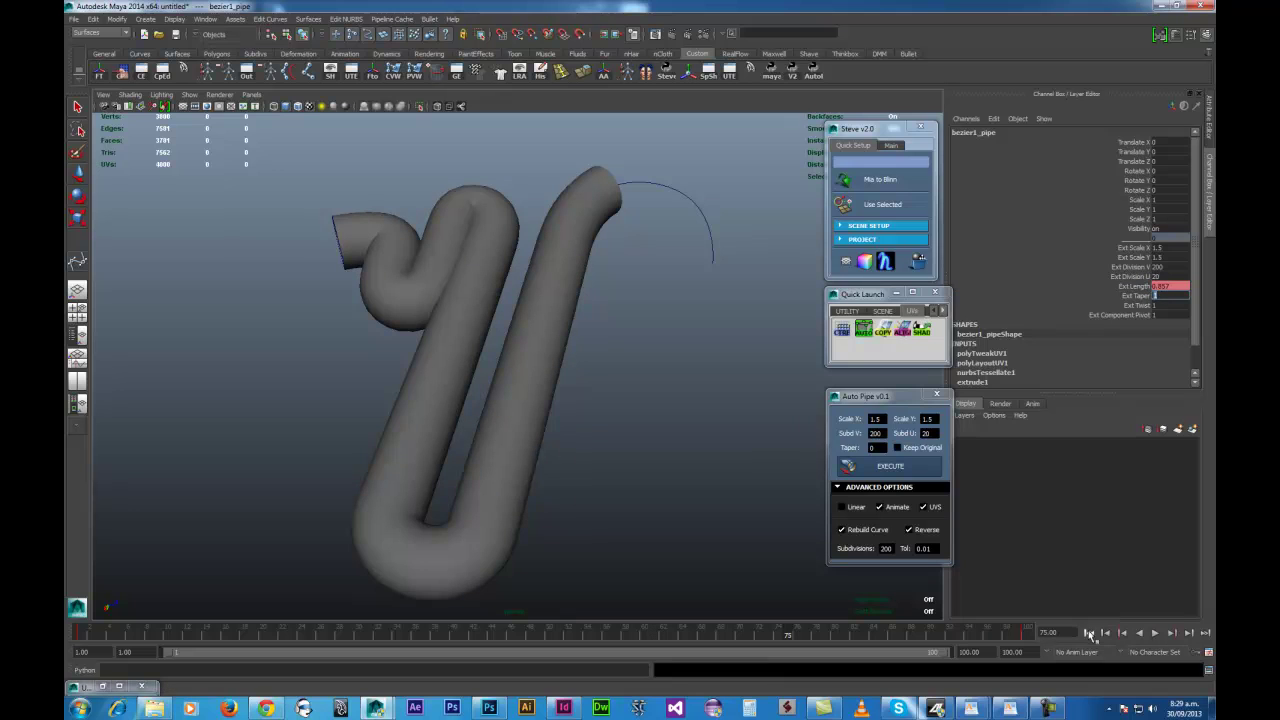
drag(1162, 248, 1165, 259)
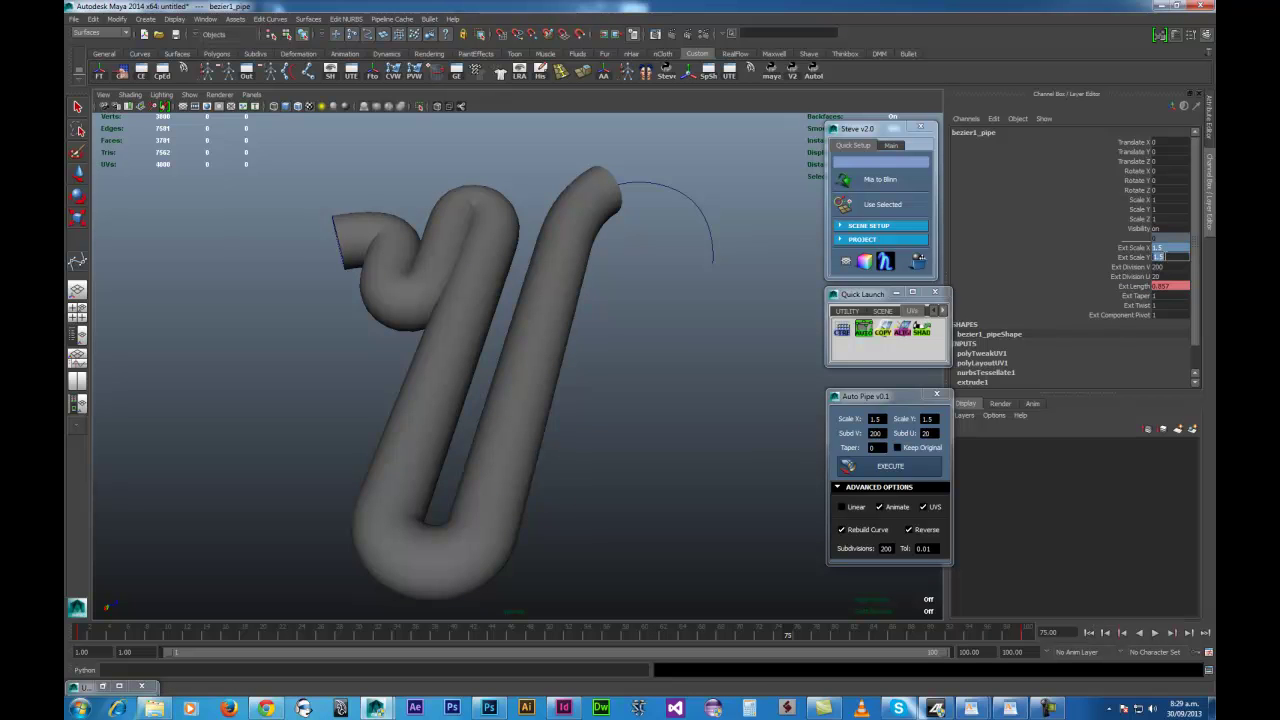
text(1)
key(Return)
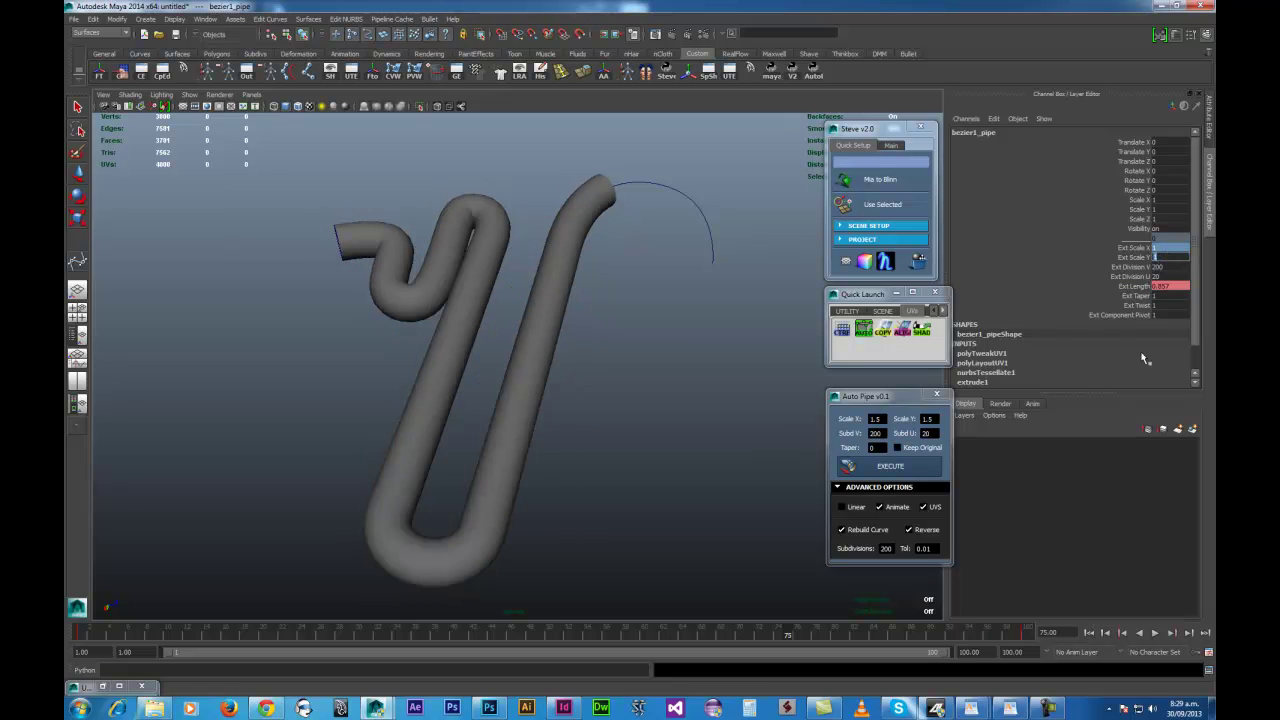
Play the pipe's growth animation from the first frame, stop it and go to frame 100
click(1093, 634)
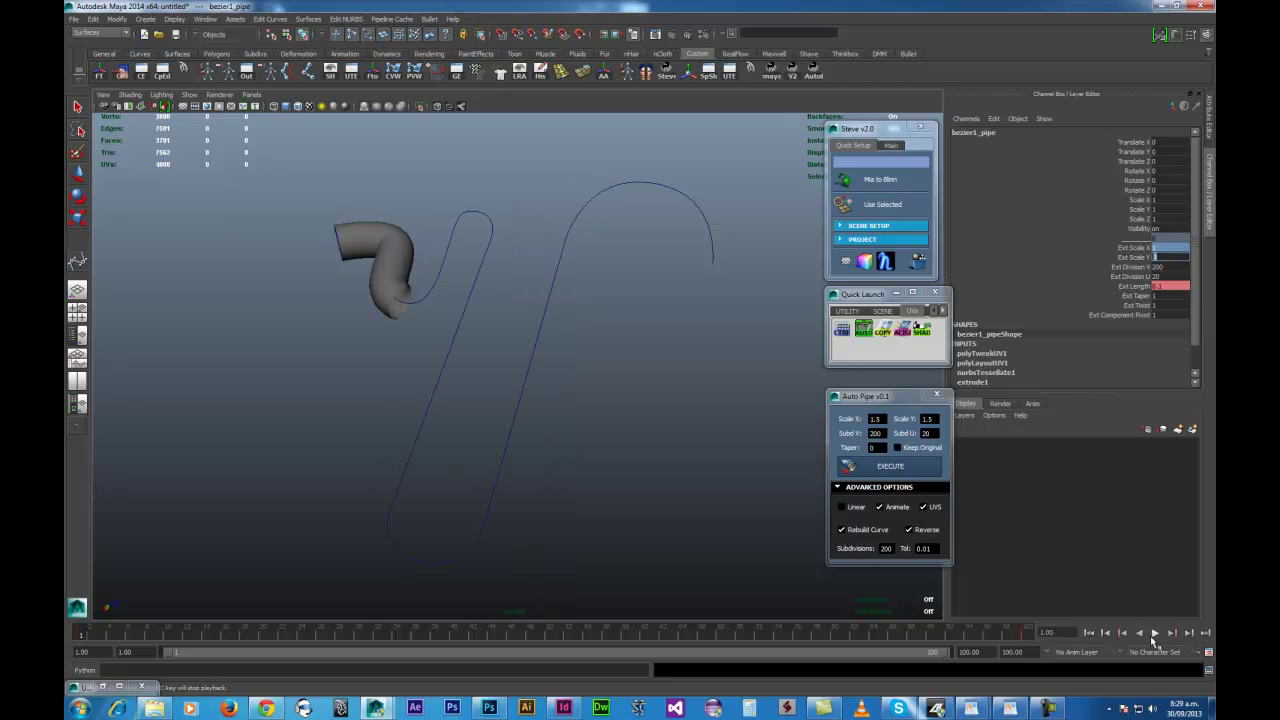
click(1155, 634)
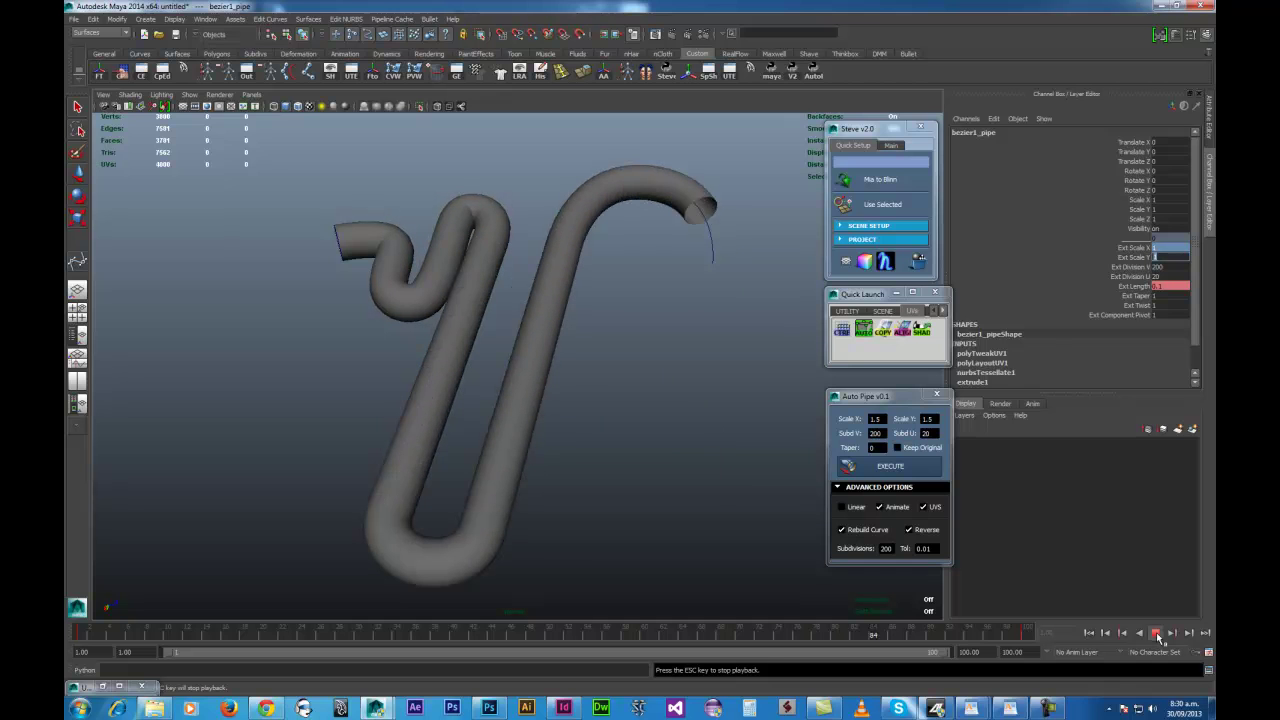
key(Escape)
drag(960, 635, 1028, 633)
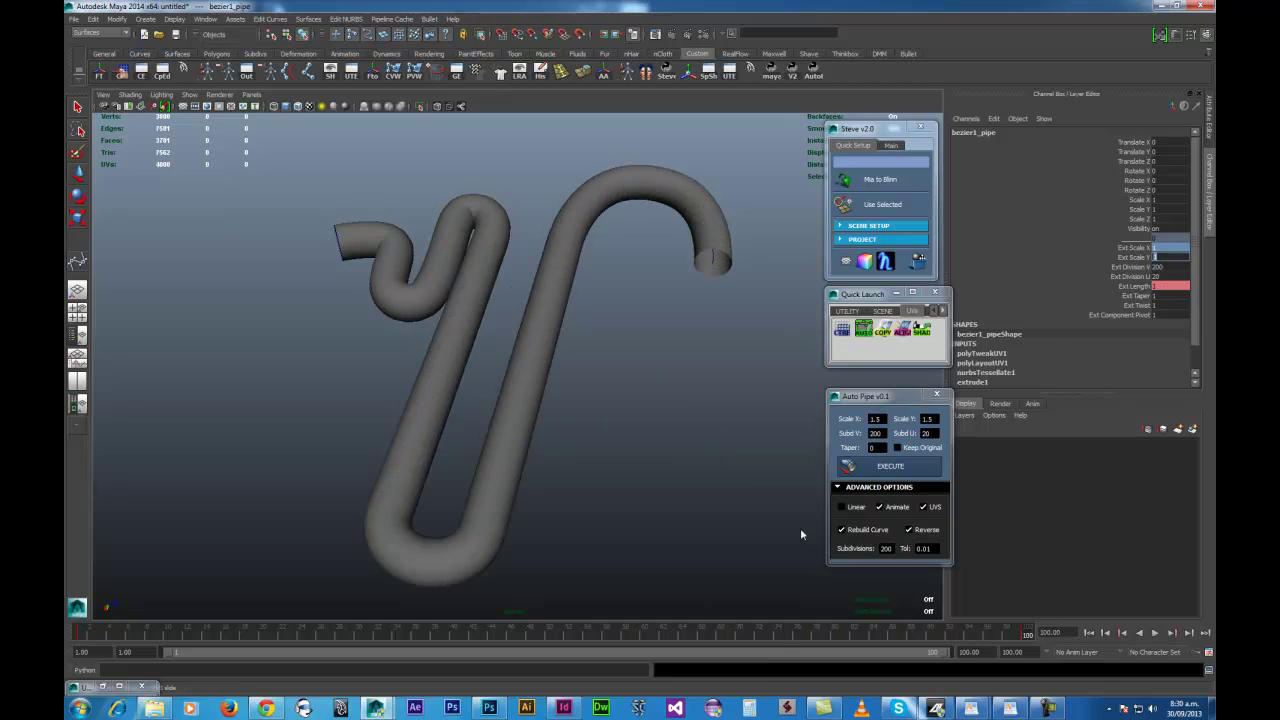
Turn Selection Highlighting back on in the viewport
key(w)
mouse_move(601, 470)
alt+mouse_down()
mouse_move(526, 420)
mouse_move(580, 457)
alt+mouse_up()
click(220, 95)
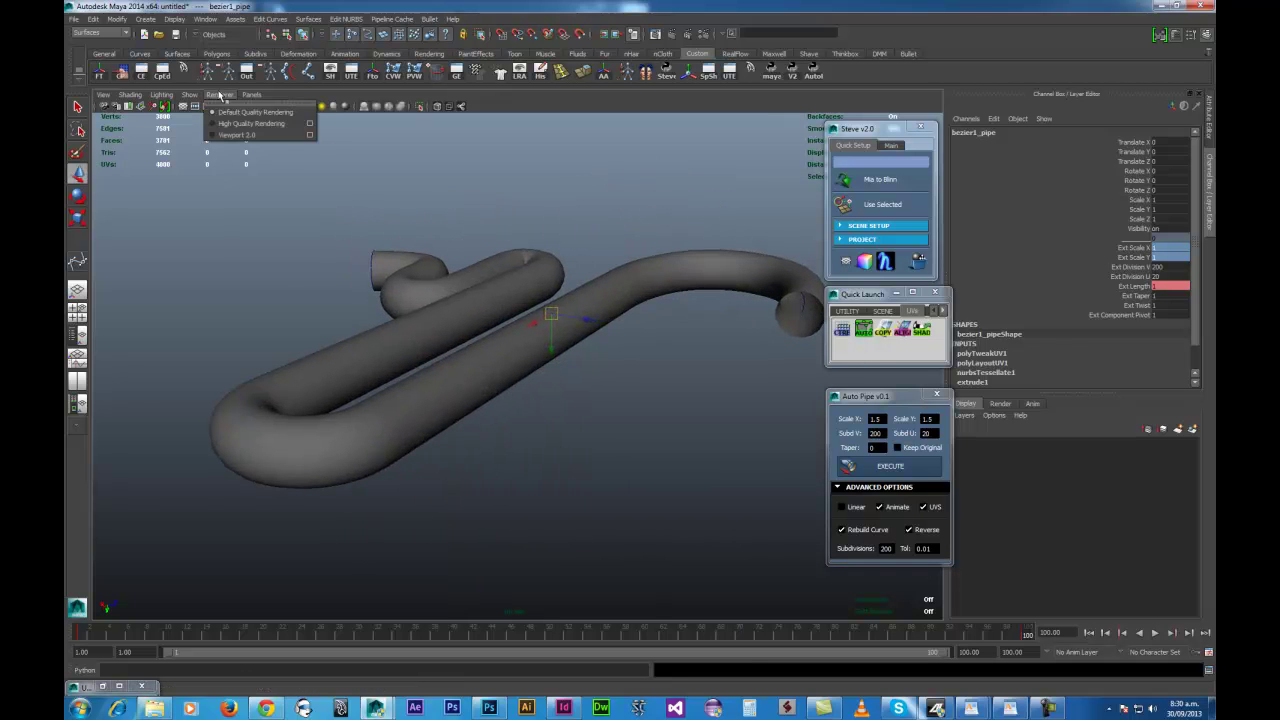
mouse_move(190, 95)
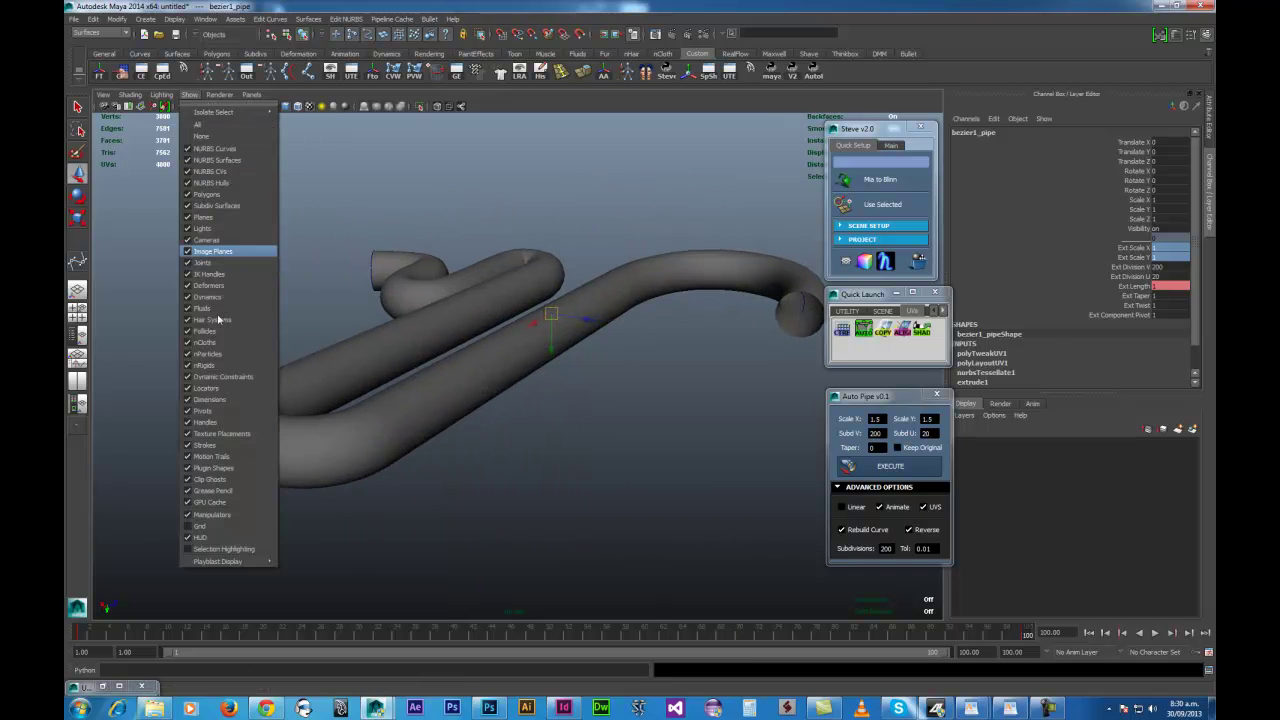
click(224, 549)
Select a lengthwise edge loop along the whole pipe
alt+drag(380, 438, 470, 452)
right_drag(470, 452, 455, 418)
double_click(453, 413)
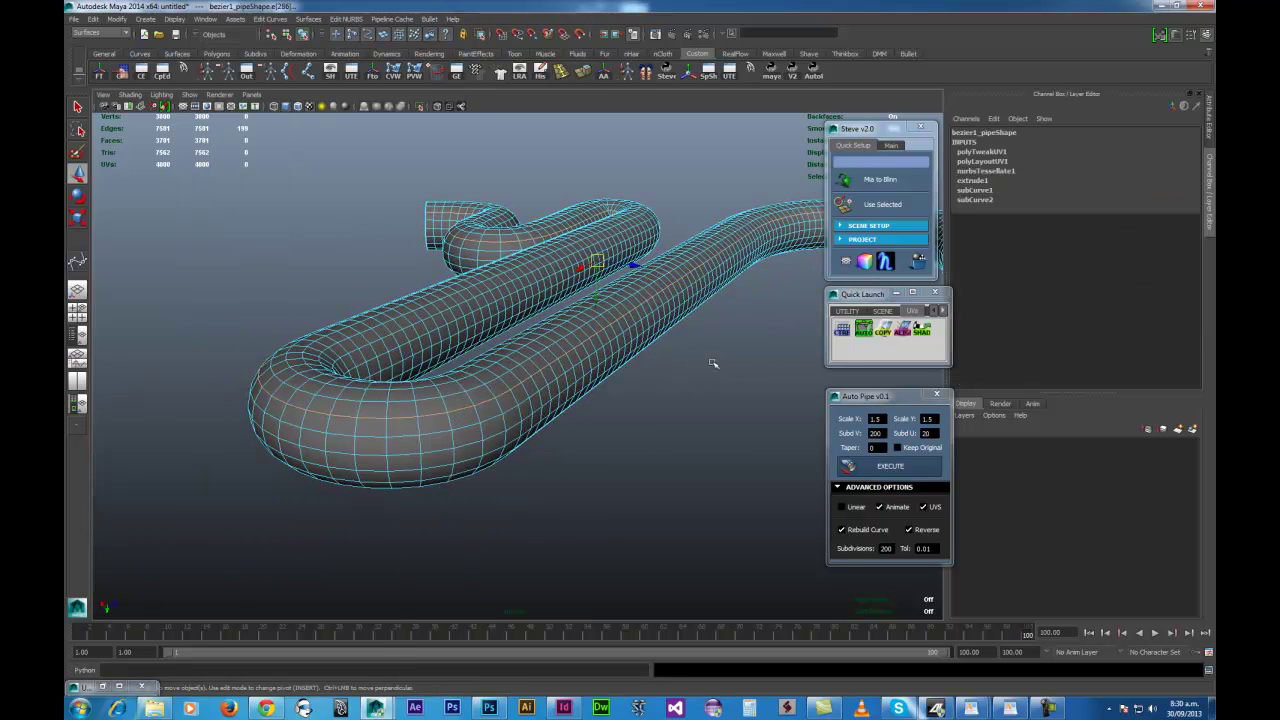
alt+drag(655, 400, 940, 388)
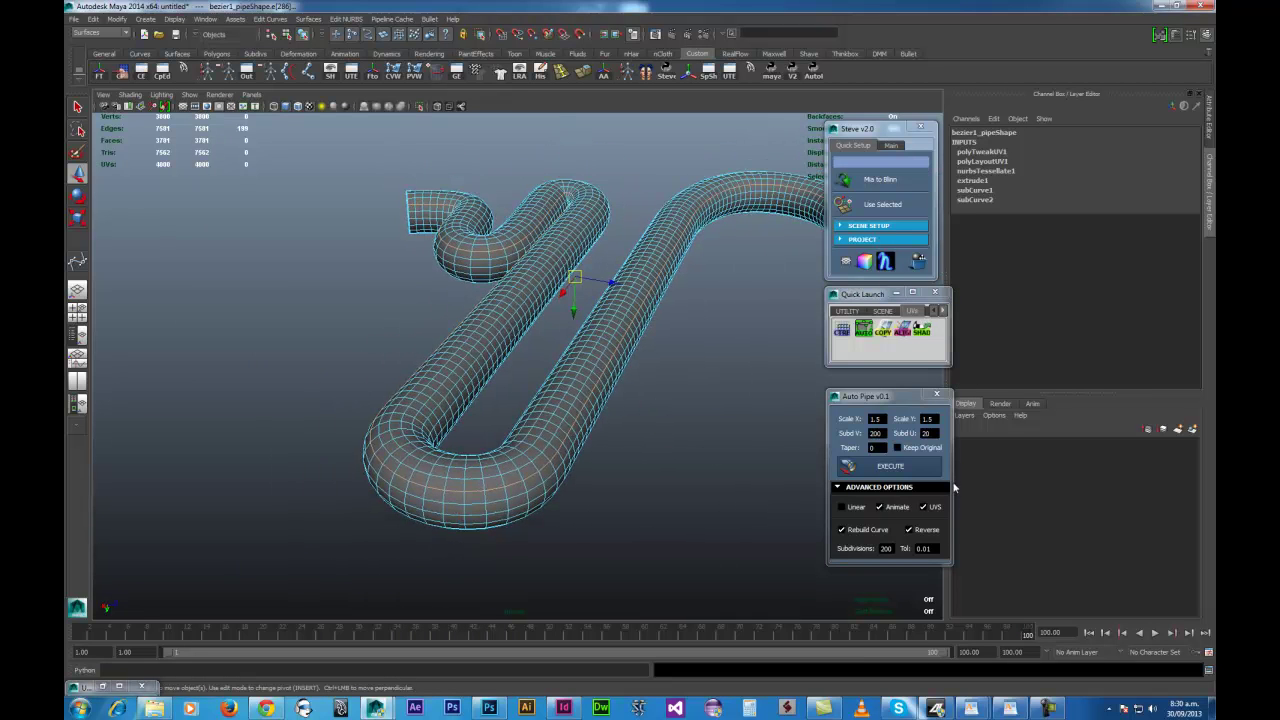
Set the script's Scale X and Scale Y to 0.2 and Subd U to 10, and generate a thin pipe along the selected edge loop
click(829, 411)
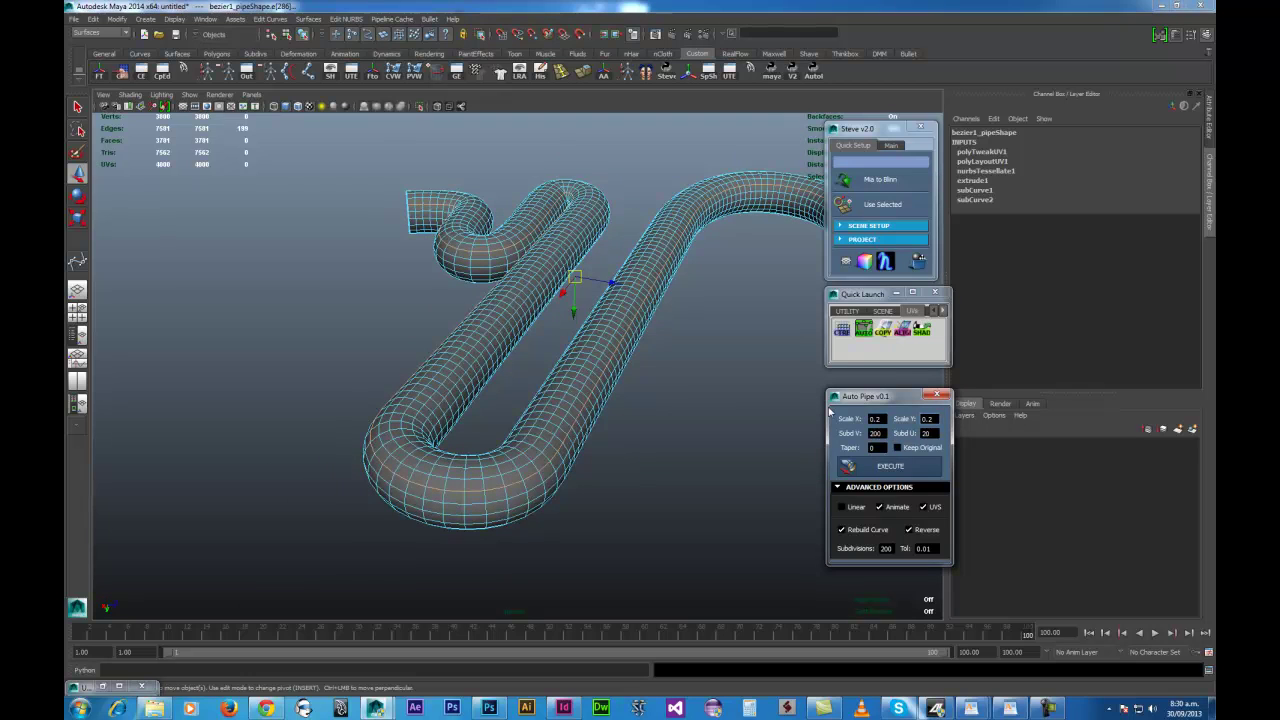
click(878, 433)
click(891, 468)
alt+drag(541, 428, 620, 440)
alt+drag(741, 437, 586, 423)
click(686, 432)
scroll(586, 423, up, 3)
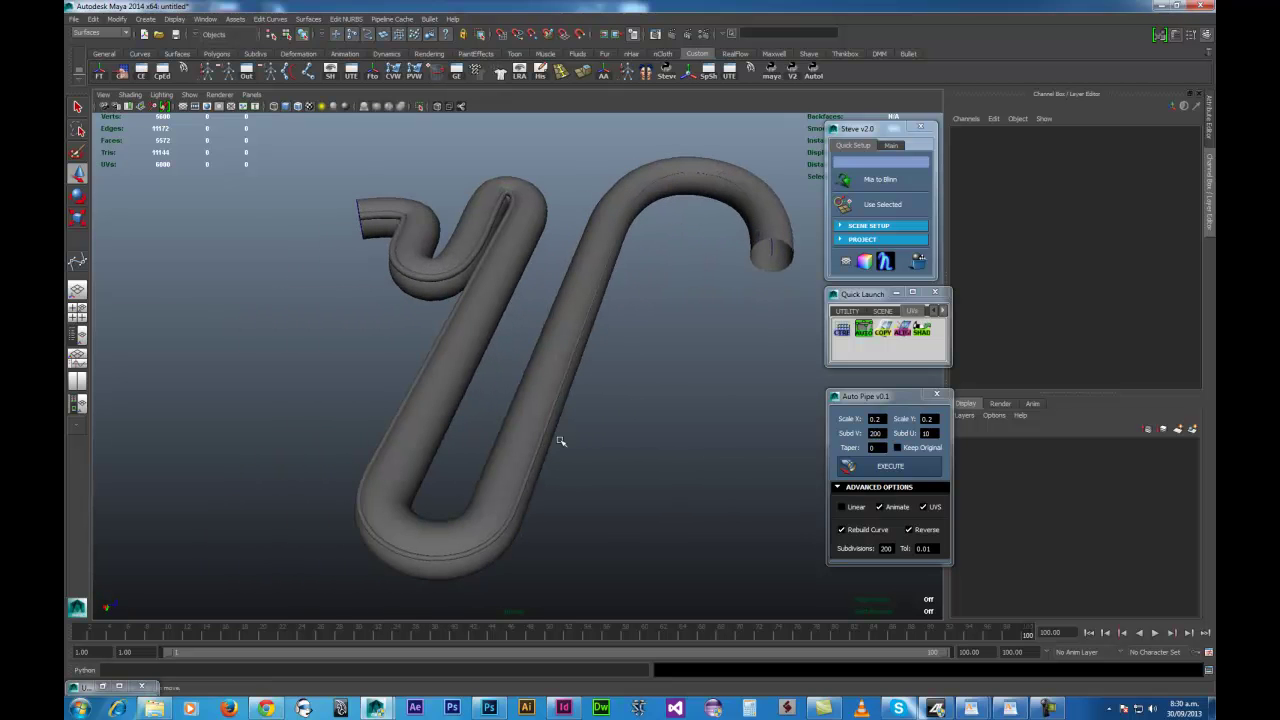
Set the script's Taper to 1 and generate a thin pipe from an edge loop on the upper side of the main pipe
scroll(669, 449, up, 5)
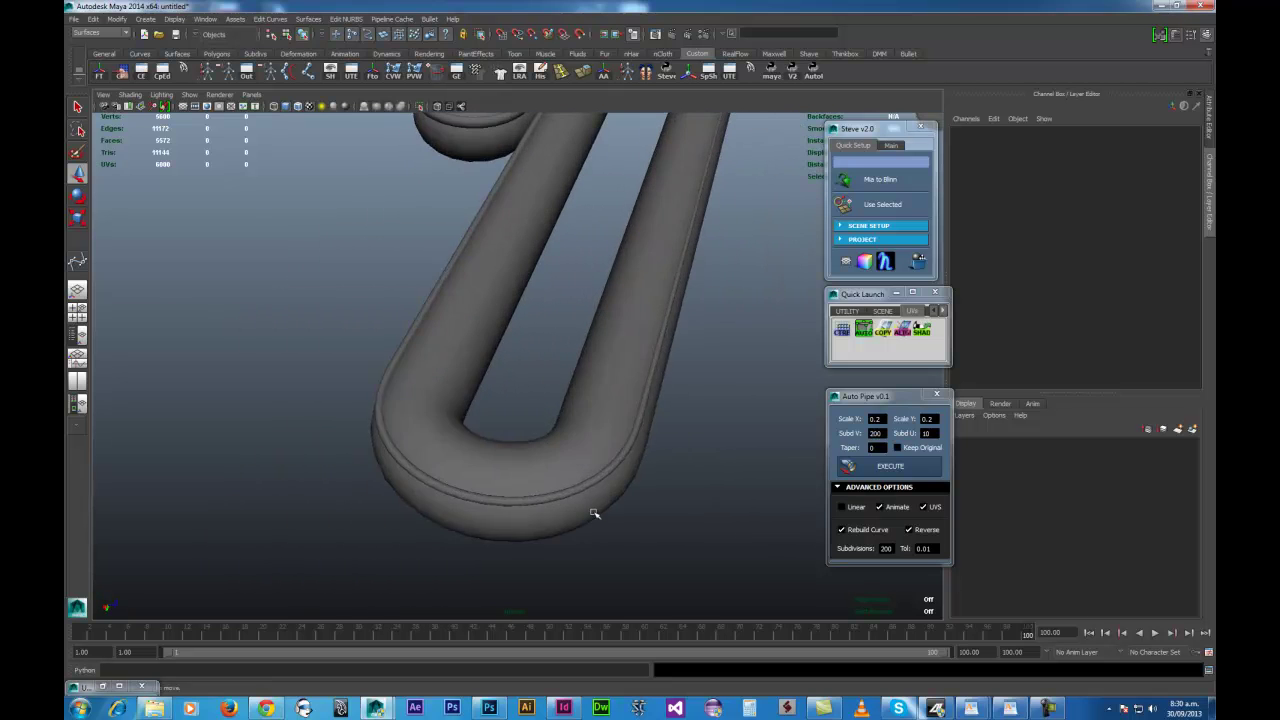
alt+drag(594, 509, 600, 471)
click(578, 417)
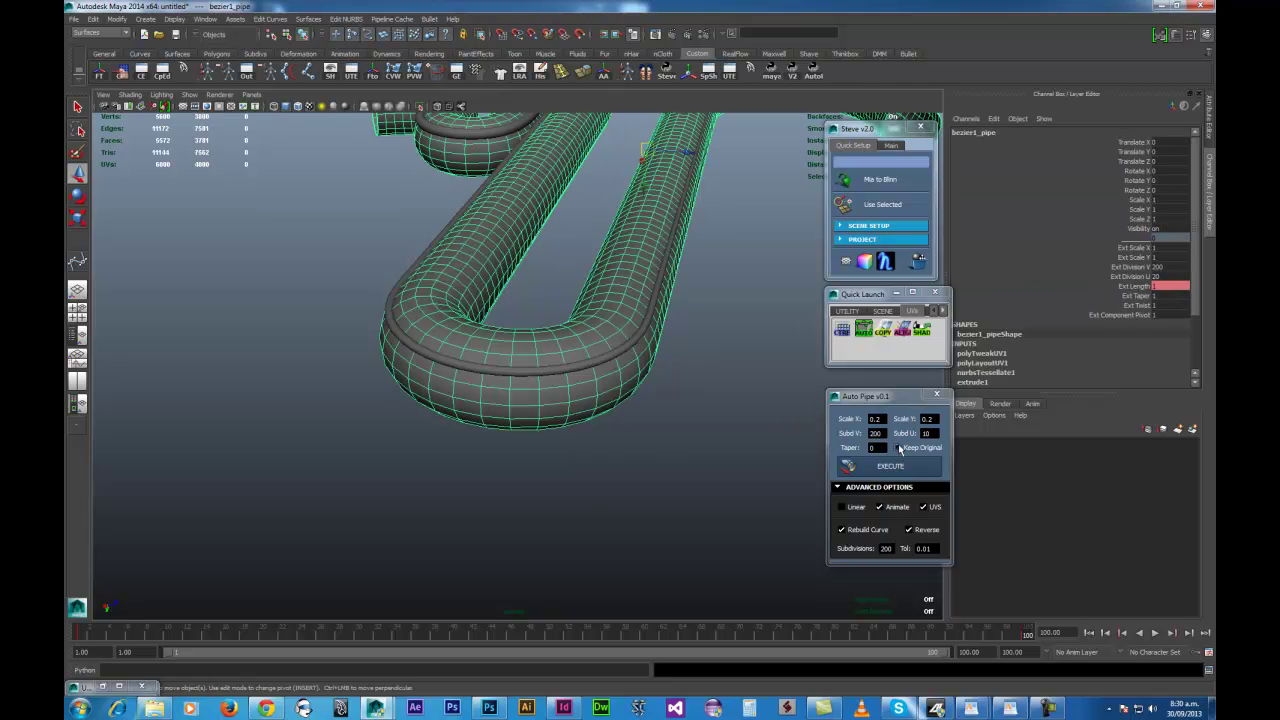
drag(884, 448, 830, 441)
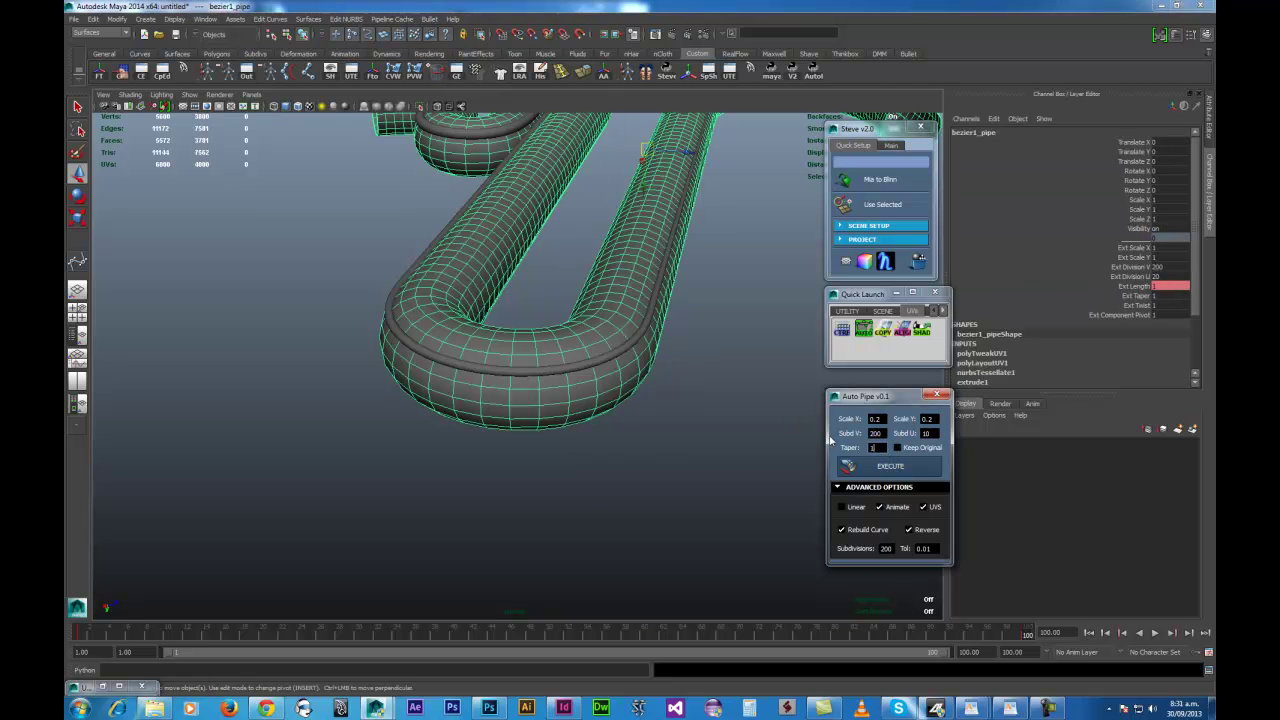
right_drag(590, 395, 597, 368)
double_click(542, 340)
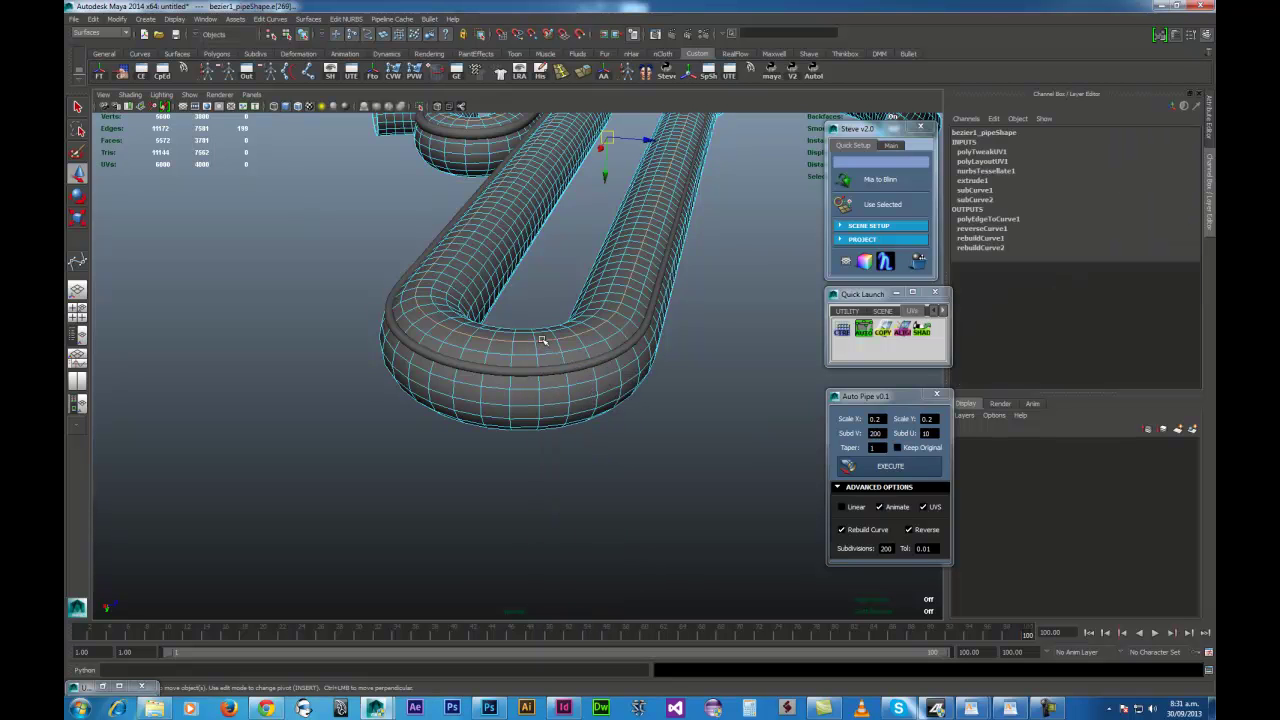
click(892, 472)
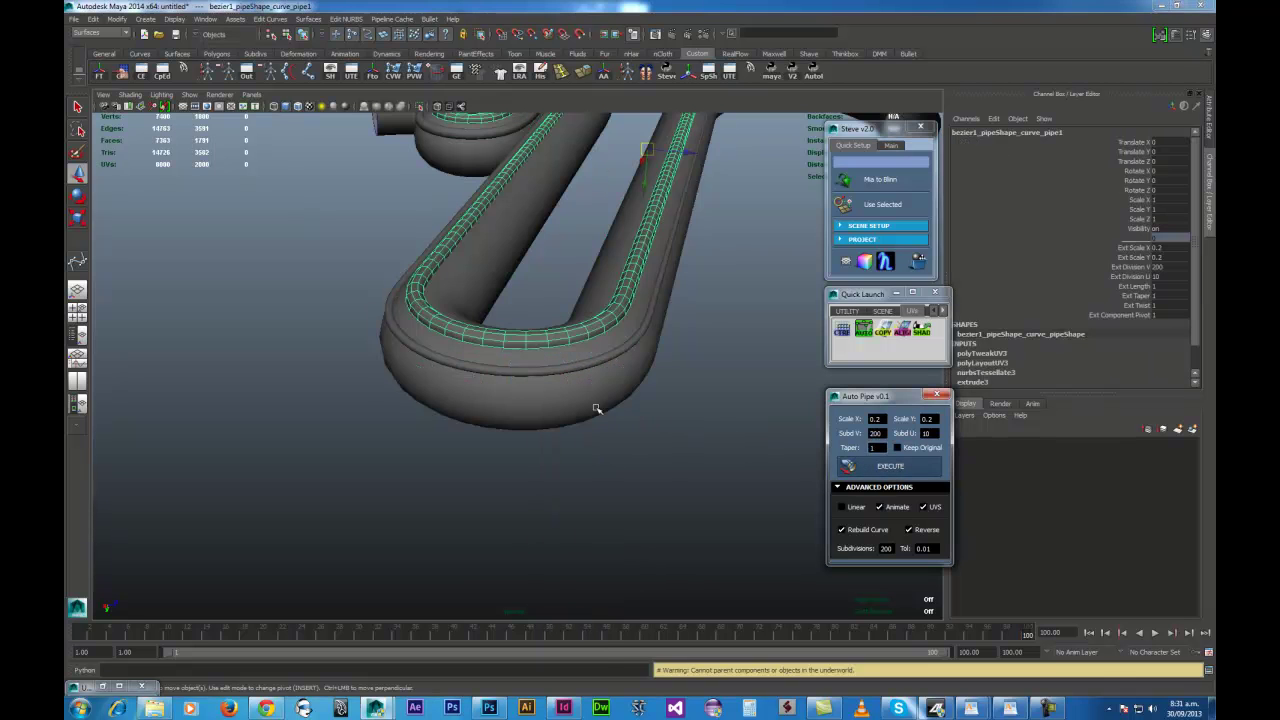
Generate two more thin pipes from separate lengthwise edge loops on the main pipe's outer side and underside
right_drag(557, 405, 555, 400)
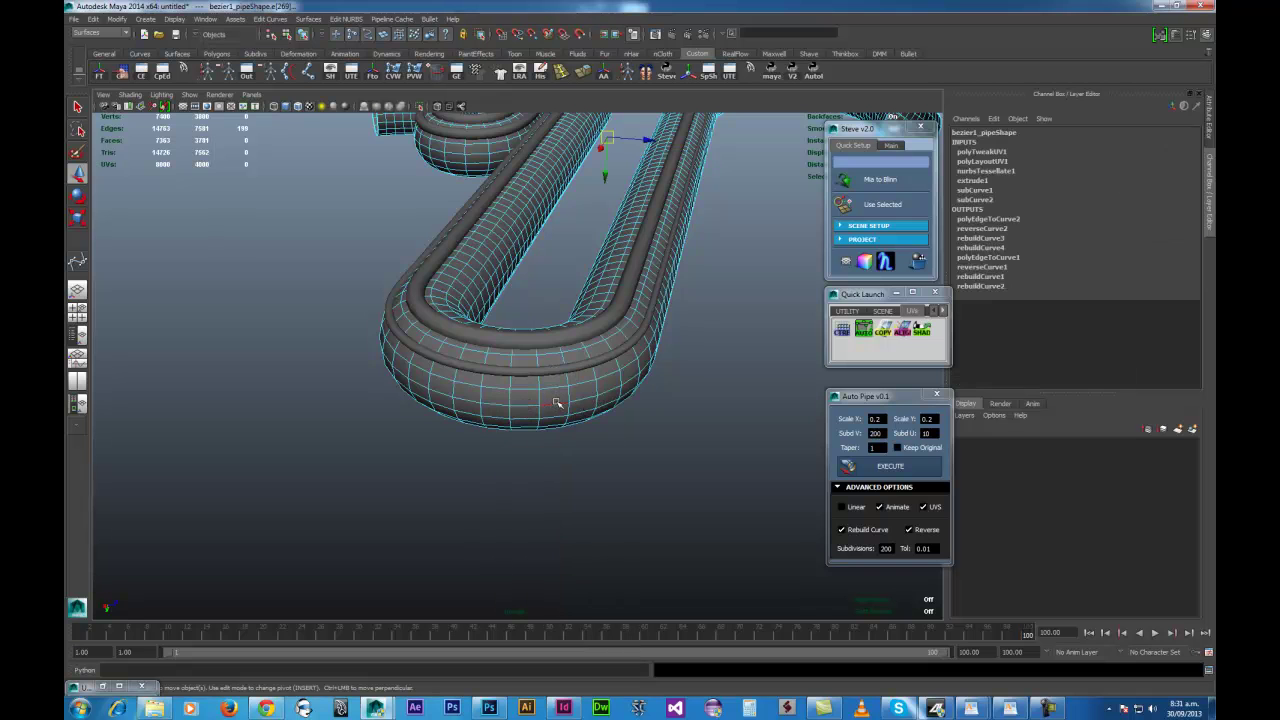
key(Down)
click(885, 470)
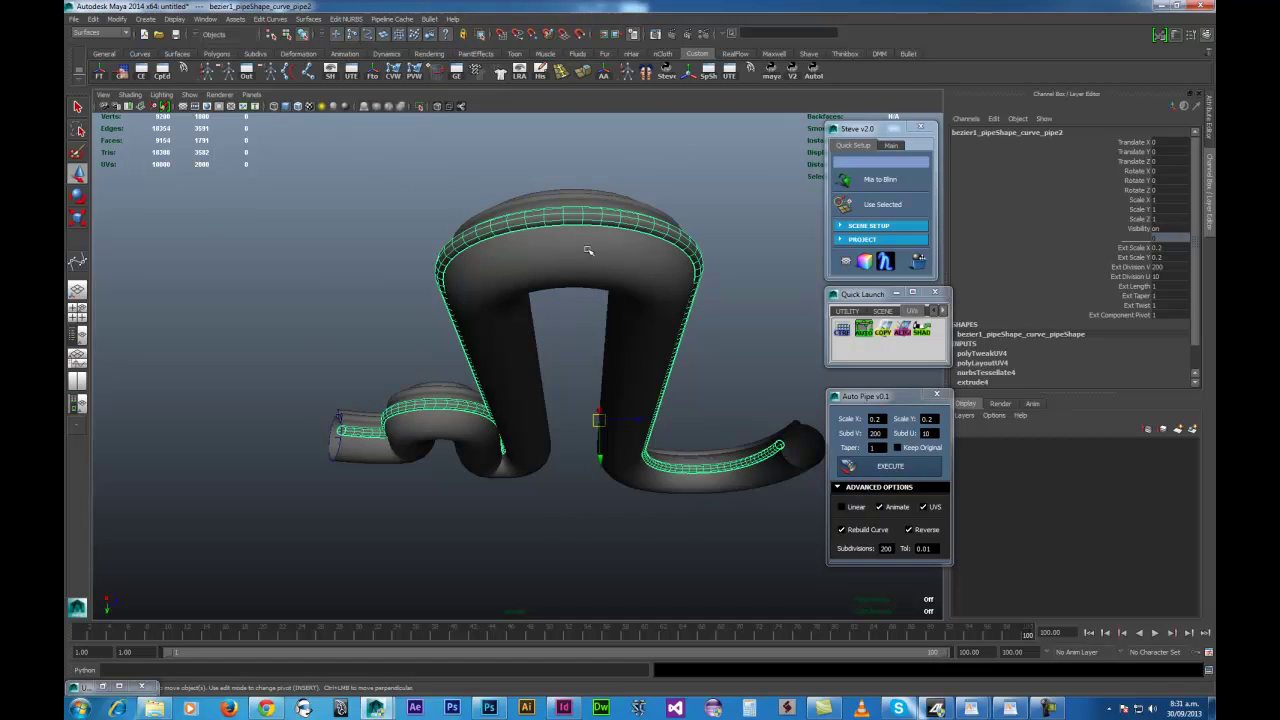
right_drag(588, 250, 583, 245)
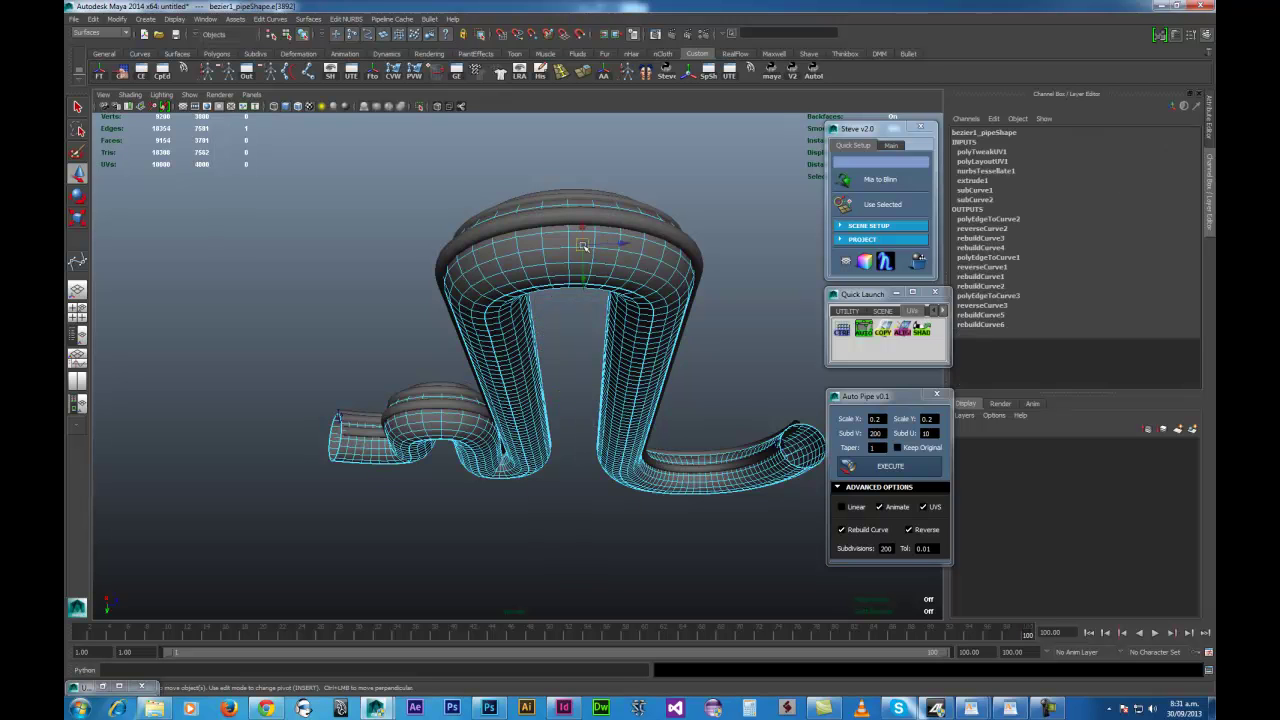
click(889, 466)
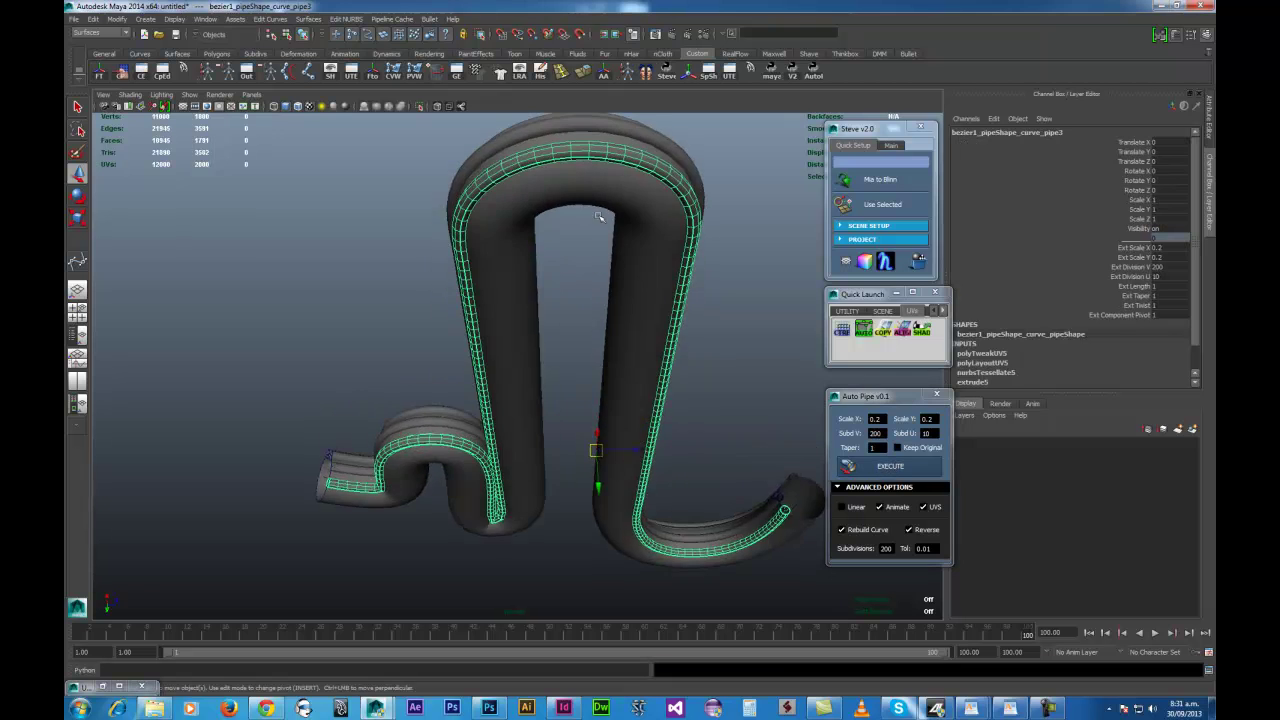
Select another lengthwise edge loop on the main pipe's underside, beside the last strand, and generate a thin pipe from it
click(598, 216)
scroll(596, 225, up, 5)
right_click(594, 243)
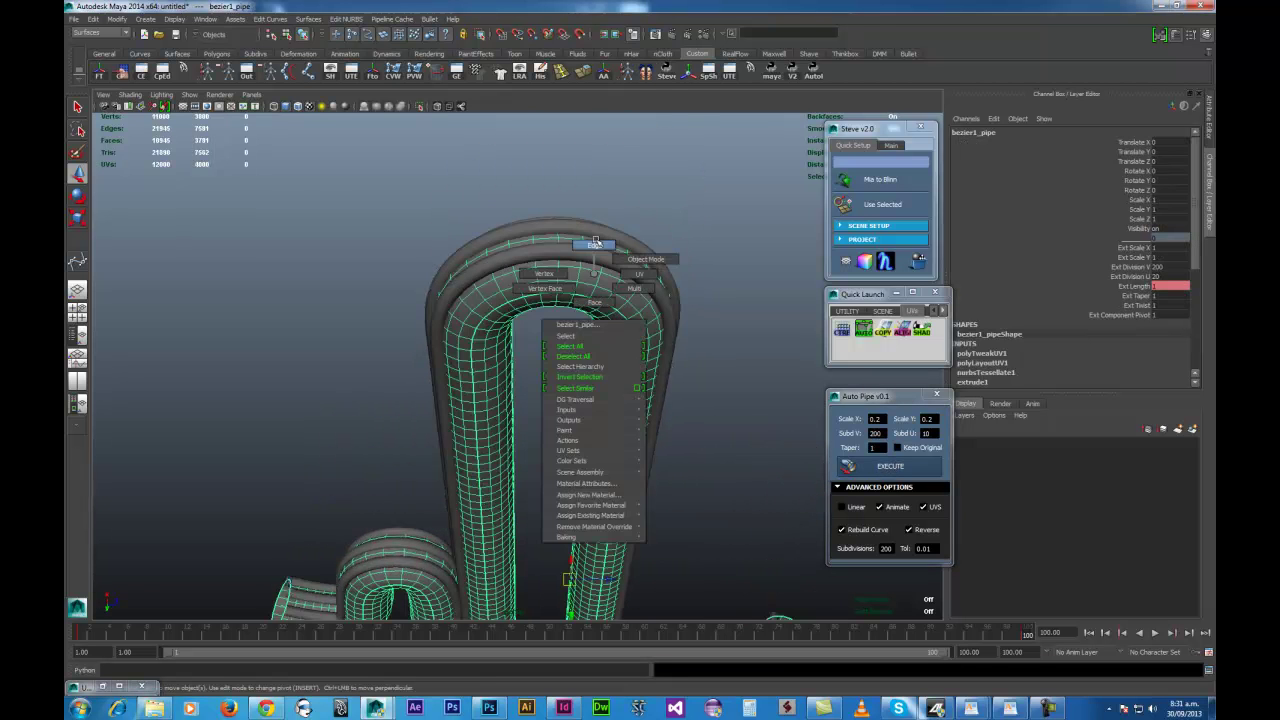
double_click(594, 286)
alt+drag(590, 287, 600, 428)
click(890, 466)
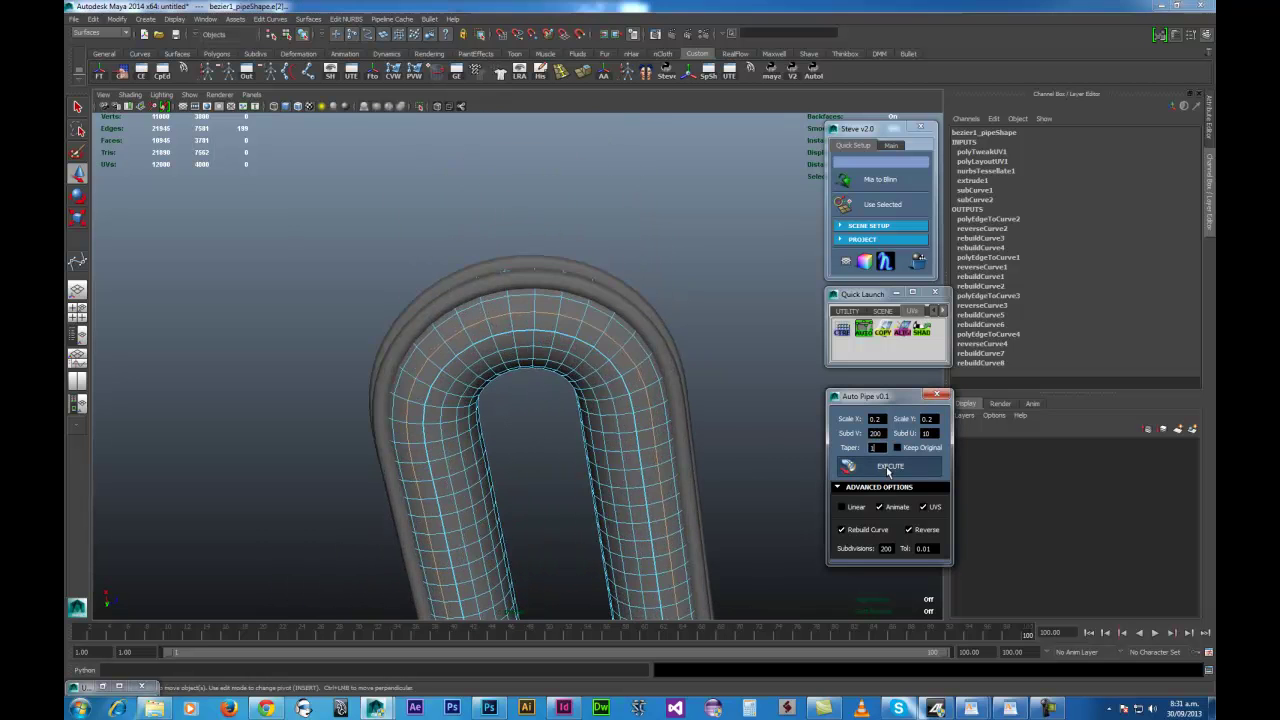
Generate a thin pipe from an underside edge loop closer to the inside of the main pipe's bend
right_drag(540, 352, 541, 323)
alt+drag(567, 430, 564, 346)
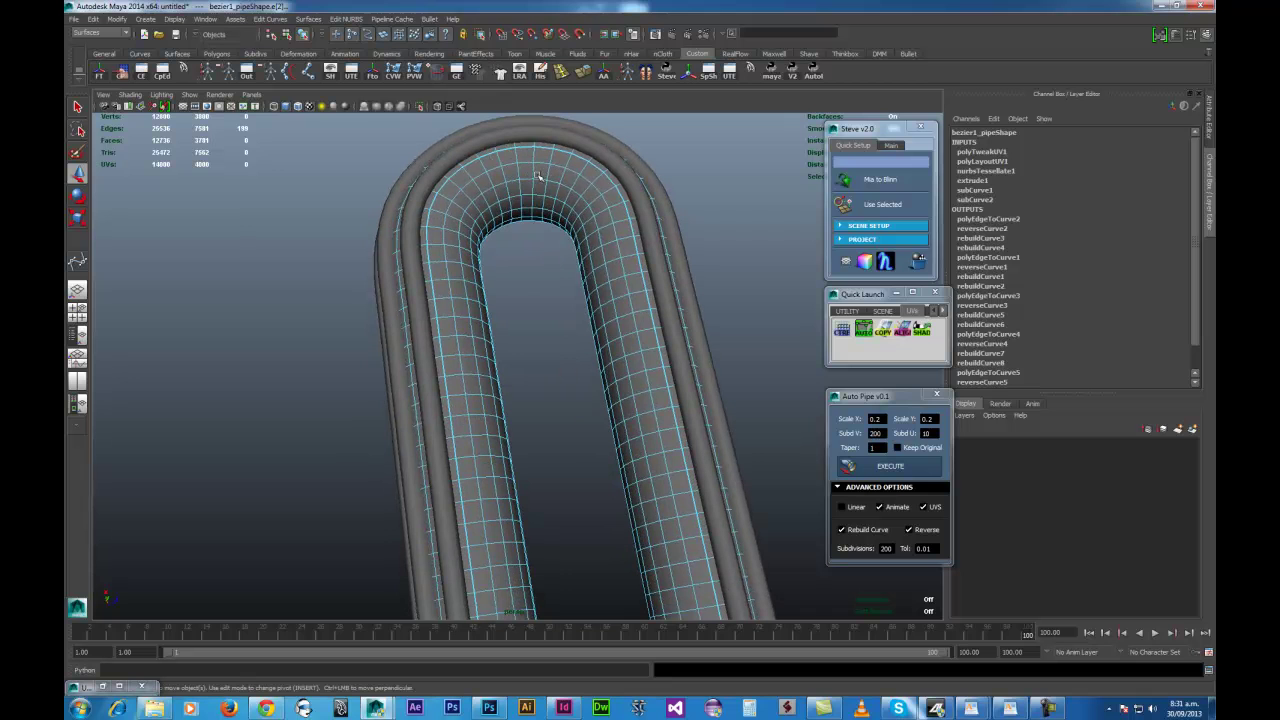
click(550, 188)
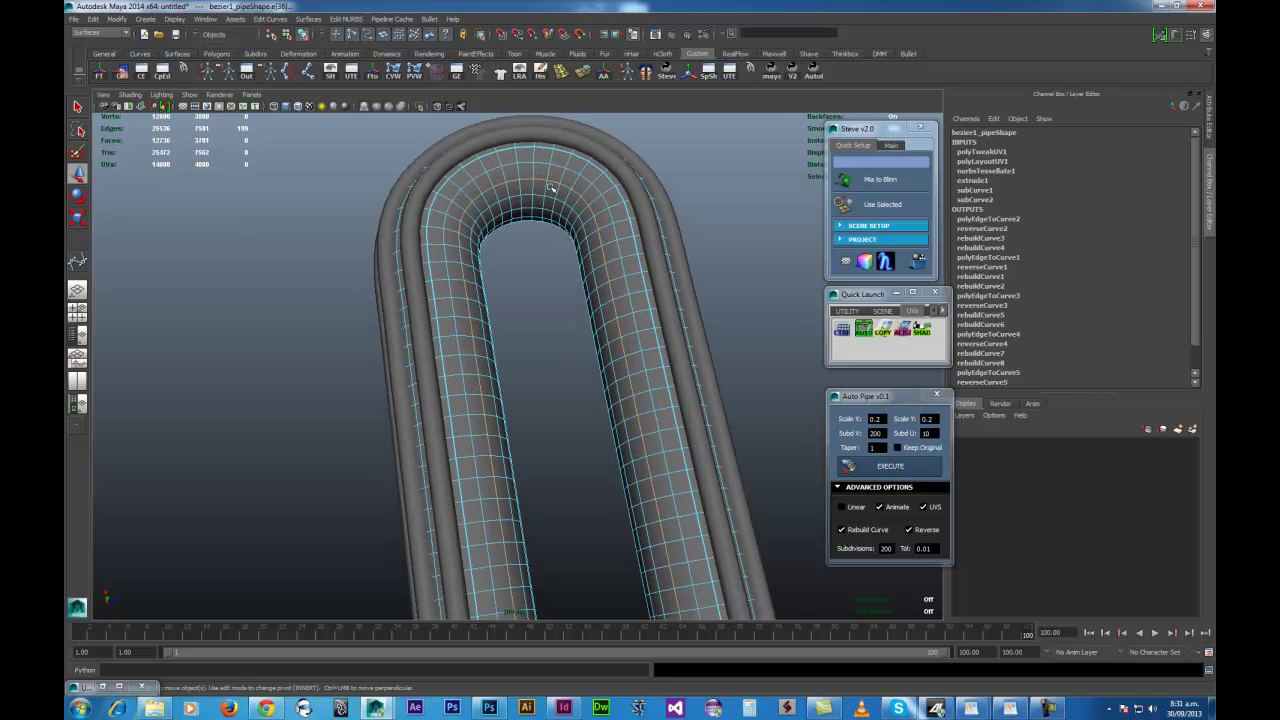
click(897, 466)
Select a lengthwise edge loop on the upper inner side of the main pipe and generate a thin pipe along it
alt+drag(597, 298, 596, 492)
click(485, 405)
alt+drag(487, 407, 458, 434)
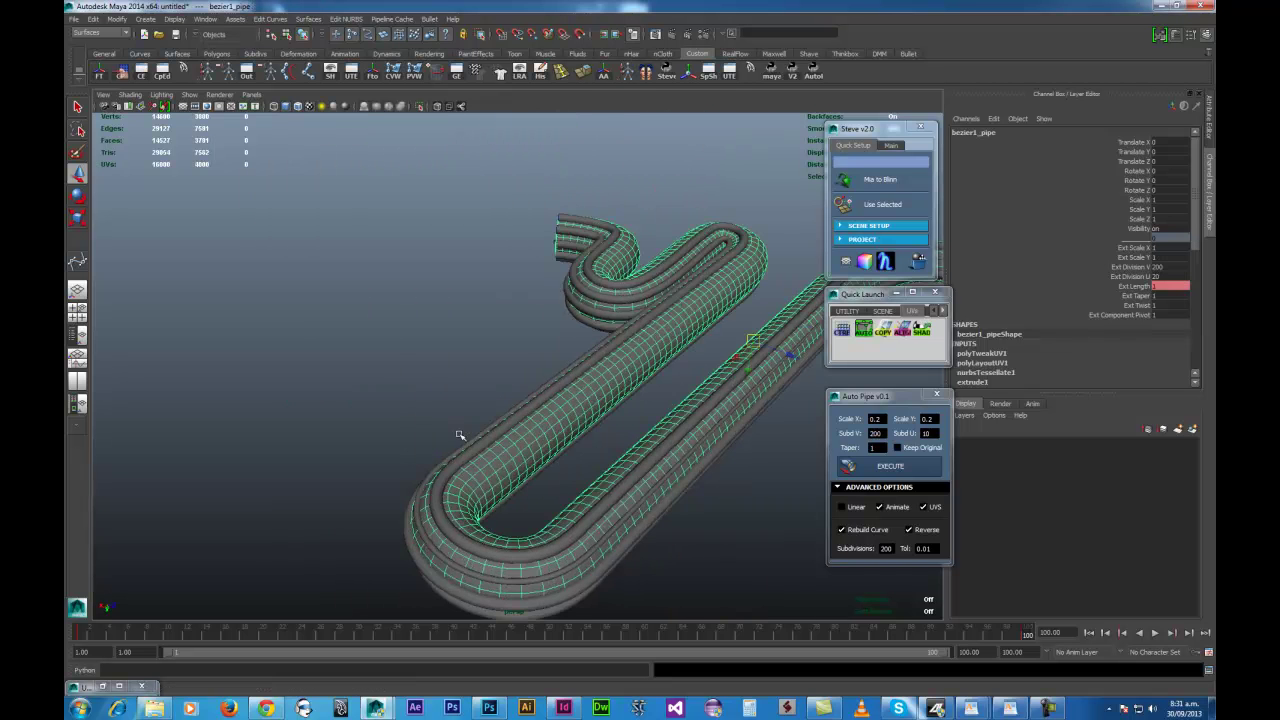
alt+drag(512, 485, 507, 395)
right_drag(470, 368, 482, 348)
click(644, 356)
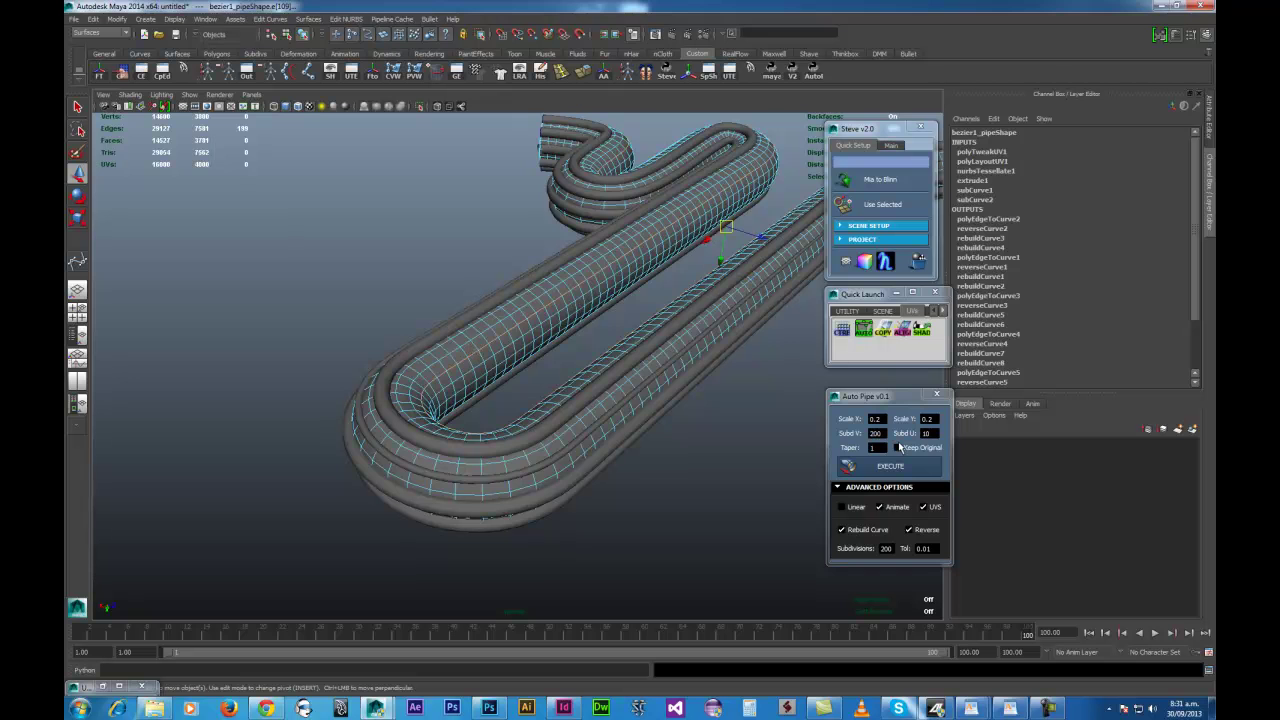
click(890, 466)
alt+drag(677, 443, 623, 491)
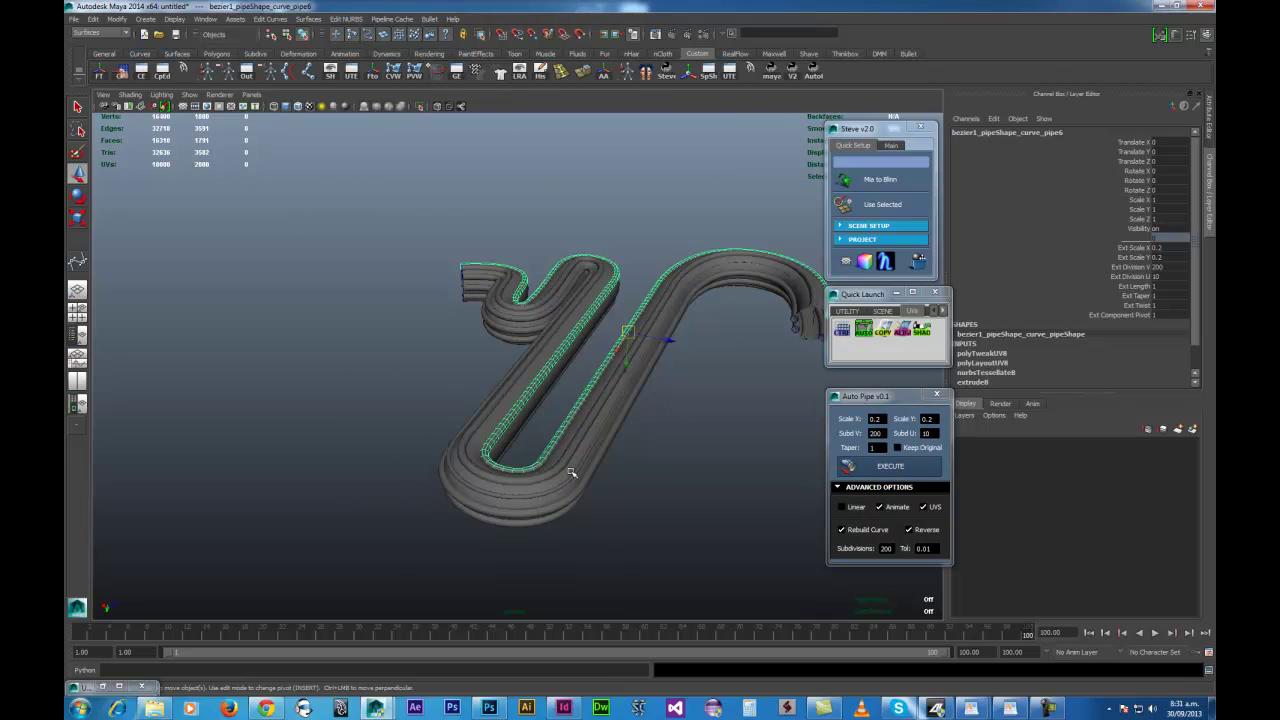
Return the main pipe to object mode and select it as a whole
right_drag(569, 446, 613, 431)
click(603, 434)
click(590, 441)
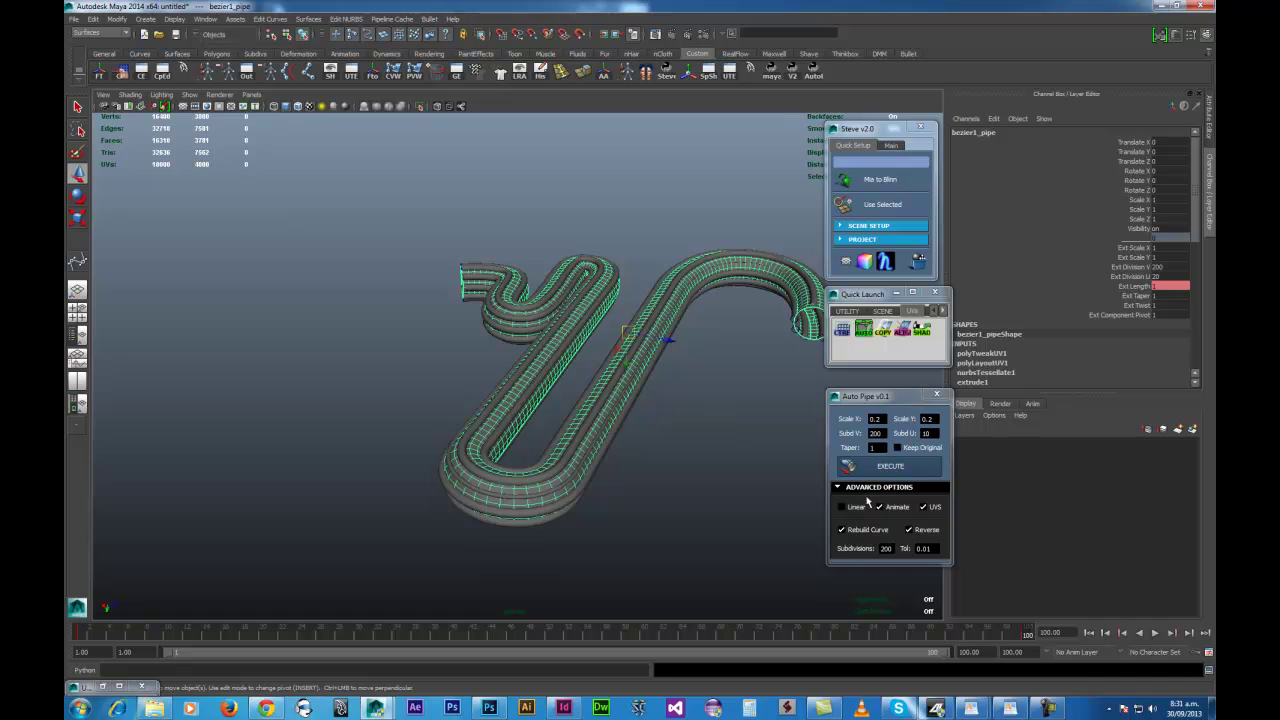
Play the pipe's growth animation from the first frame and stop it near the end of the timeline
click(1090, 633)
click(1156, 635)
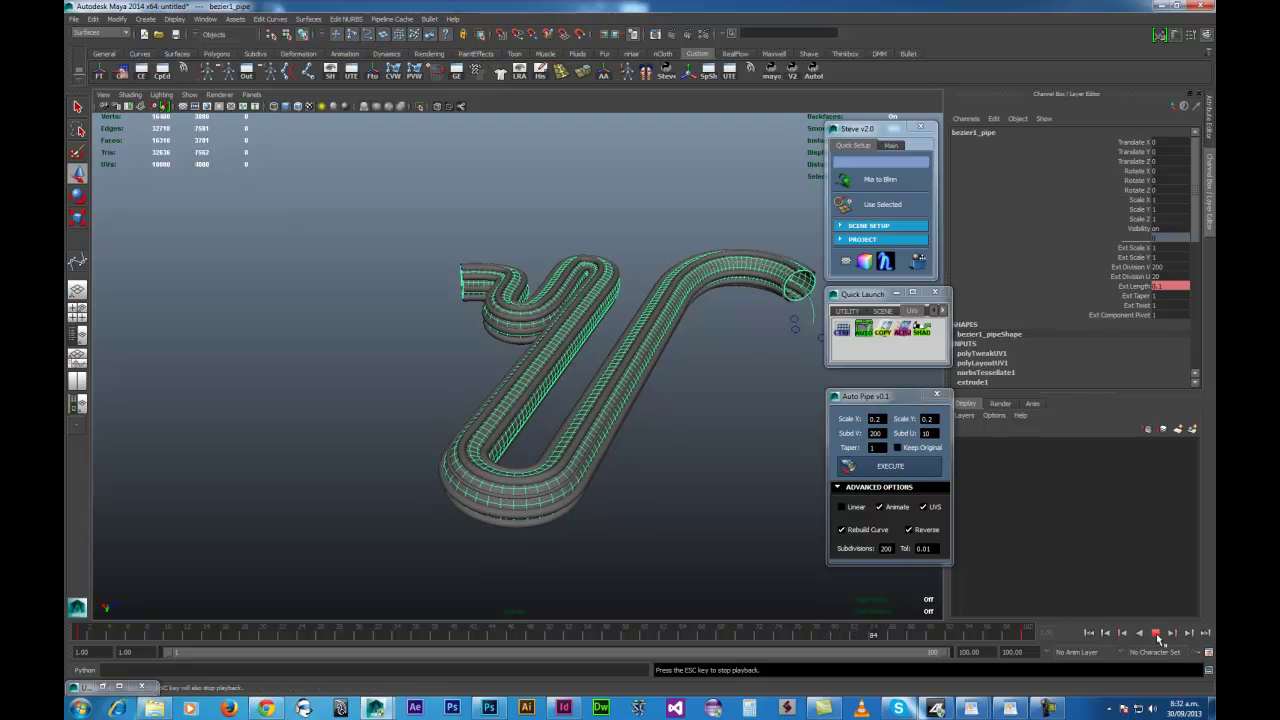
click(1157, 635)
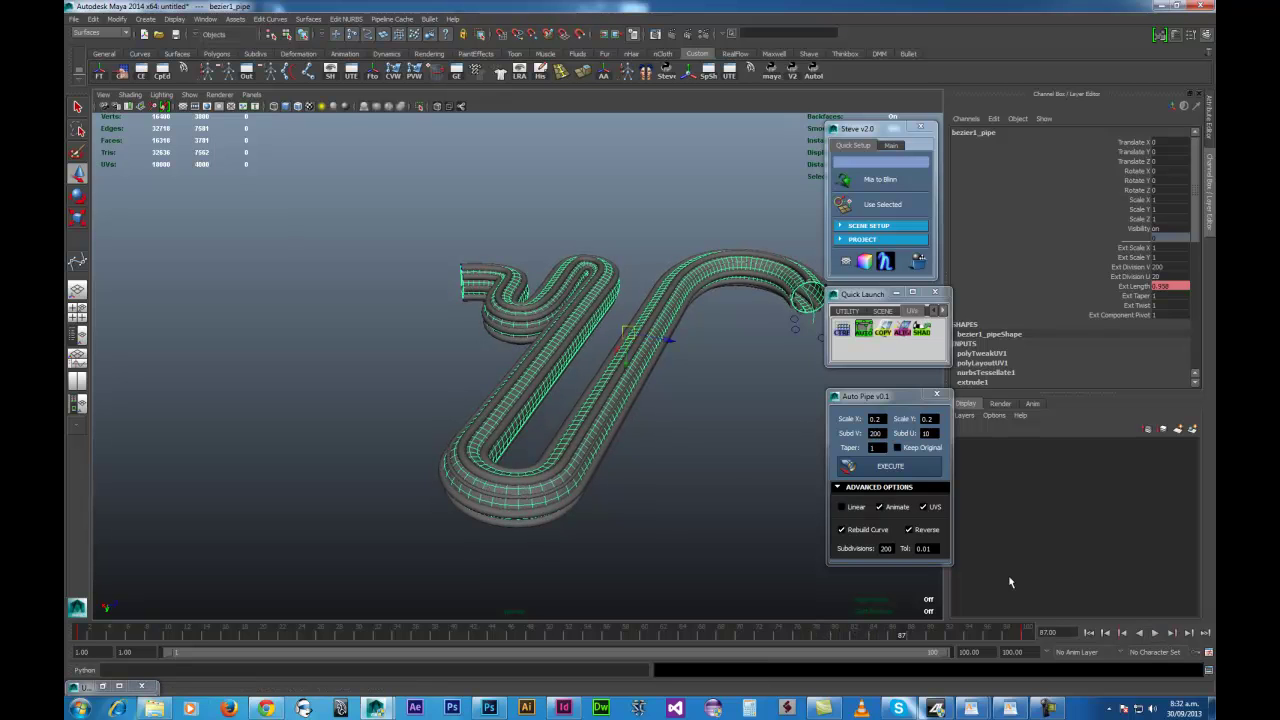
click(1155, 633)
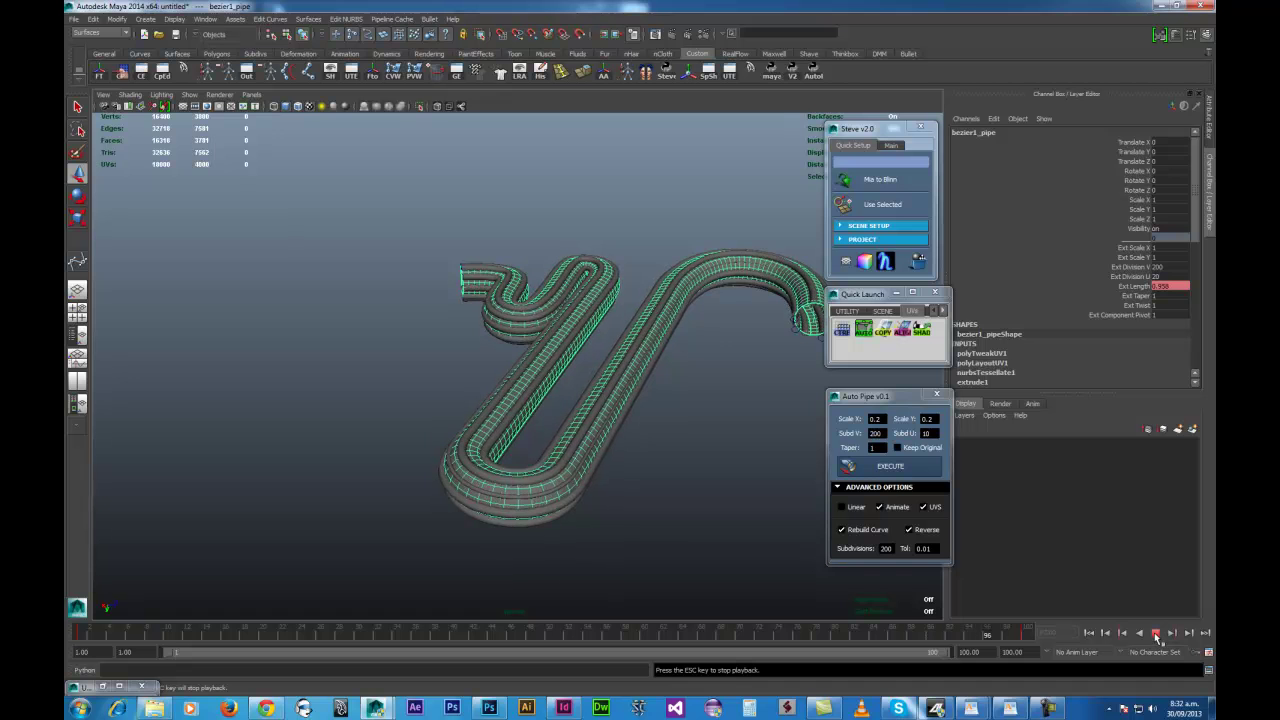
click(1155, 633)
key(w)
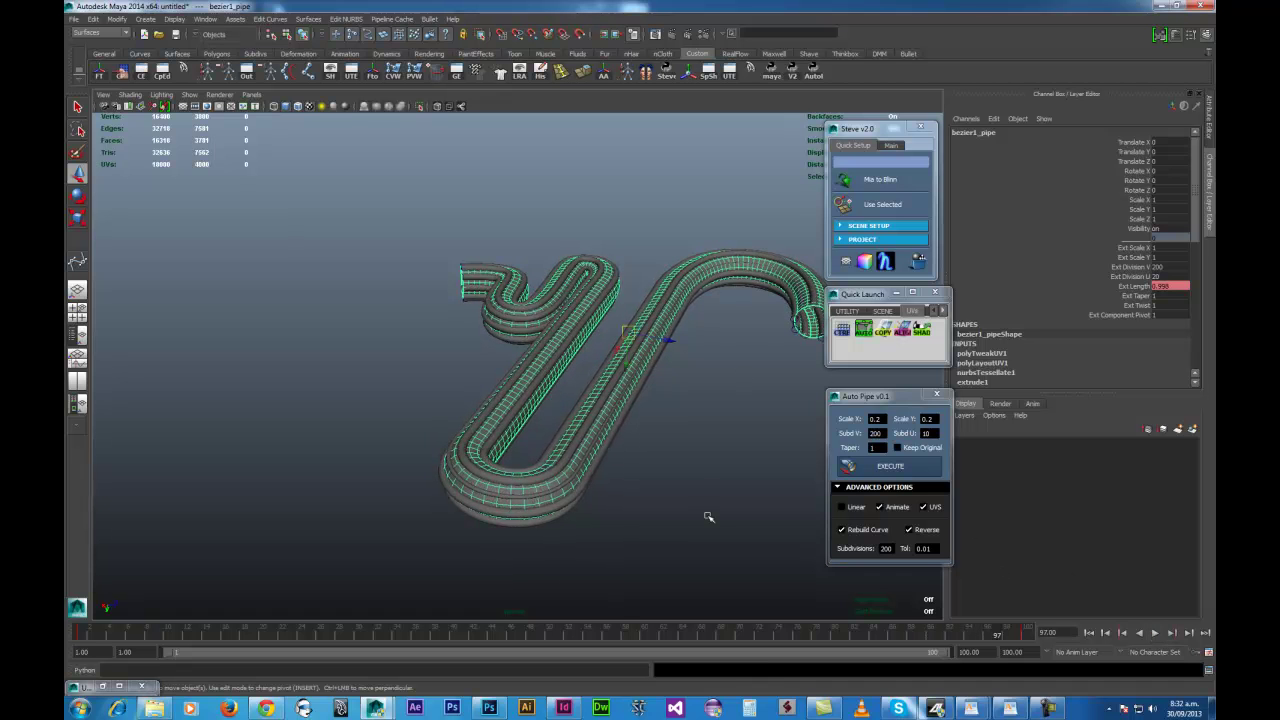
Replay the growth of the main pipe and its thin pipes from the first frame, viewing it from different angles
alt+drag(669, 463, 785, 519)
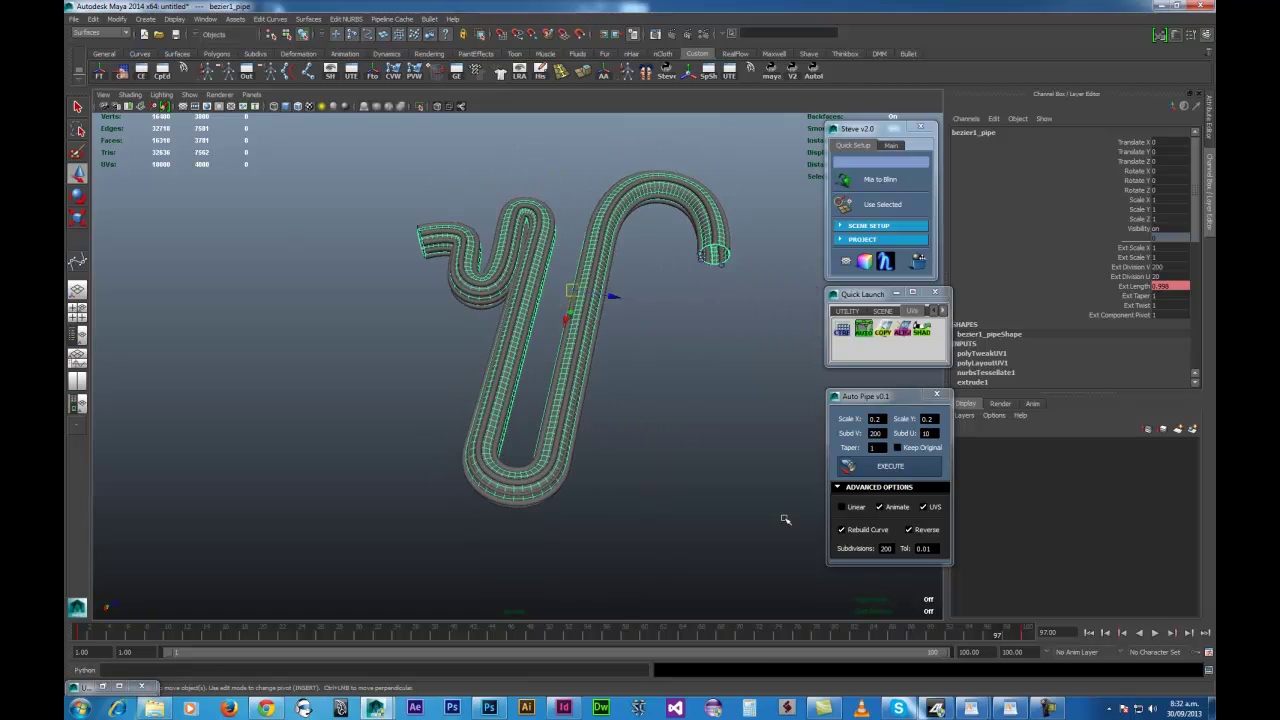
click(1127, 635)
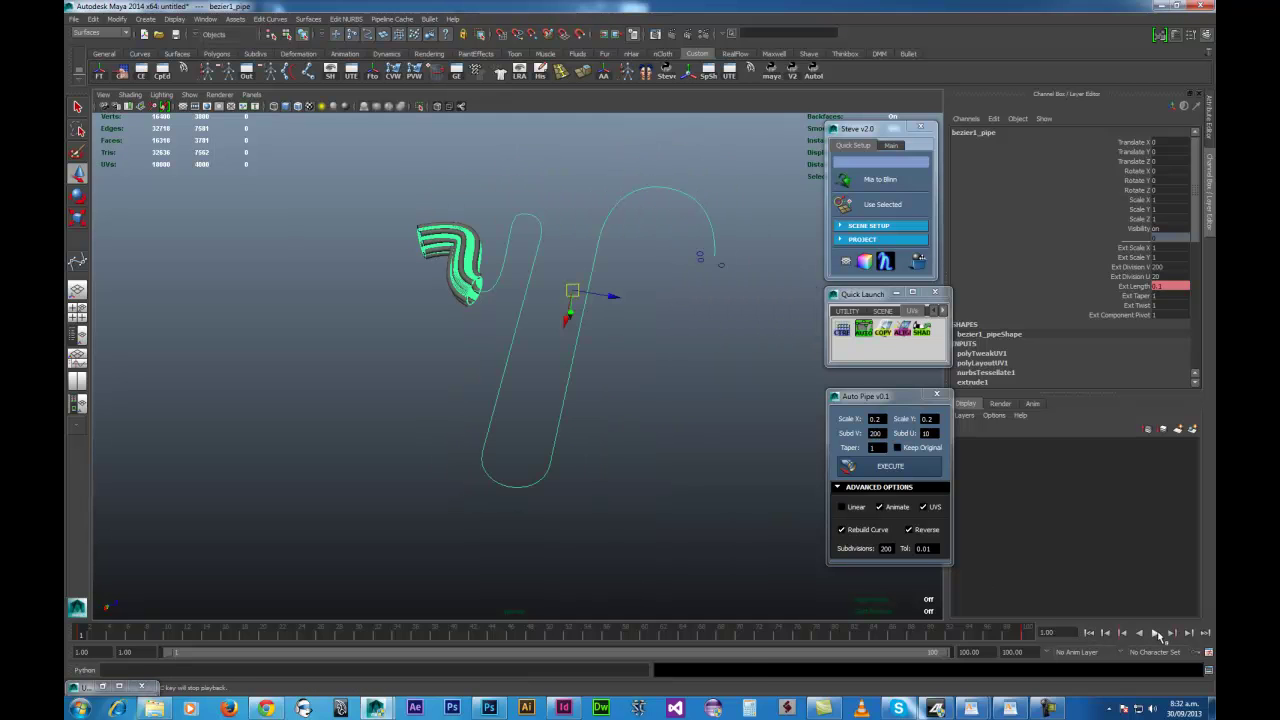
click(1156, 634)
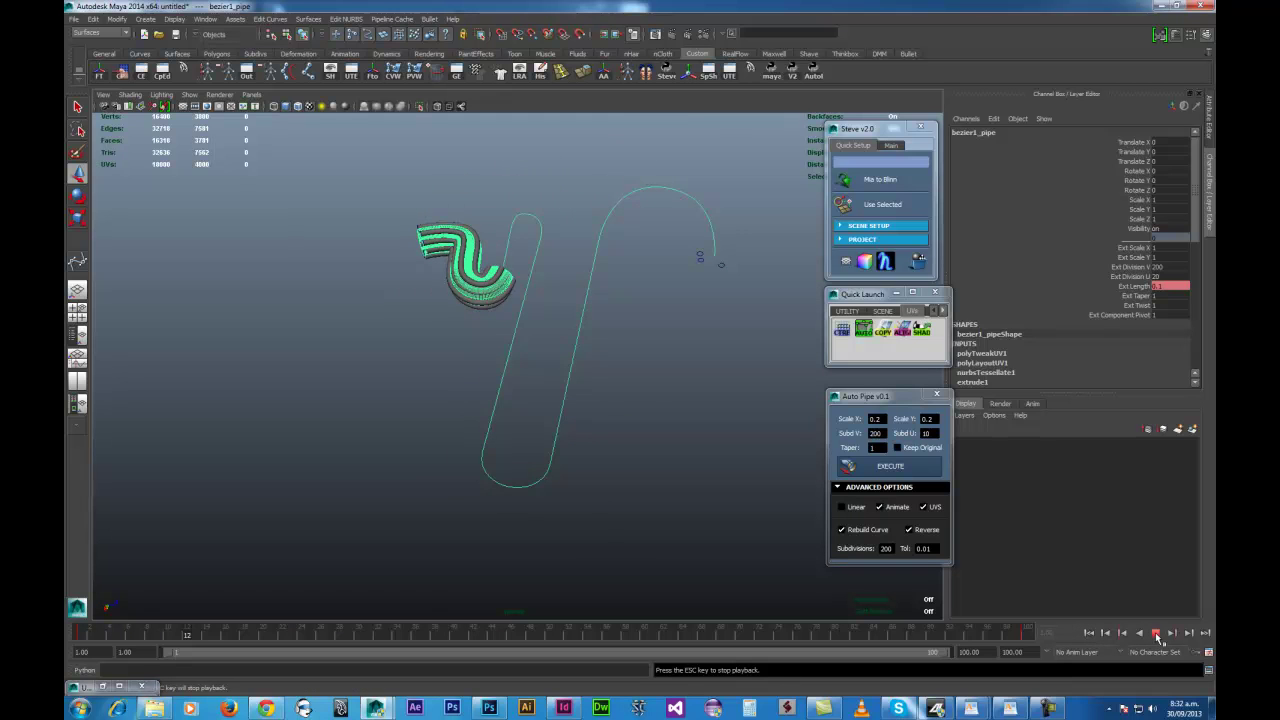
alt+drag(608, 514, 660, 572)
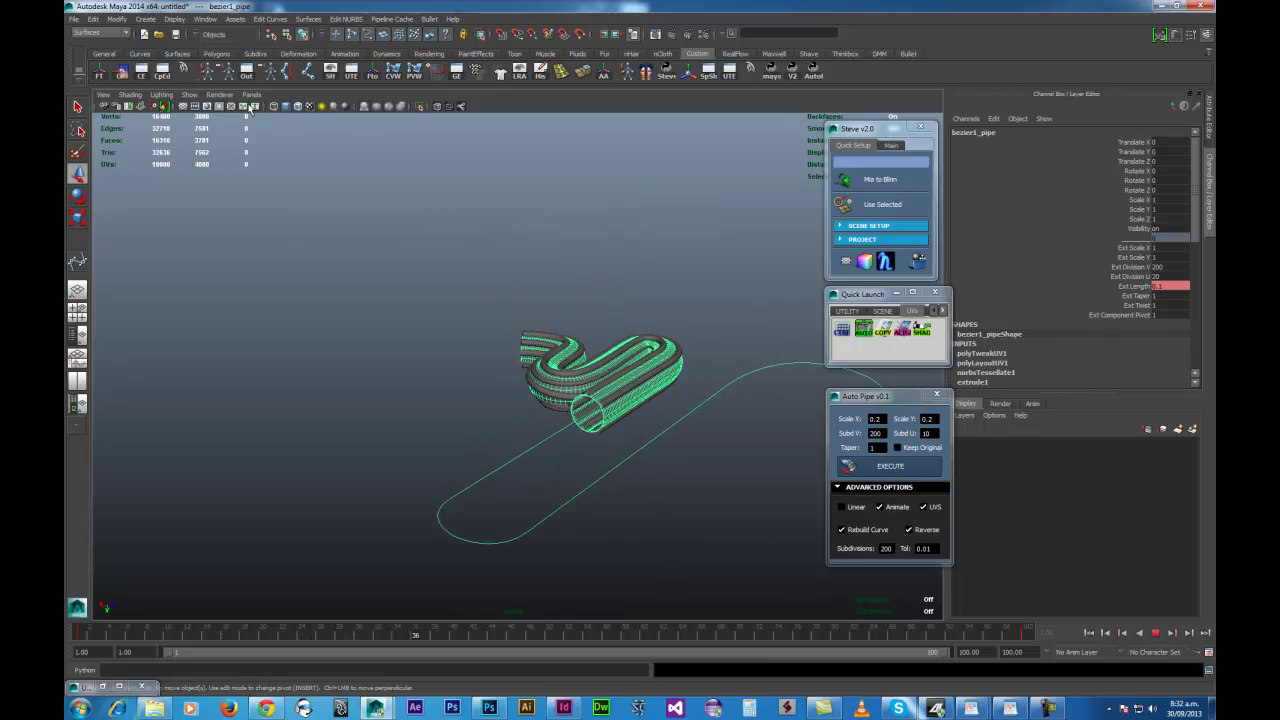
Turn off selection highlighting in the viewport, watch the pipes grow, and stop the playback
click(189, 94)
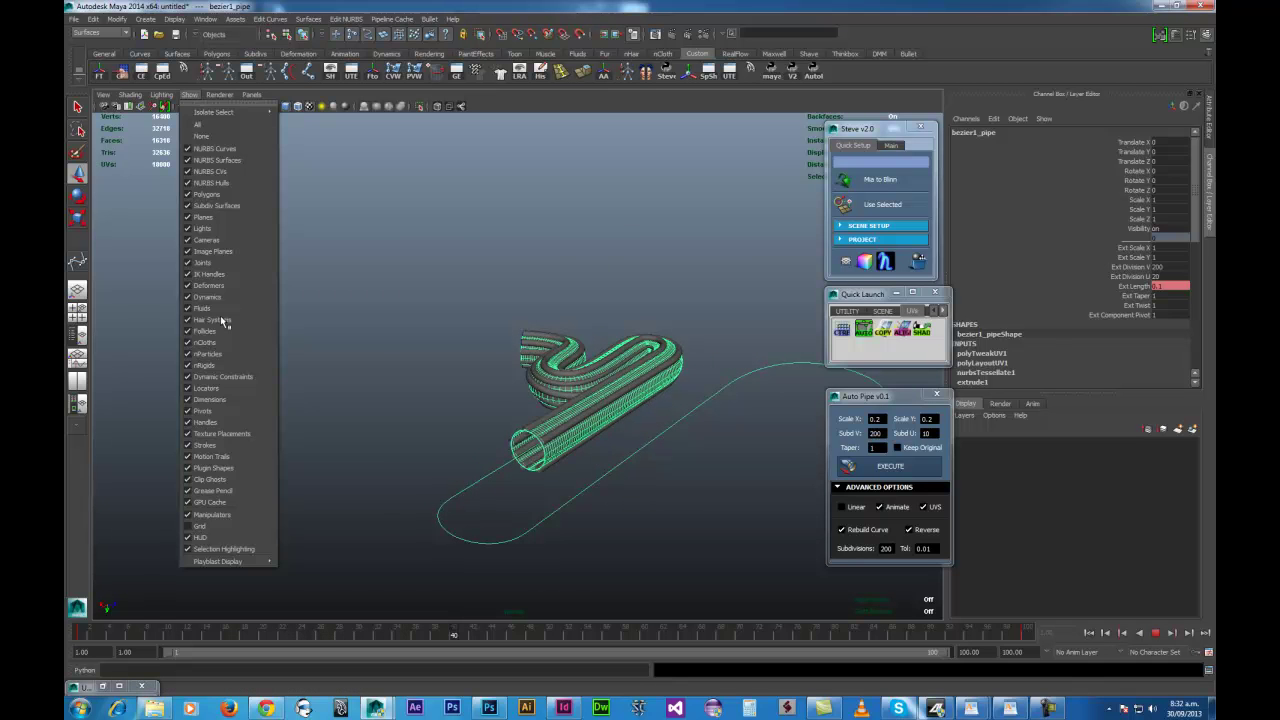
click(224, 549)
alt+drag(555, 500, 561, 544)
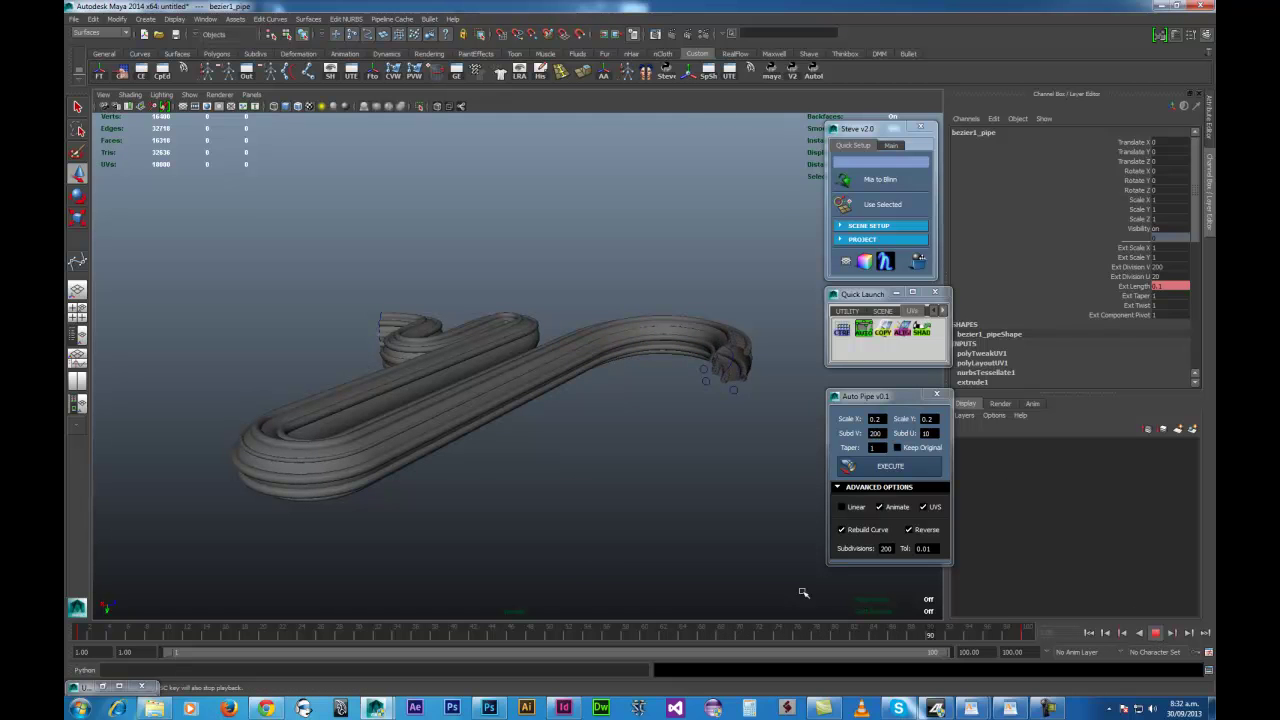
key(Escape)
key(w)
Undo all the thin pipes generated from edge loops so that only the main pipe is left
key(ctrl+z)
key(ctrl+z)
key(ctrl+z)
key(ctrl+z)
key(ctrl+z)
key(ctrl+z)
key(ctrl+z)
key(ctrl+z)
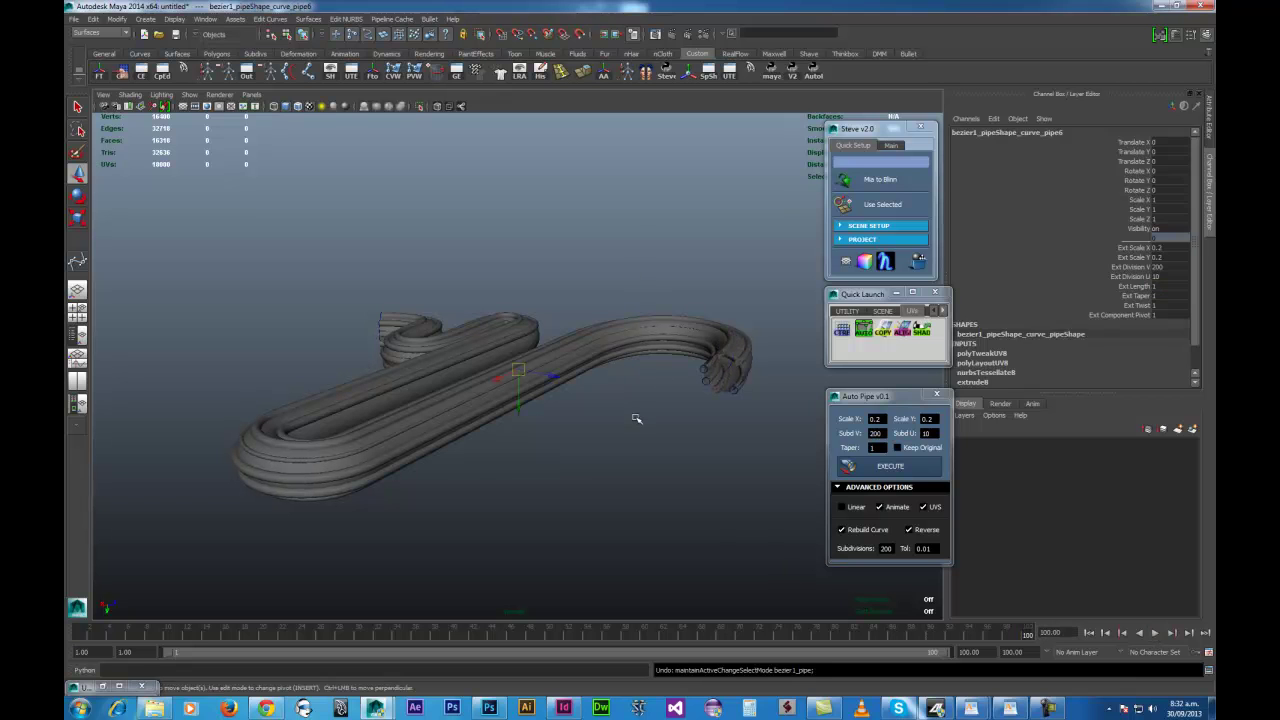
key(ctrl+z)
key(ctrl+z)
key(ctrl+z)
key(ctrl+z)
key(ctrl+z)
key(ctrl+z)
key(ctrl+z)
key(ctrl+z)
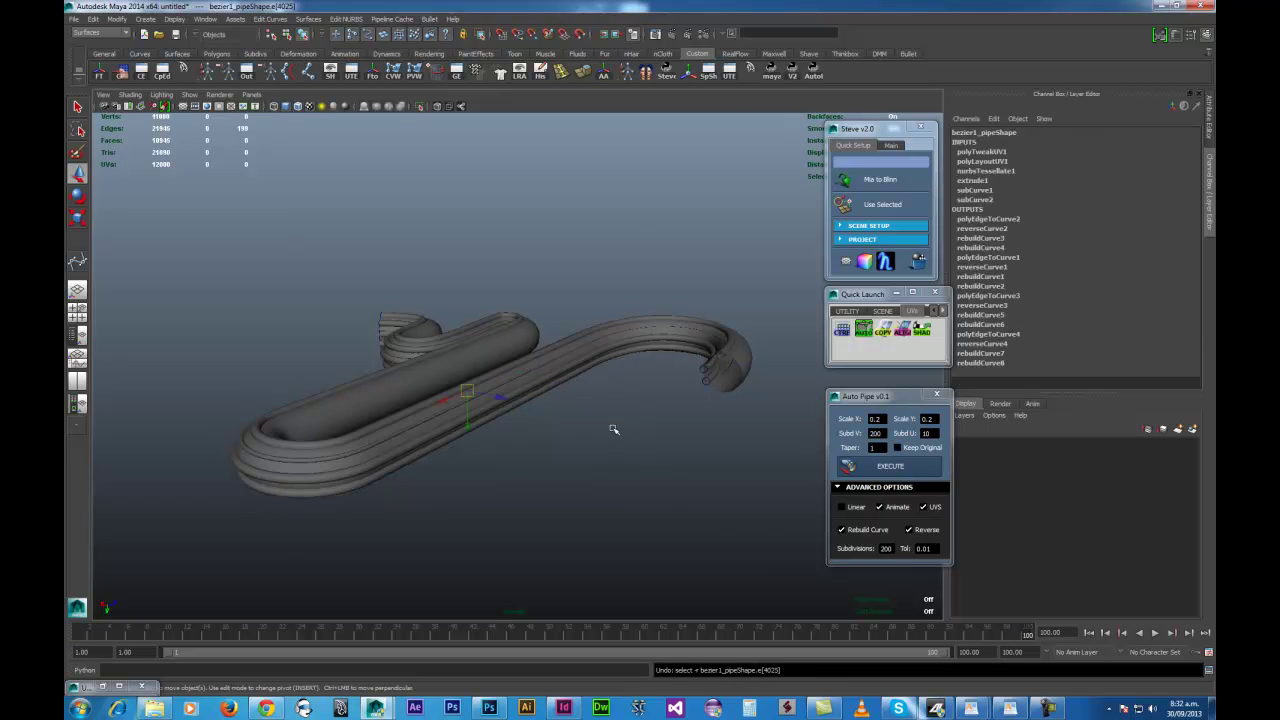
key(ctrl+z)
key(ctrl+z)
key(ctrl+z)
key(ctrl+z)
key(ctrl+z)
key(ctrl+z)
key(ctrl+z)
key(ctrl+z)
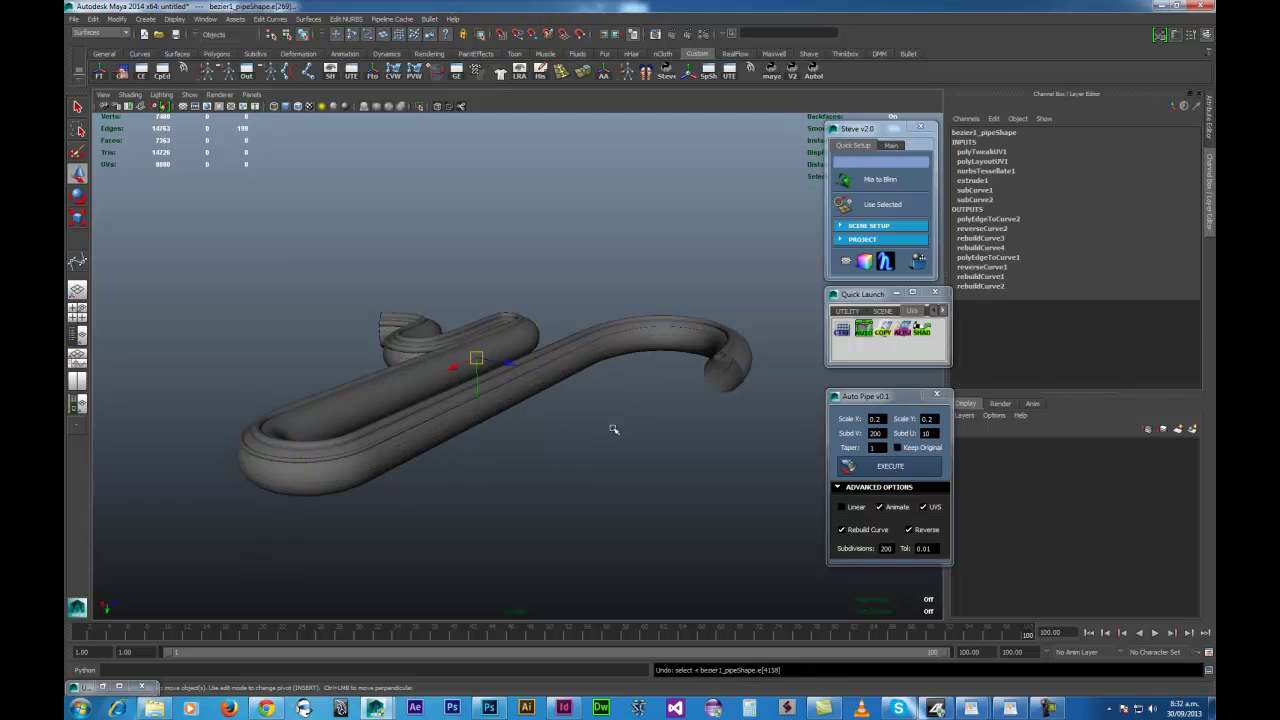
key(ctrl+z)
key(ctrl+z)
key(ctrl+z)
key(ctrl+z)
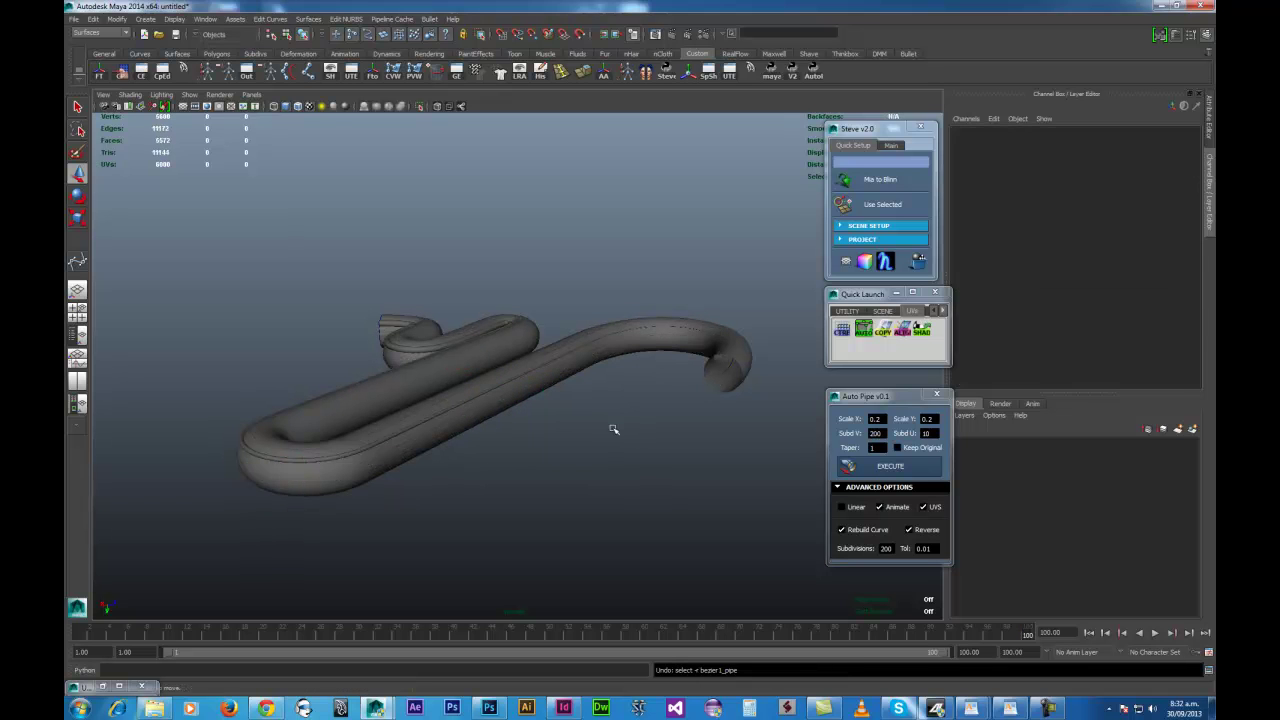
key(ctrl+z)
key(ctrl+z)
key(ctrl+z)
key(ctrl+z)
key(ctrl+z)
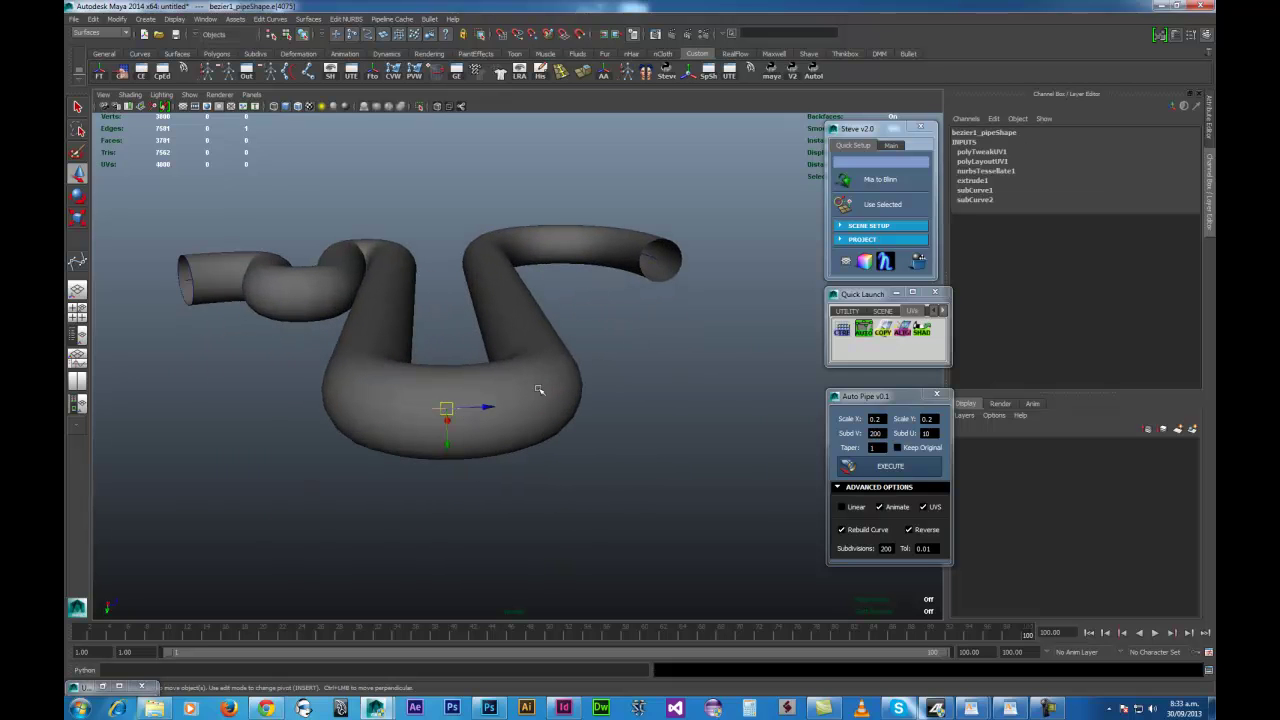
Turn viewport selection highlighting back on and select a lengthwise edge loop along the outer side of the main pipe
click(188, 94)
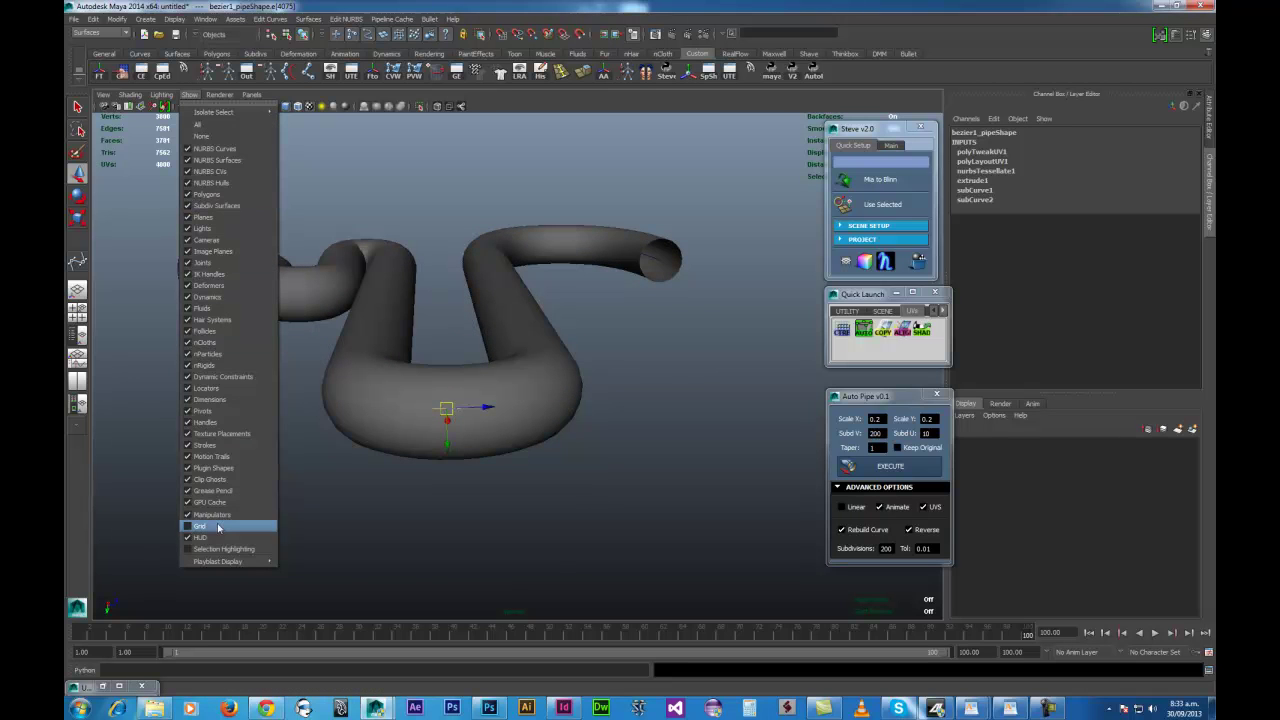
click(228, 544)
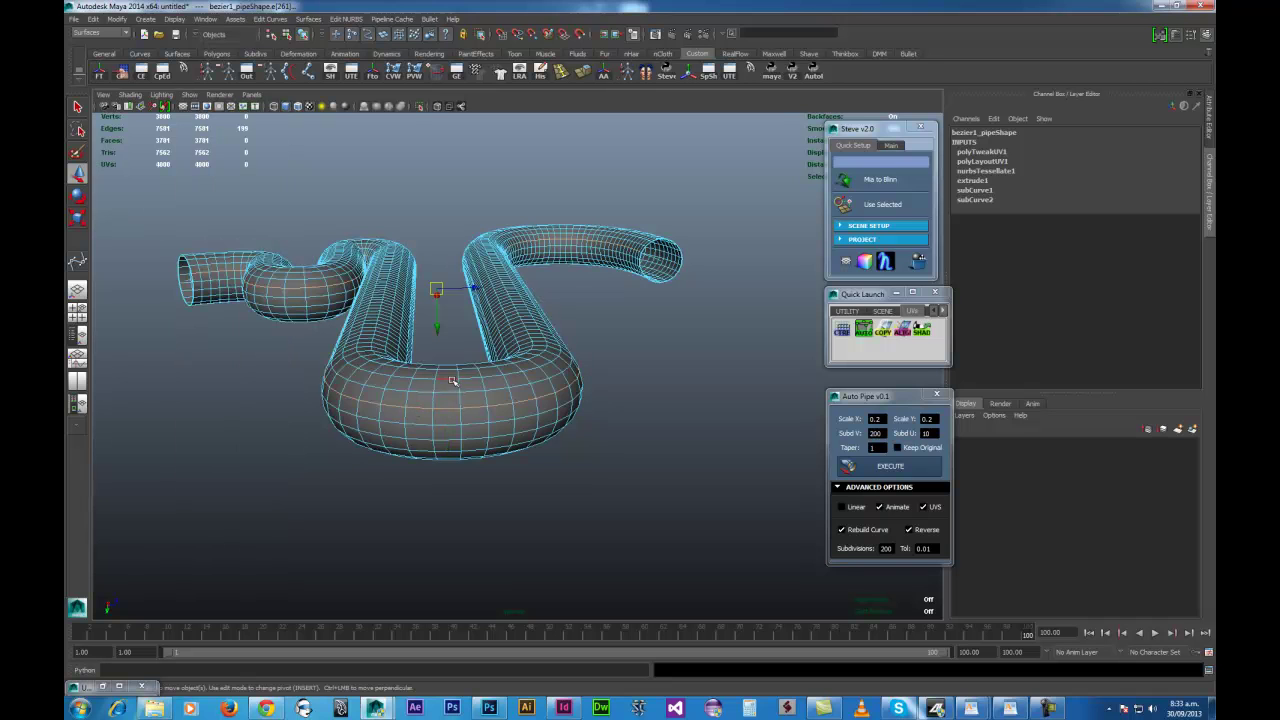
Try generating a thin pipe from the edge loop with Linear on and Rebuild Curve off, and undo it
click(858, 510)
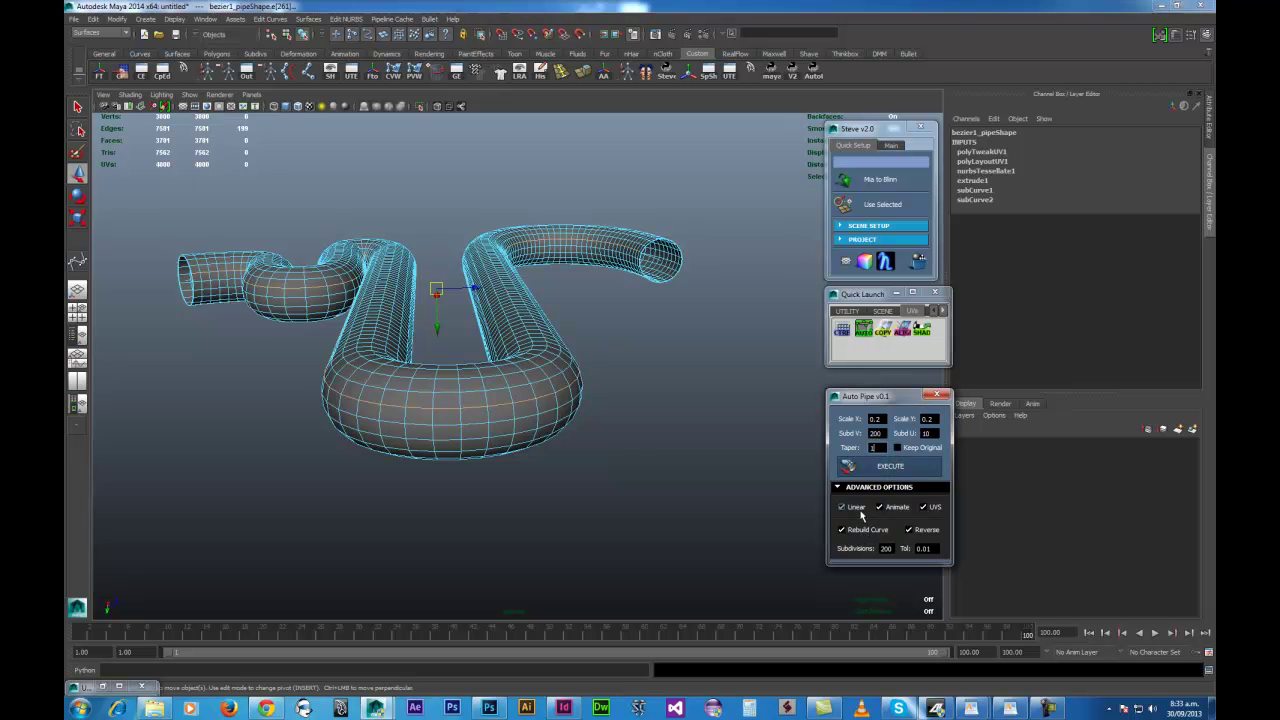
click(870, 468)
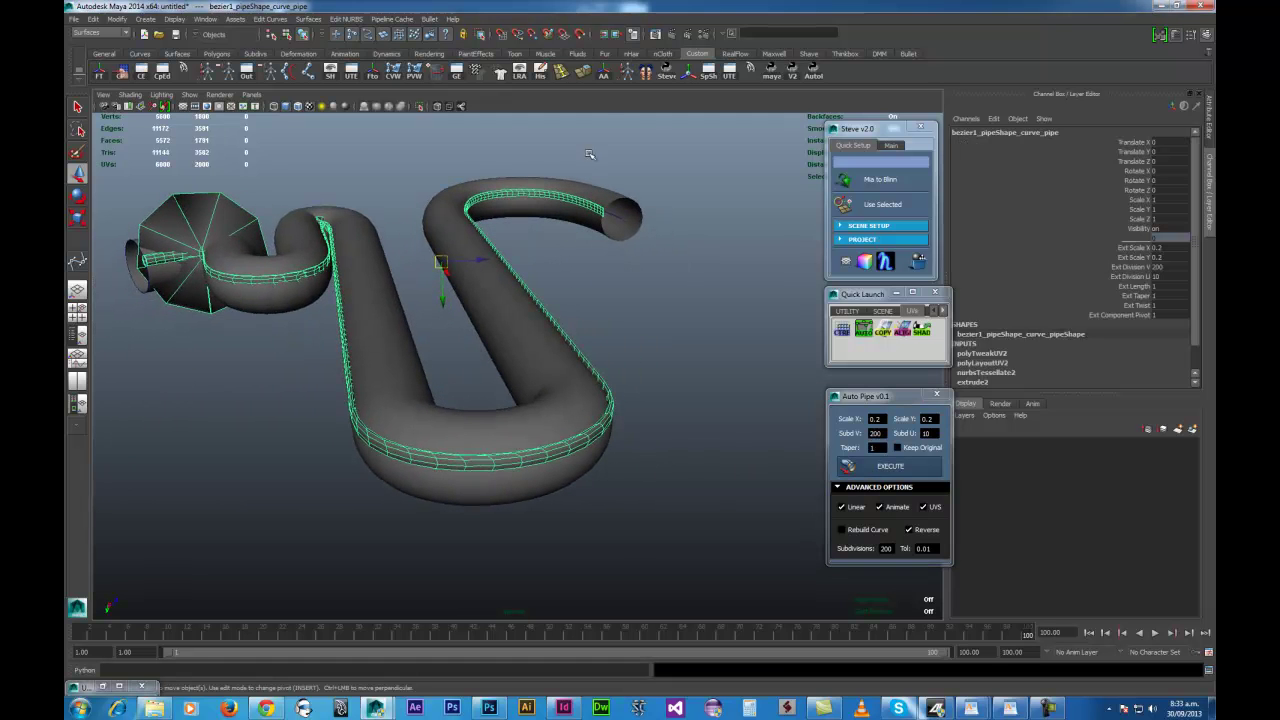
key(ctrl+z)
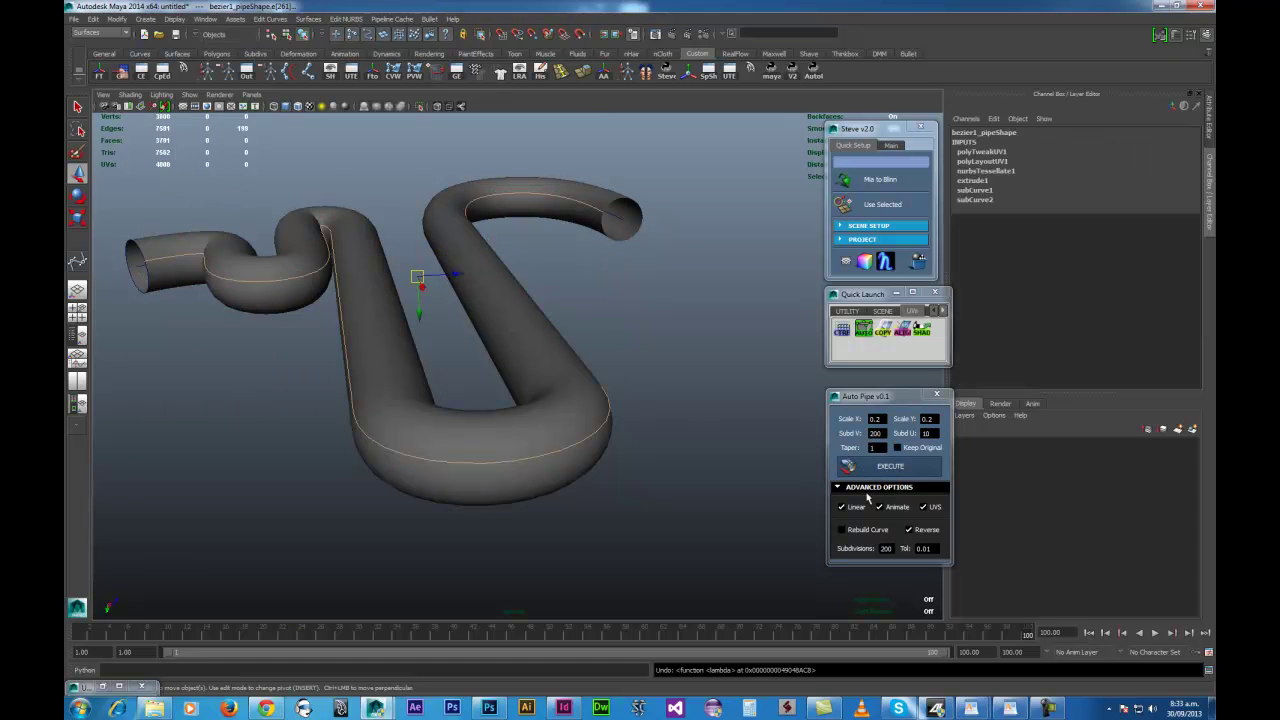
Try generating the thin pipe with both Linear and Rebuild Curve off, inspect it, and undo it
click(842, 507)
click(874, 466)
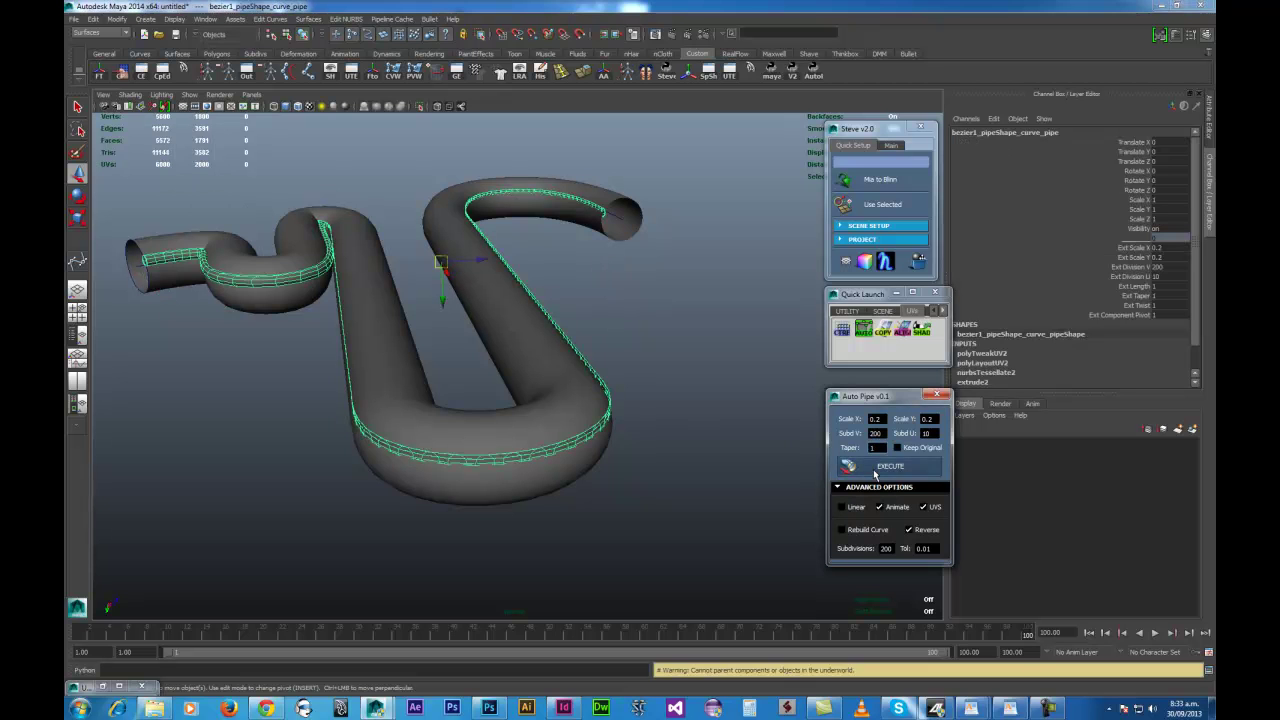
alt+drag(623, 409, 577, 434)
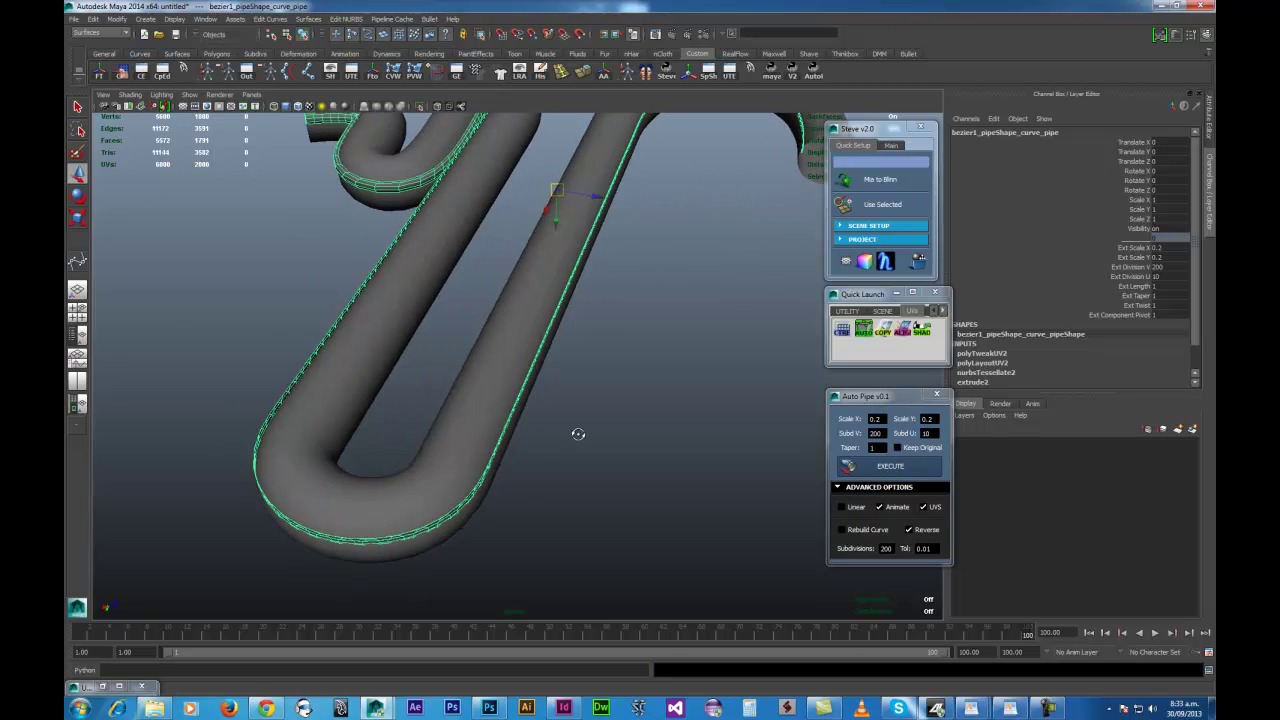
key(ctrl+z)
Generate a thin pipe from the selected edge loop with Linear and Rebuild Curve on and the tolerance set to 0.0001
alt+drag(615, 473, 602, 402)
click(842, 508)
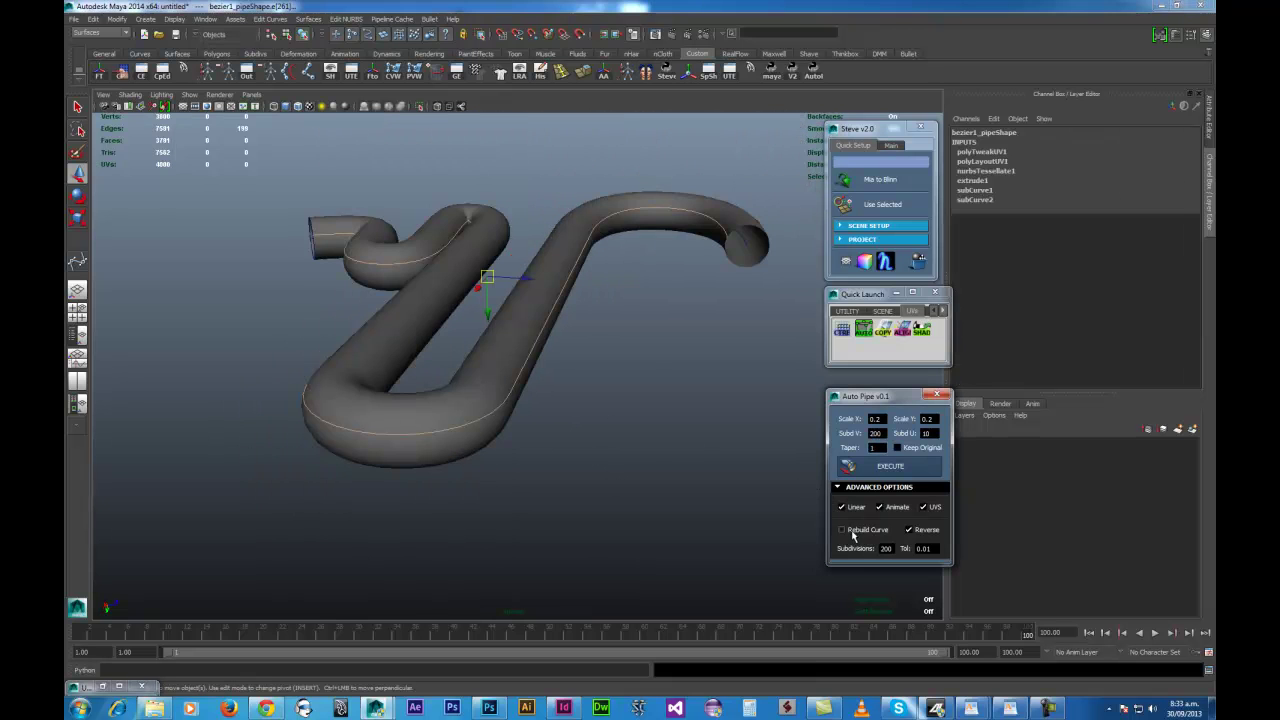
mouse_move(668, 486)
alt+mouse_down()
mouse_move(609, 466)
mouse_move(691, 480)
alt+mouse_up()
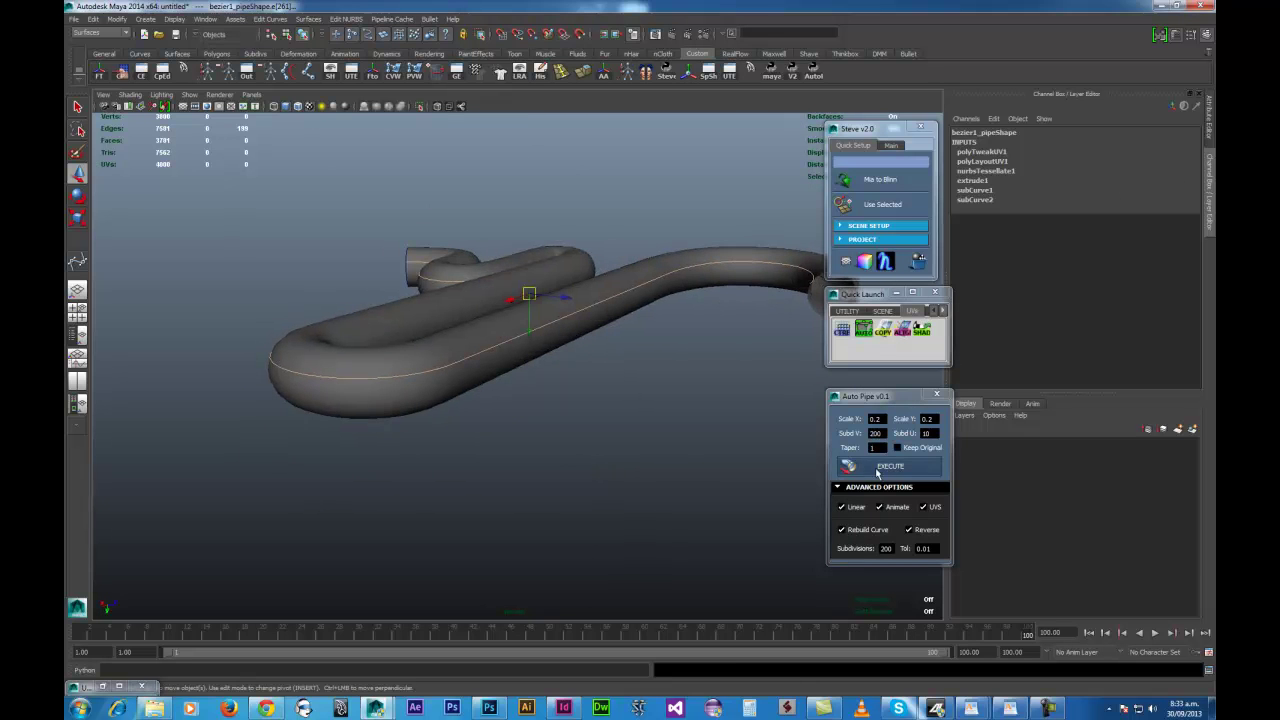
click(926, 548)
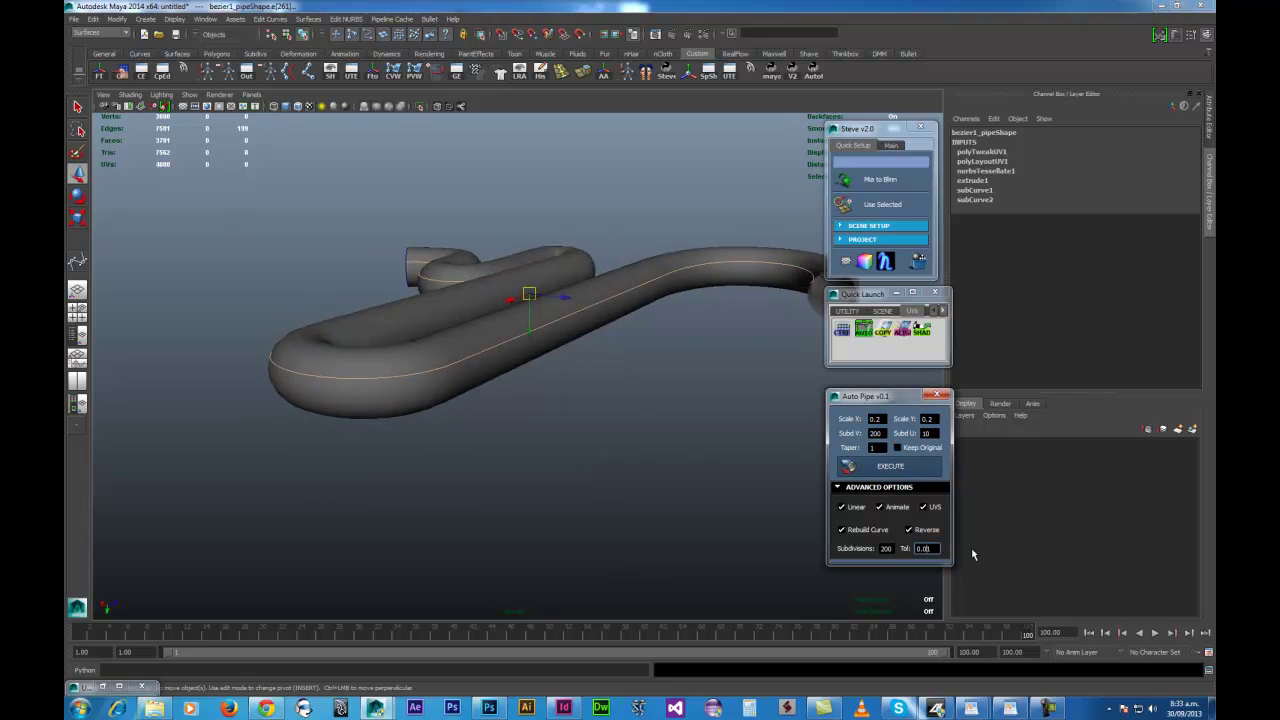
text(01)
click(882, 465)
alt+drag(629, 429, 577, 449)
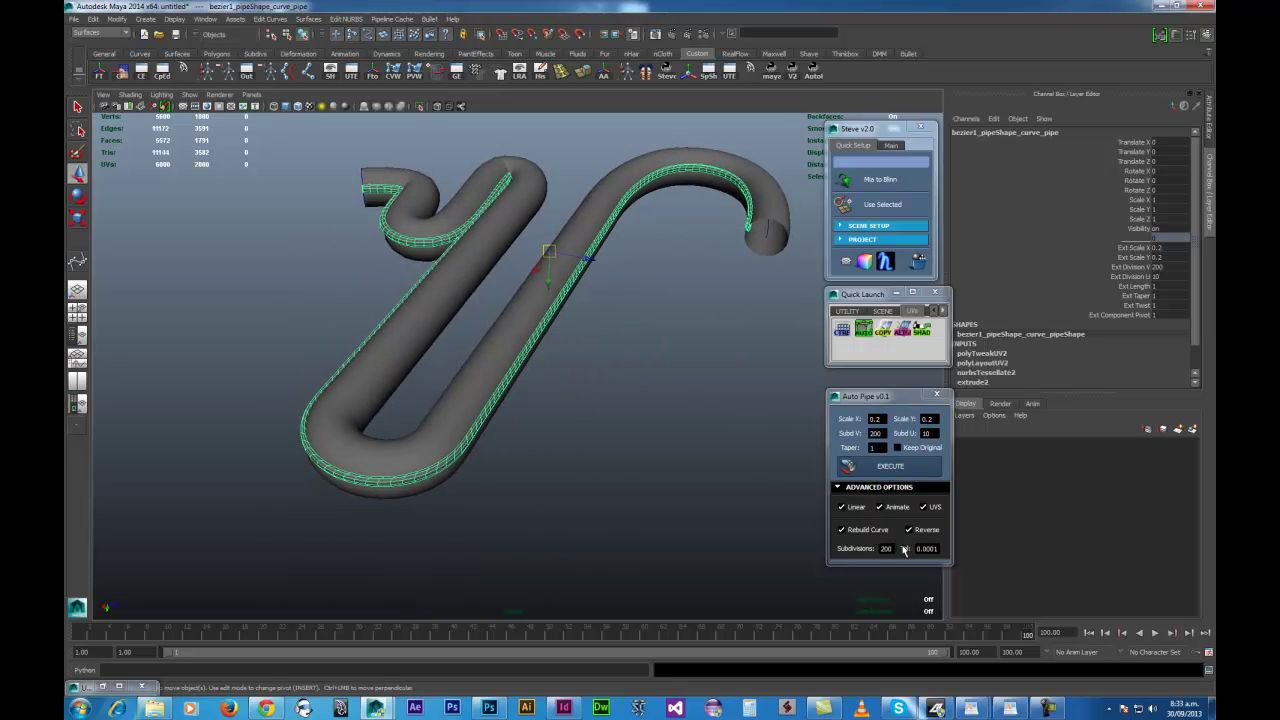
Play the growth of the main pipe and its thin pipe from the first frame, stop it, and inspect the result up close
alt+drag(700, 505, 598, 431)
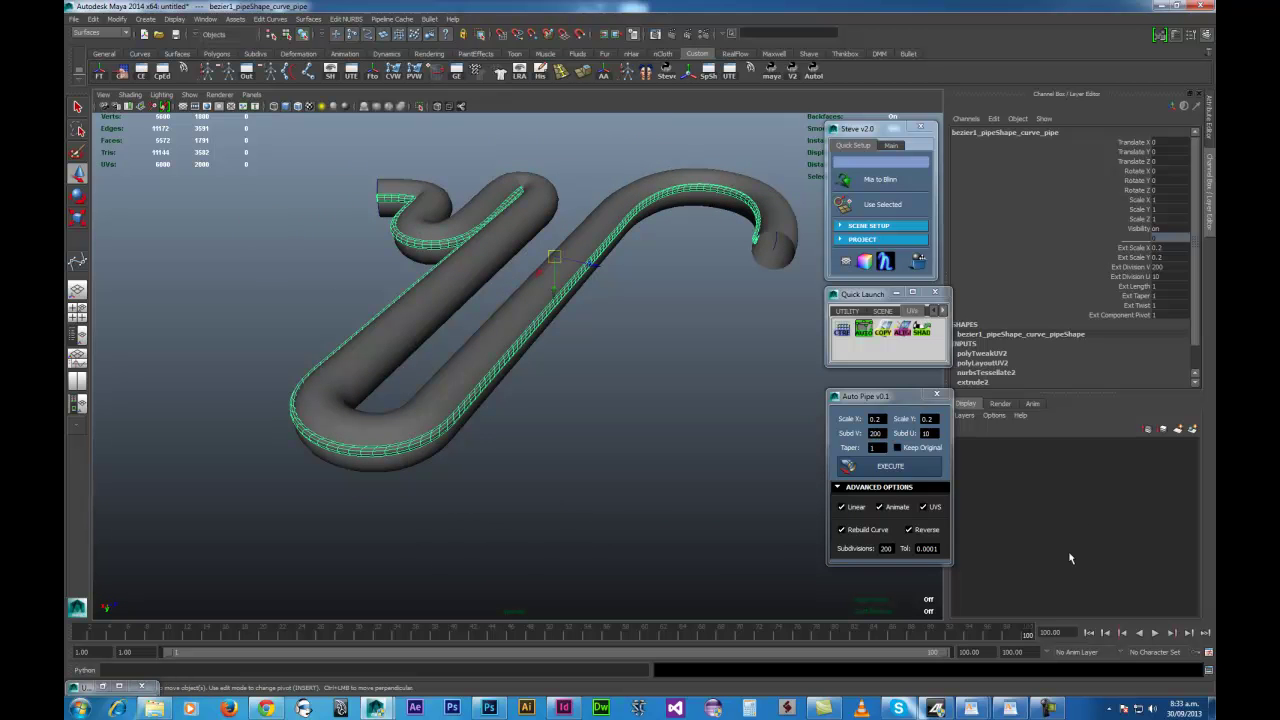
scroll(620, 447, down, 3)
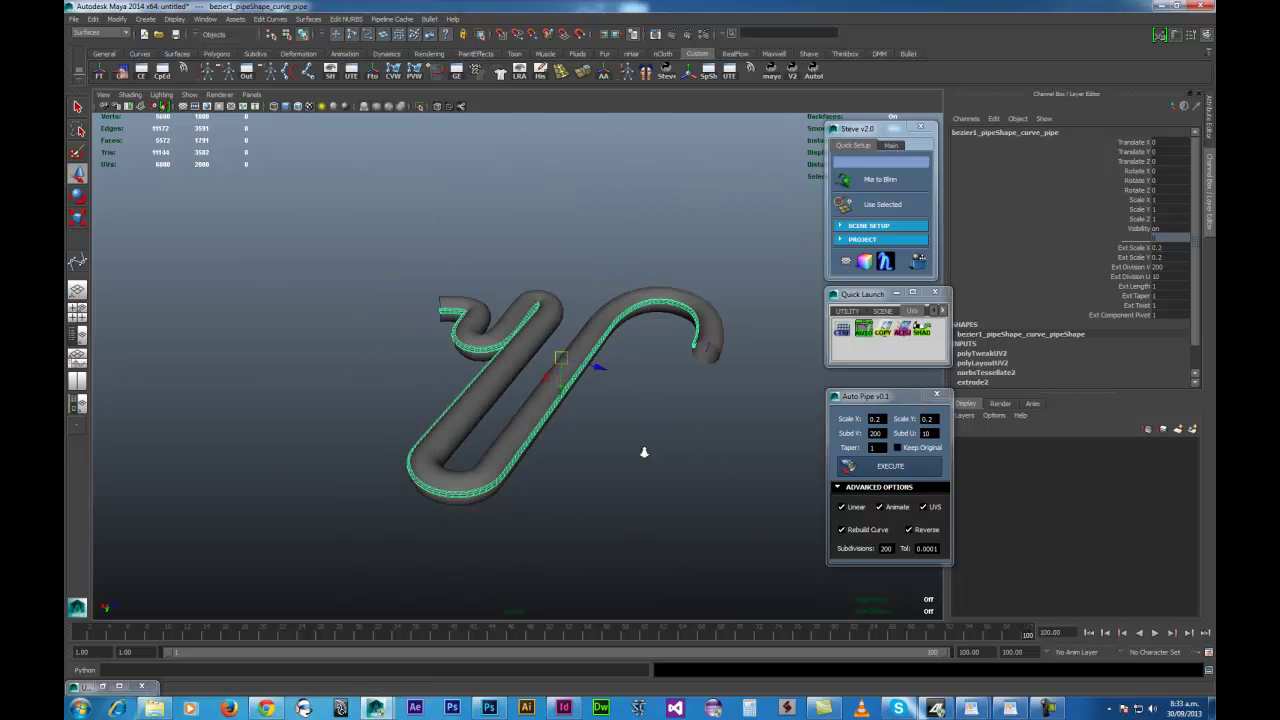
click(1090, 633)
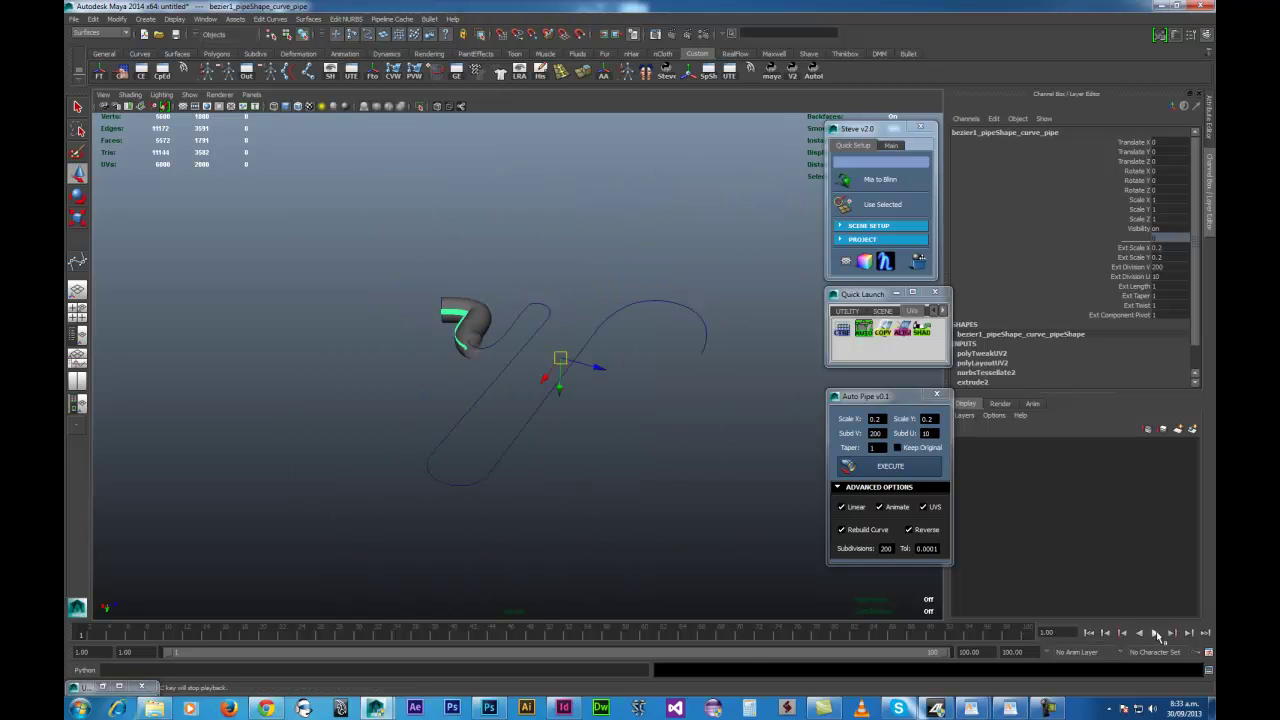
click(1156, 634)
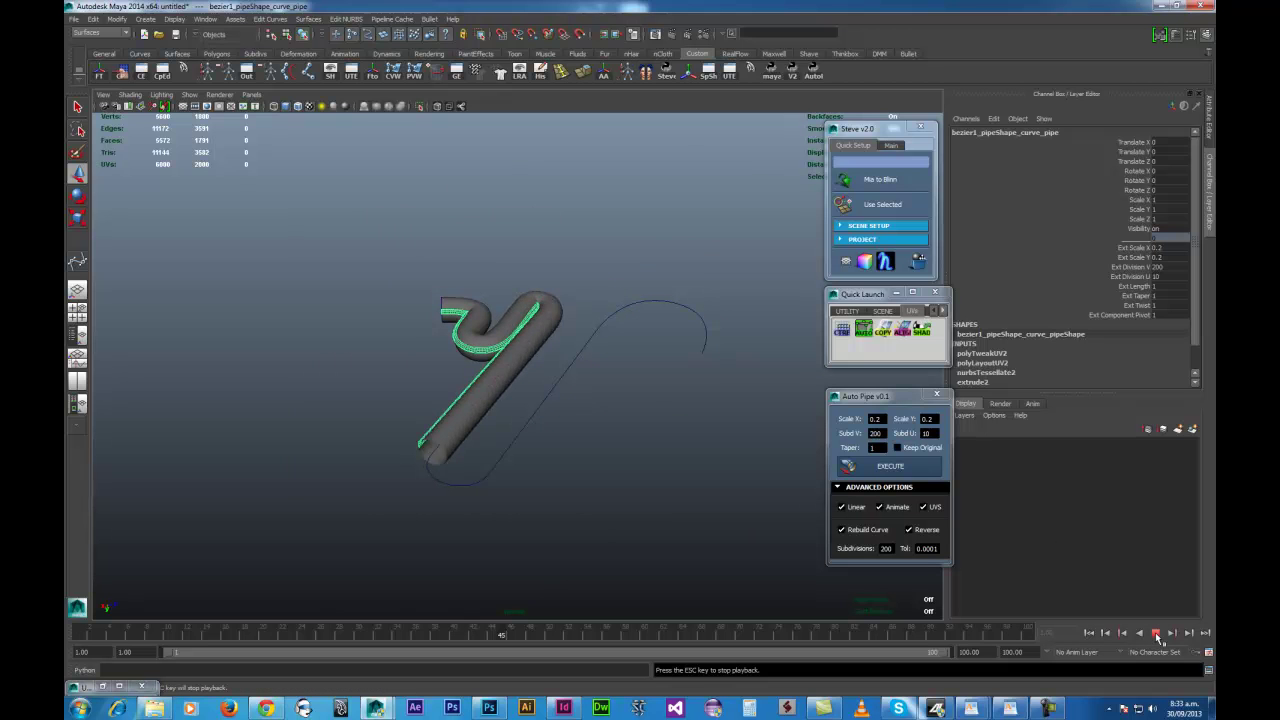
click(1156, 634)
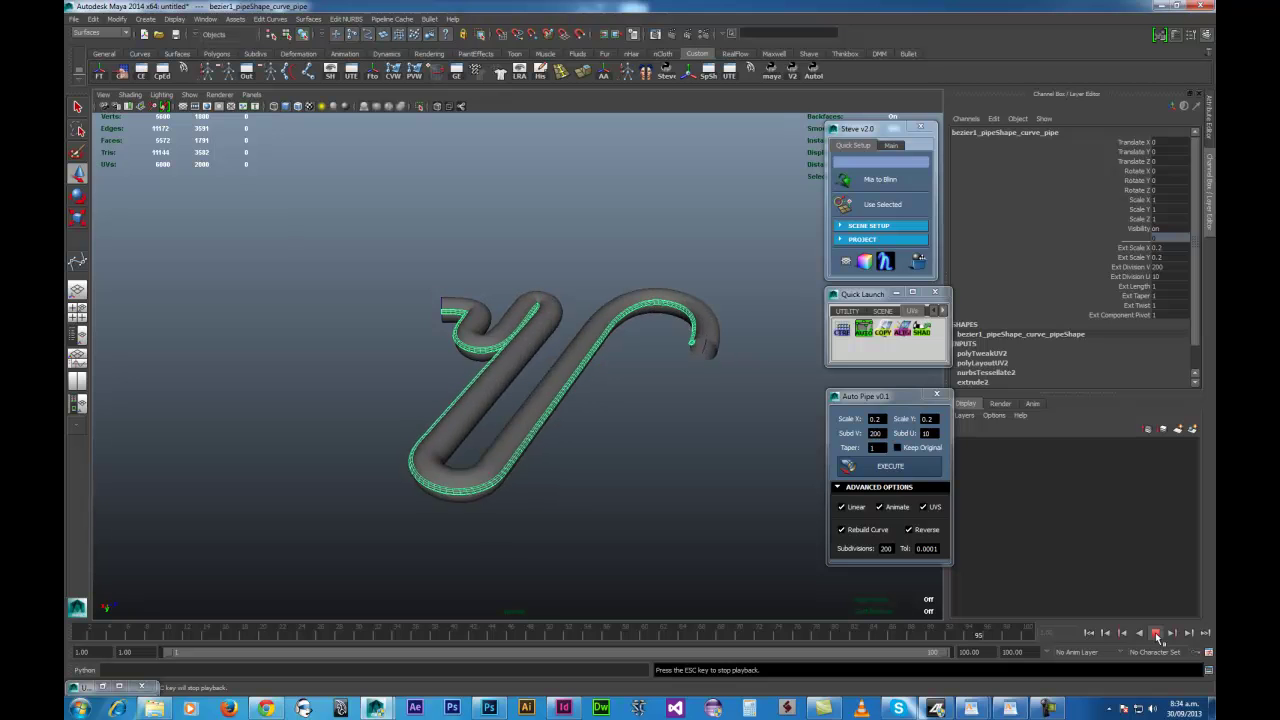
scroll(706, 517, up, 5)
alt+drag(622, 503, 548, 451)
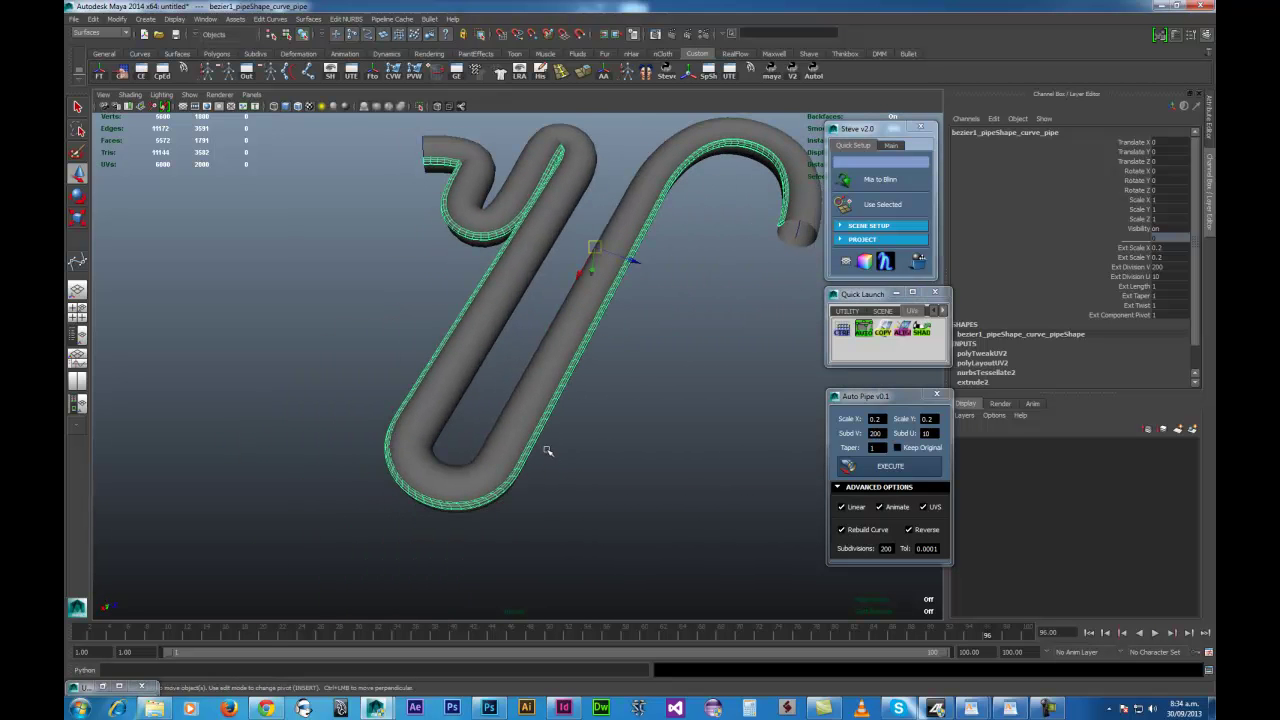
Select a lengthwise edge loop on the main pipe's upper side, beside the existing thin pipe, and generate another thin pipe along it
click(508, 445)
alt+right_drag(507, 444, 550, 520)
alt+middle_drag(550, 520, 520, 455)
right_drag(457, 420, 445, 385)
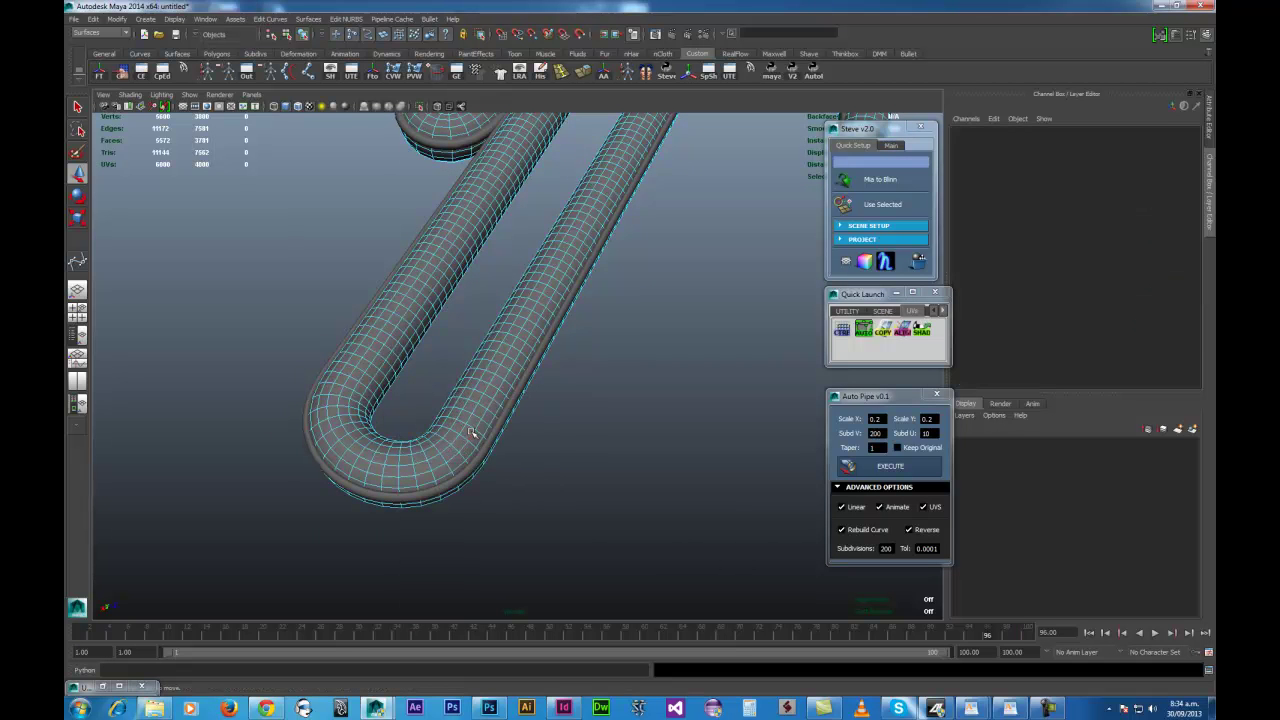
click(540, 182)
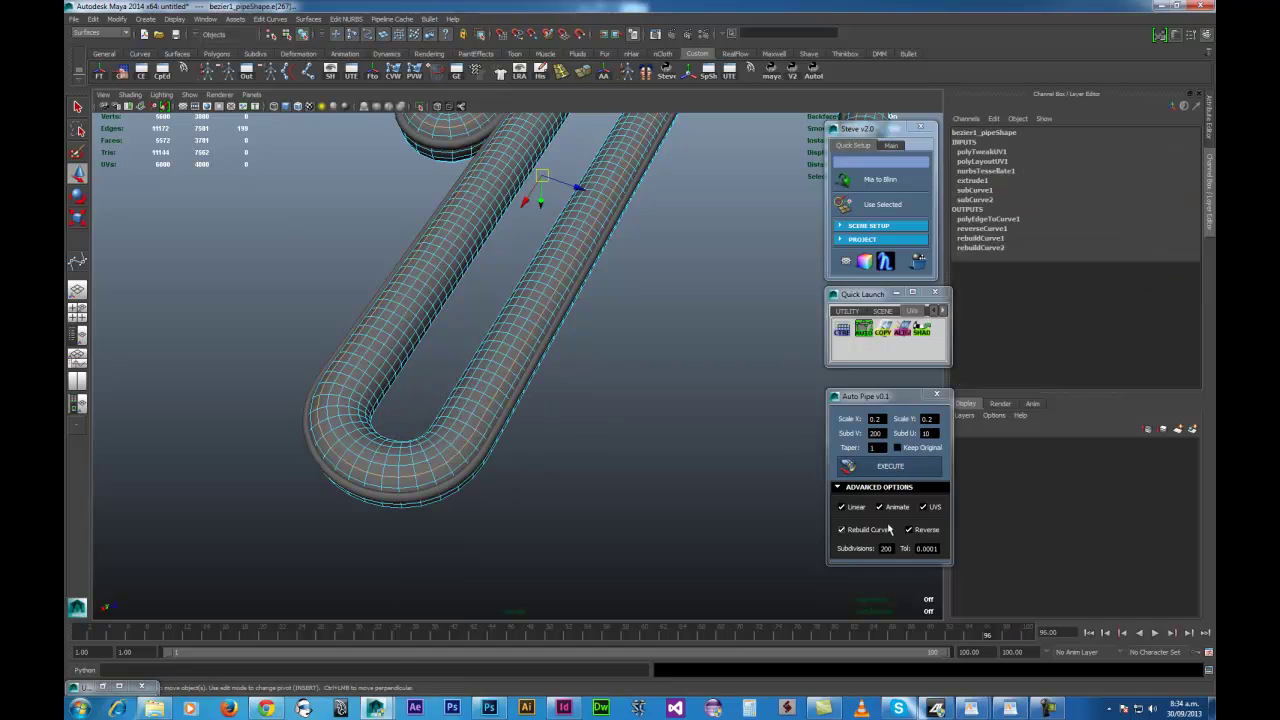
click(878, 466)
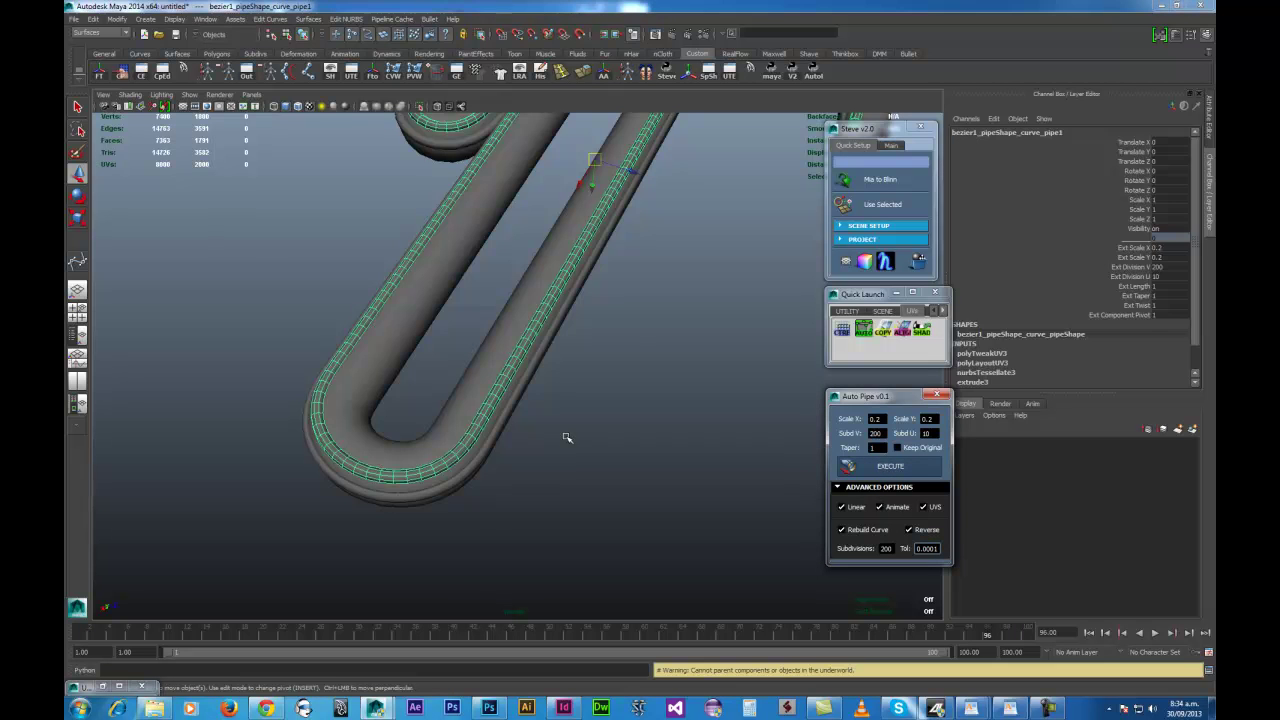
Generate two more thin pipes along lengthwise edge loops on the main pipe, beside the existing thin pipes
click(460, 413)
right_drag(462, 403, 466, 372)
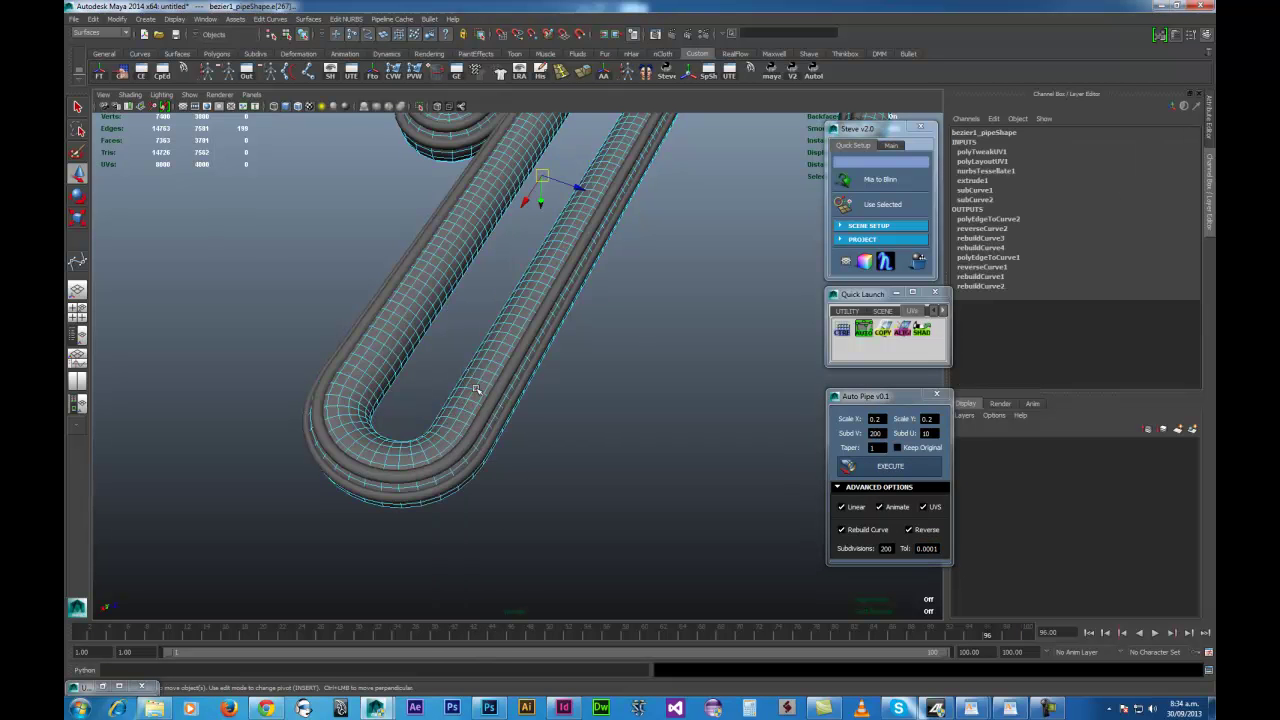
click(880, 466)
alt+drag(500, 429, 535, 420)
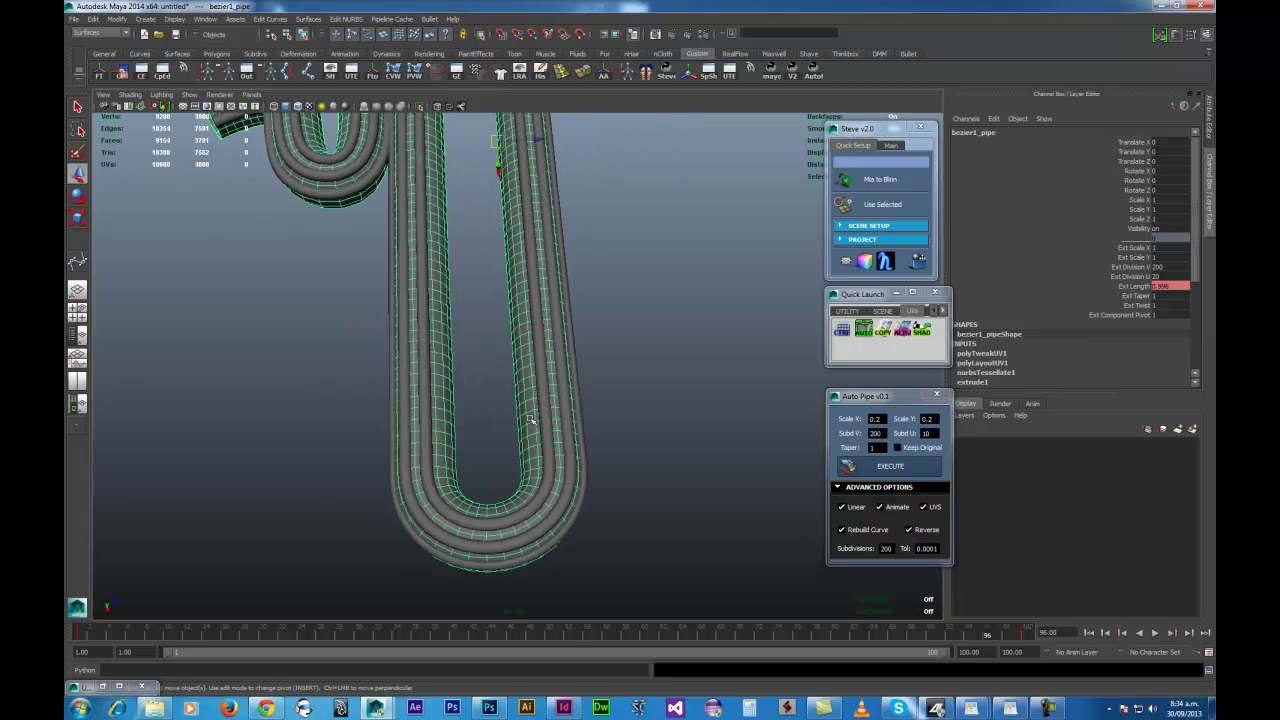
right_drag(530, 400, 525, 393)
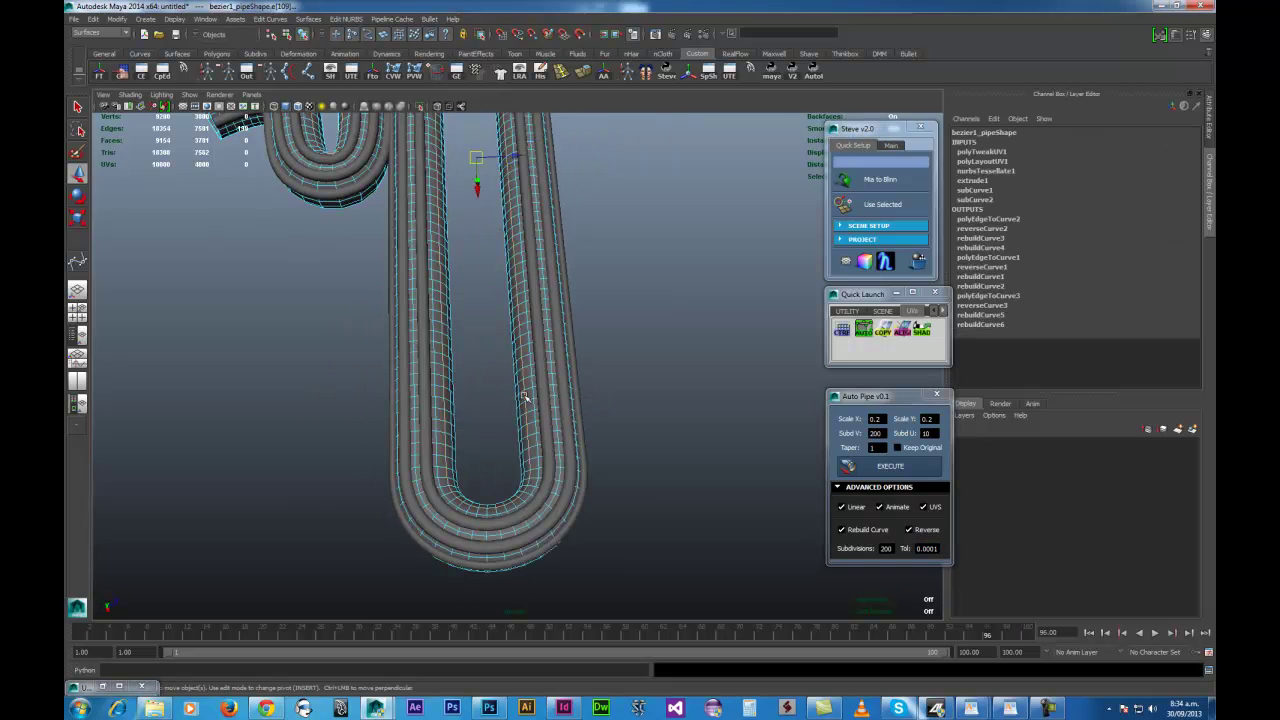
click(880, 466)
alt+drag(647, 478, 611, 494)
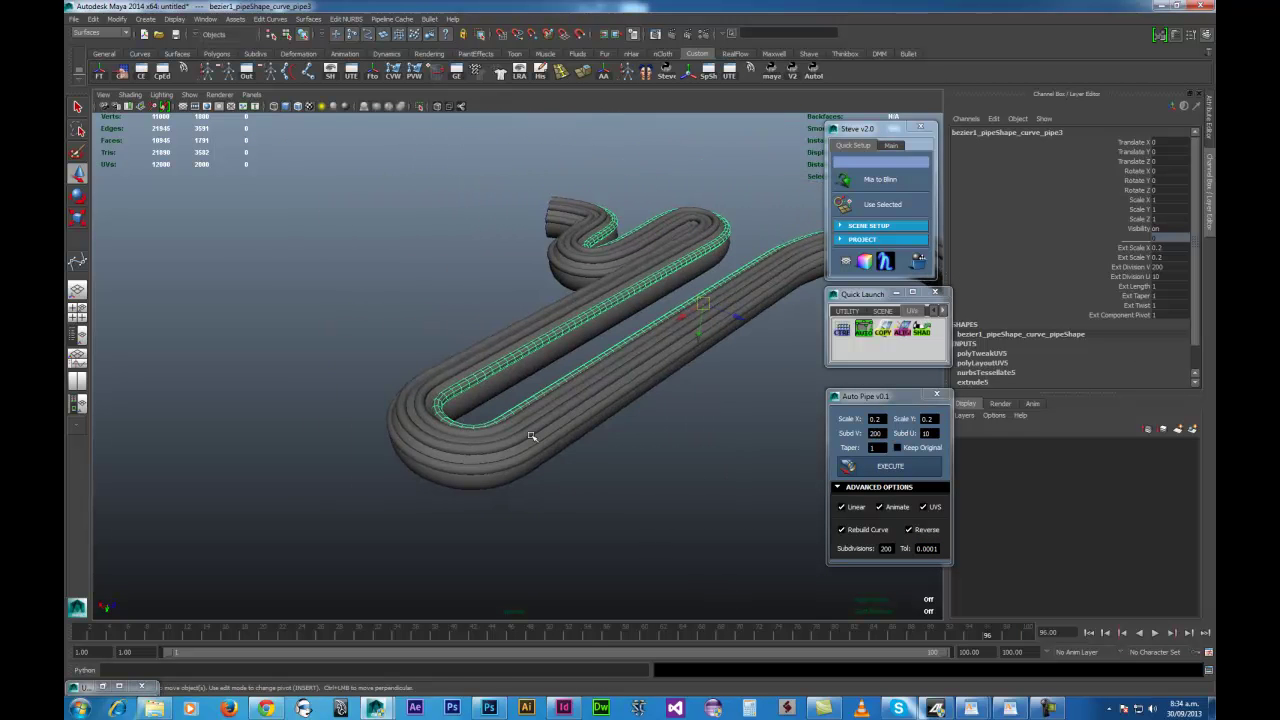
Set the main pipe's Ext Twist to about 1870 to spiral the thin pipes around it, and clear the selection
mouse_move(533, 440)
right_down()
mouse_move(550, 418)
mouse_move(553, 433)
right_up()
click(550, 457)
click(1142, 305)
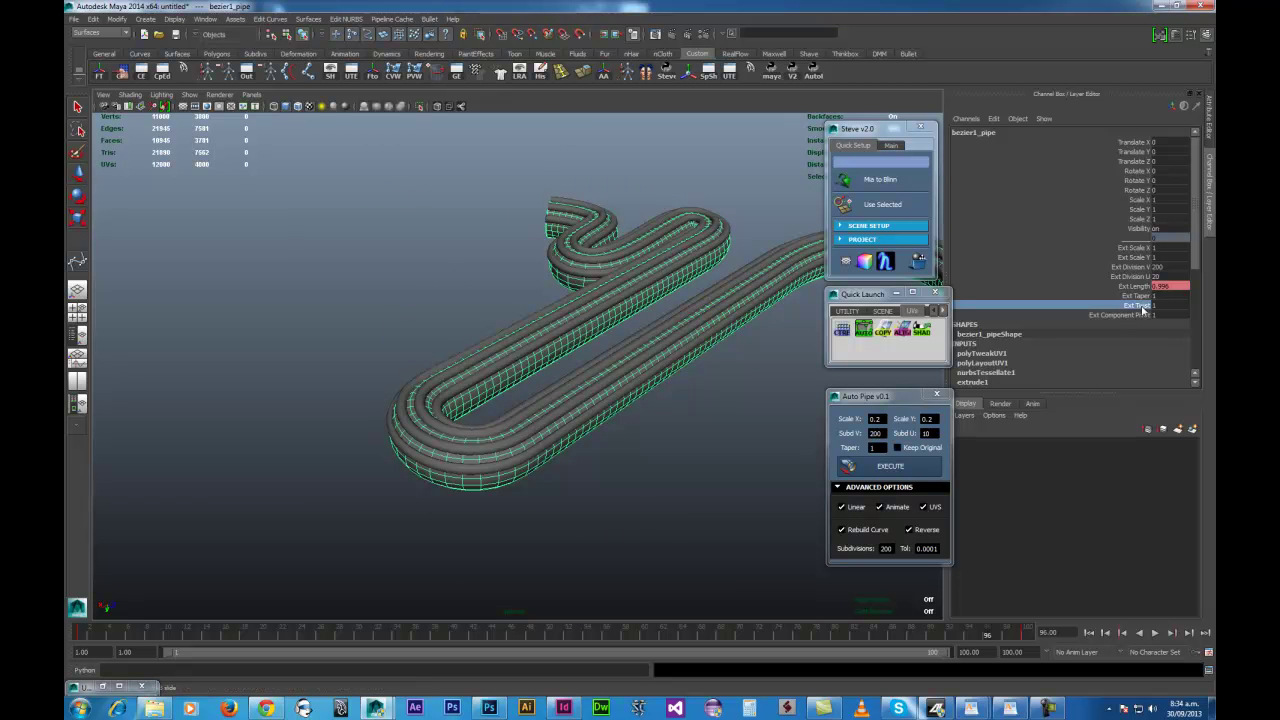
middle_drag(676, 492, 1137, 528)
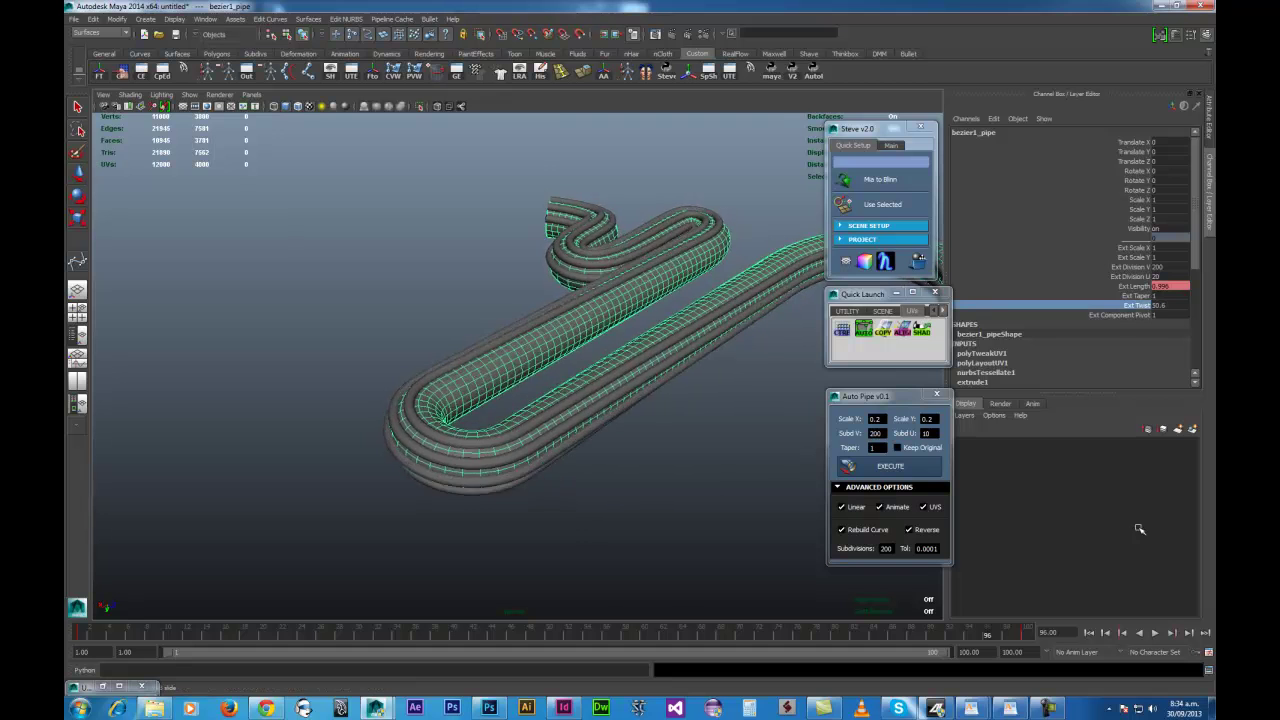
middle_drag(548, 437, 705, 514)
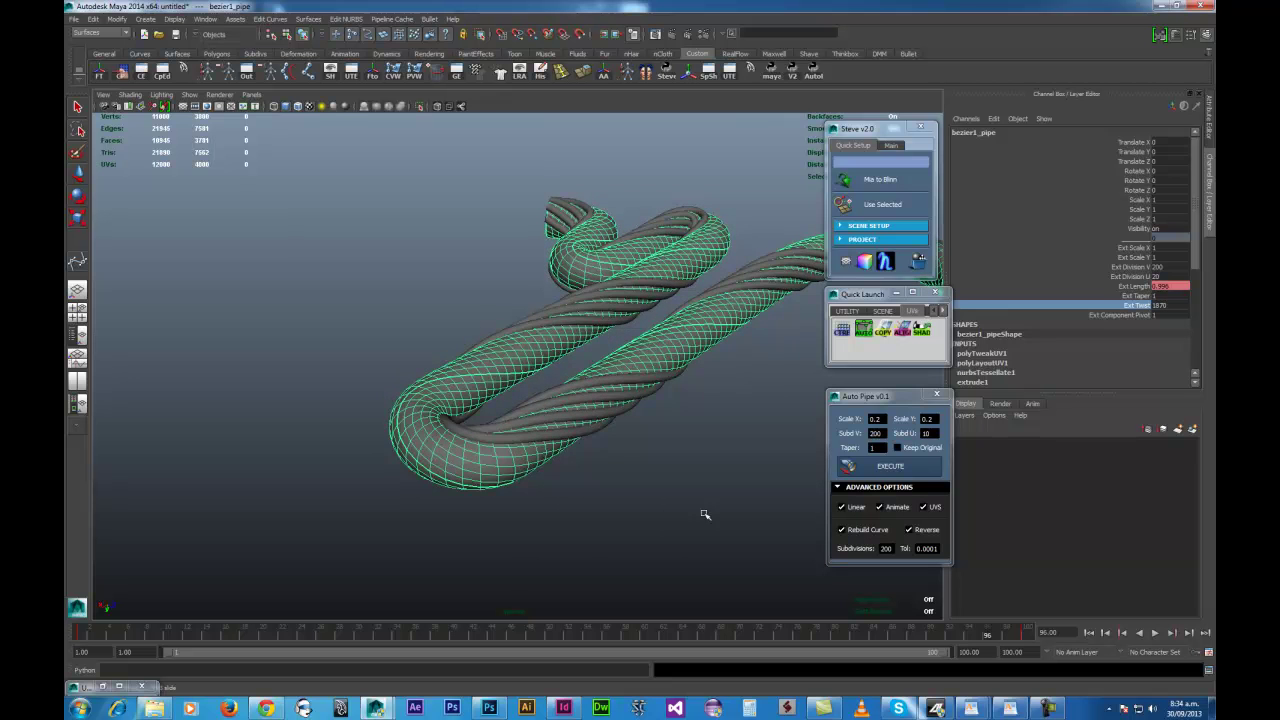
alt+drag(705, 514, 560, 461)
click(560, 461)
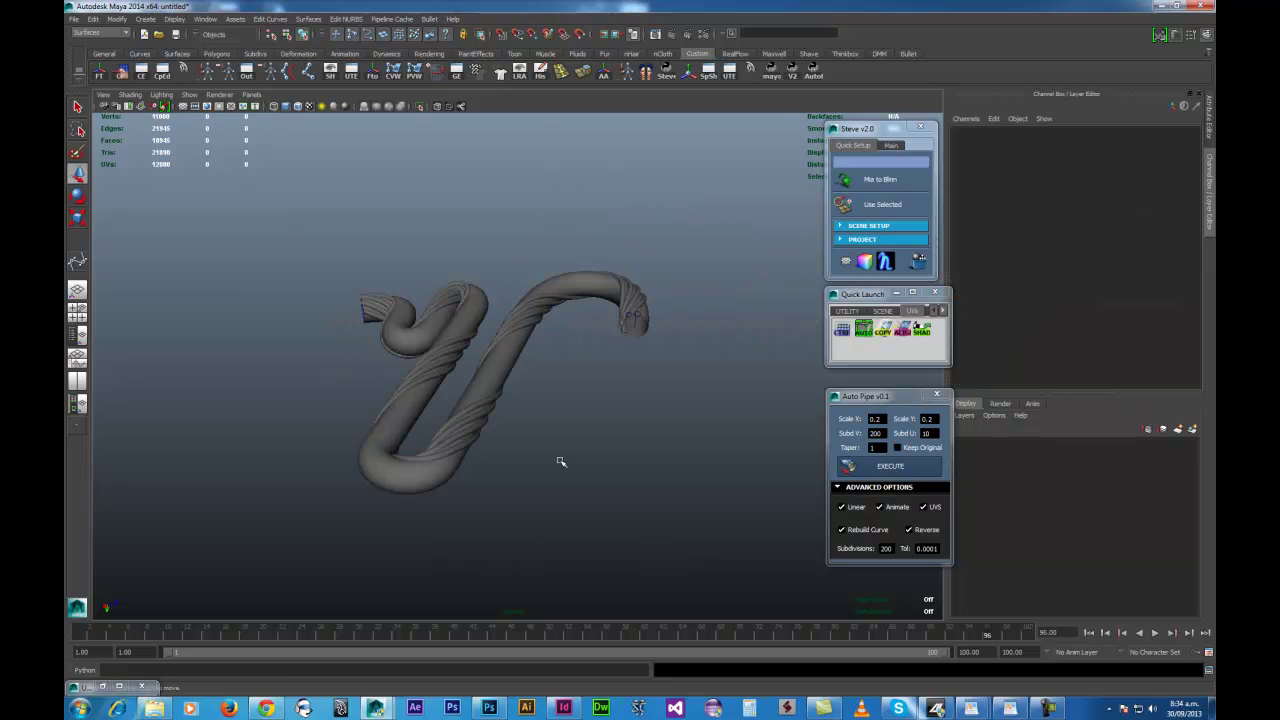
alt+drag(506, 421, 591, 465)
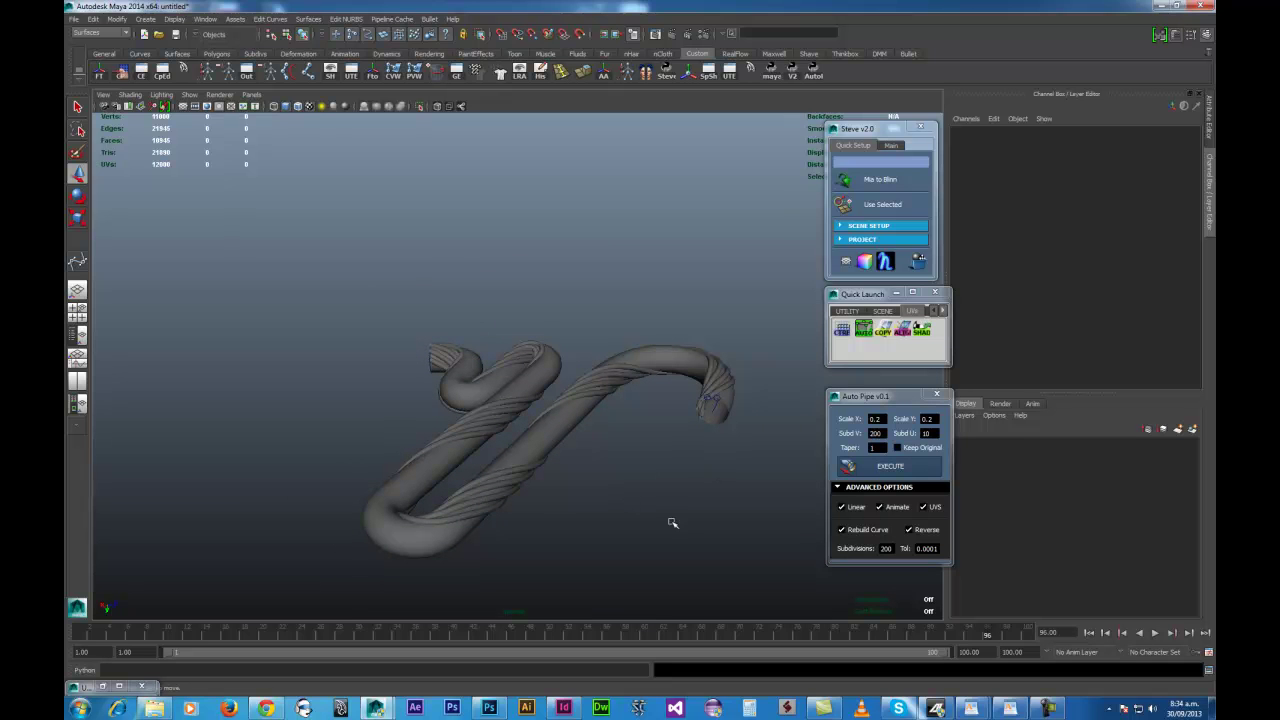
alt+drag(657, 535, 475, 428)
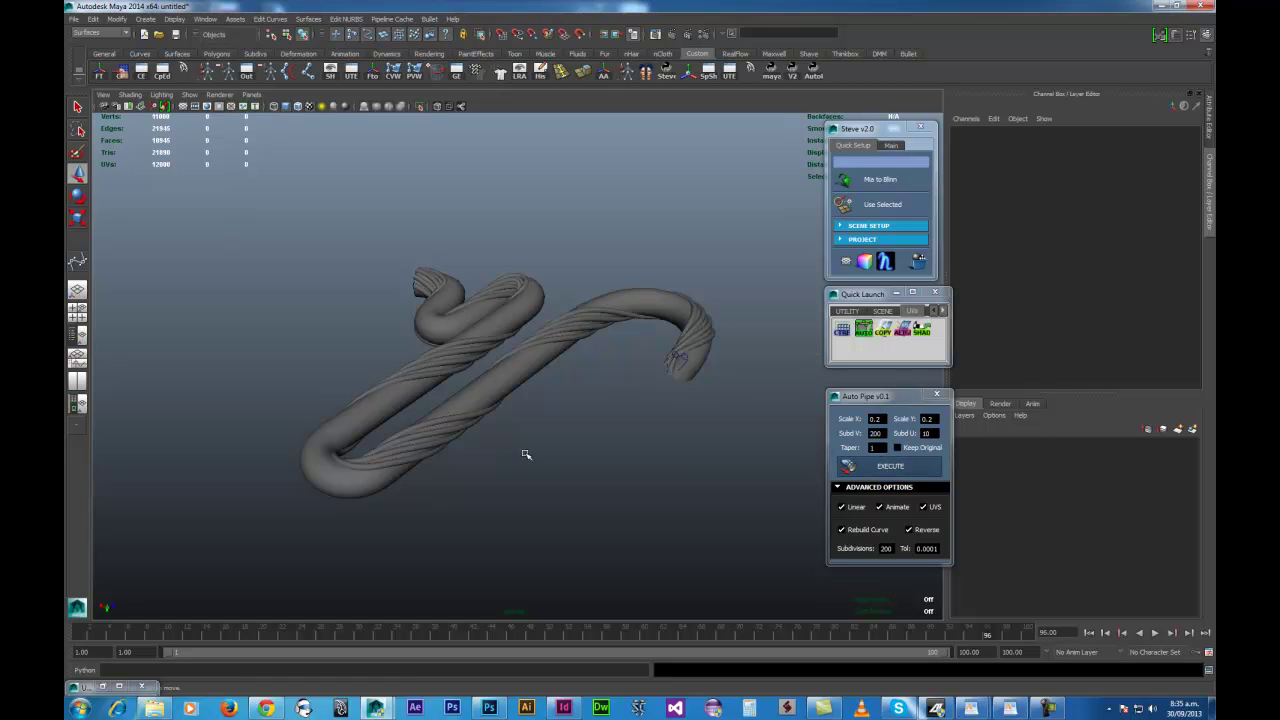
alt+drag(531, 501, 589, 507)
alt+drag(531, 431, 561, 444)
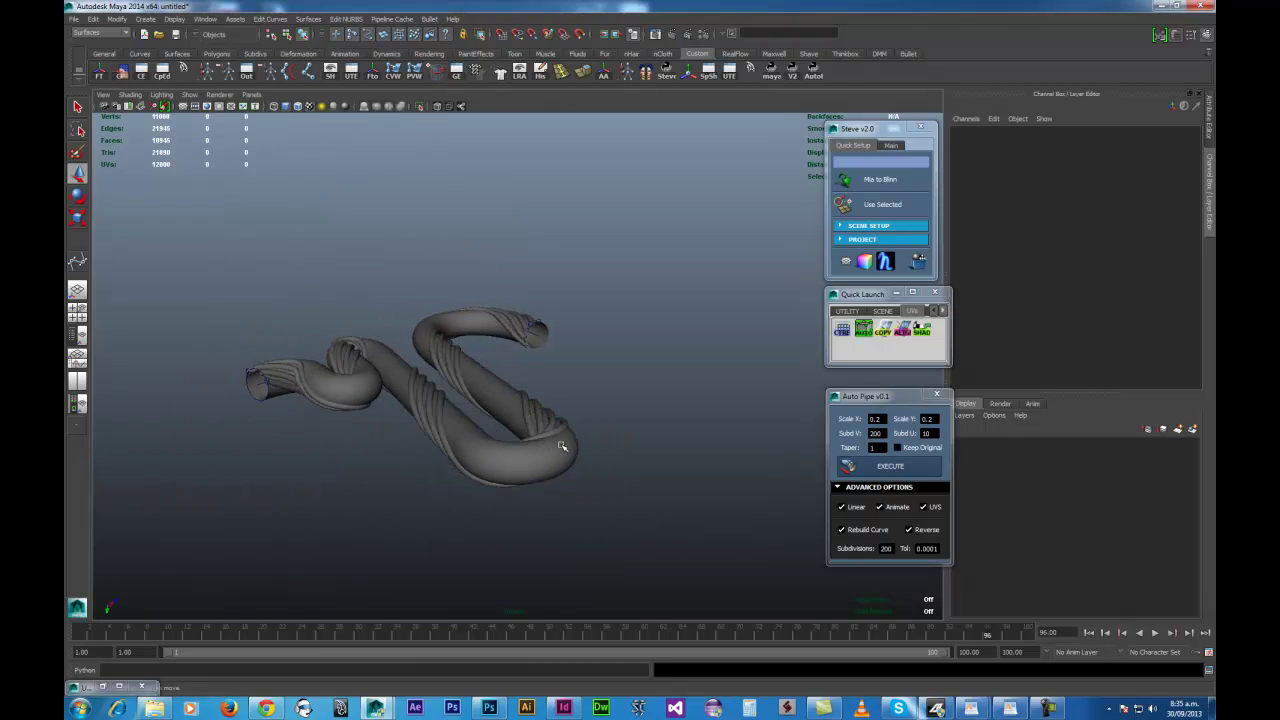